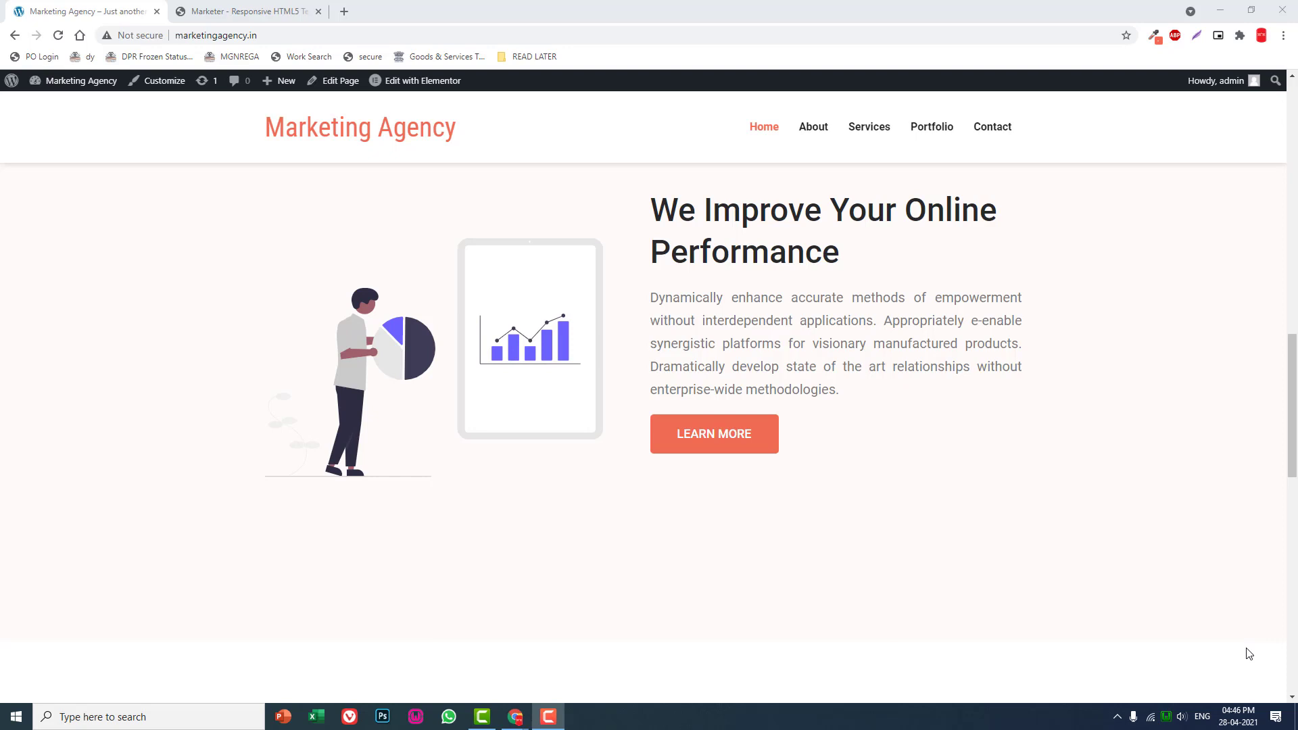
{"action": "scroll", "coordinate": [1116, 571], "scroll_direction": "up", "scroll_amount": 10}
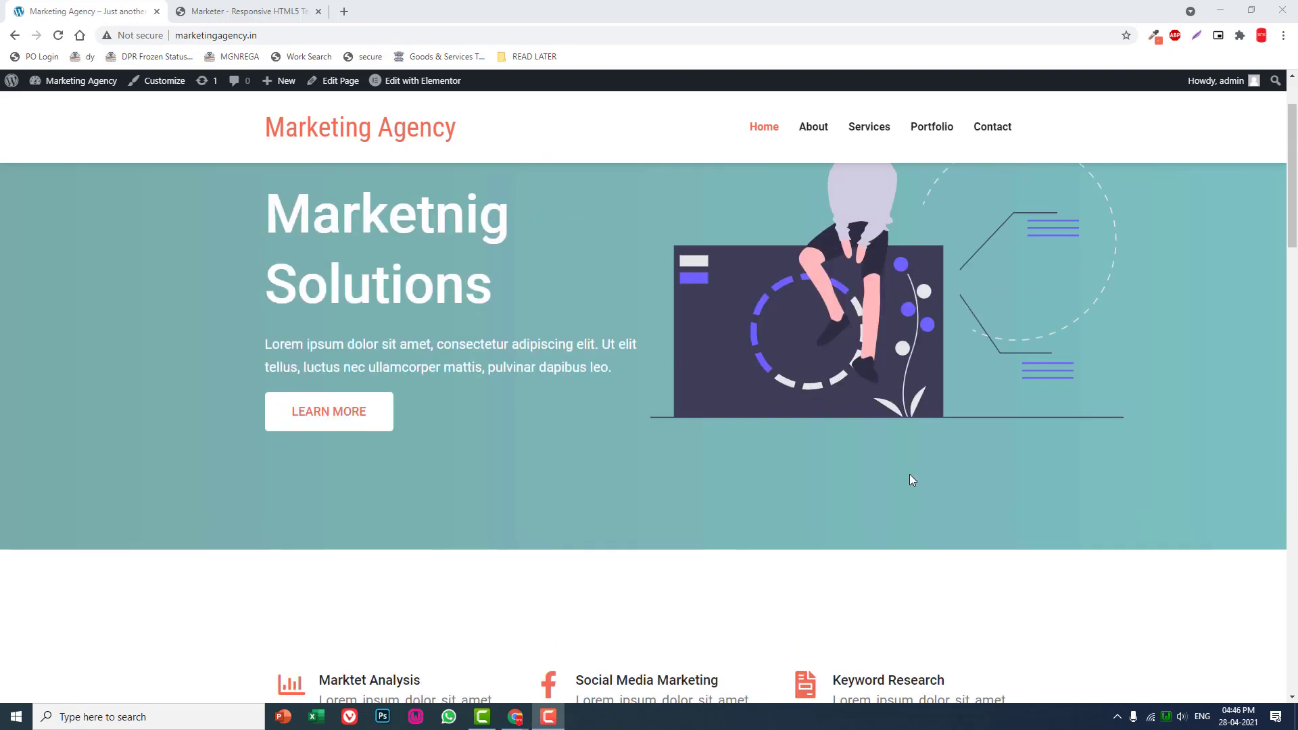
{"action": "scroll", "coordinate": [940, 430], "scroll_direction": "down", "scroll_amount": 10}
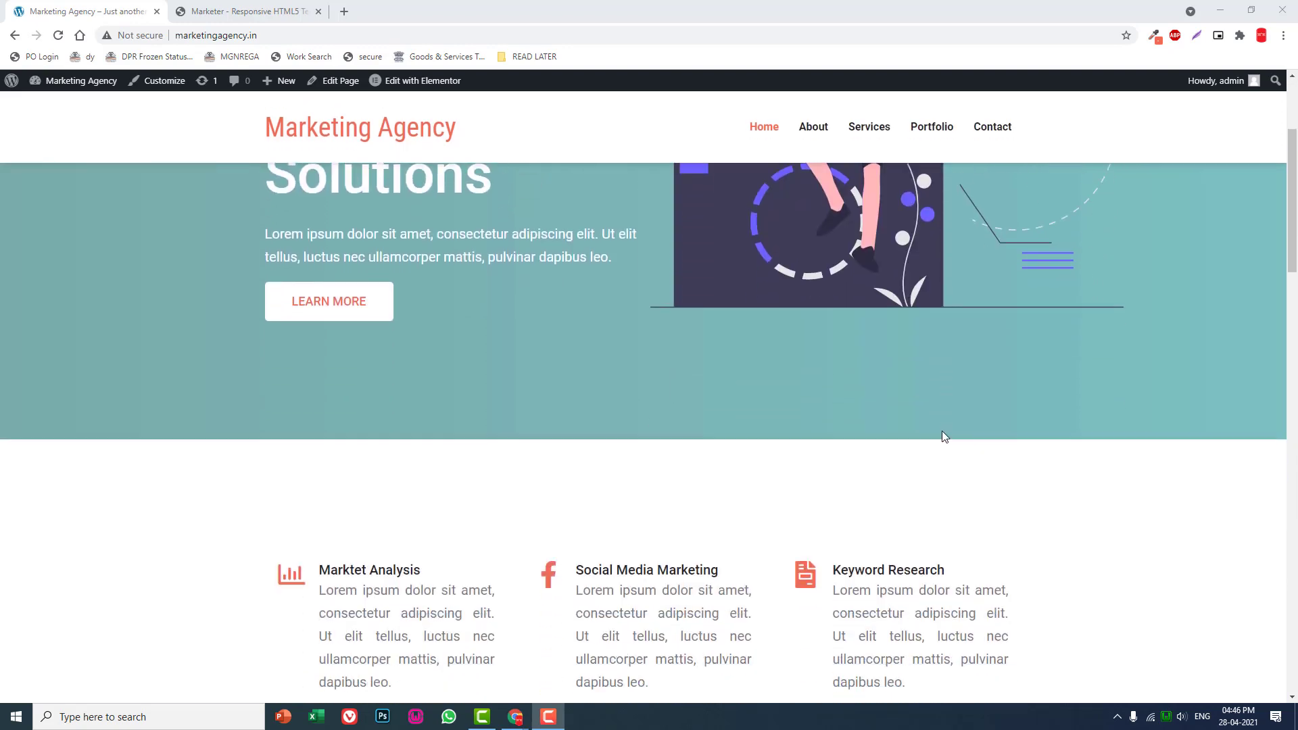
{"action": "scroll", "coordinate": [943, 437], "scroll_direction": "down", "scroll_amount": 10}
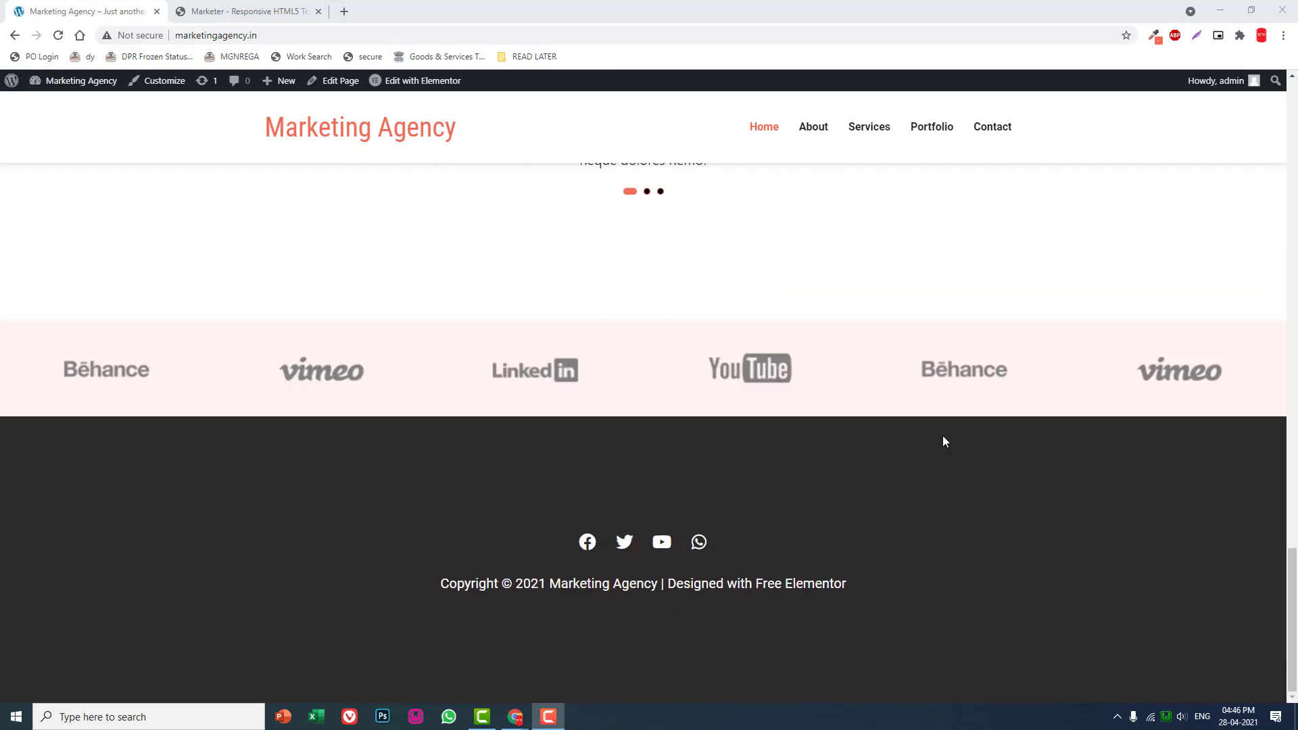
{"action": "scroll", "coordinate": [922, 453], "scroll_direction": "up", "scroll_amount": 5}
{"action": "scroll", "coordinate": [890, 463], "scroll_direction": "down", "scroll_amount": 3}
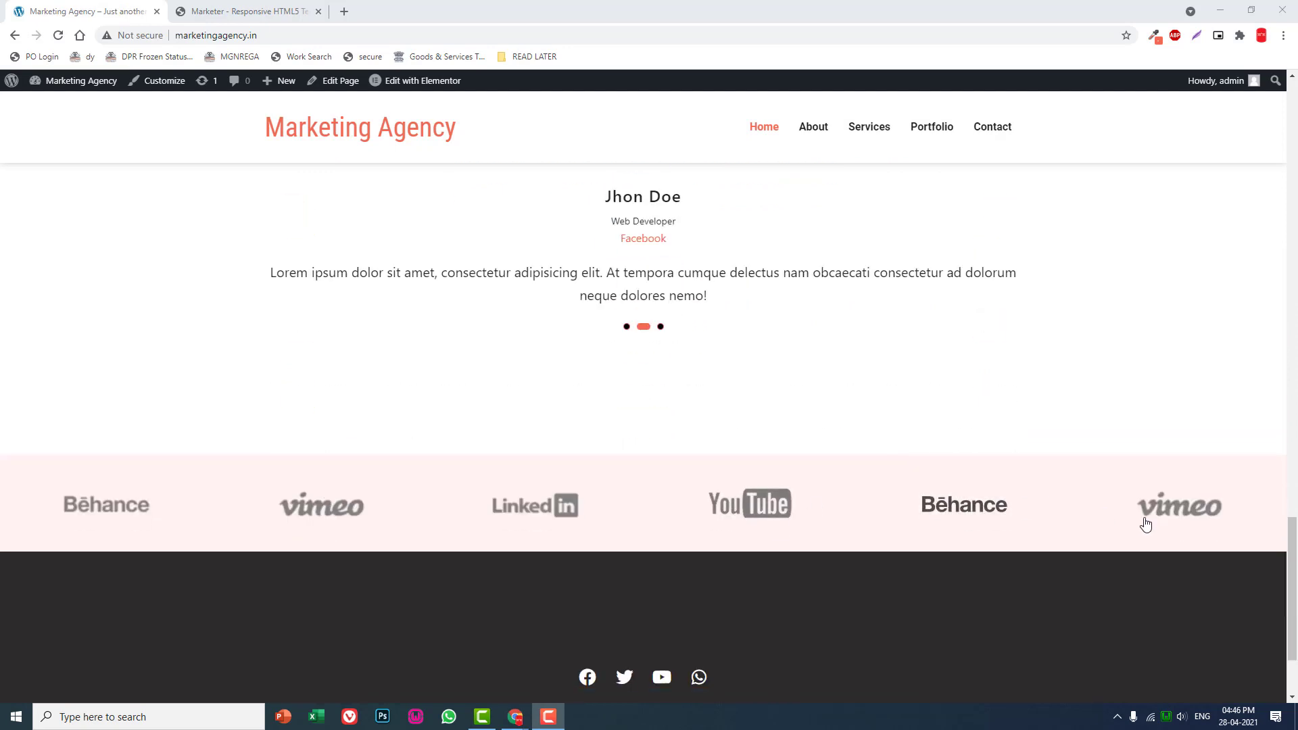
- Go to the site's About page and open it for editing with Elementor
{"action": "left_click", "coordinate": [812, 132]}
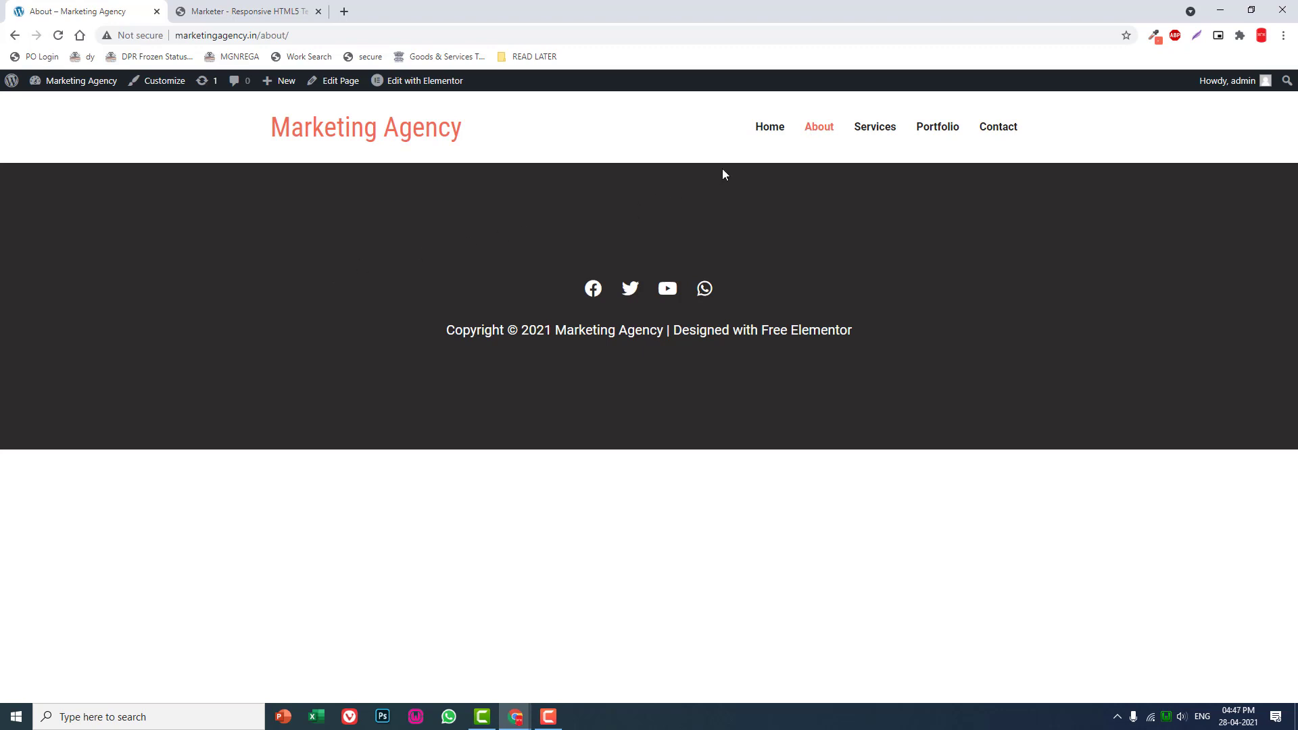
{"action": "left_click", "coordinate": [353, 90]}
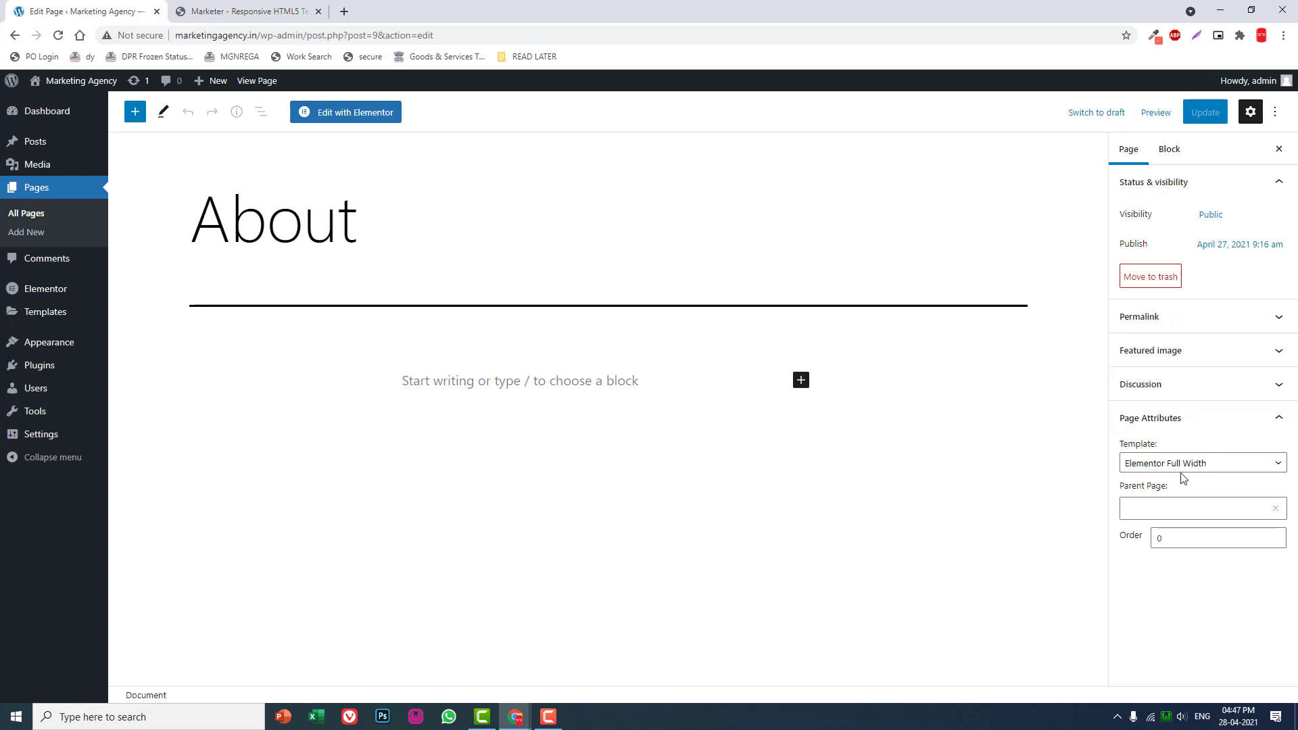
{"action": "left_click", "coordinate": [357, 114]}
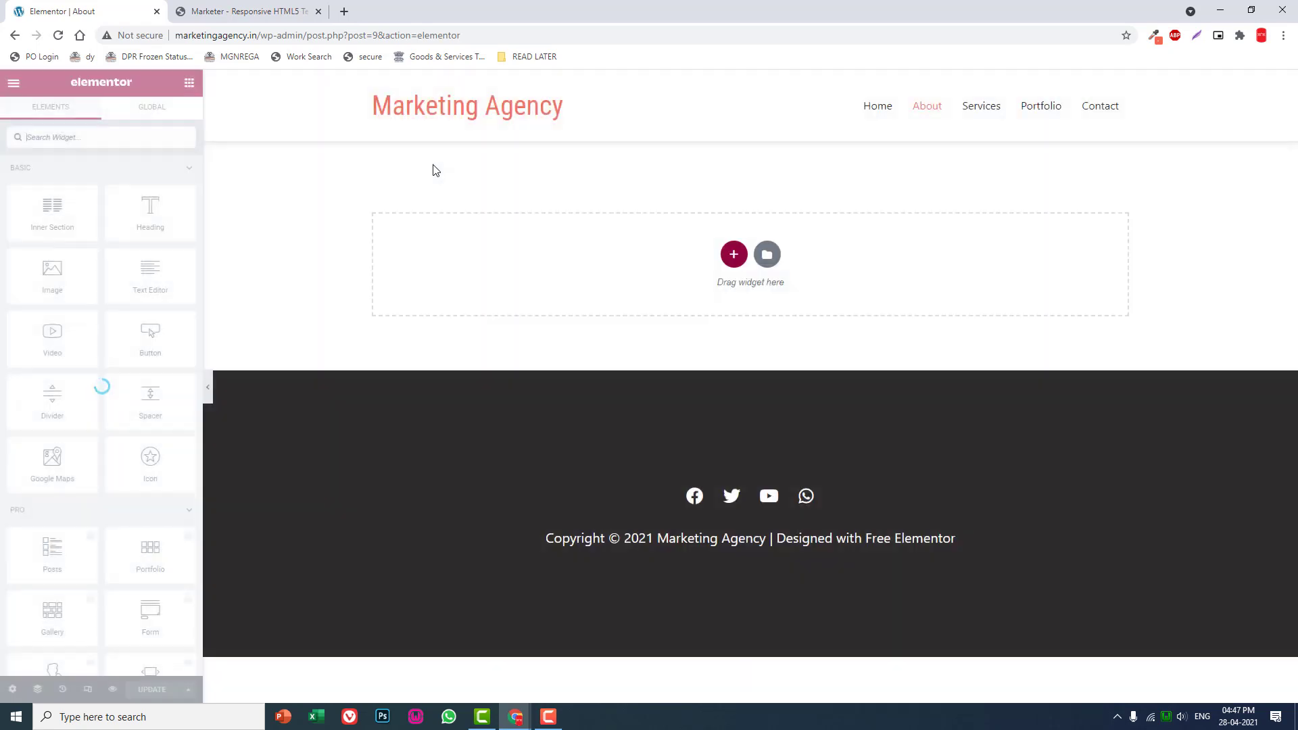
- Add a section with two equal columns and set its unlinked top and bottom padding to 150 px each
{"action": "left_click", "coordinate": [734, 255]}
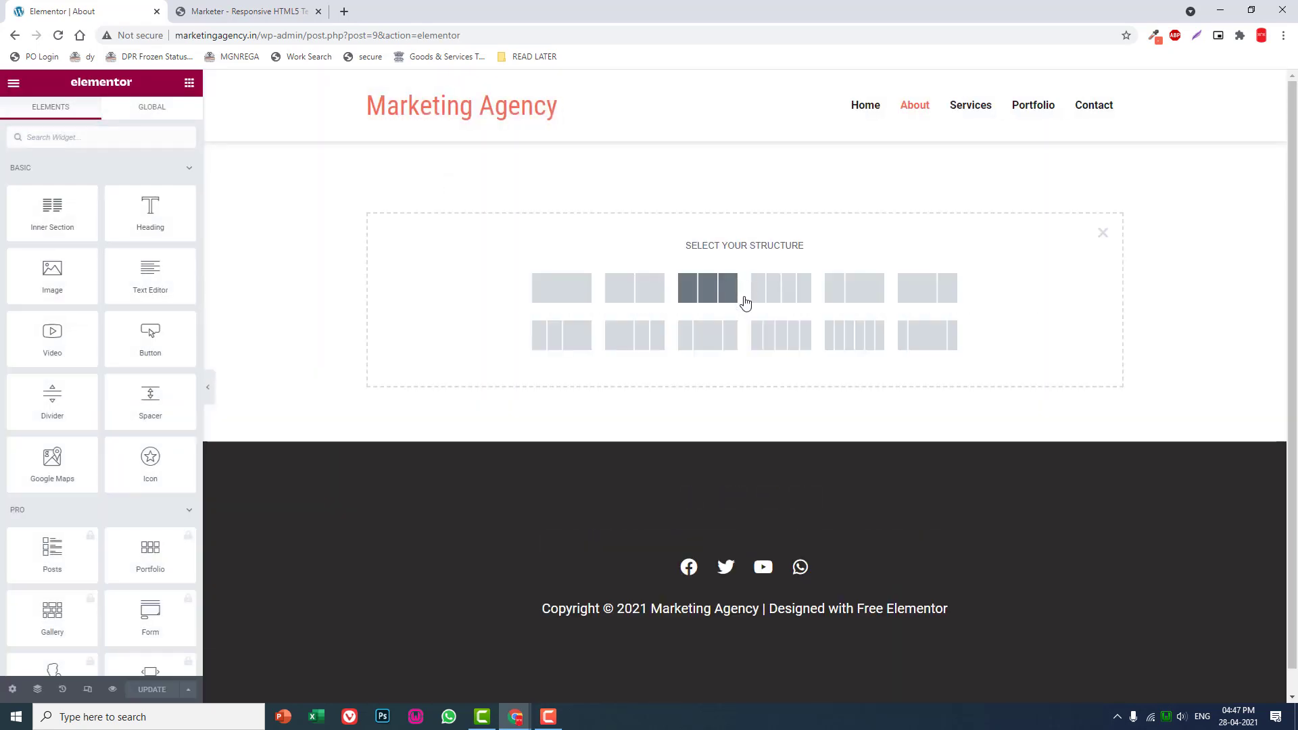
{"action": "left_click", "coordinate": [648, 295]}
{"action": "left_click", "coordinate": [180, 128]}
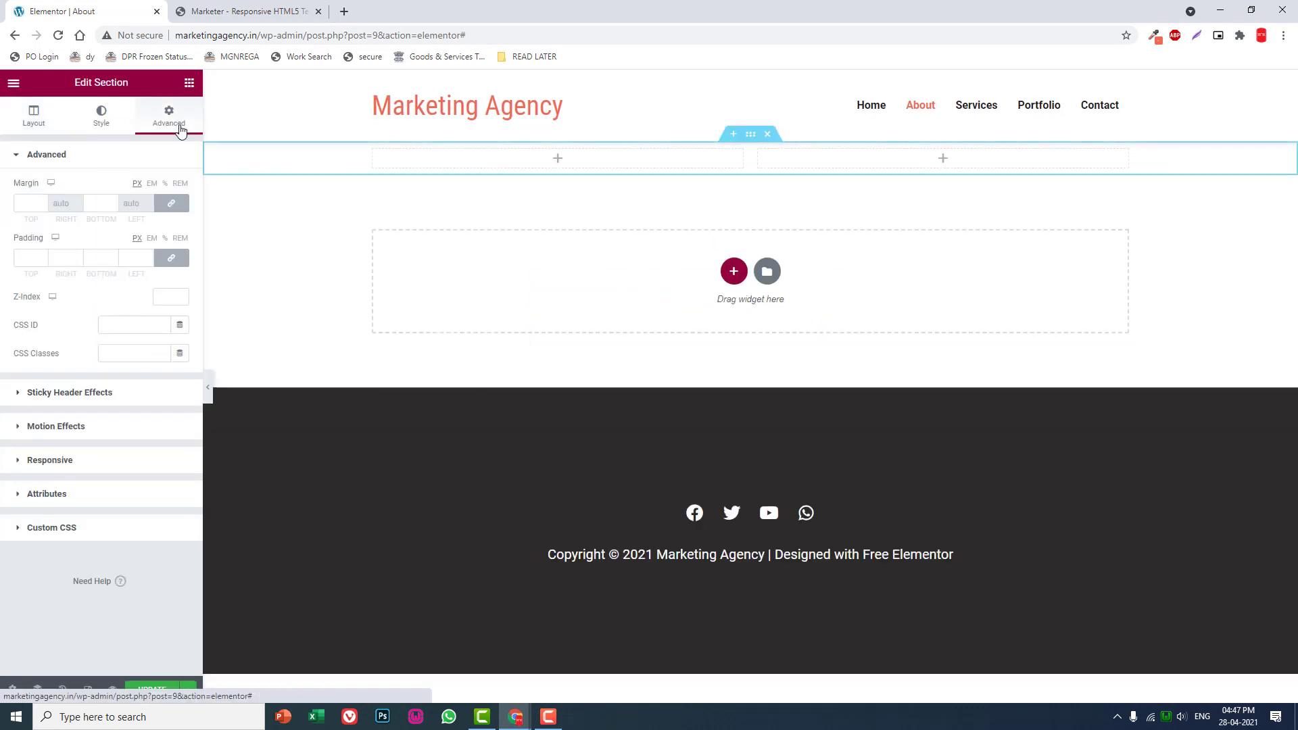
{"action": "left_click", "coordinate": [169, 259]}
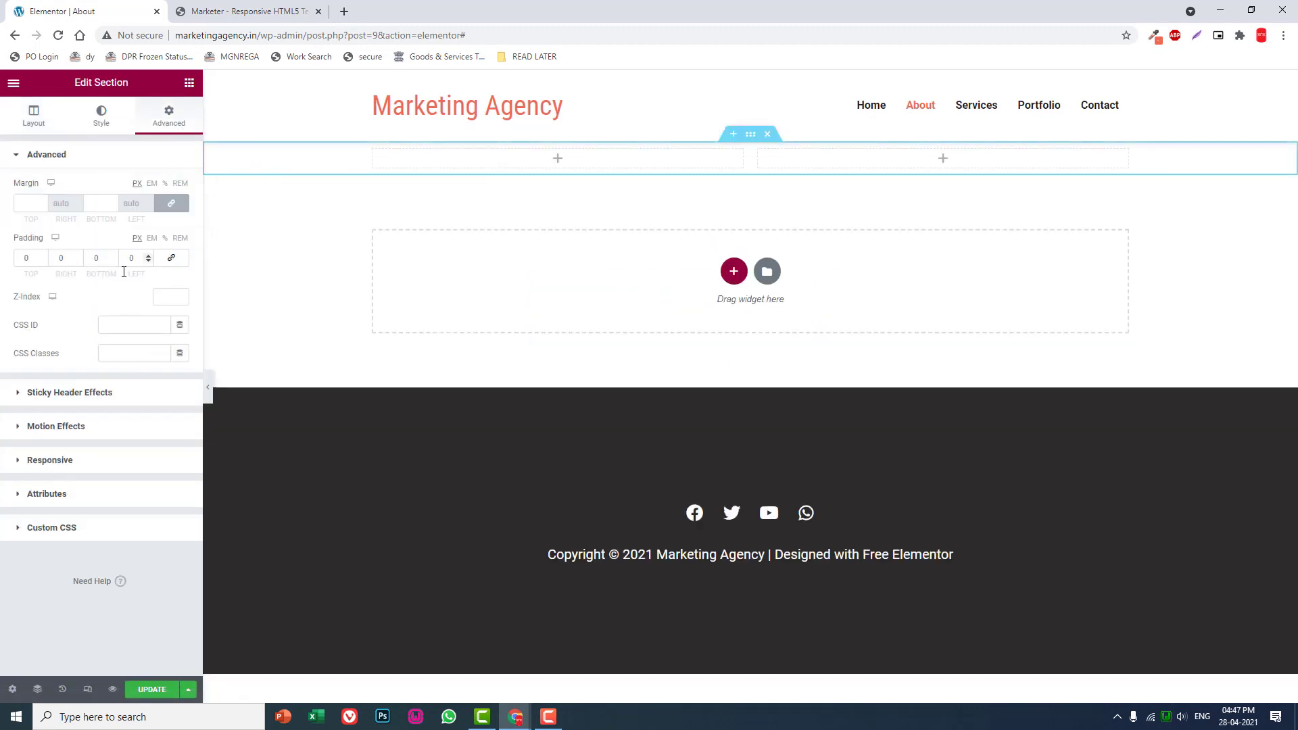
{"action": "double_click", "coordinate": [33, 259]}
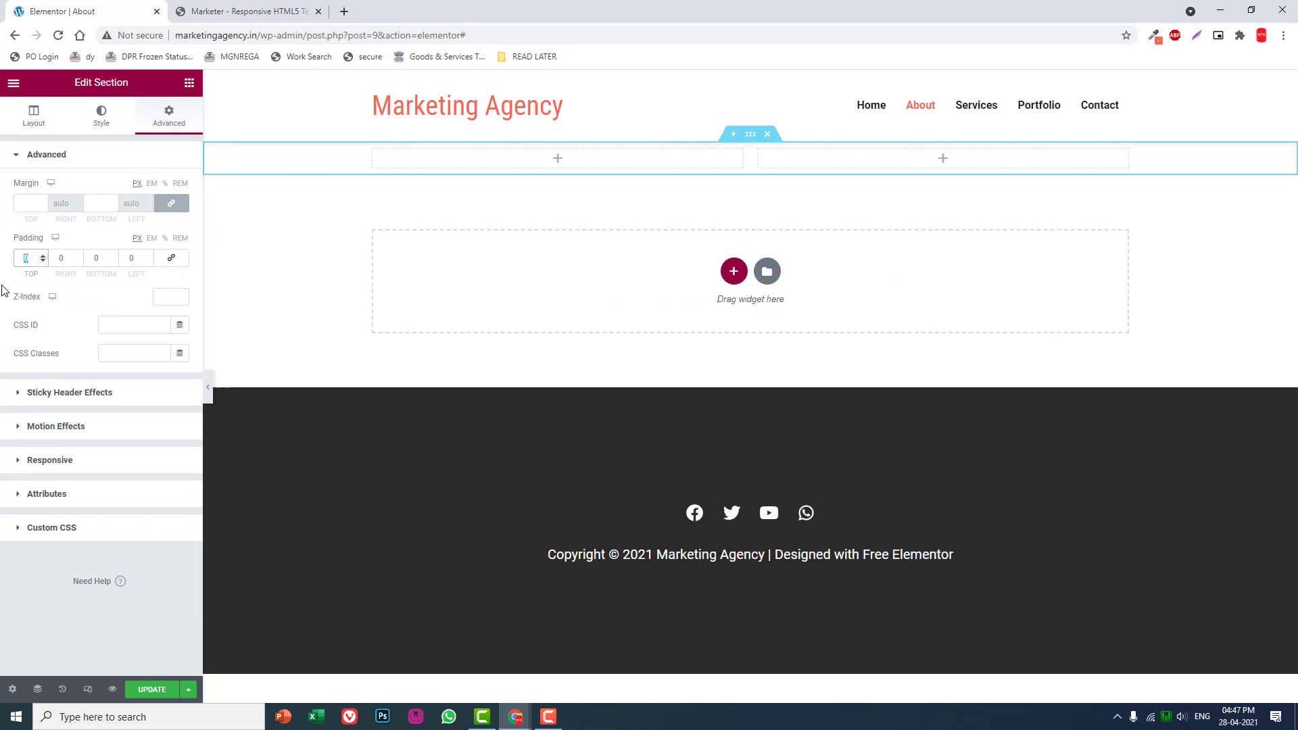
{"action": "type", "text": "150"}
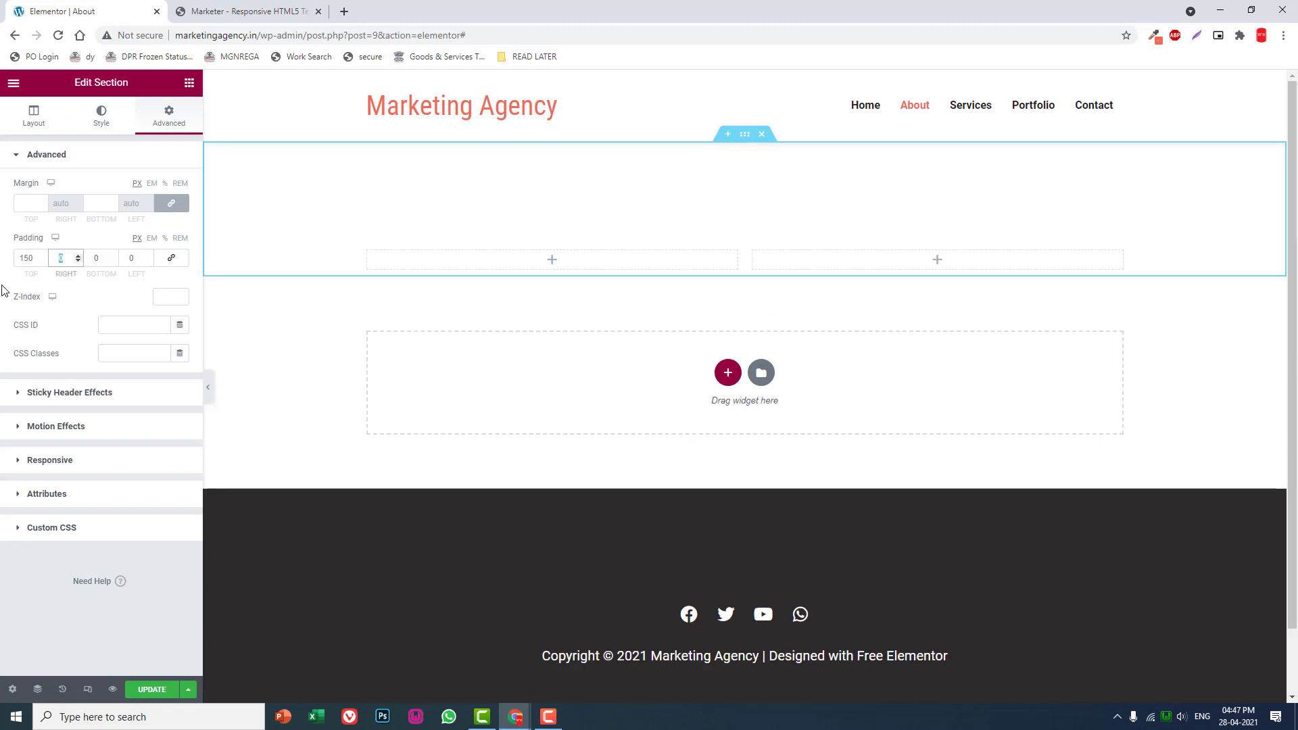
{"action": "key", "text": "Tab"}
{"action": "key", "text": "Tab"}
{"action": "type", "text": "150"}
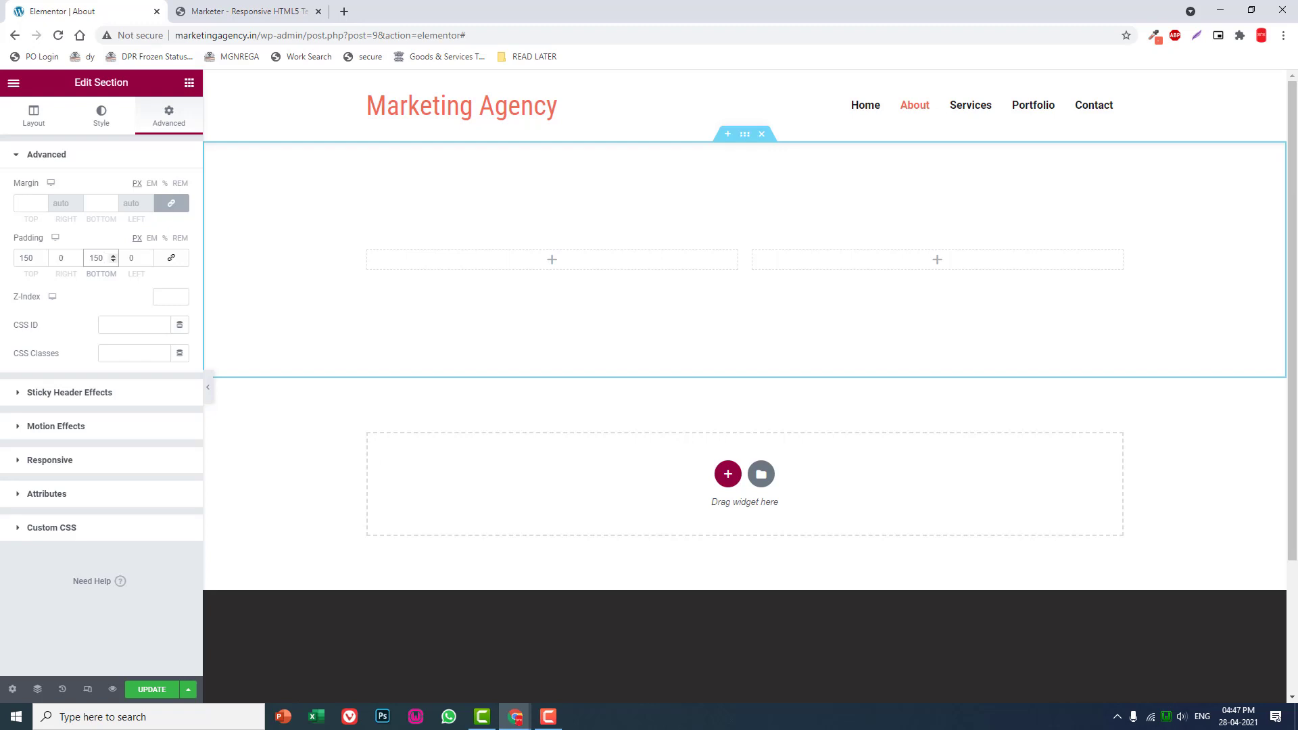
- Set the two-column section's vertical alignment to Middle
{"action": "left_click", "coordinate": [44, 122]}
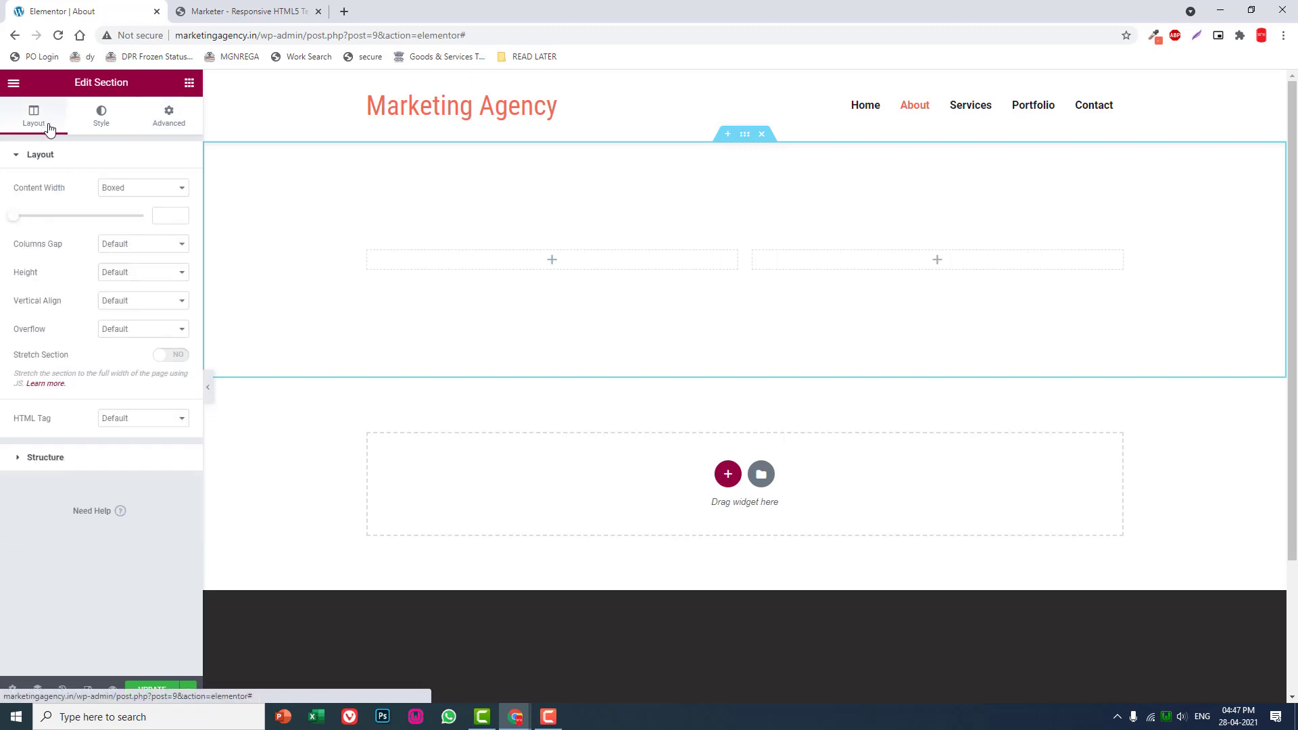
{"action": "left_click", "coordinate": [125, 301]}
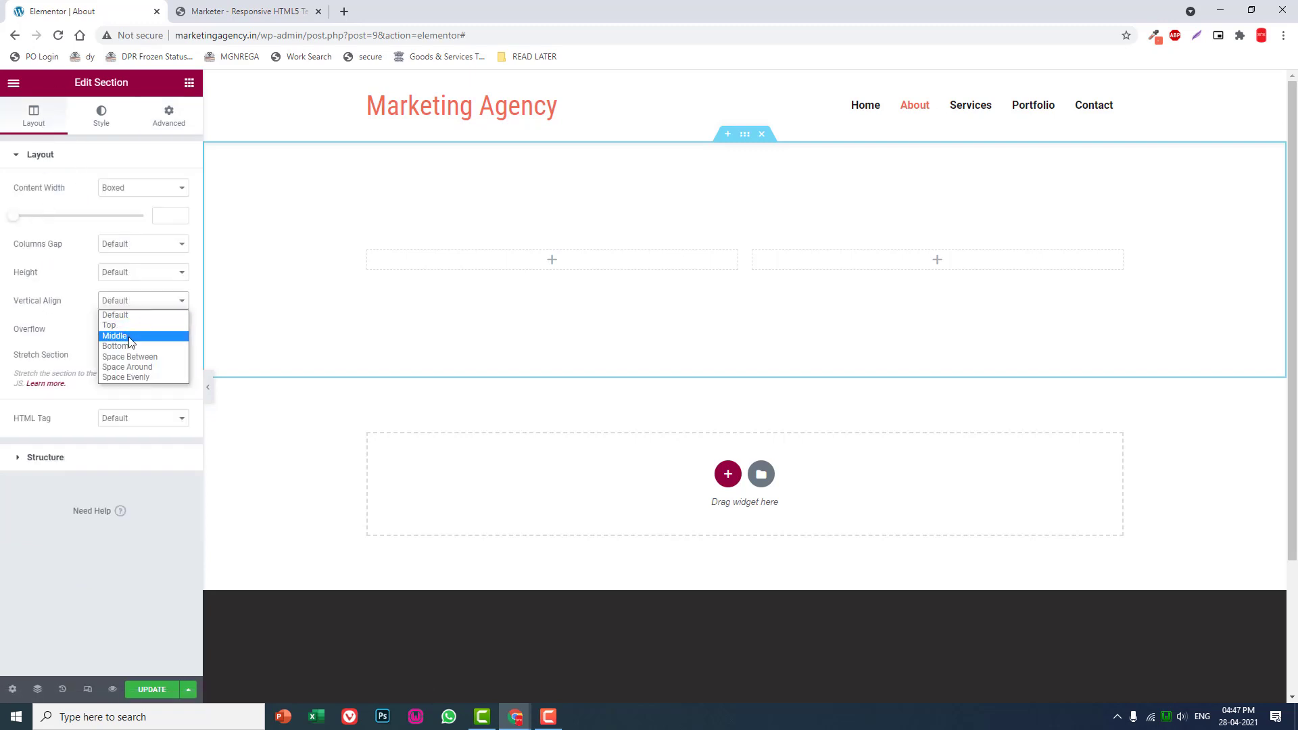
{"action": "left_click", "coordinate": [129, 336]}
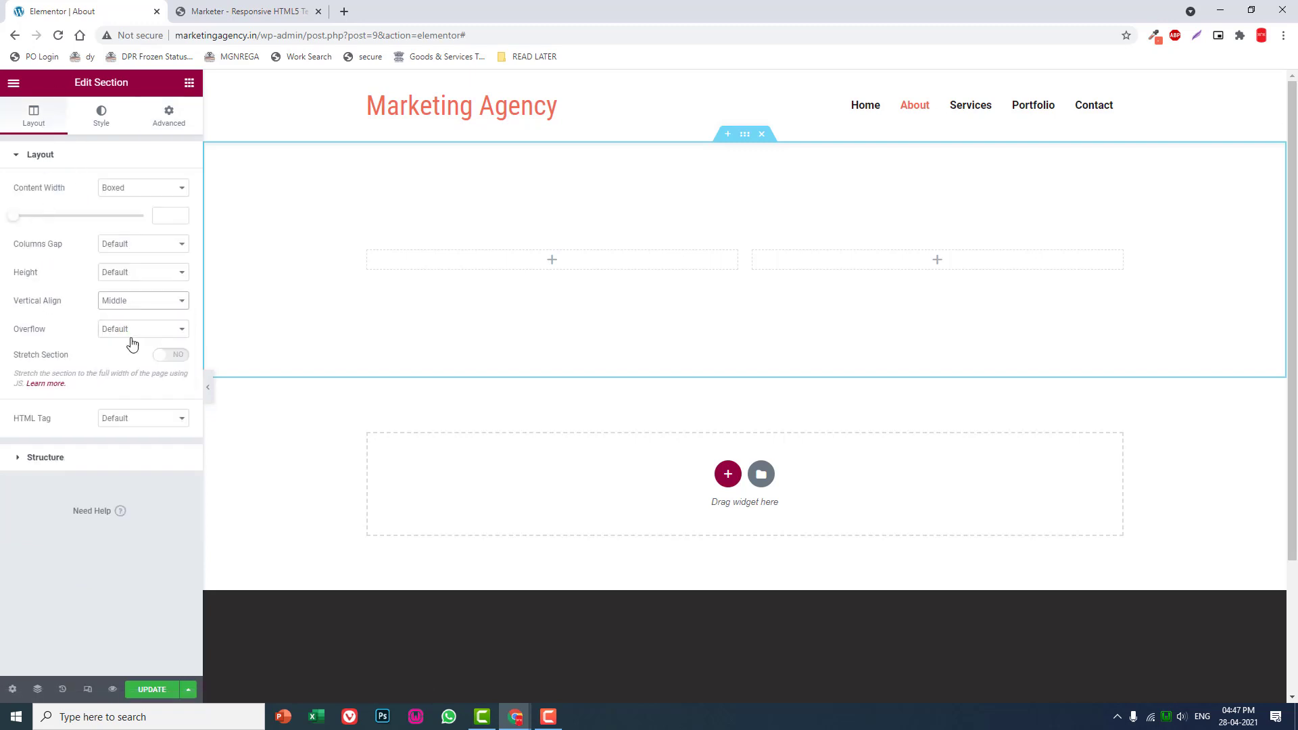
- Place an Icon widget in the section's right column and align it to the right
{"action": "left_click", "coordinate": [189, 83]}
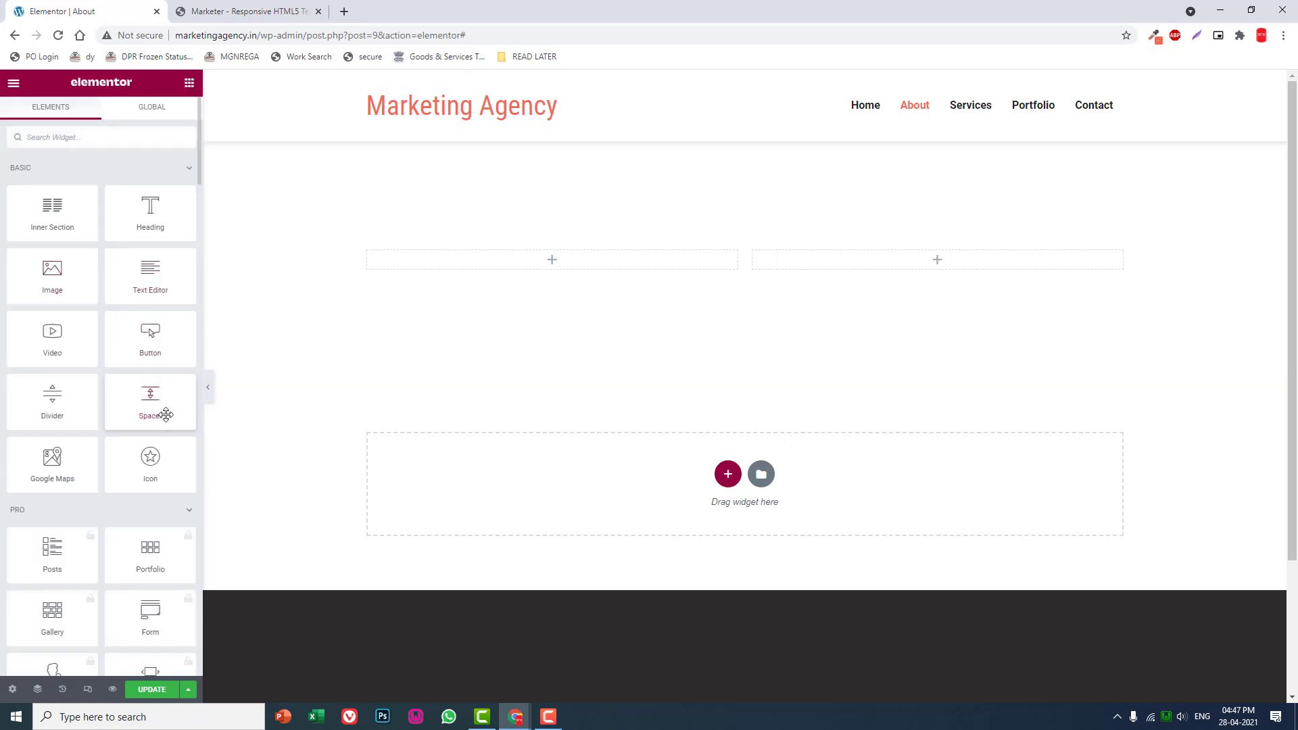
{"action": "left_click_drag", "start_coordinate": [147, 463], "coordinate": [951, 268]}
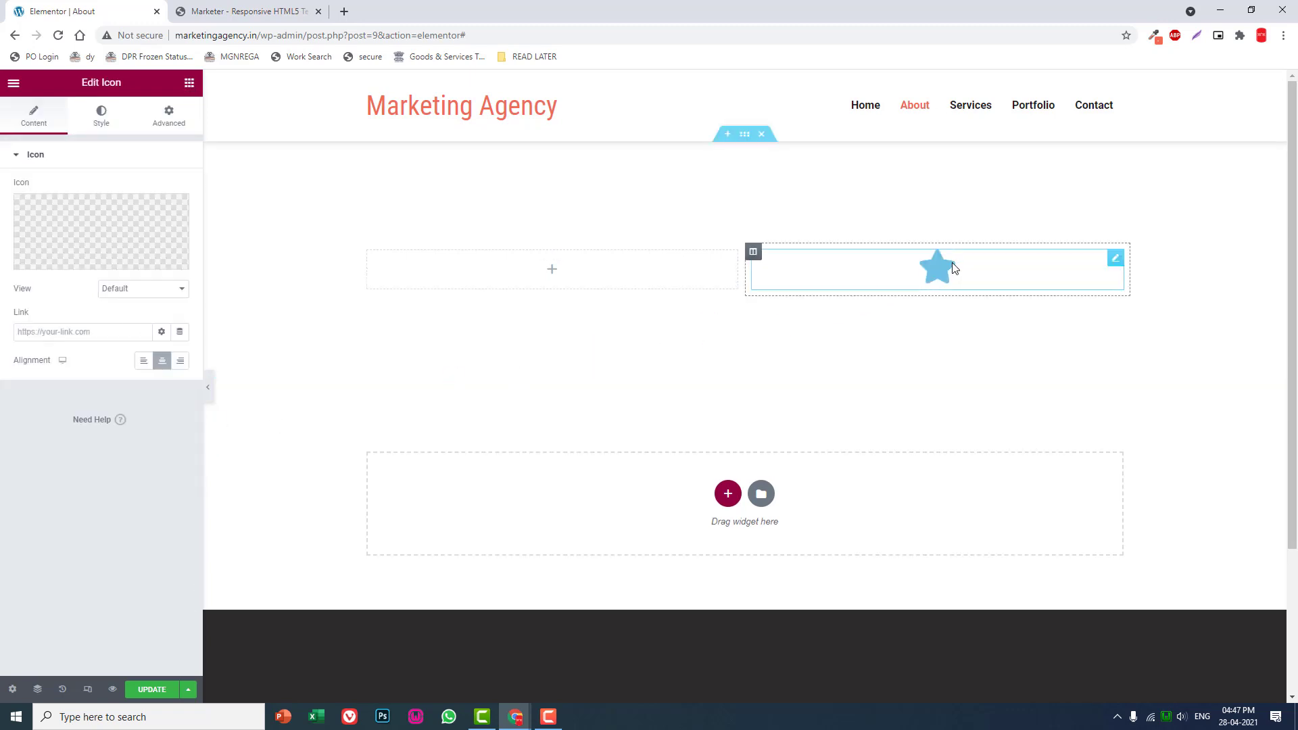
{"action": "left_click", "coordinate": [180, 361]}
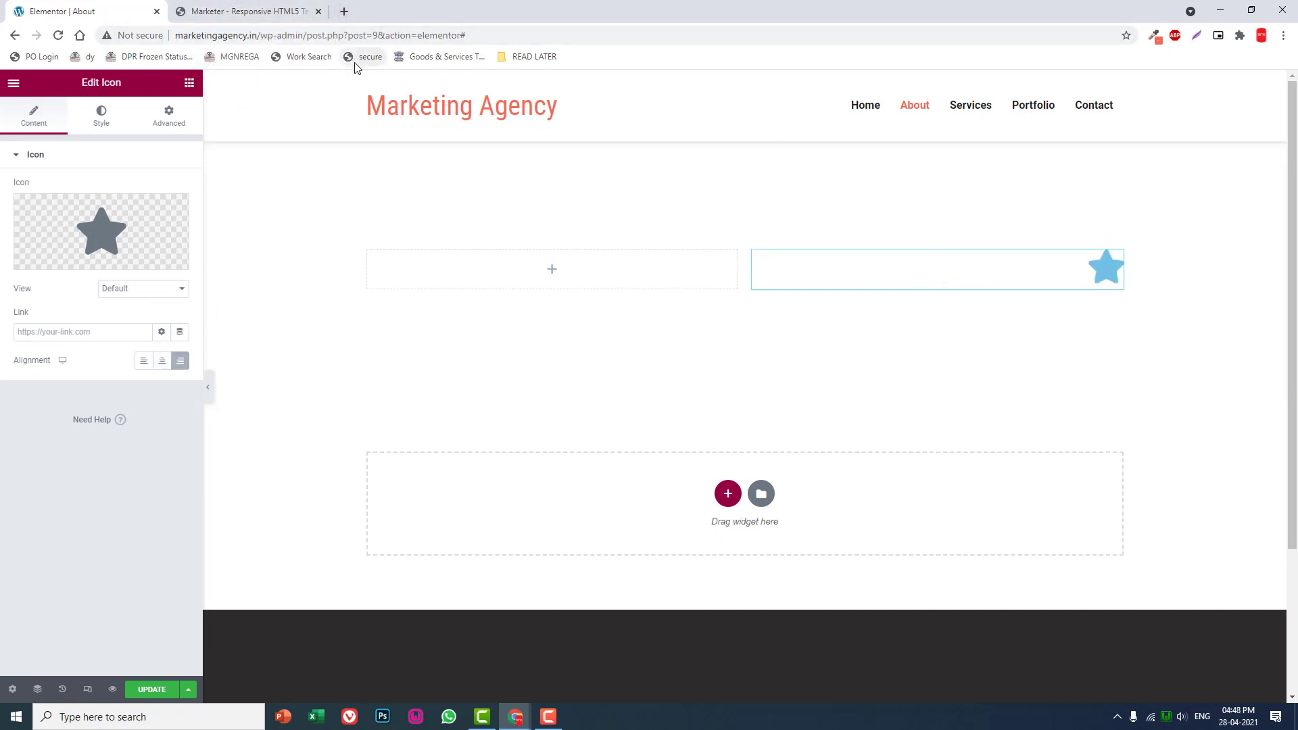
- Open undraw.co in a new browser tab and search its illustrations for "marekting"
{"action": "left_click", "coordinate": [344, 11]}
{"action": "type", "text": "undraw.co"}
{"action": "key", "text": "Return"}
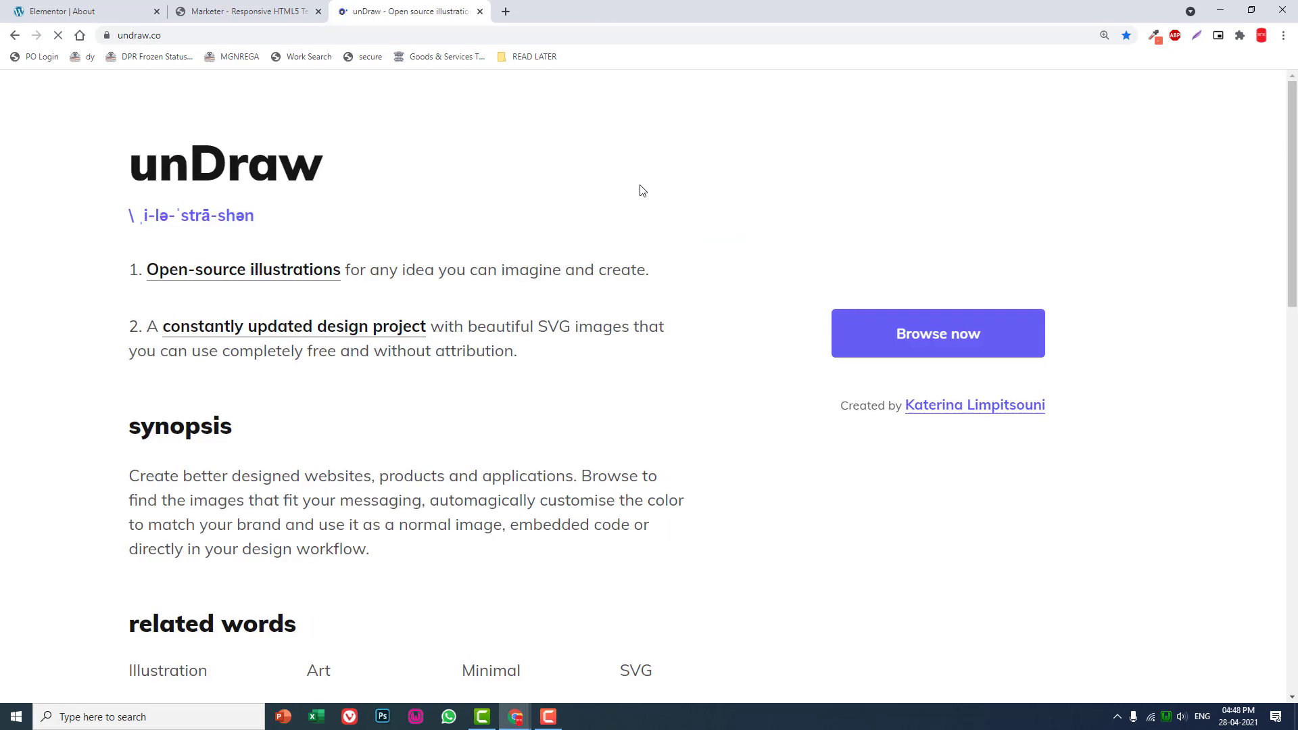
{"action": "left_click", "coordinate": [933, 340]}
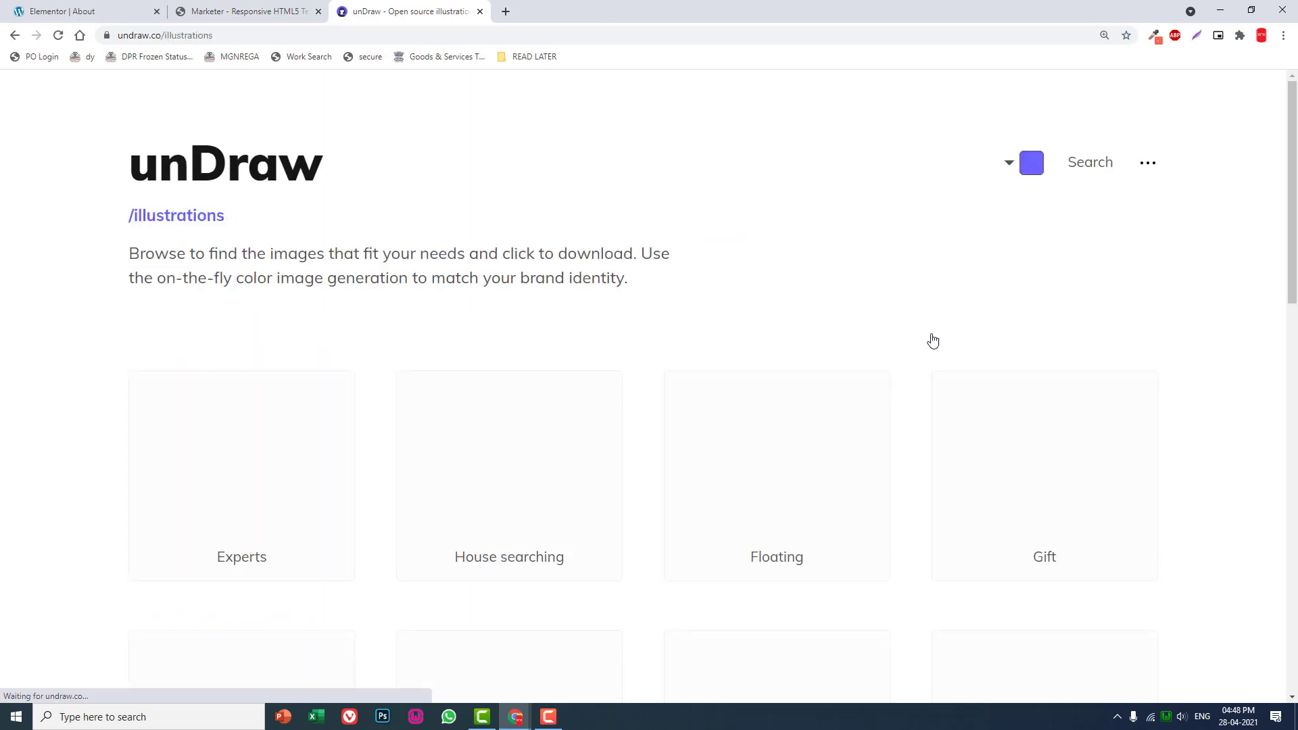
{"action": "left_click", "coordinate": [1082, 168]}
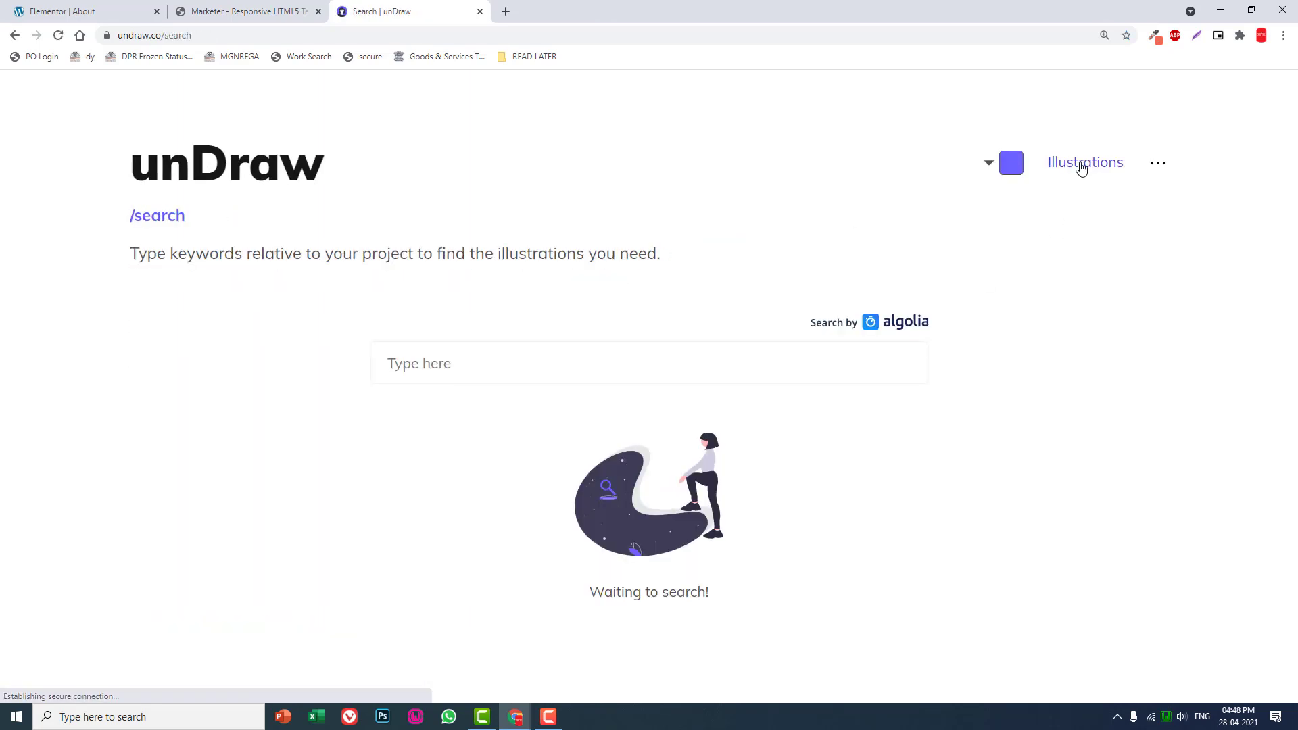
{"action": "left_click", "coordinate": [708, 363]}
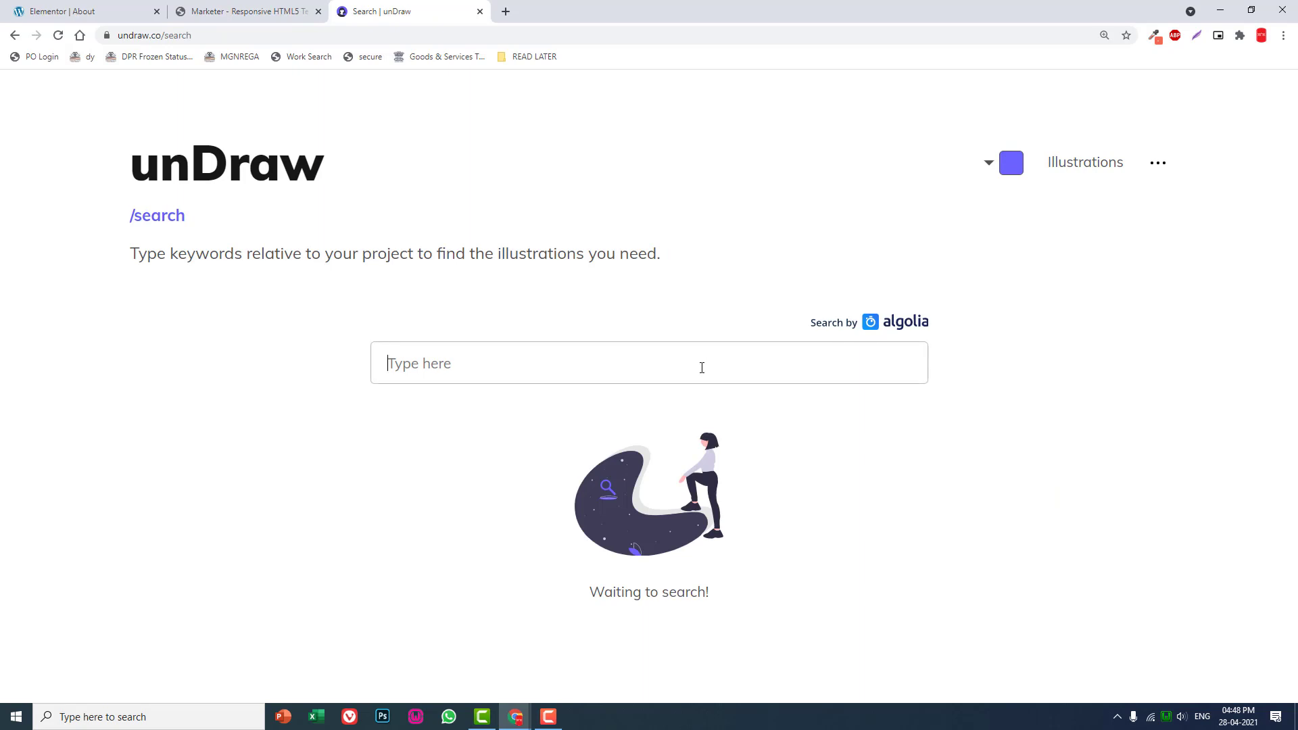
{"action": "type", "text": "marekting"}
{"action": "key", "text": "Return"}
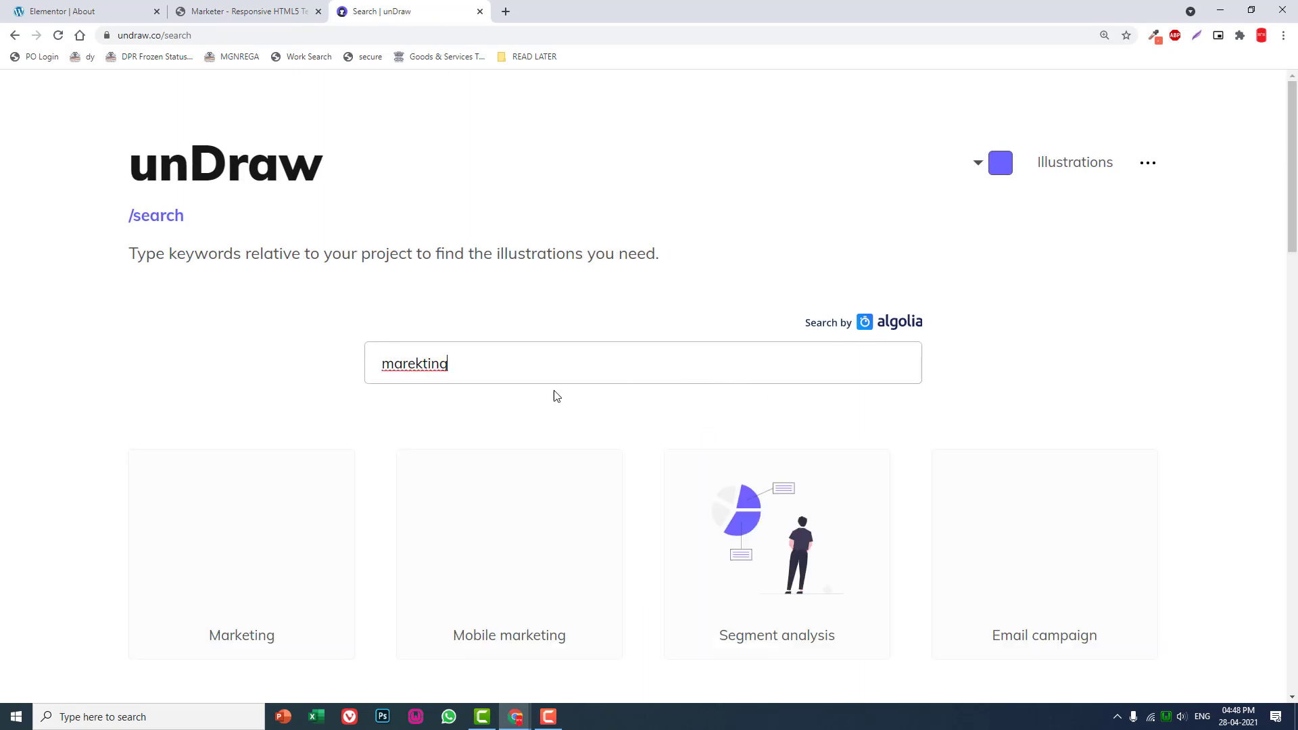
- Download the "All the data" illustration as an SVG and save it in the Downloads folder as undraw_All_the_data_re_hh4w.svg
{"action": "scroll", "coordinate": [534, 399], "scroll_direction": "down", "scroll_amount": 2}
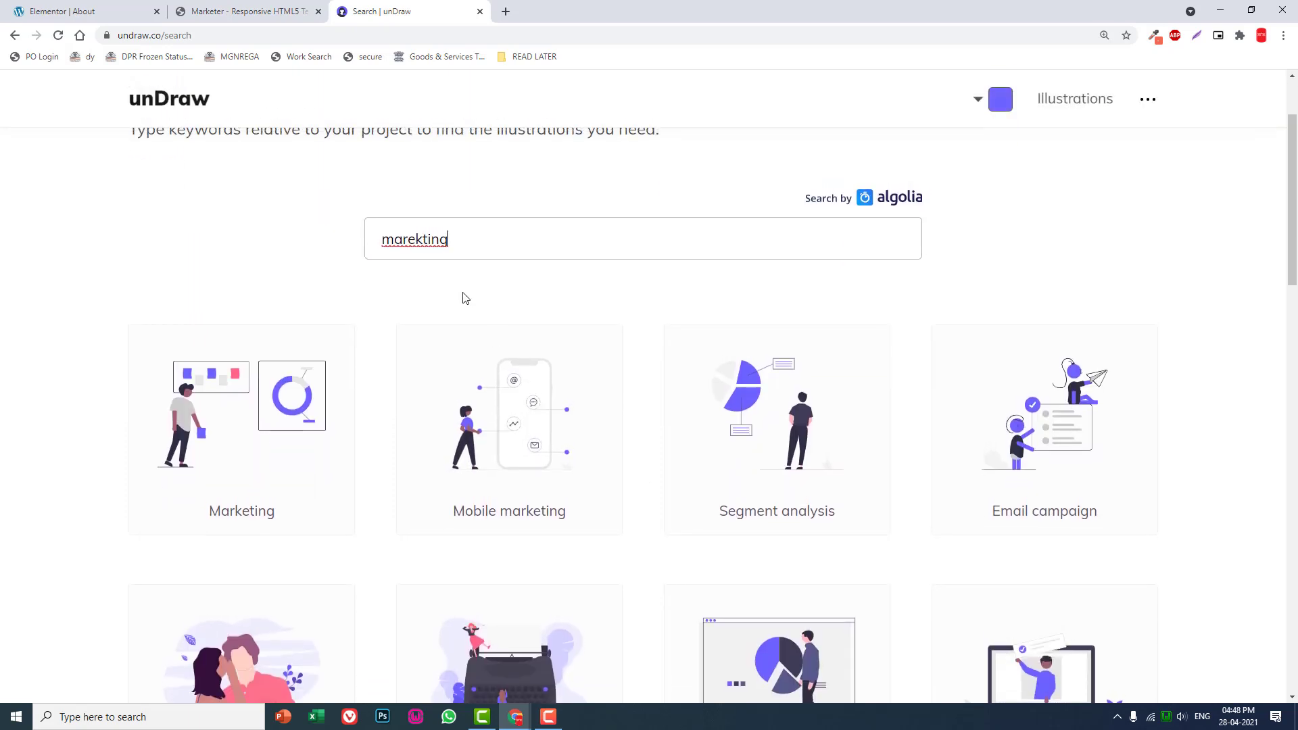
{"action": "scroll", "coordinate": [466, 298], "scroll_direction": "down", "scroll_amount": 3}
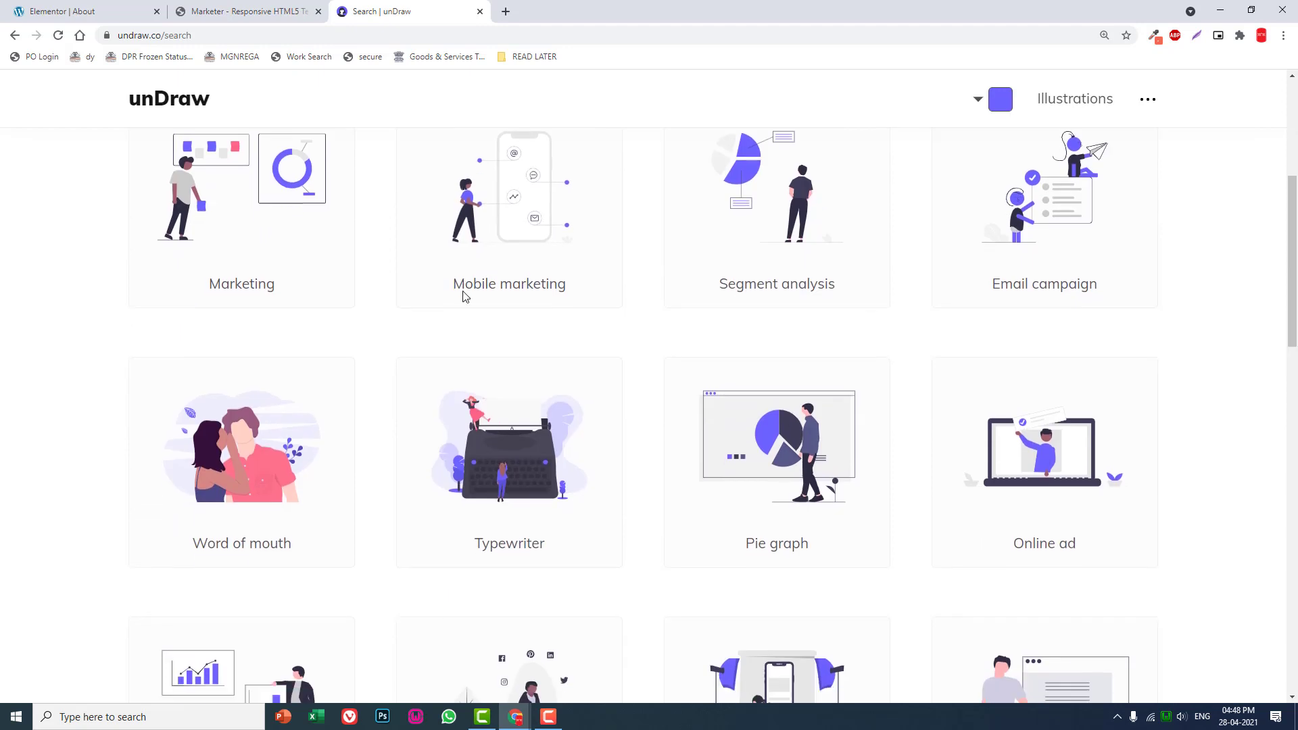
{"action": "scroll", "coordinate": [466, 297], "scroll_direction": "down", "scroll_amount": 3}
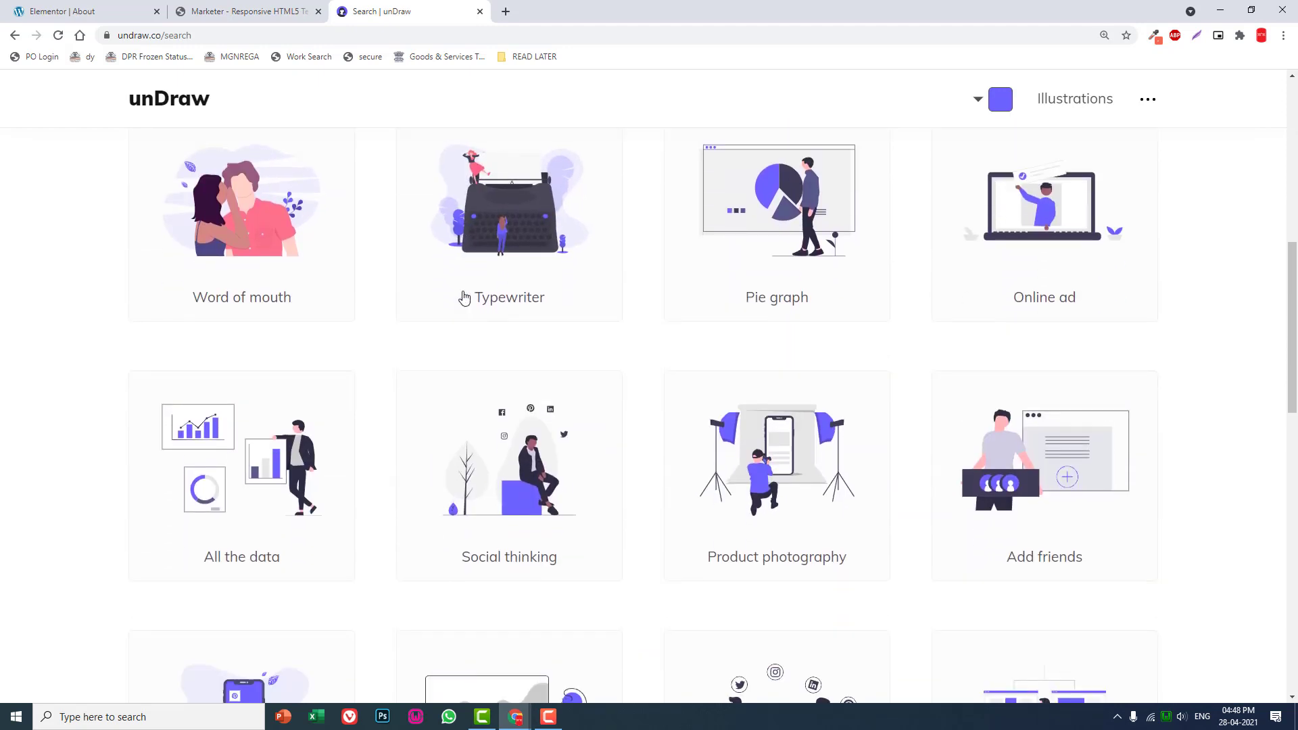
{"action": "scroll", "coordinate": [465, 298], "scroll_direction": "down", "scroll_amount": 2}
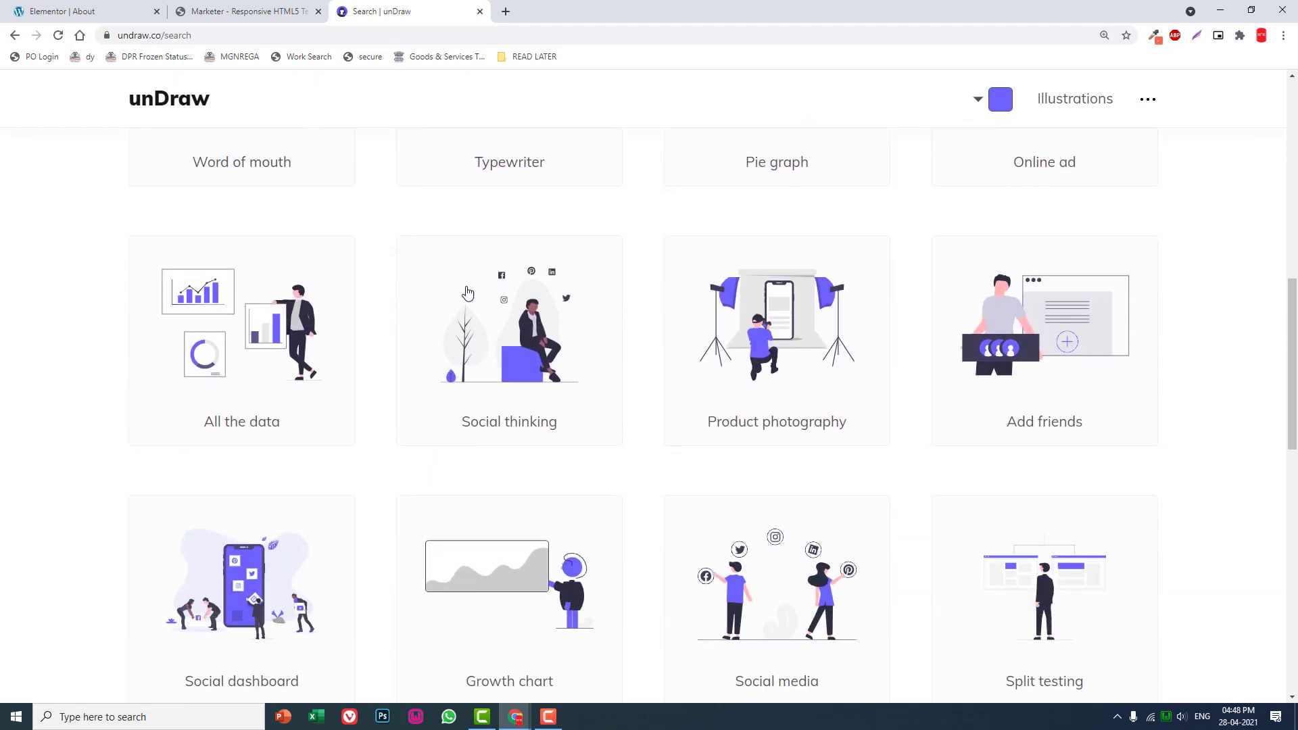
{"action": "left_click", "coordinate": [289, 318]}
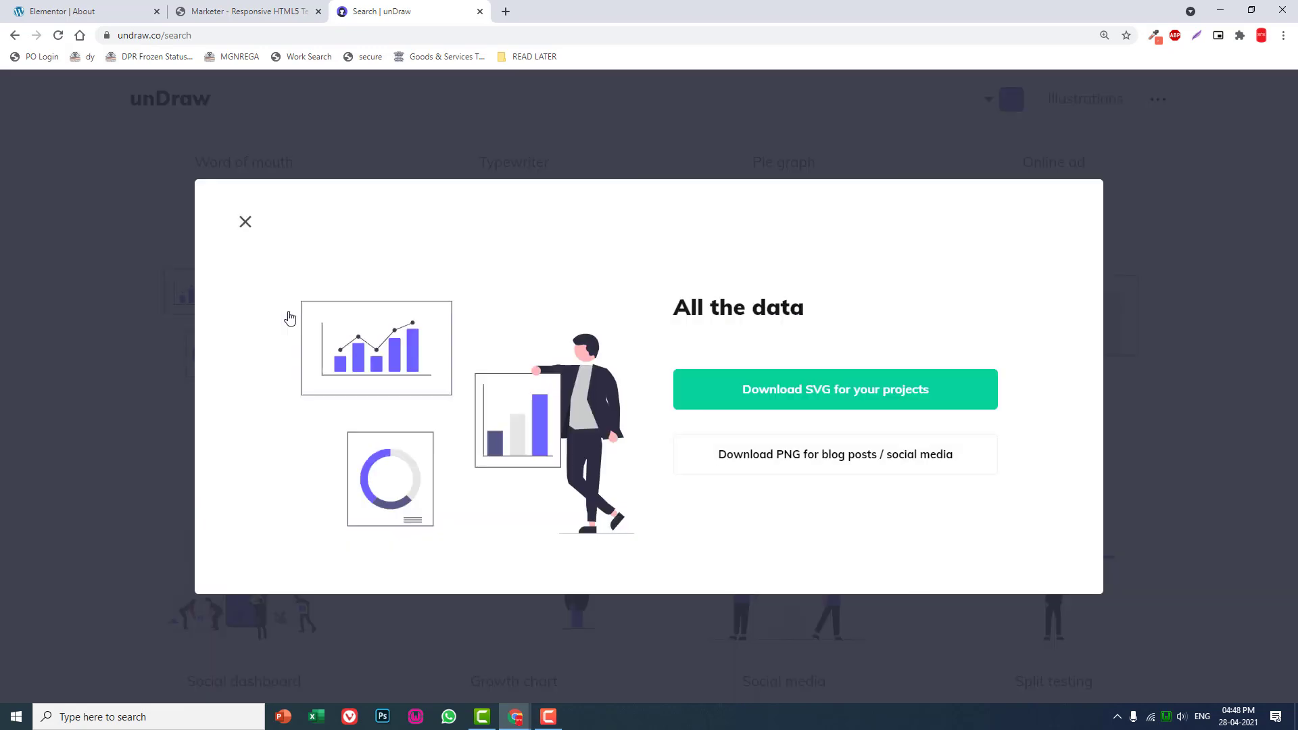
{"action": "left_click", "coordinate": [795, 398]}
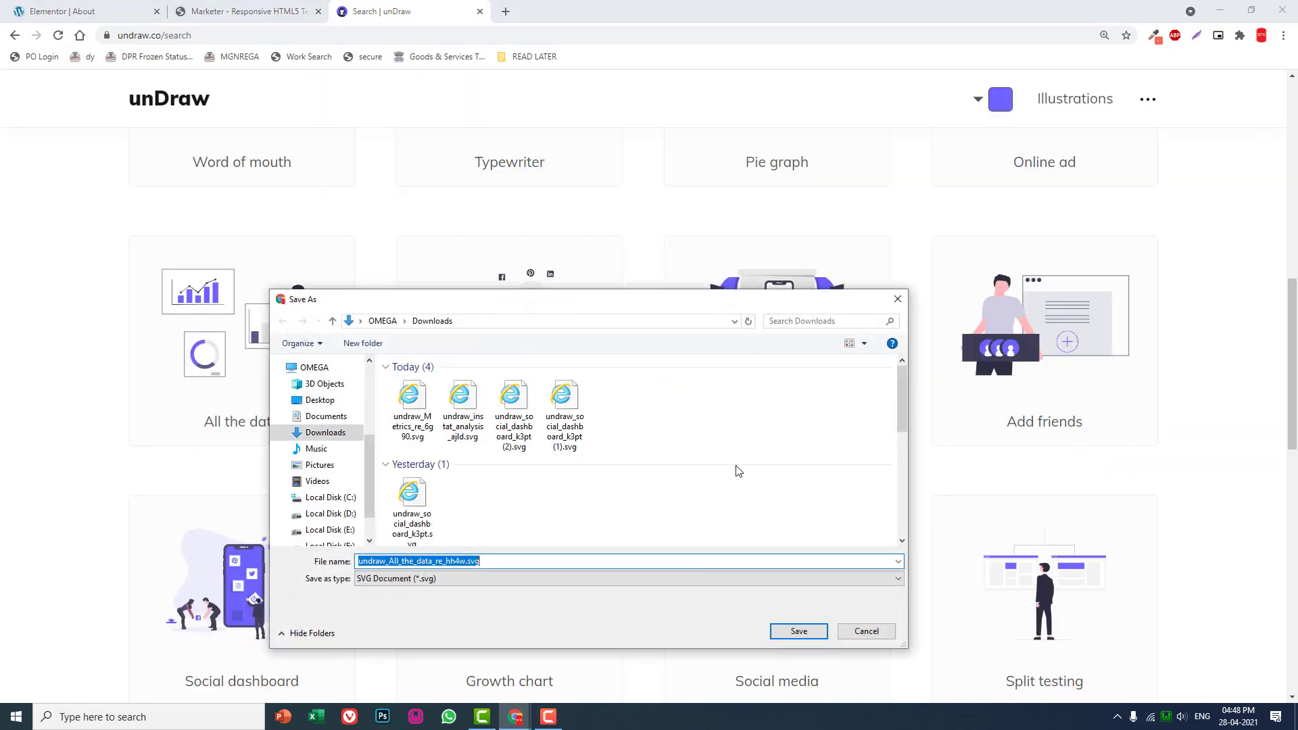
{"action": "left_click", "coordinate": [784, 628]}
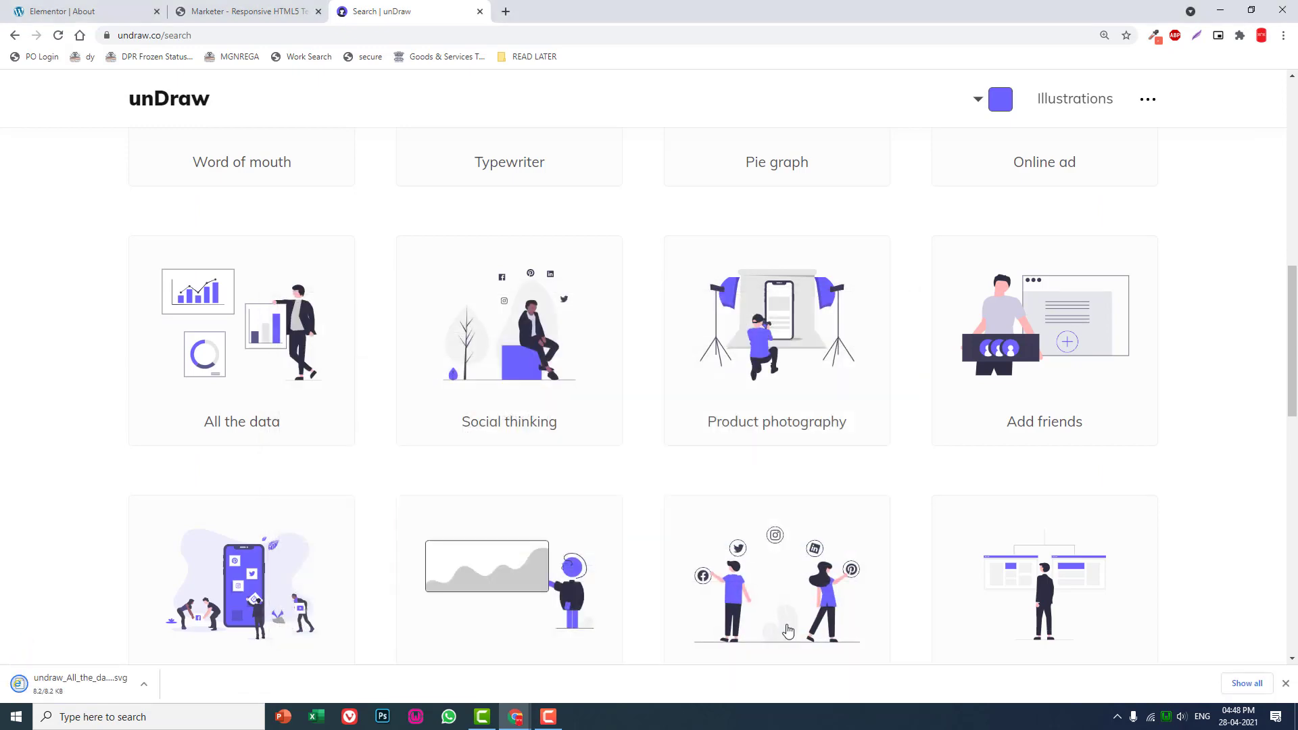
- Switch back to the Elementor About page, upload undraw_All_the_data_re_hh4w.svg to the media library and insert it as the widget's icon
{"action": "left_click", "coordinate": [251, 11]}
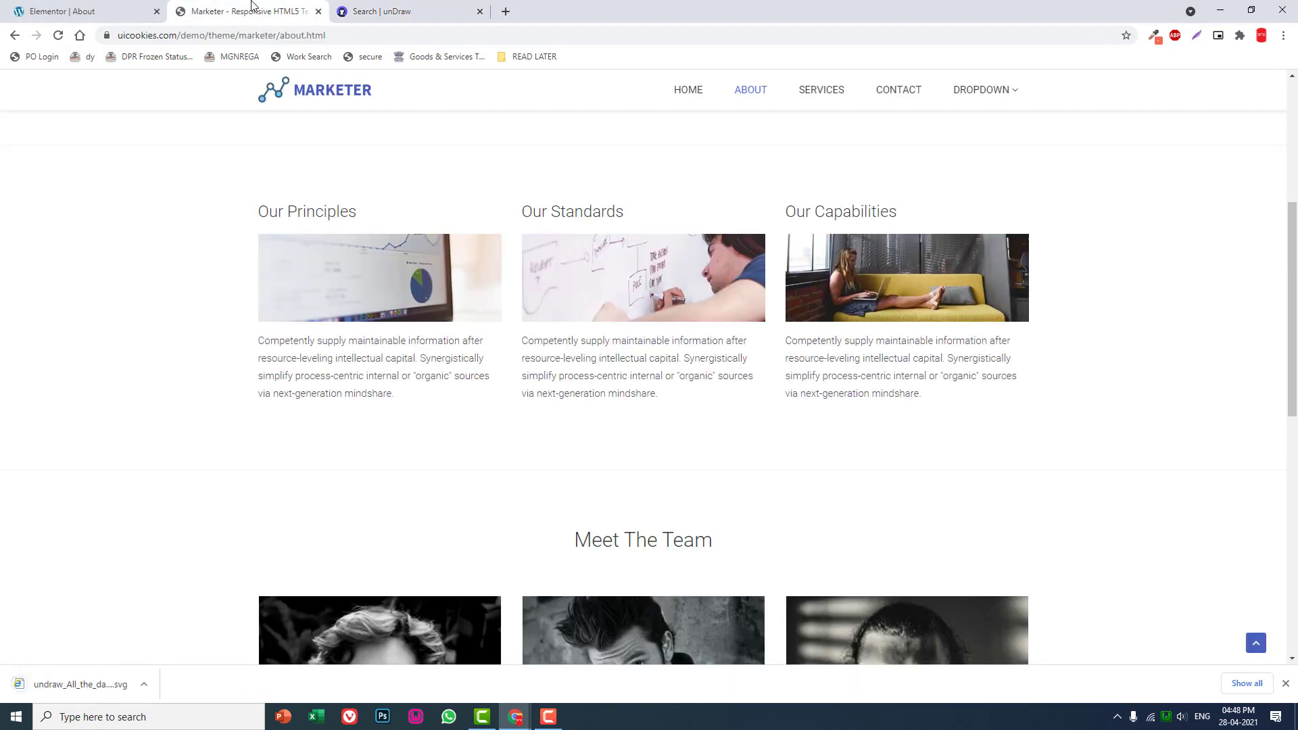
{"action": "left_click", "coordinate": [125, 7]}
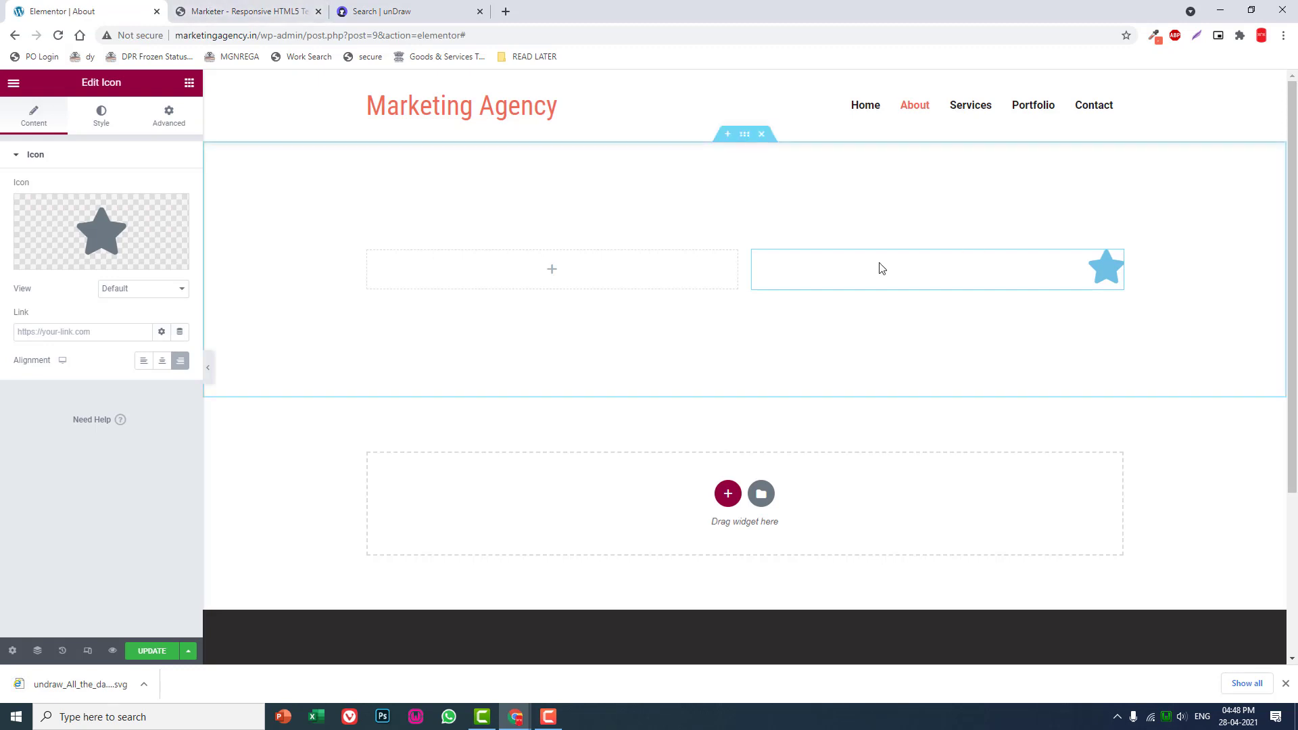
{"action": "mouse_move", "coordinate": [144, 223]}
{"action": "left_click", "coordinate": [159, 262]}
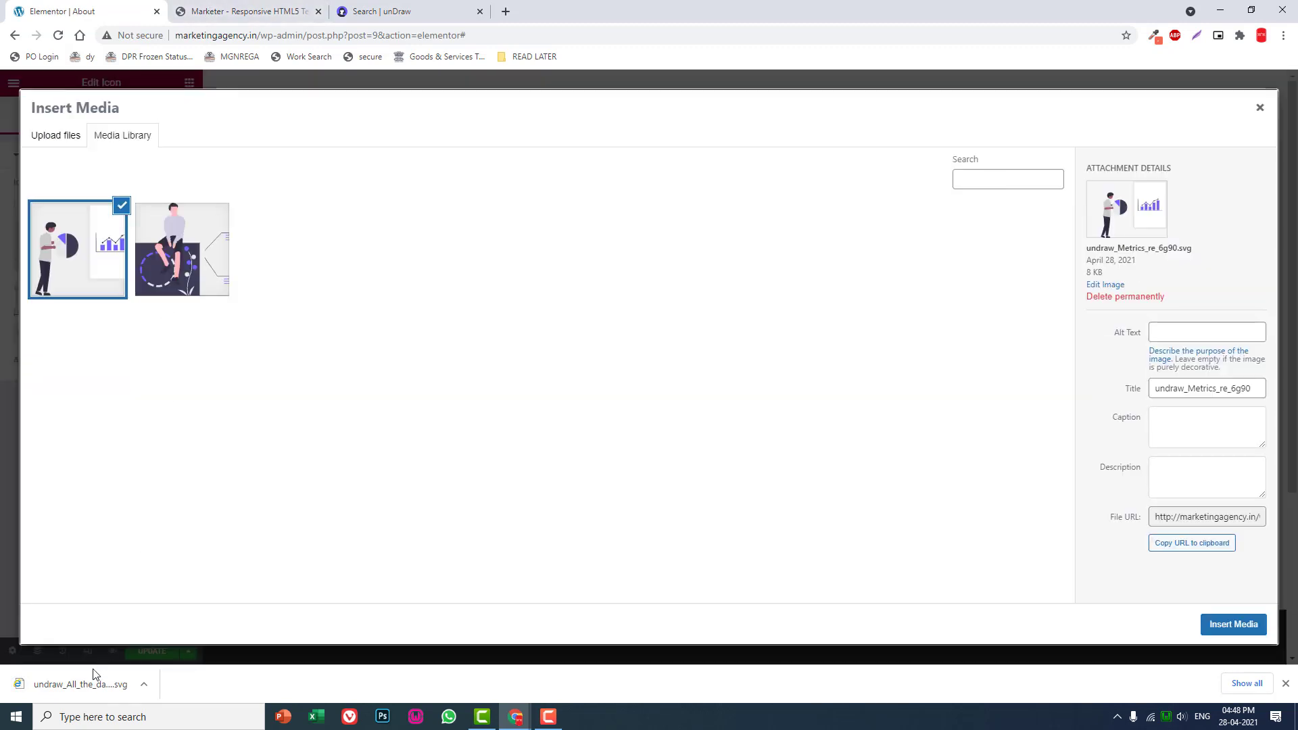
{"action": "left_click_drag", "start_coordinate": [93, 681], "coordinate": [310, 464]}
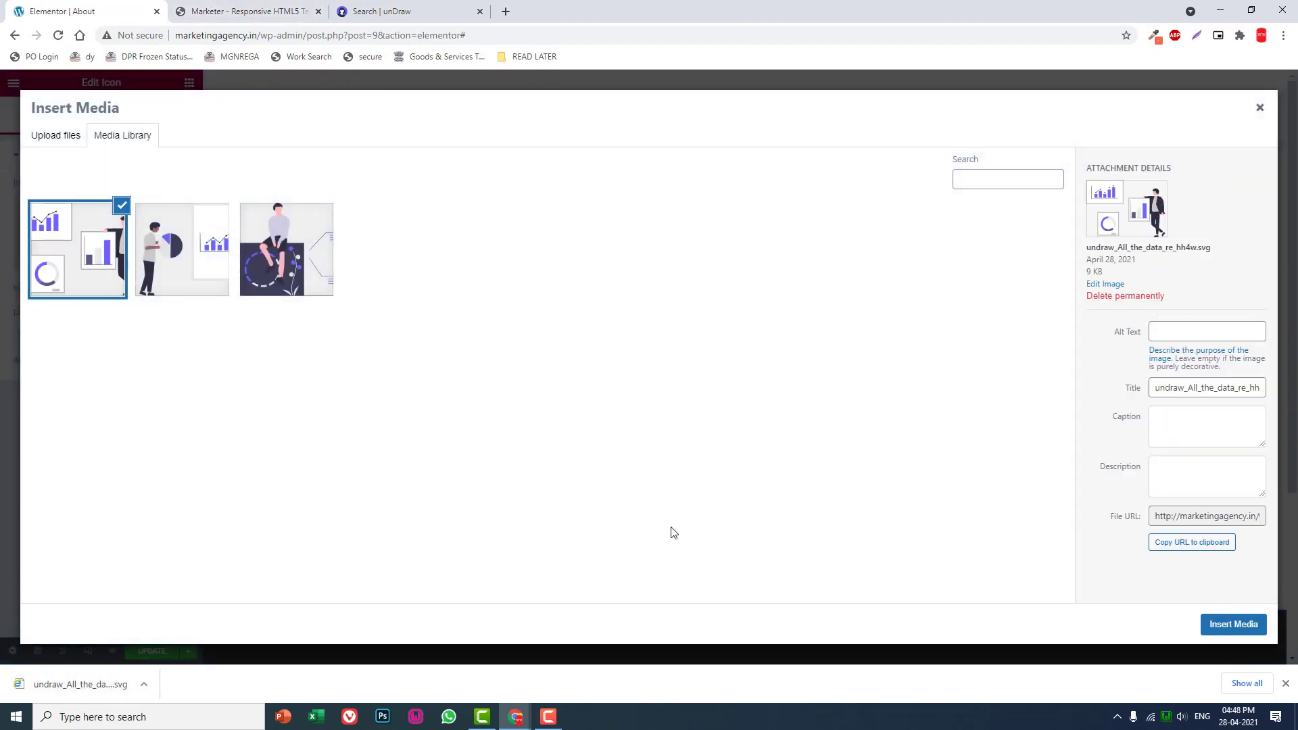
{"action": "left_click", "coordinate": [1251, 628]}
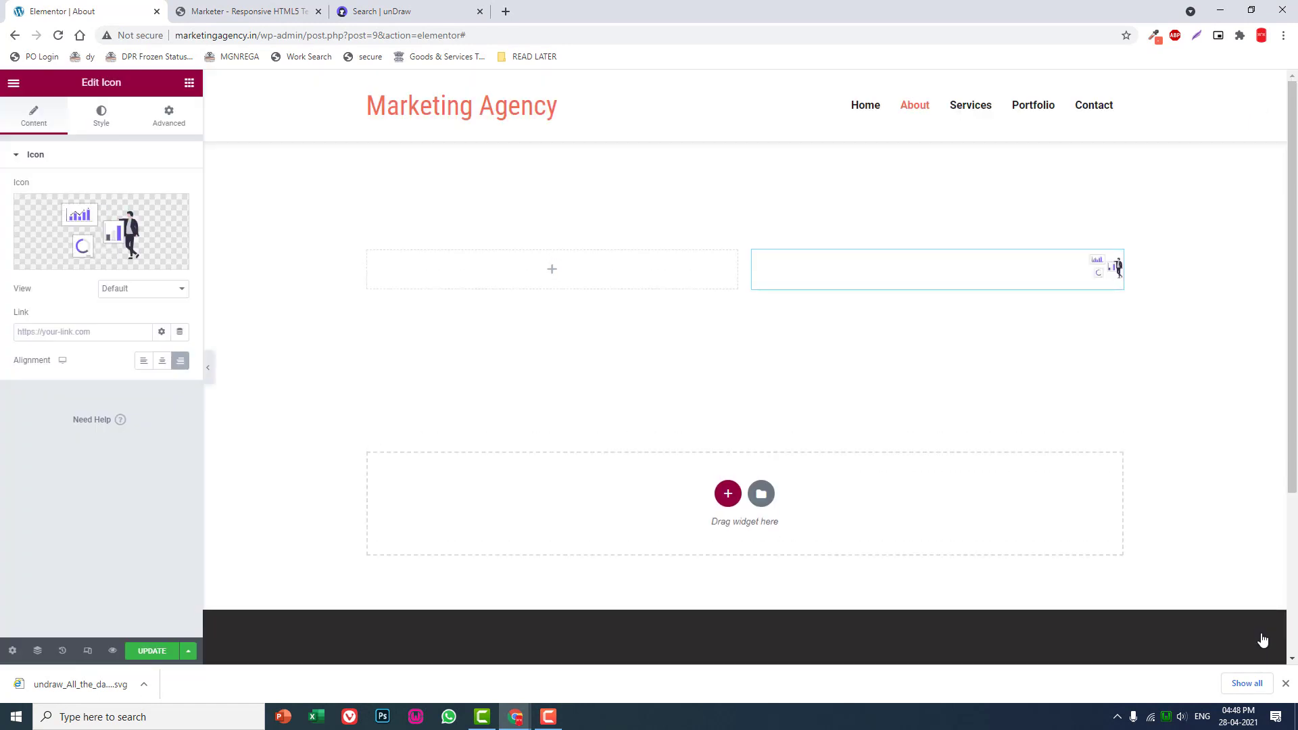
- Set the size of the illustration in the Icon widget to 500
{"action": "left_click", "coordinate": [101, 121]}
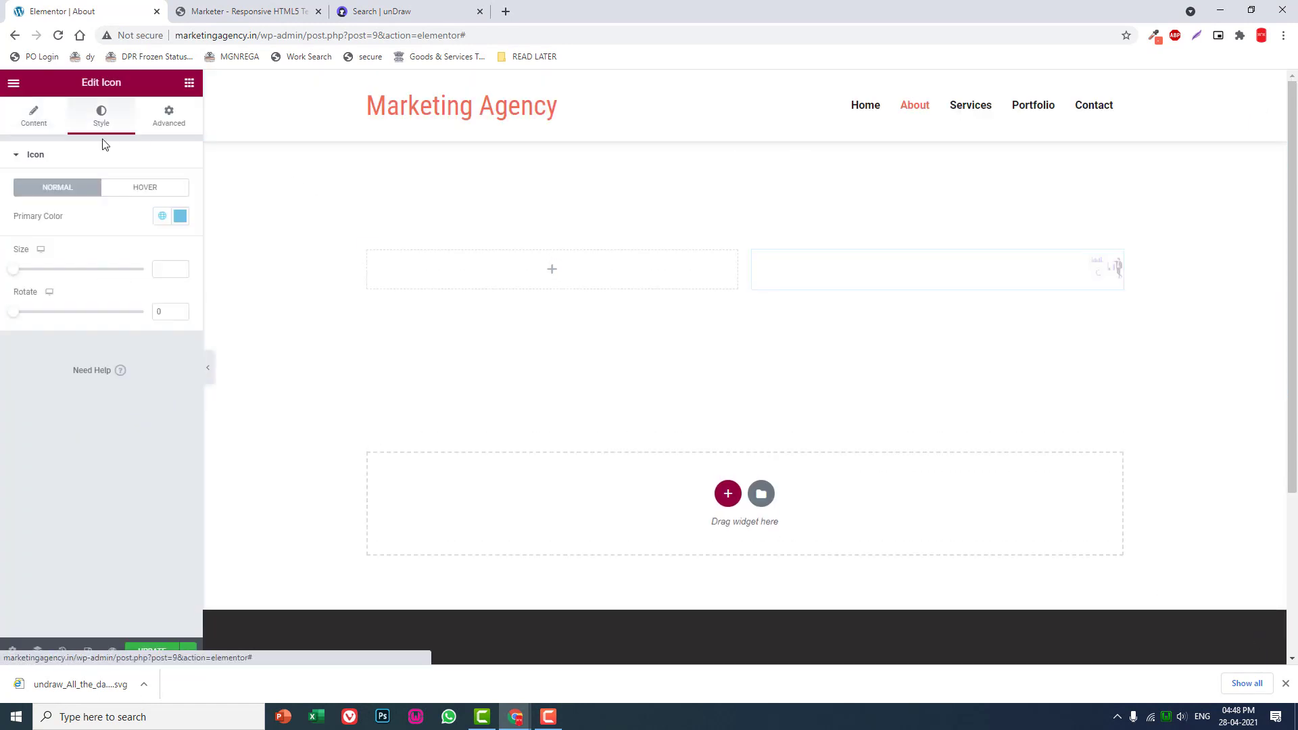
{"action": "left_click", "coordinate": [165, 270]}
{"action": "type", "text": "500"}
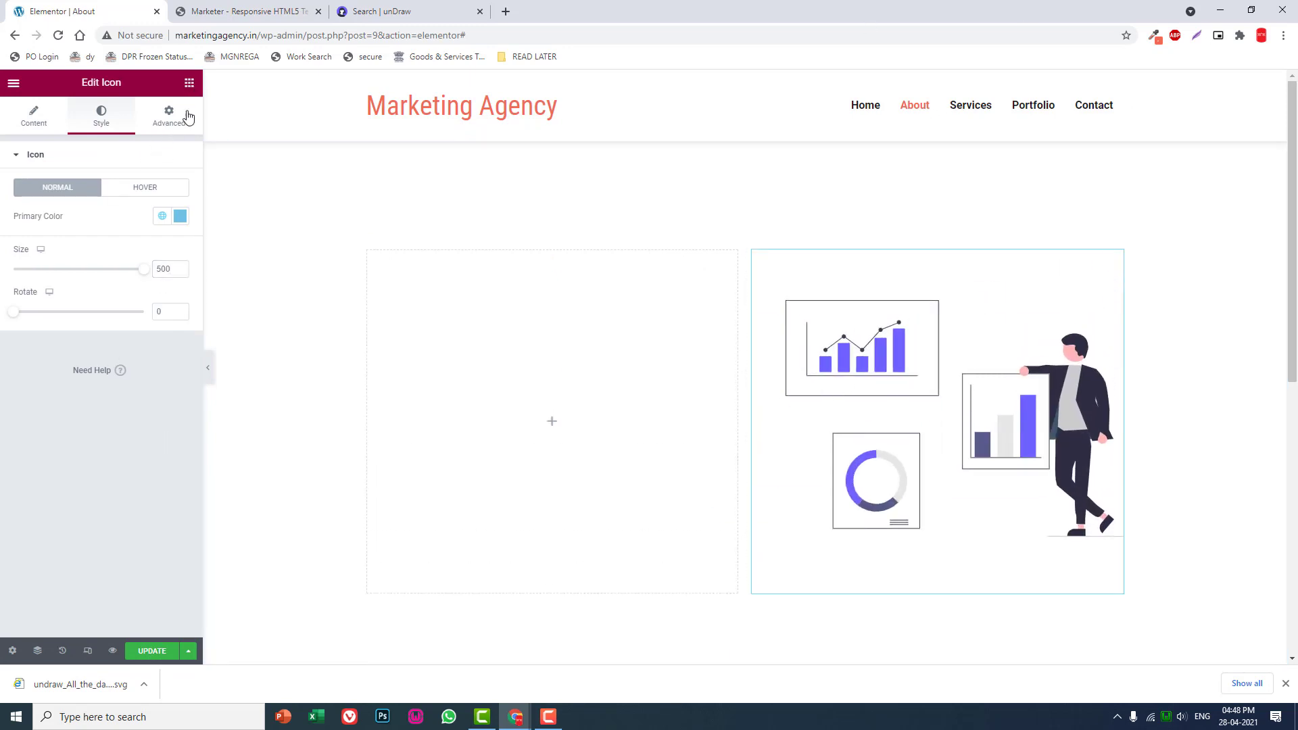
- Place a Heading widget in the section's left column with the HTML tag H5 and the title "ABOUT US"
{"action": "left_click", "coordinate": [189, 82]}
{"action": "left_click_drag", "start_coordinate": [157, 236], "coordinate": [678, 501]}
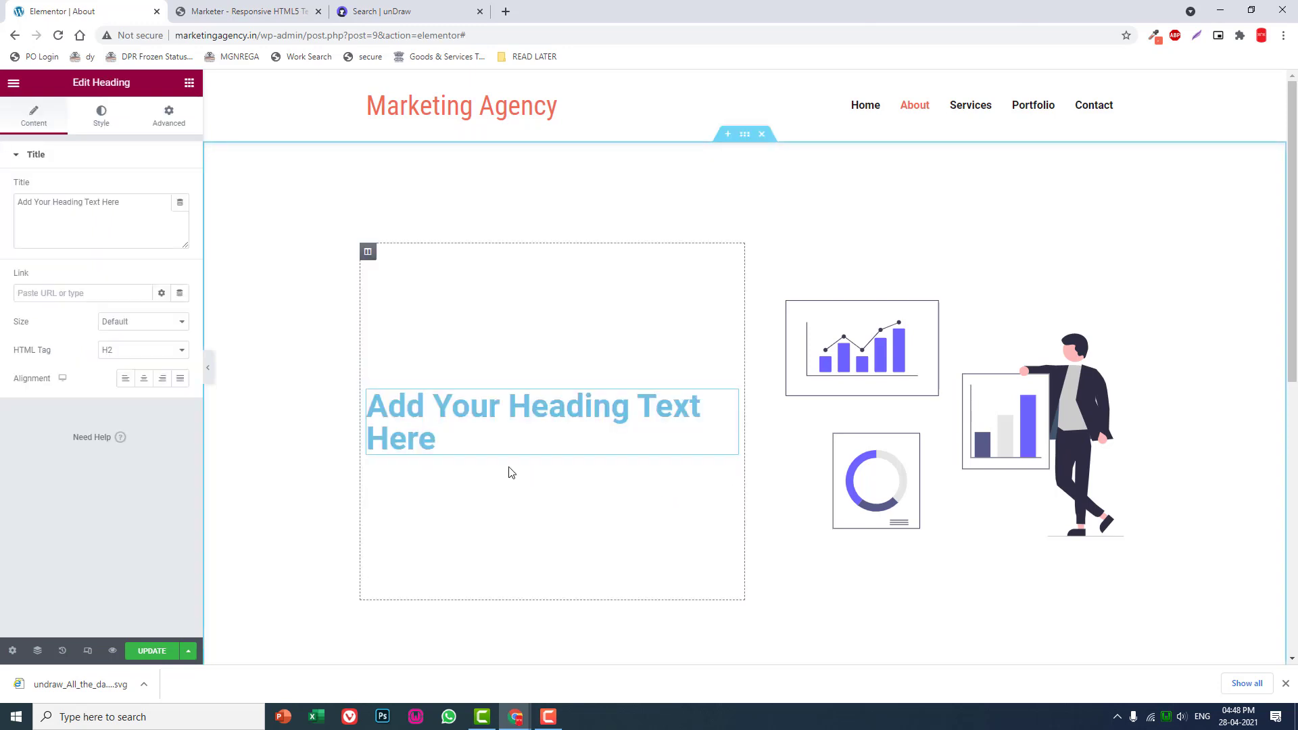
{"action": "left_click", "coordinate": [142, 350]}
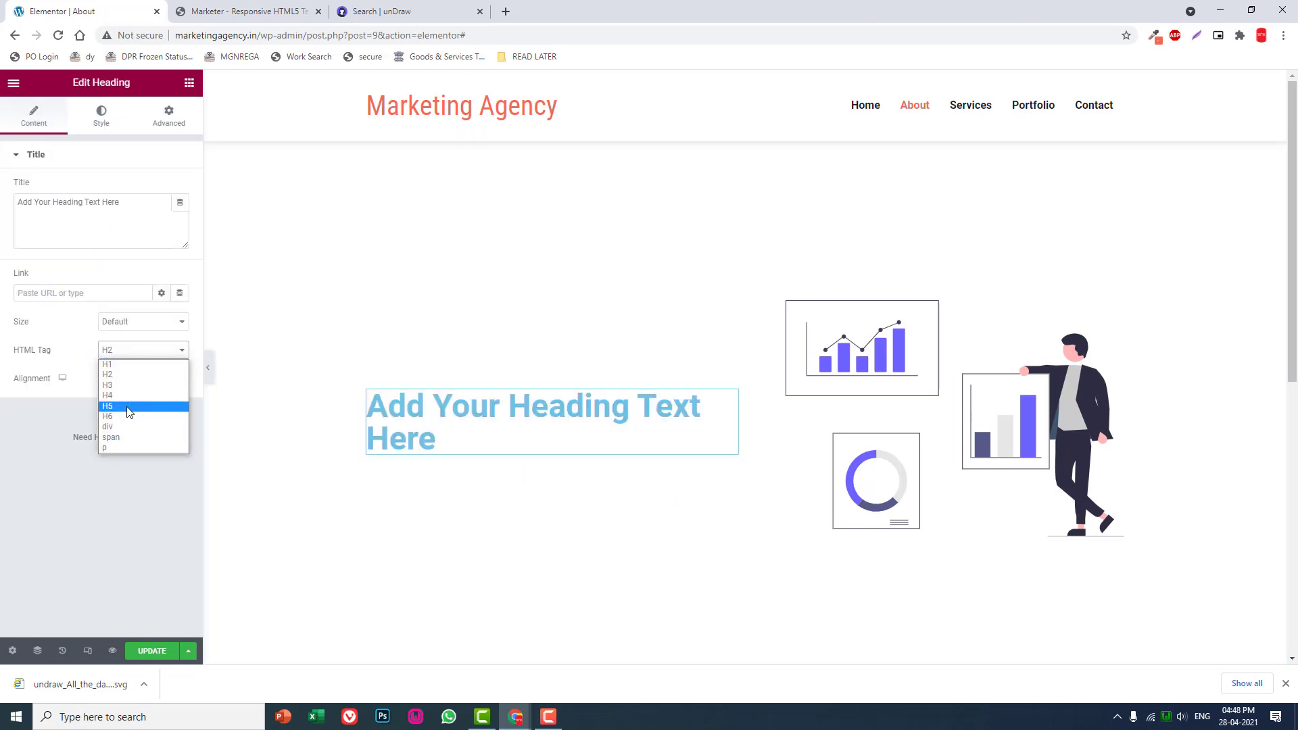
{"action": "left_click", "coordinate": [128, 402]}
{"action": "left_click_drag", "start_coordinate": [130, 219], "coordinate": [2, 207]}
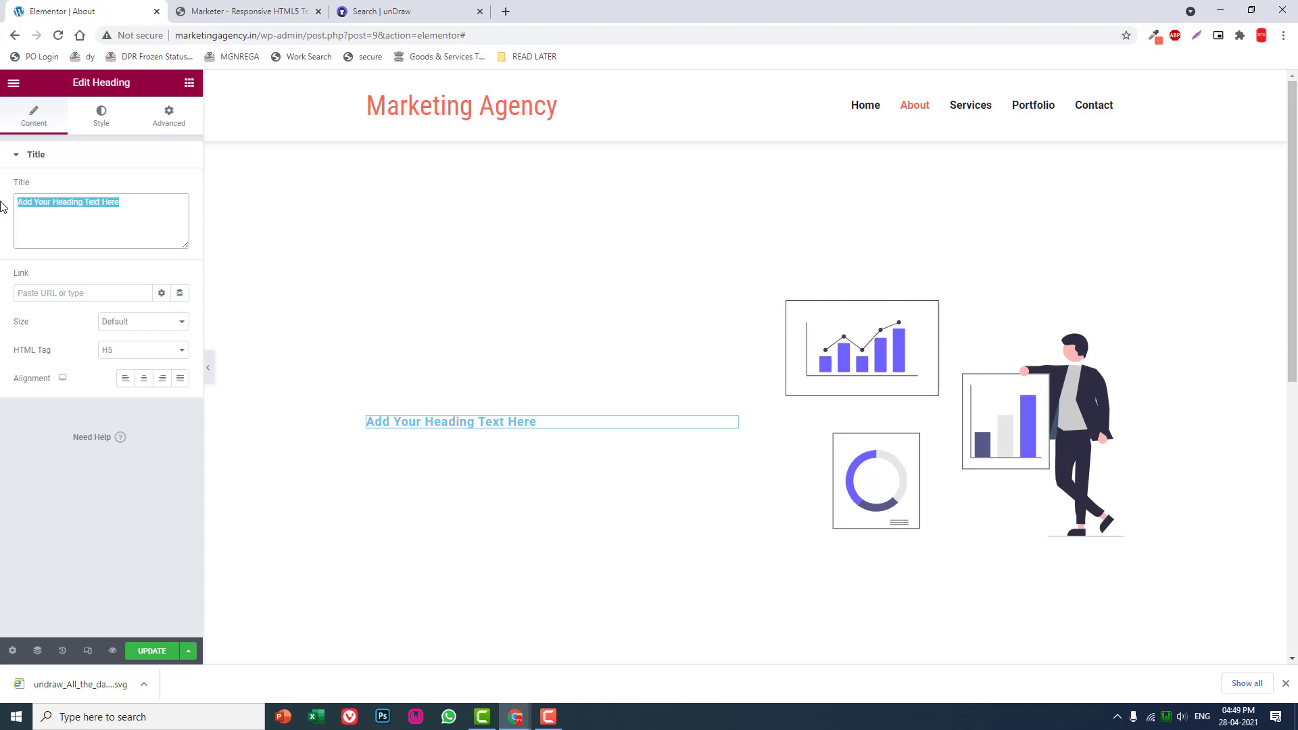
{"action": "type", "text": "ABOUT US"}
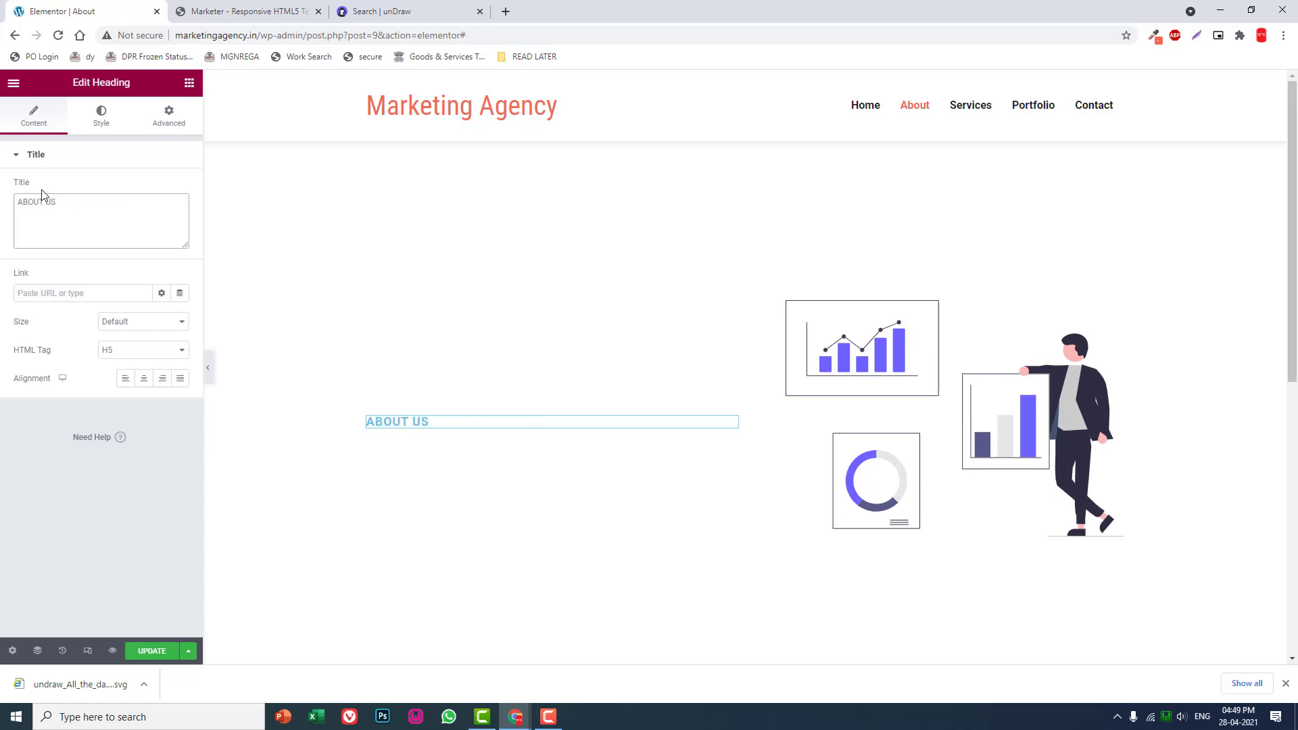
- Set the "ABOUT US" heading's text color to f06c55, copying the code from the browser color picker's history
{"action": "left_click", "coordinate": [103, 116]}
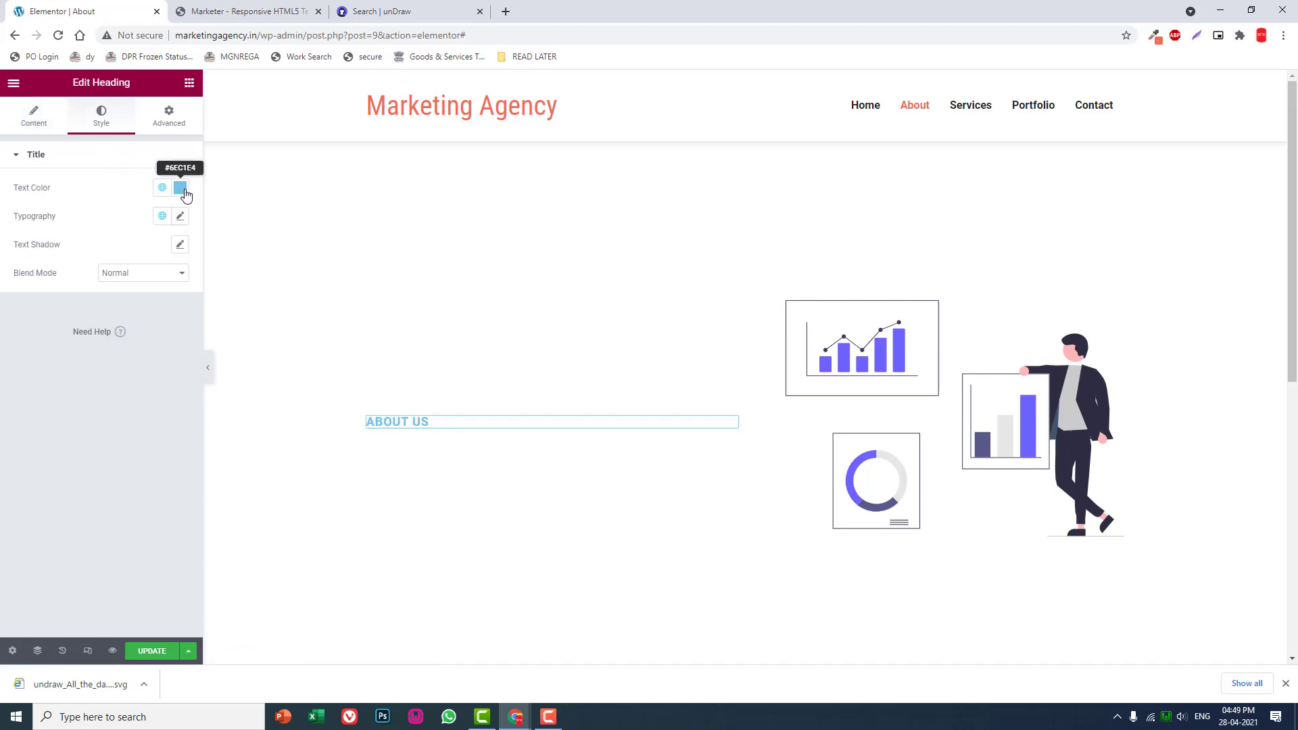
{"action": "left_click", "coordinate": [180, 187]}
{"action": "left_click_drag", "start_coordinate": [82, 370], "coordinate": [40, 363]}
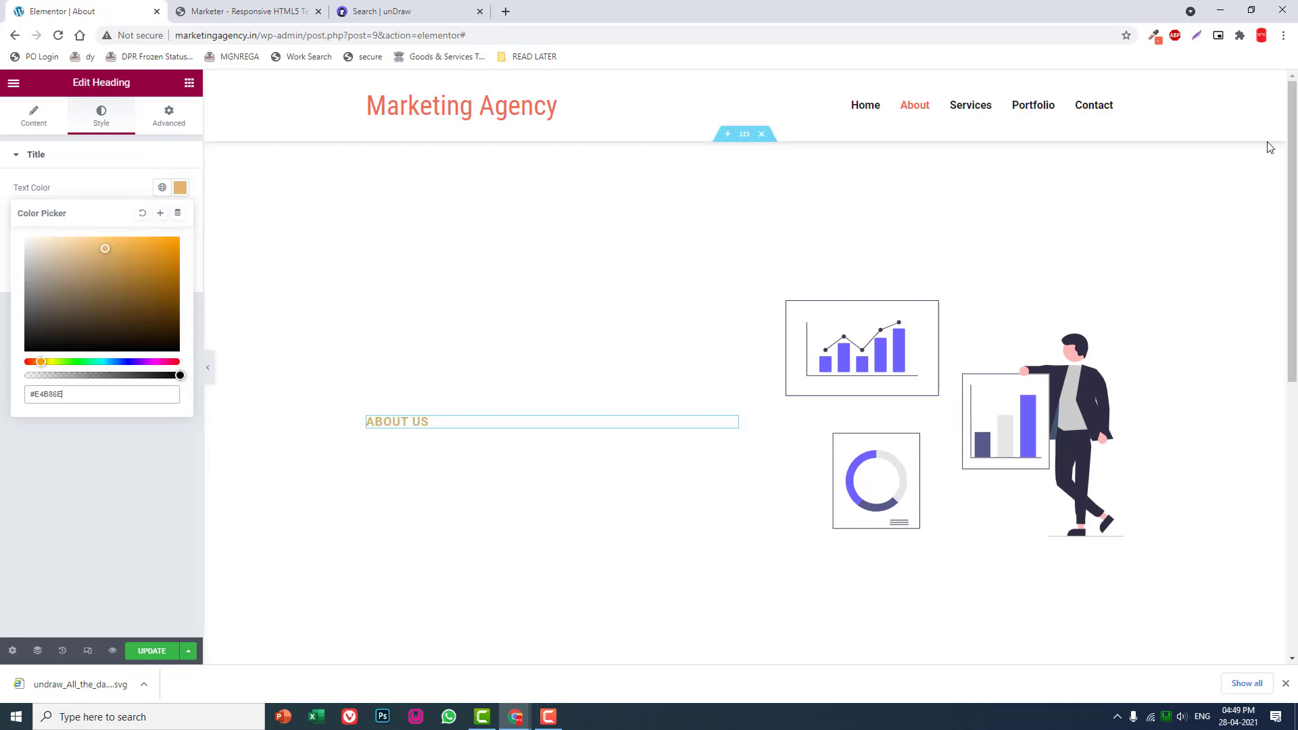
{"action": "left_click", "coordinate": [1154, 35]}
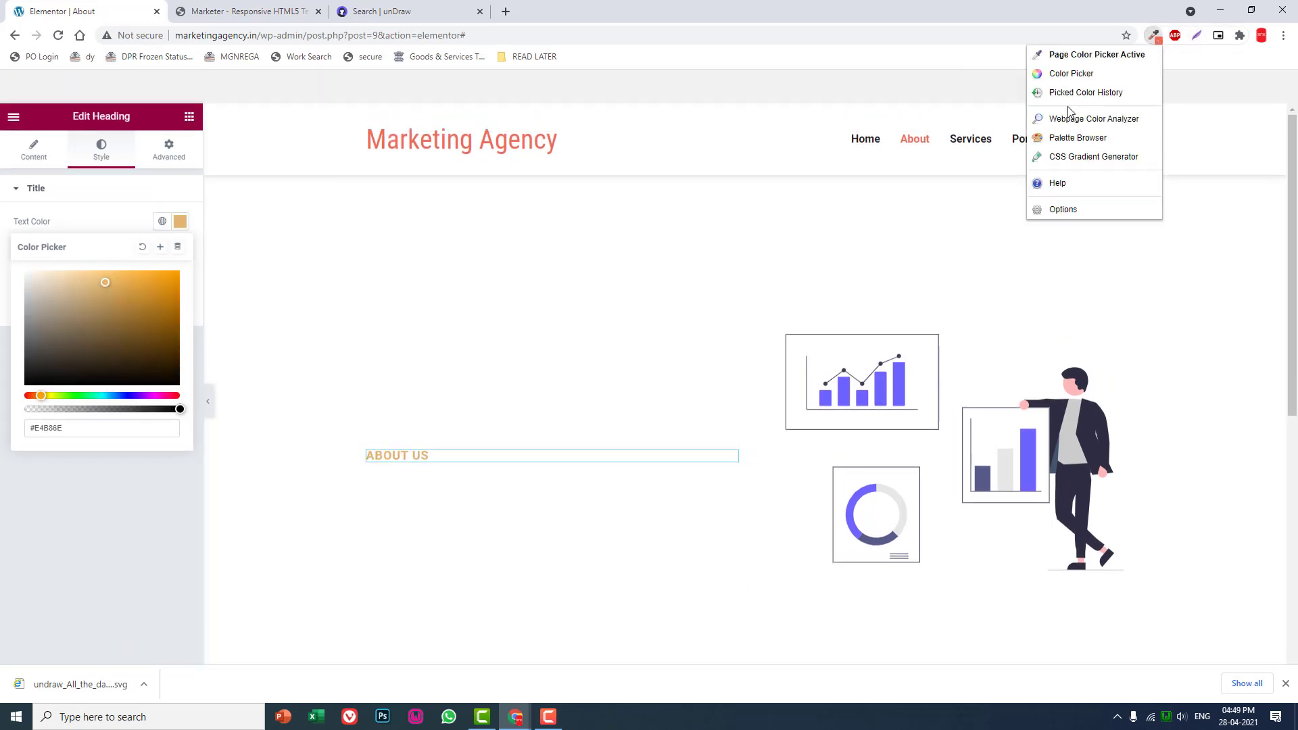
{"action": "left_click", "coordinate": [1085, 97]}
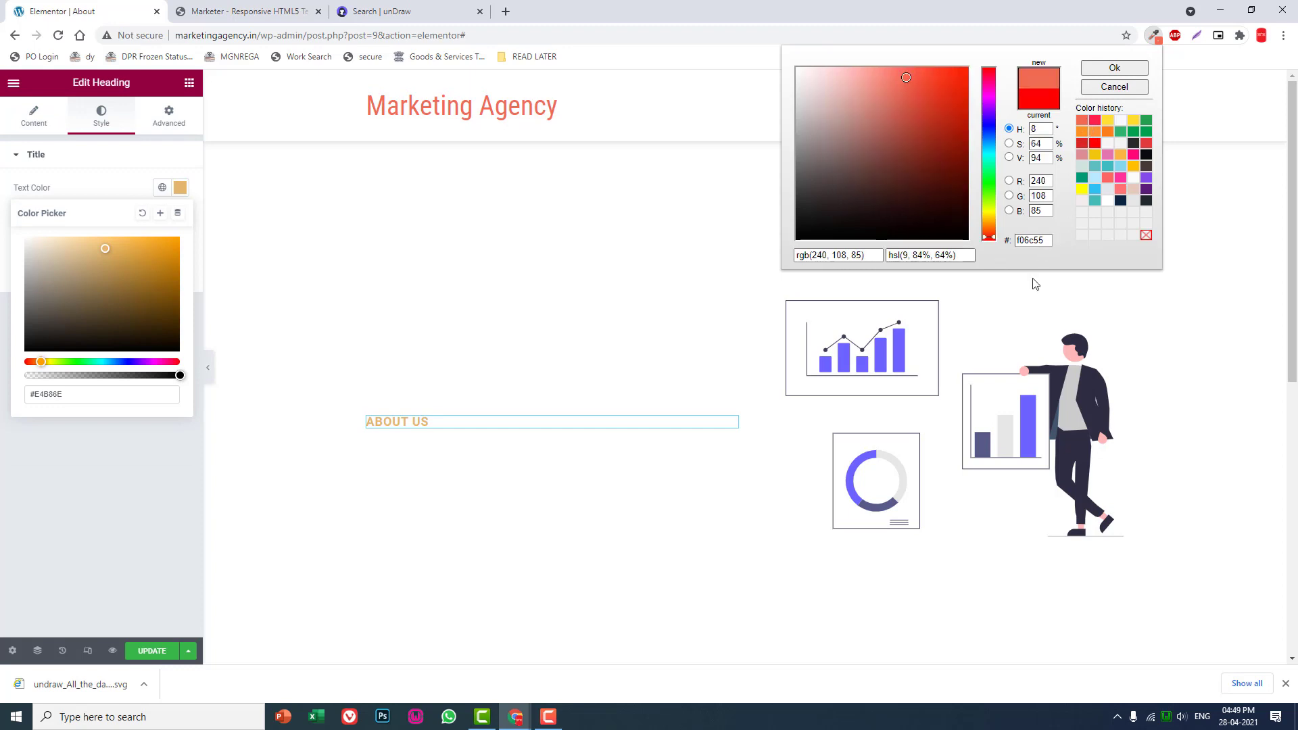
{"action": "left_click_drag", "start_coordinate": [1048, 241], "coordinate": [983, 240]}
{"action": "key", "text": "ctrl+c"}
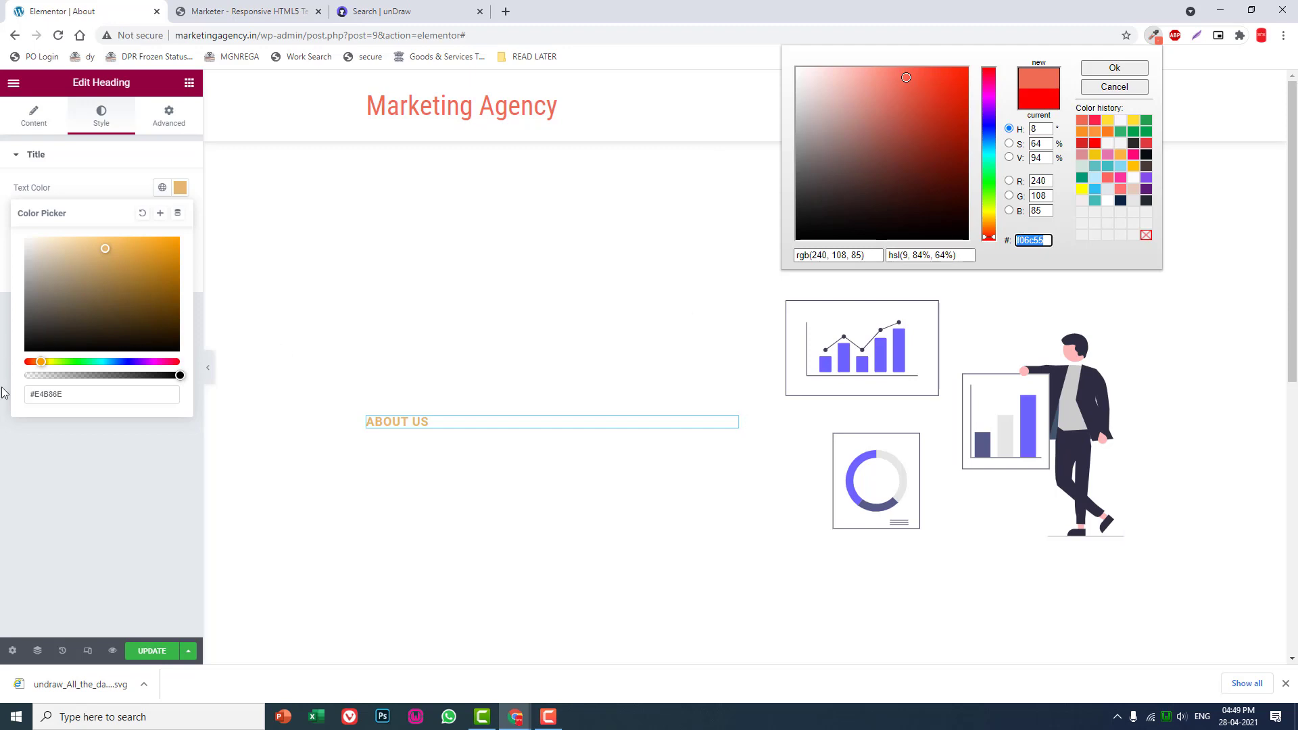
{"action": "left_click", "coordinate": [71, 394]}
{"action": "left_click_drag", "start_coordinate": [82, 394], "coordinate": [4, 398]}
{"action": "key", "text": "ctrl+v"}
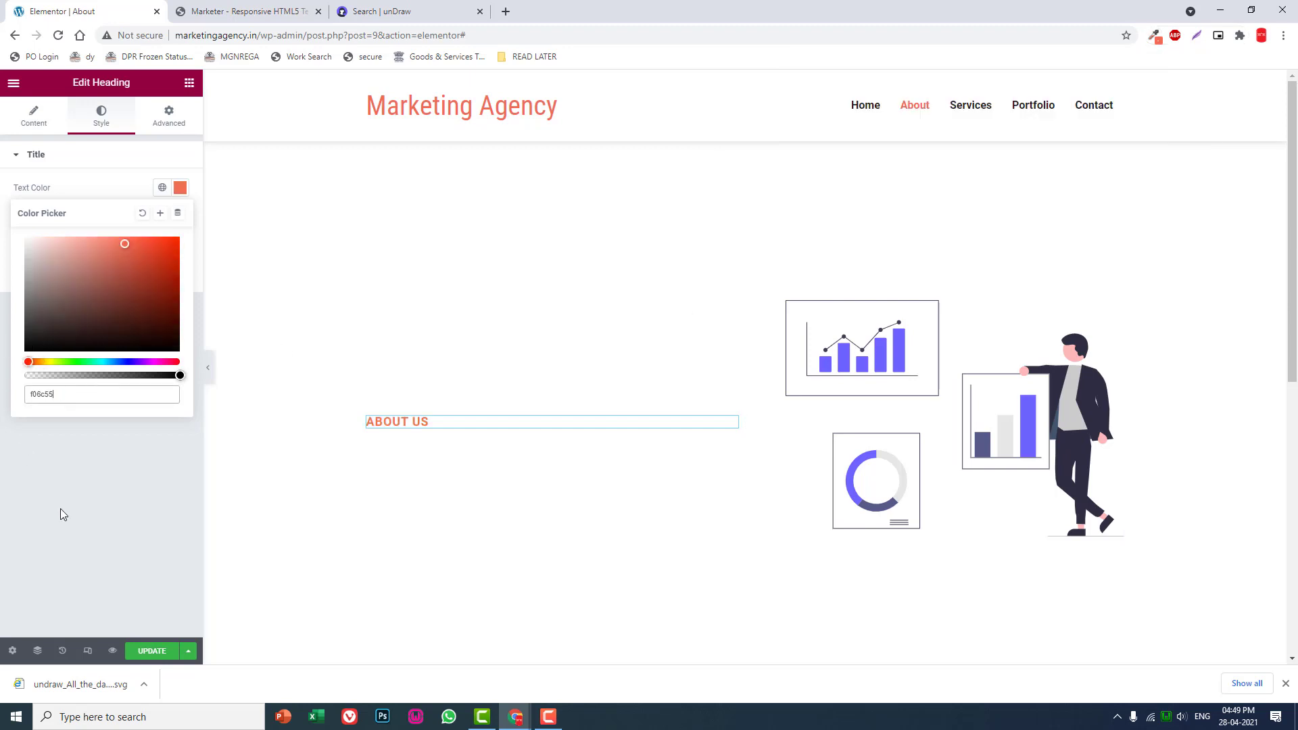
{"action": "left_click", "coordinate": [78, 538]}
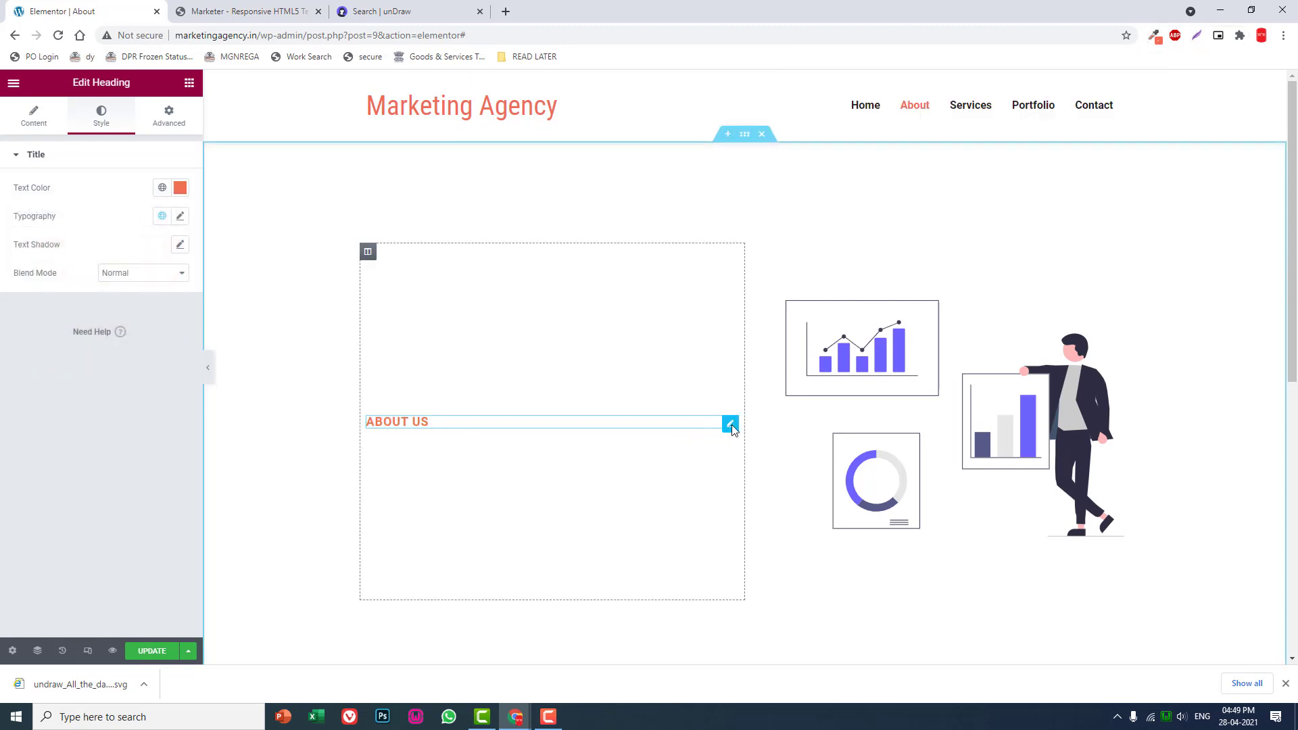
- Duplicate the "ABOUT US" heading and set the copy's HTML tag to H2
{"action": "right_click", "coordinate": [730, 424]}
{"action": "left_click", "coordinate": [747, 455]}
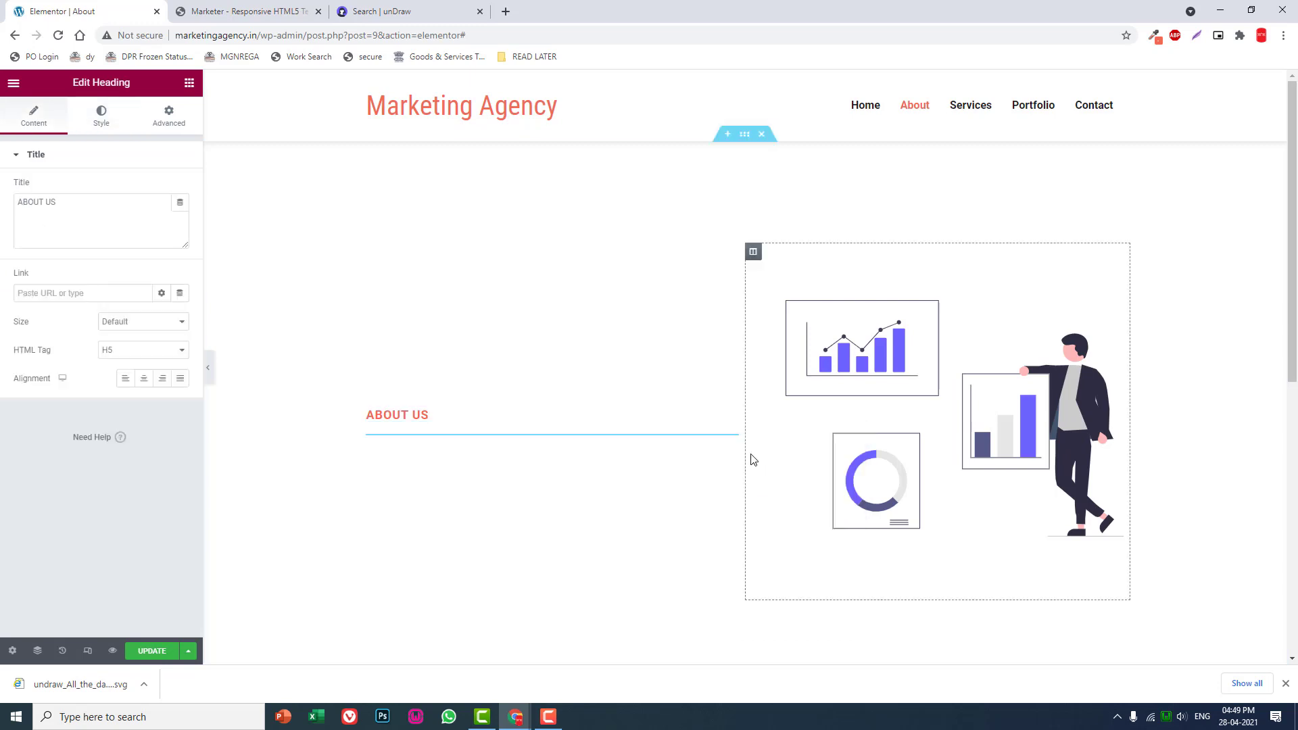
{"action": "left_click", "coordinate": [136, 348]}
{"action": "left_click", "coordinate": [132, 374]}
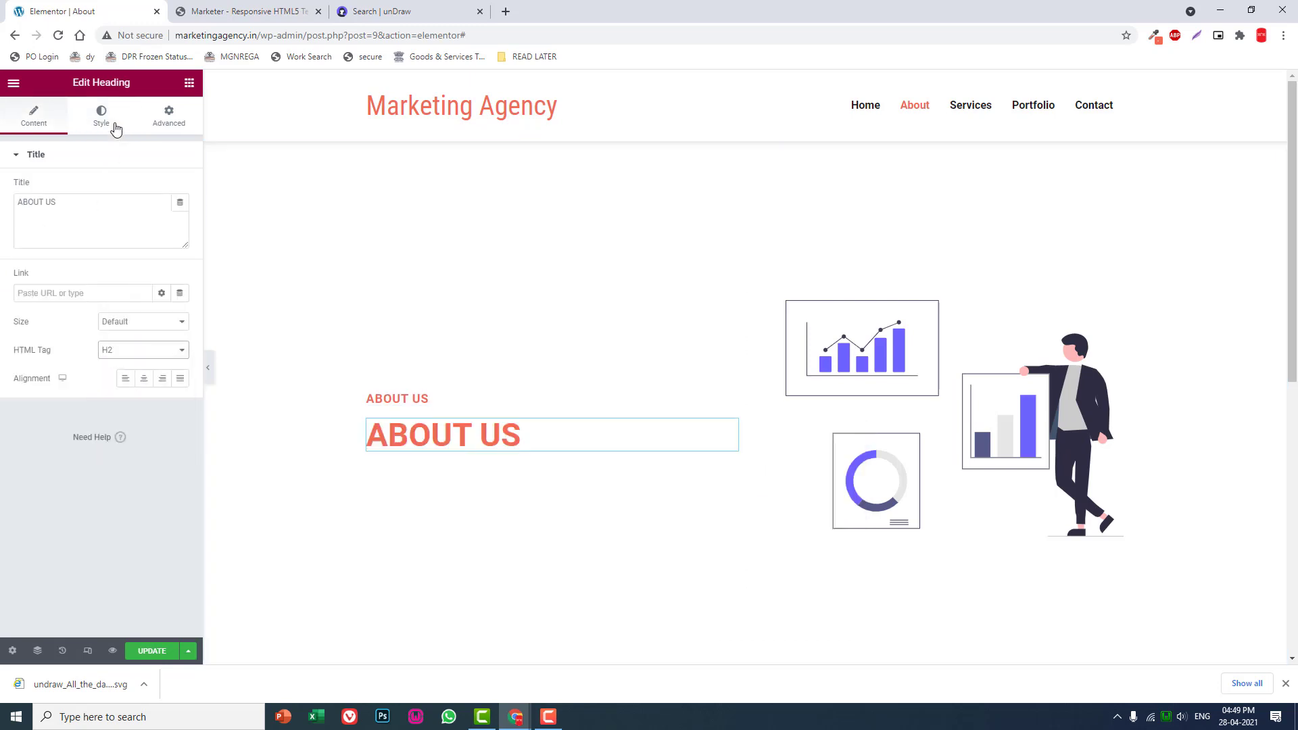
- Change the H2 heading's text color to the near-black #201E1D
{"action": "left_click", "coordinate": [107, 119]}
{"action": "left_click", "coordinate": [180, 187]}
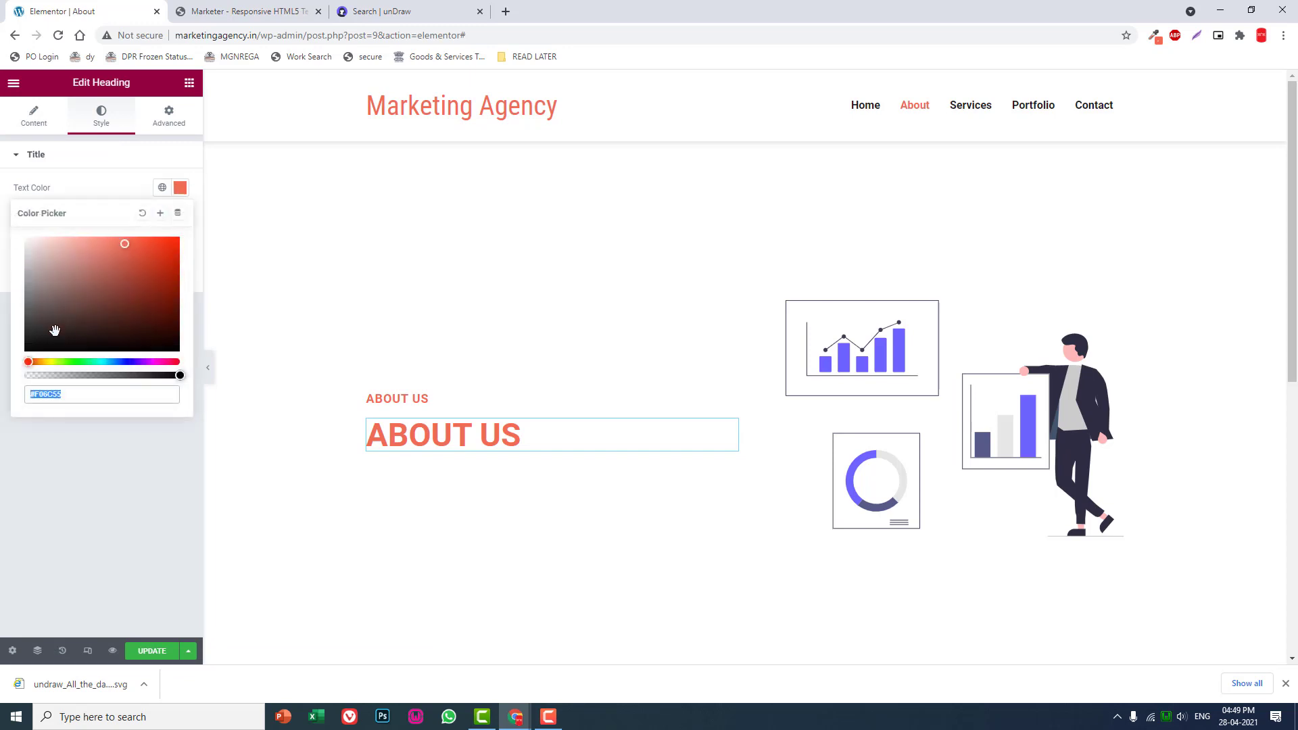
{"action": "left_click", "coordinate": [34, 338]}
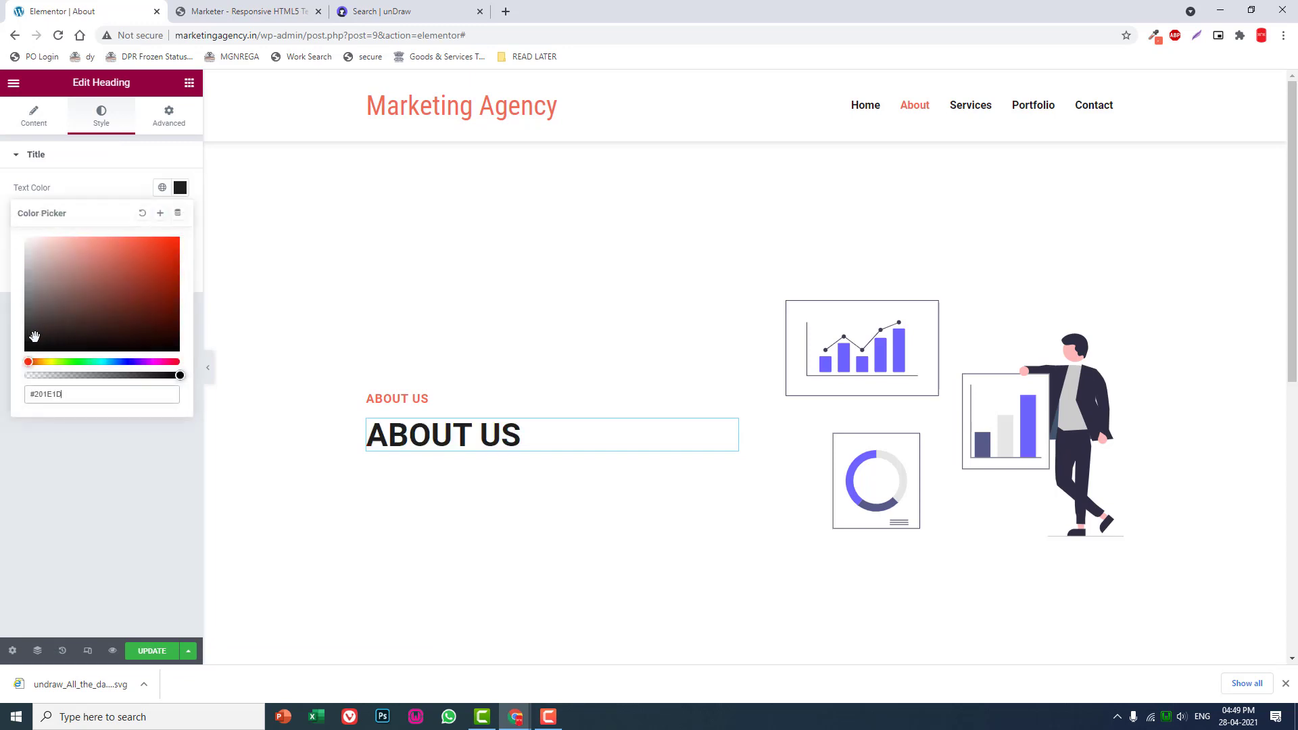
{"action": "left_click", "coordinate": [92, 433]}
- Replace the H2 heading's title with "We are a dedicated team"
{"action": "left_click", "coordinate": [34, 115]}
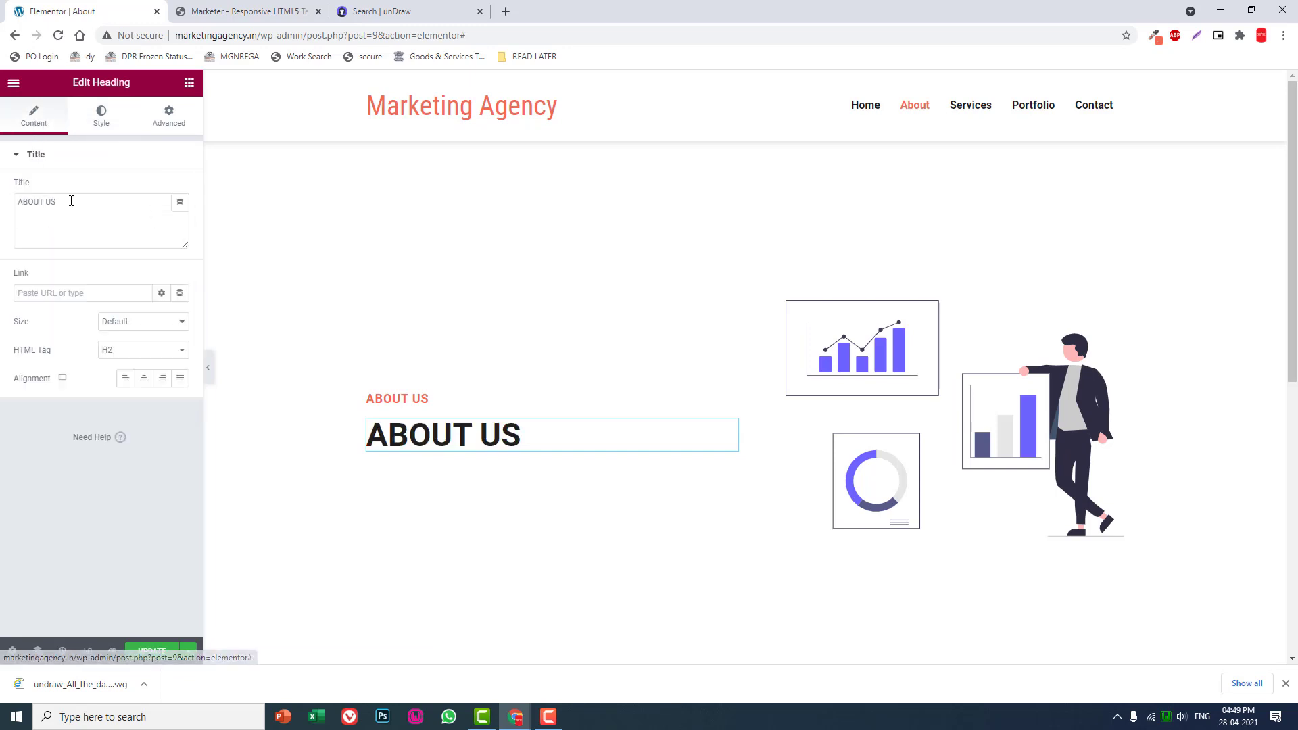
{"action": "left_click_drag", "start_coordinate": [123, 211], "coordinate": [2, 196]}
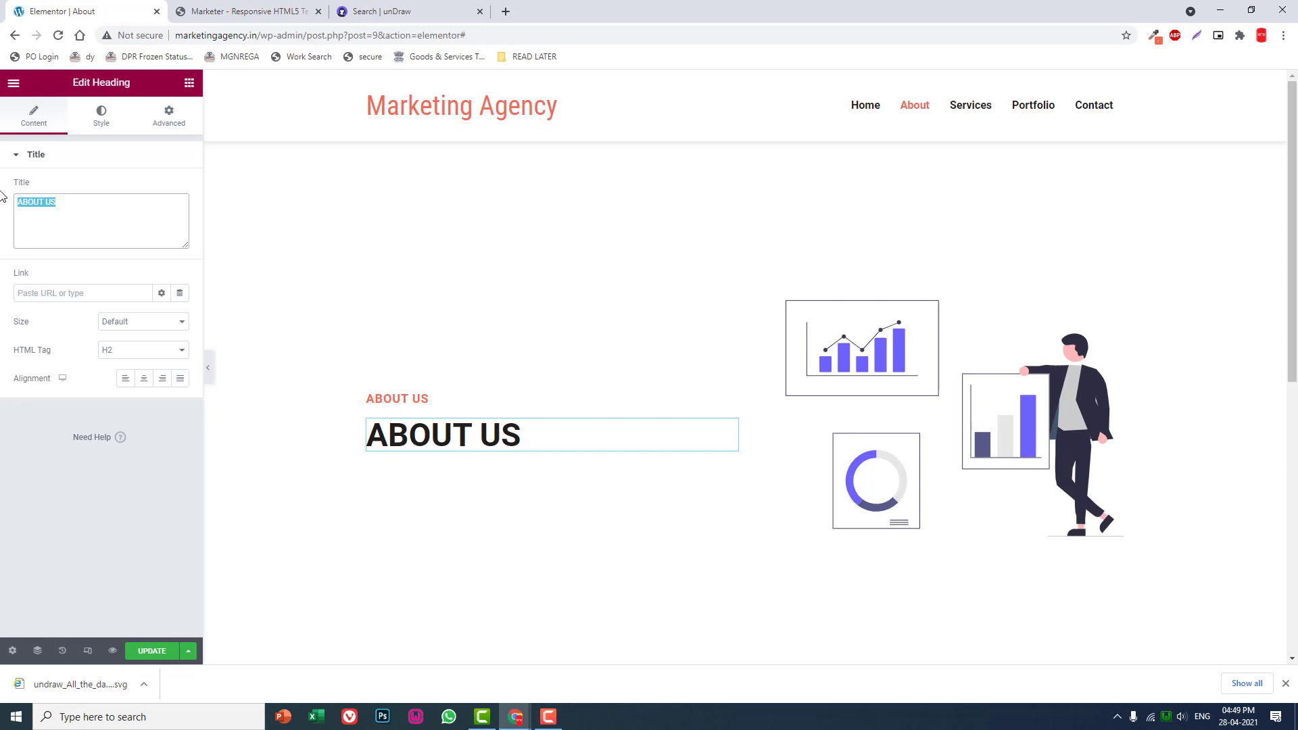
{"action": "type", "text": "We a"}
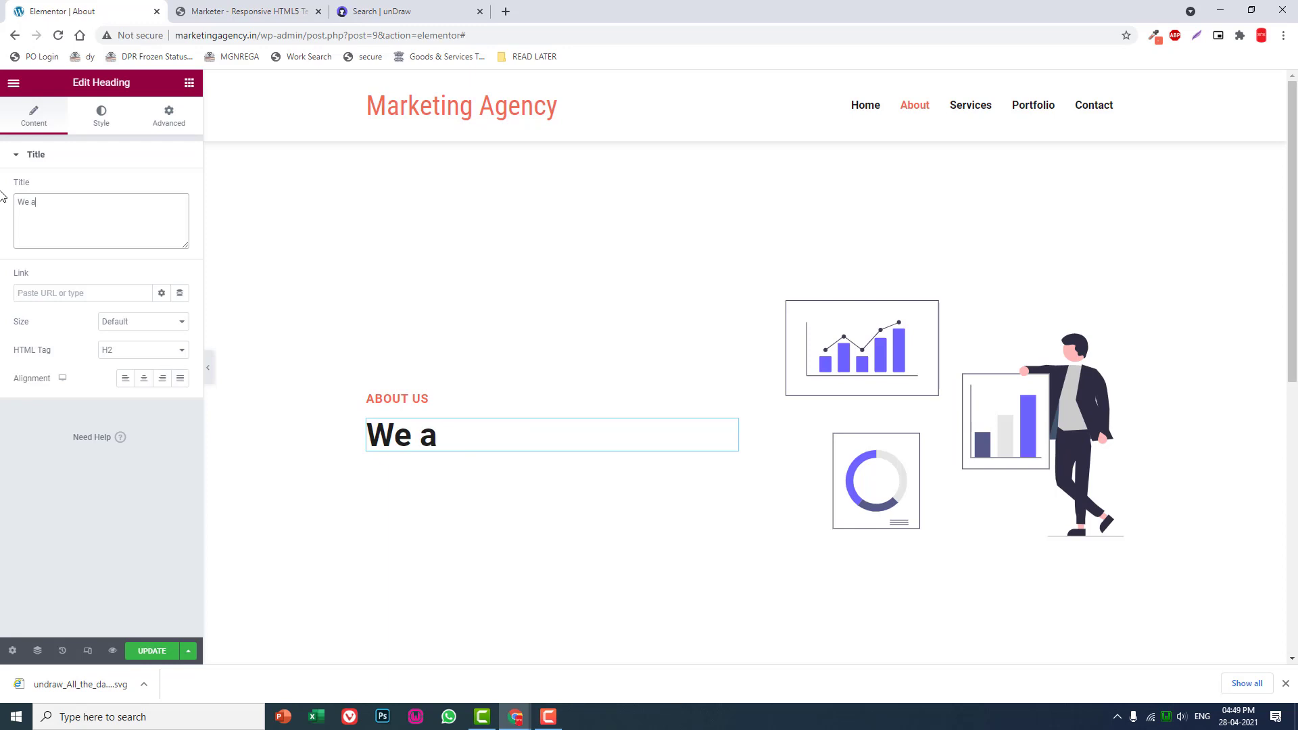
{"action": "type", "text": "re a de"}
{"action": "type", "text": "dicated team"}
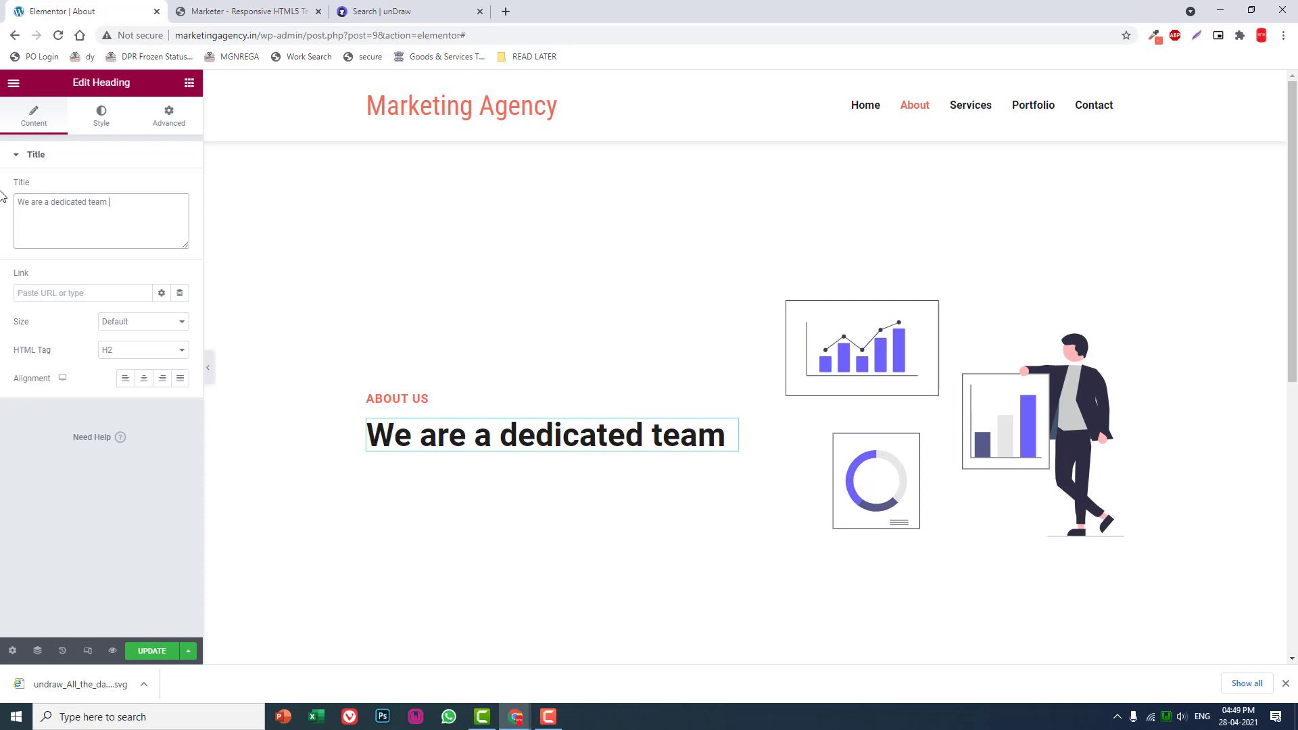
- Place a Text Editor widget below the "We are a dedicated team" heading and justify its text
{"action": "left_click", "coordinate": [189, 83]}
{"action": "left_click_drag", "start_coordinate": [148, 255], "coordinate": [555, 452]}
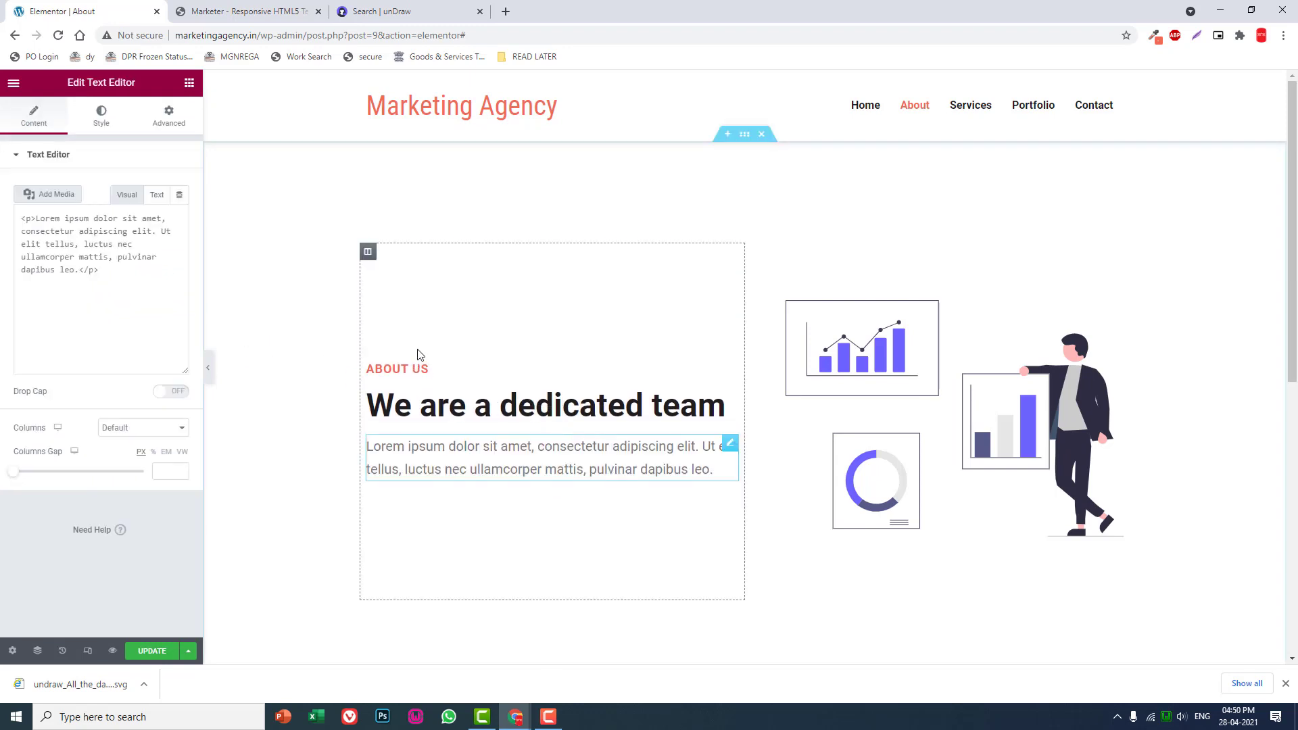
{"action": "left_click", "coordinate": [100, 123]}
{"action": "left_click", "coordinate": [181, 192]}
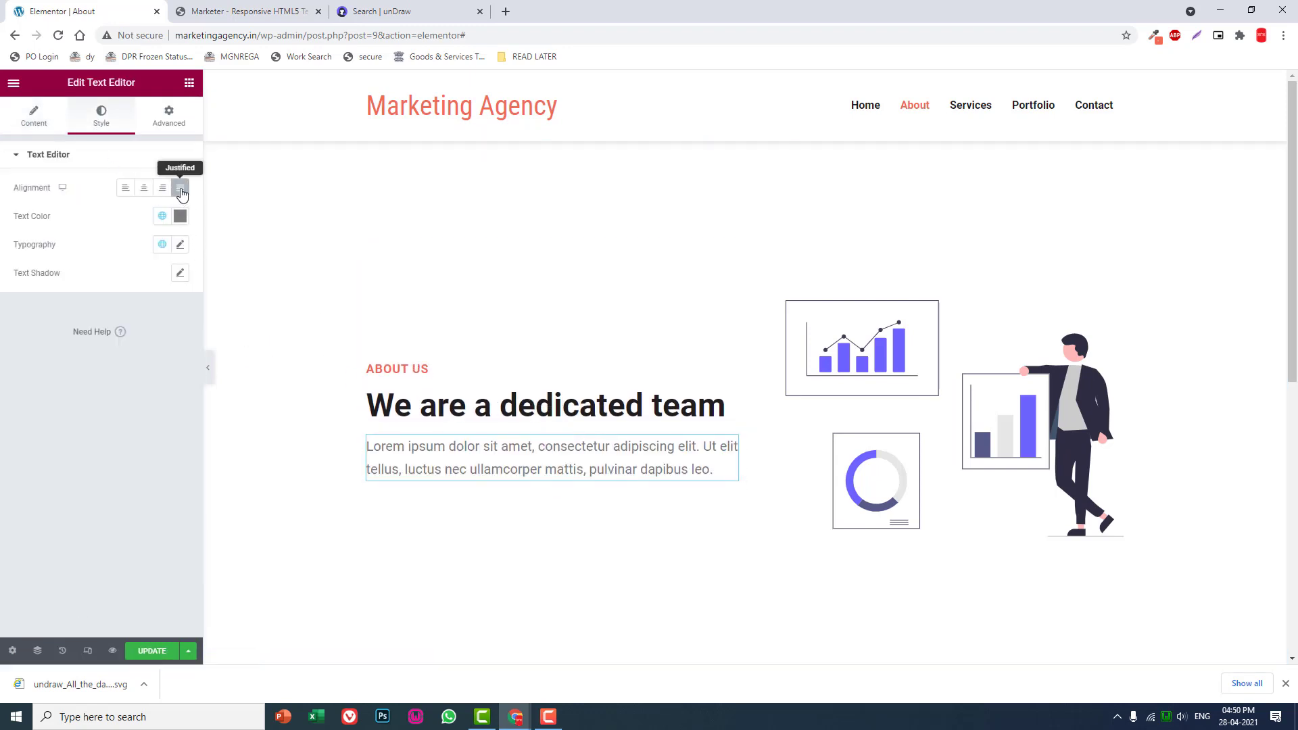
- Copy the Lorem ipsum passage in the text widget and paste it twice after the original as a second, longer paragraph
{"action": "left_click", "coordinate": [33, 116]}
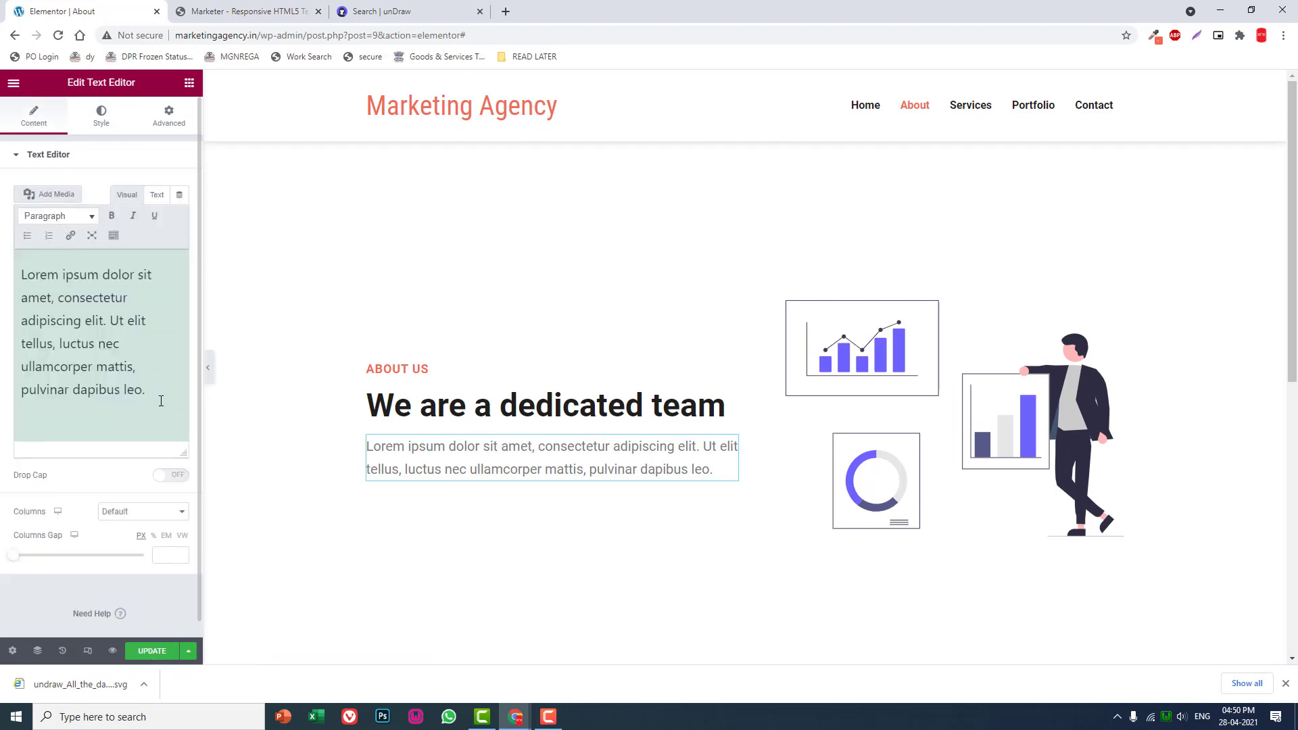
{"action": "left_click_drag", "start_coordinate": [159, 398], "coordinate": [2, 218]}
{"action": "key", "text": "ctrl+c"}
{"action": "left_click", "coordinate": [173, 403]}
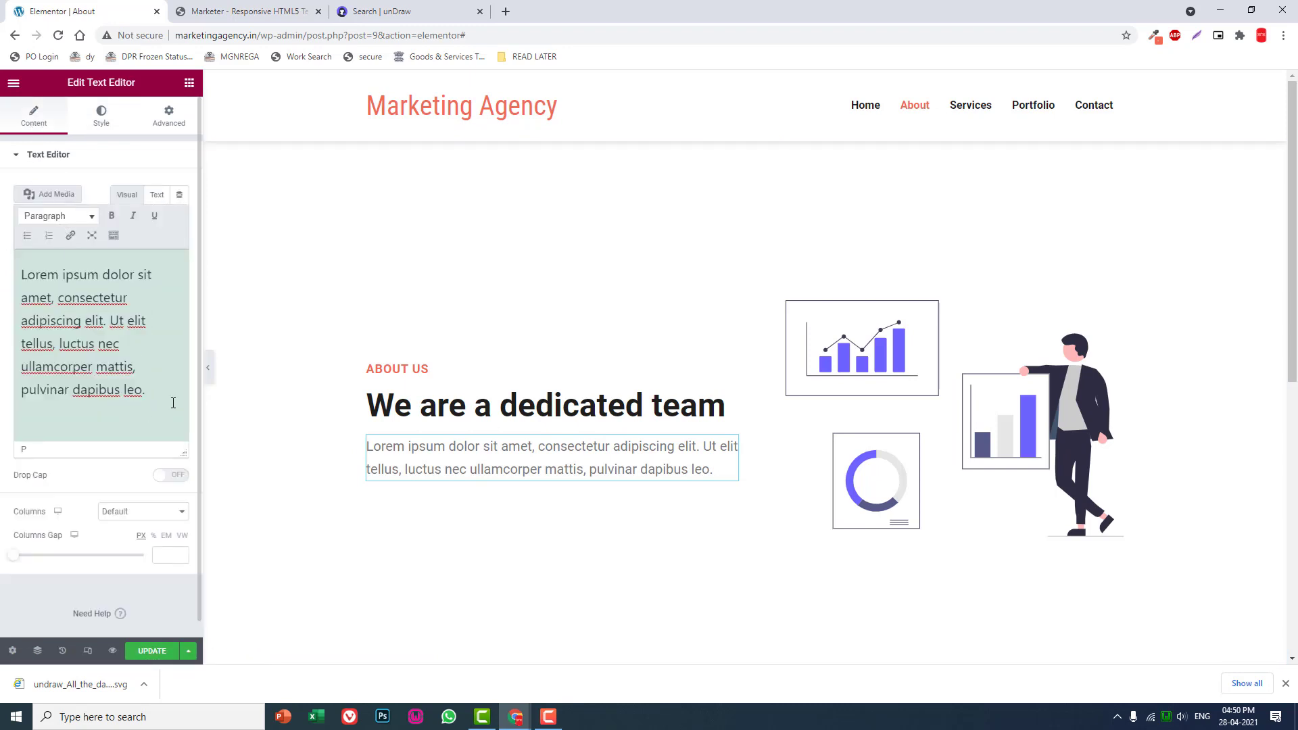
{"action": "key", "text": "ctrl+v"}
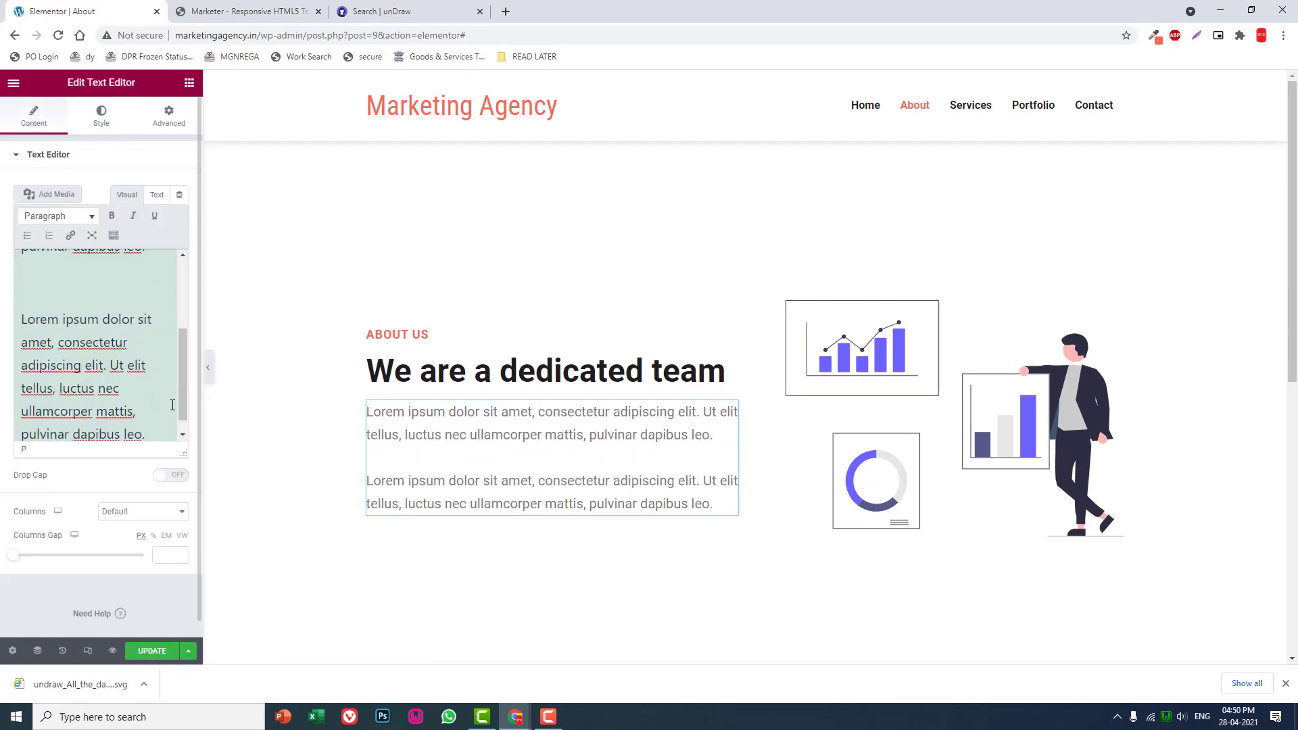
{"action": "key", "text": "ctrl+v"}
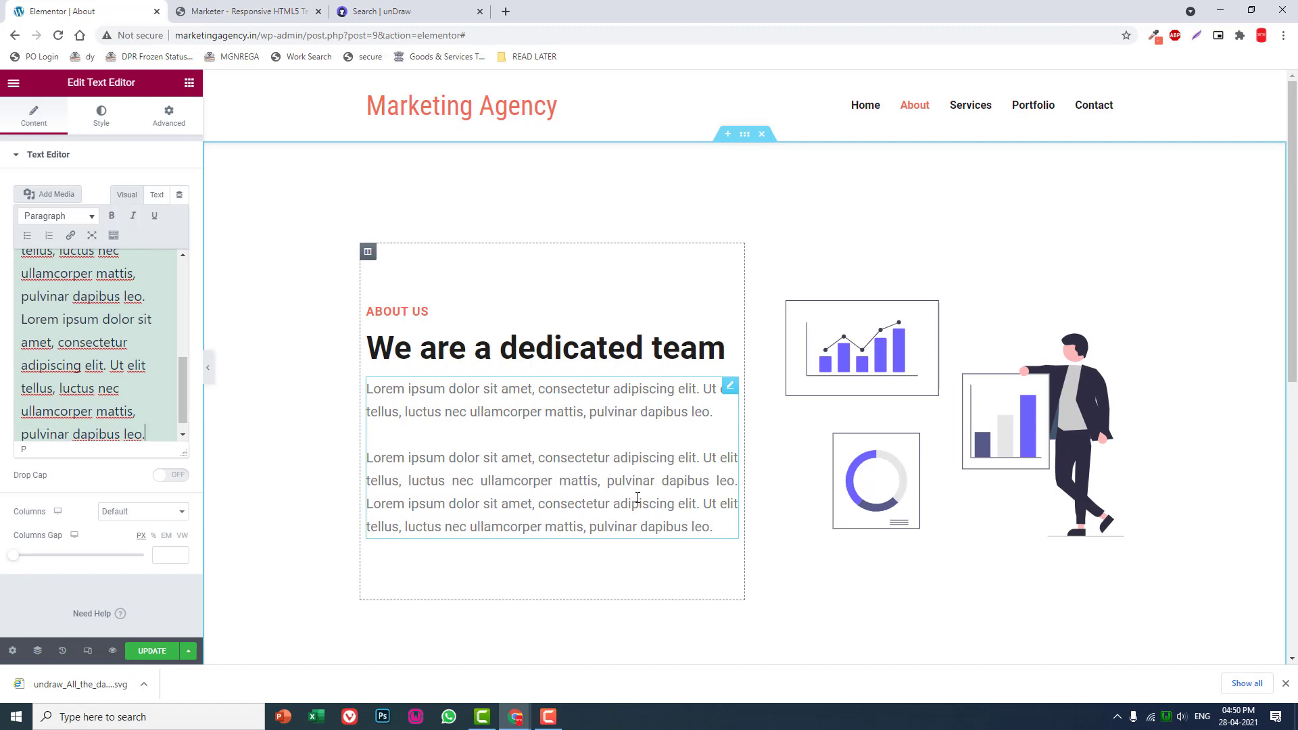
{"action": "scroll", "coordinate": [638, 499], "scroll_direction": "down", "scroll_amount": 2}
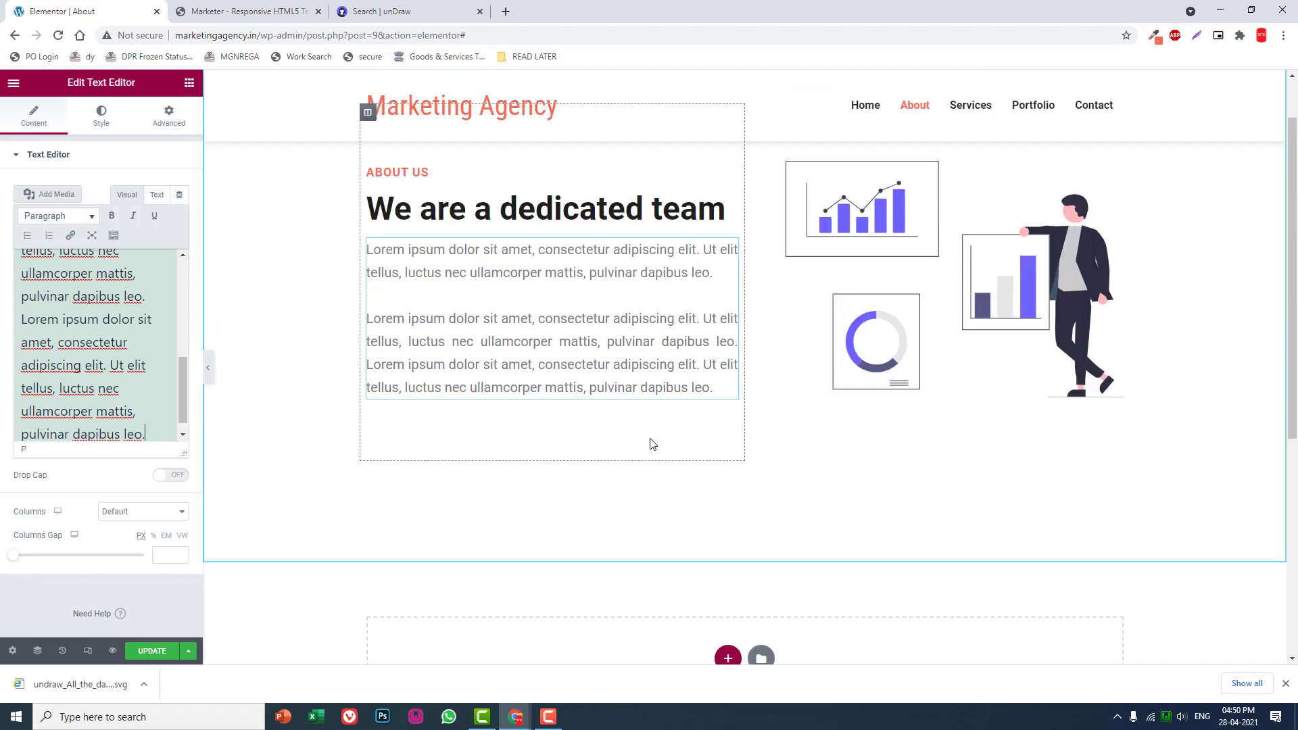
{"action": "scroll", "coordinate": [604, 463], "scroll_direction": "up", "scroll_amount": 2}
- Add an empty two-column section below the About Us section
{"action": "left_click", "coordinate": [188, 84]}
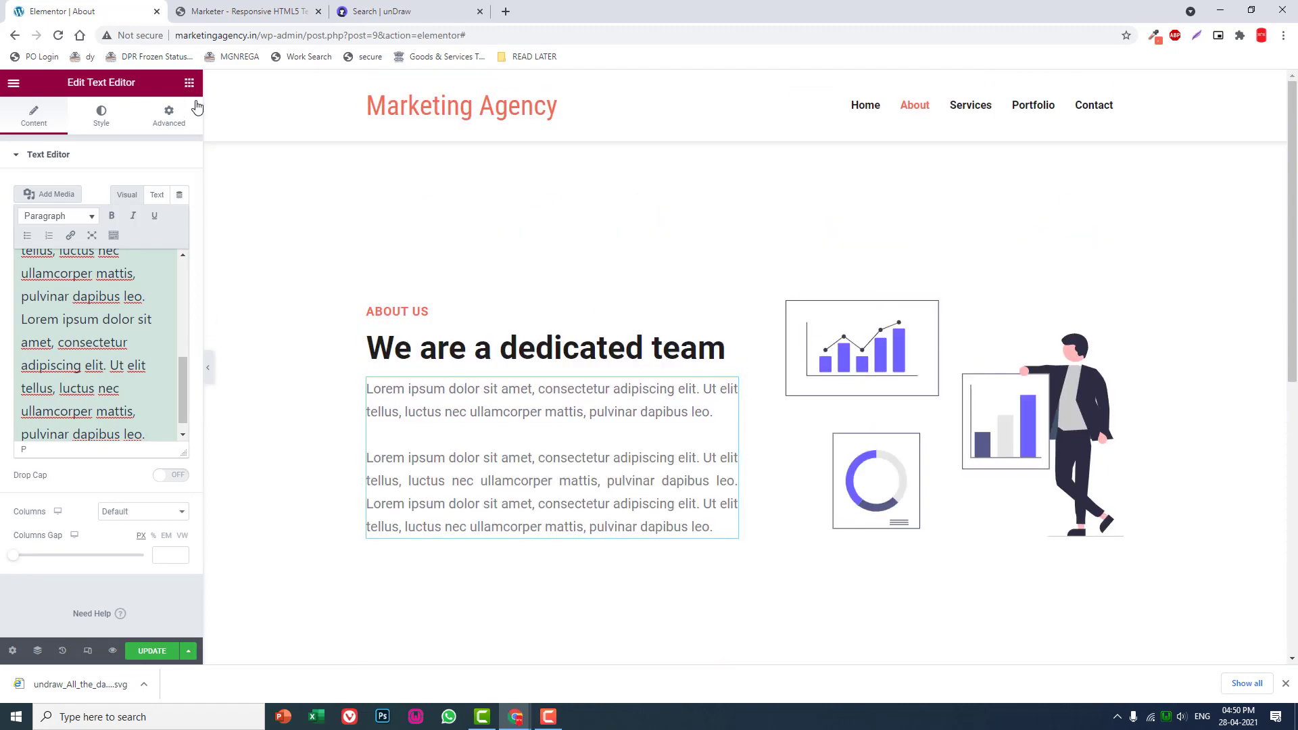
{"action": "scroll", "coordinate": [957, 491], "scroll_direction": "down", "scroll_amount": 3}
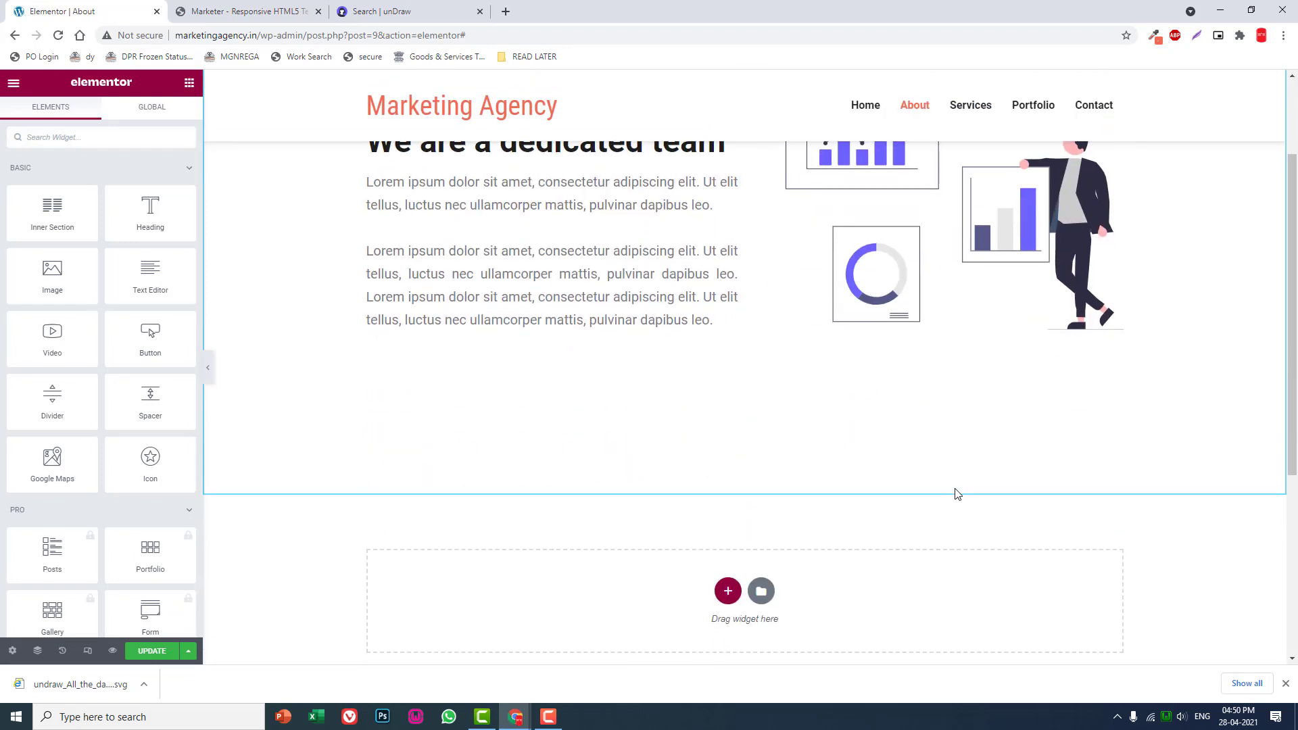
{"action": "left_click", "coordinate": [729, 593]}
{"action": "scroll", "coordinate": [724, 589], "scroll_direction": "down", "scroll_amount": 2}
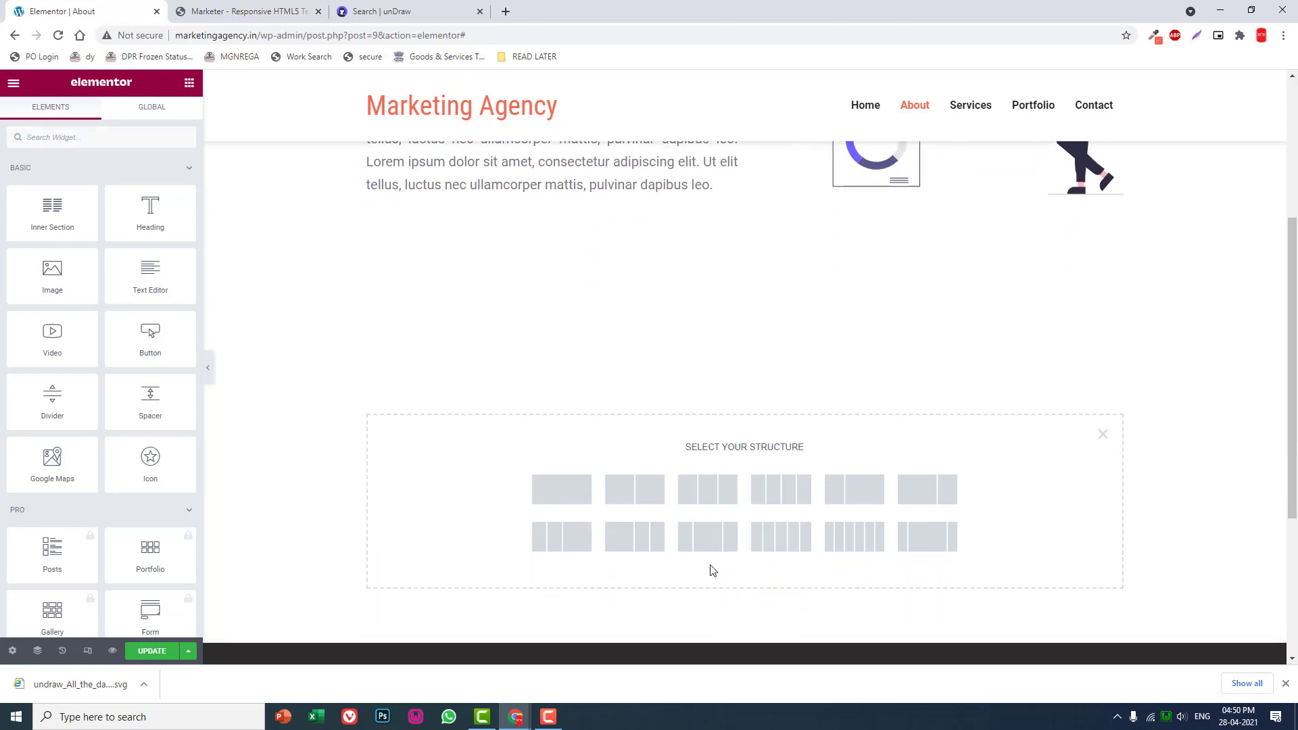
{"action": "left_click", "coordinate": [653, 501]}
{"action": "scroll", "coordinate": [841, 414], "scroll_direction": "up", "scroll_amount": 2}
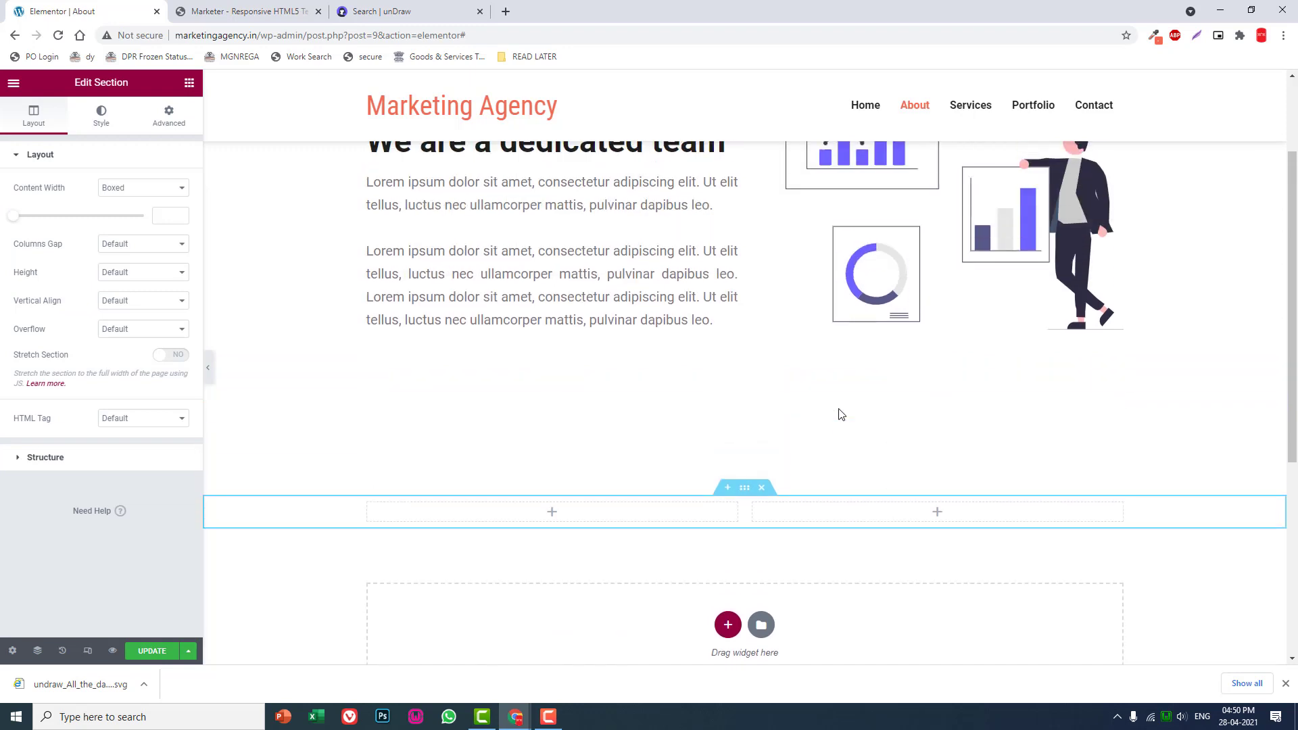
{"action": "scroll", "coordinate": [840, 417], "scroll_direction": "down", "scroll_amount": 2}
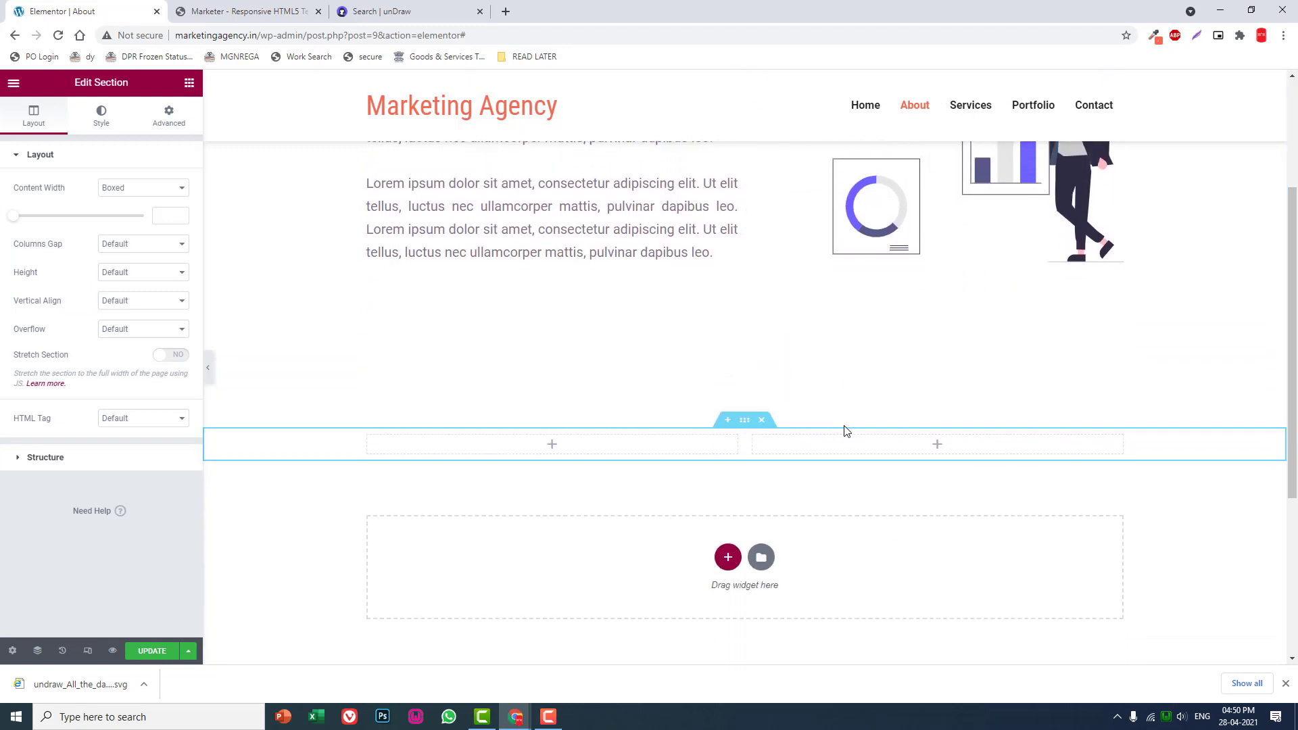
{"action": "scroll", "coordinate": [862, 438], "scroll_direction": "up", "scroll_amount": 2}
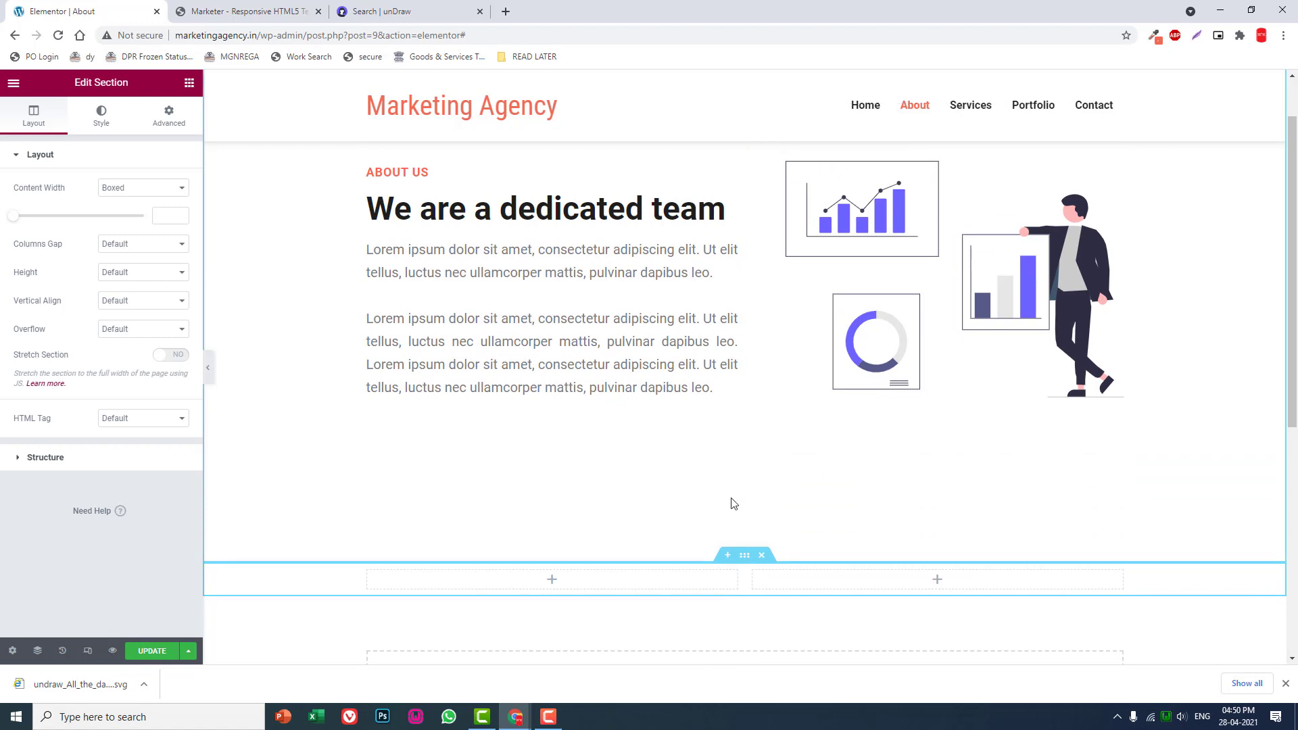
{"action": "scroll", "coordinate": [734, 503], "scroll_direction": "down", "scroll_amount": 1}
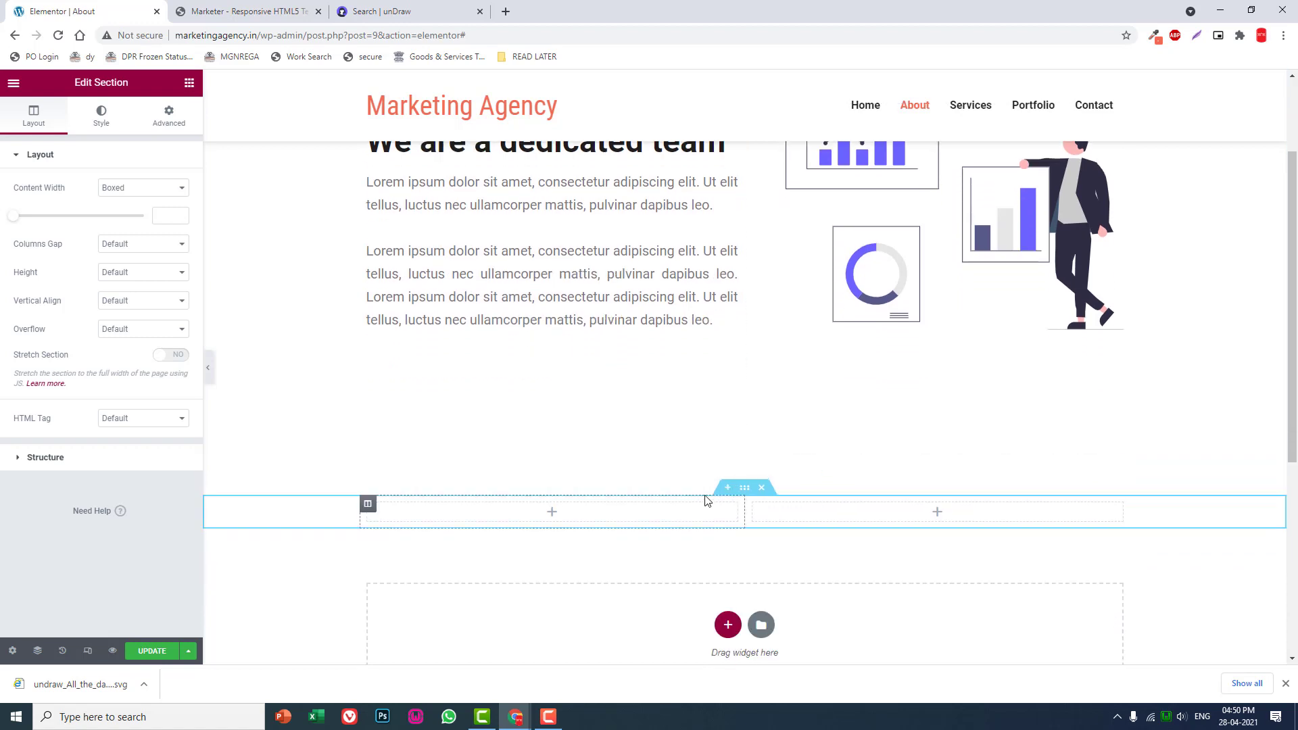
- Give the empty two-column section a classic background in light pink #FFF2F2
{"action": "left_click", "coordinate": [106, 117]}
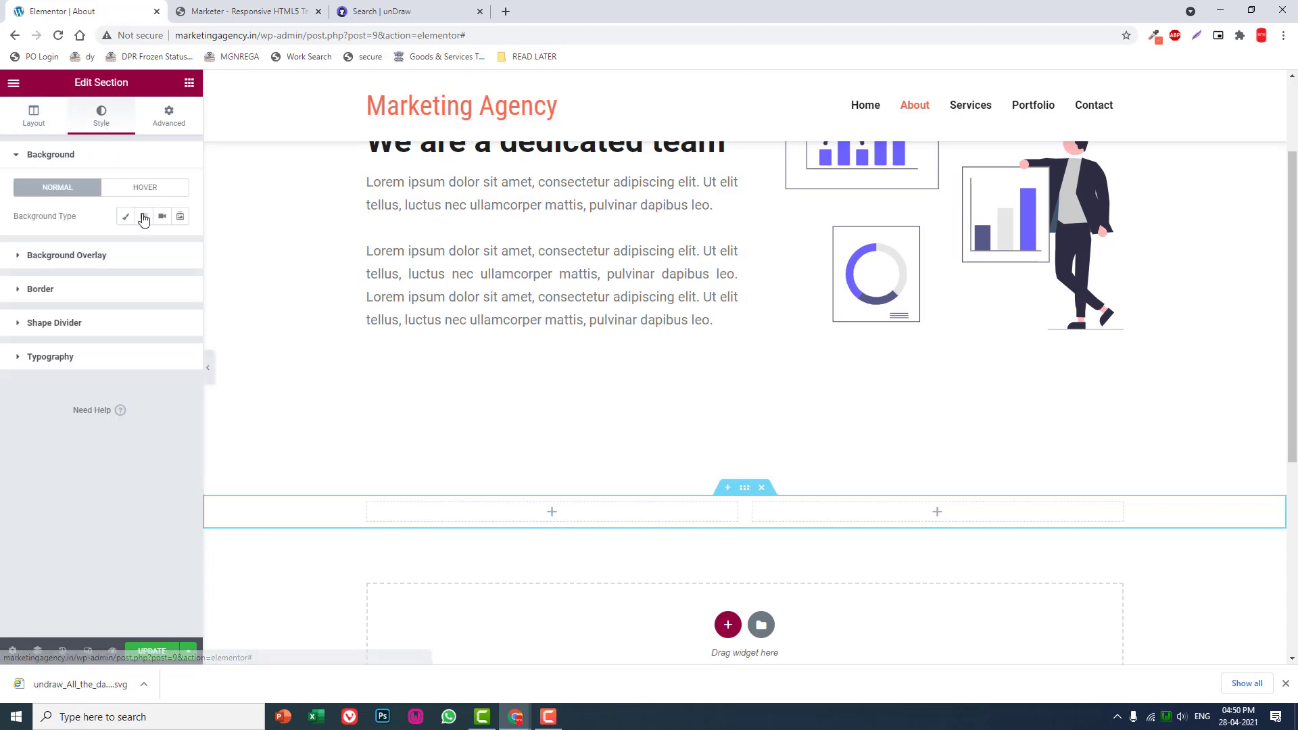
{"action": "left_click", "coordinate": [126, 217]}
{"action": "left_click", "coordinate": [180, 245]}
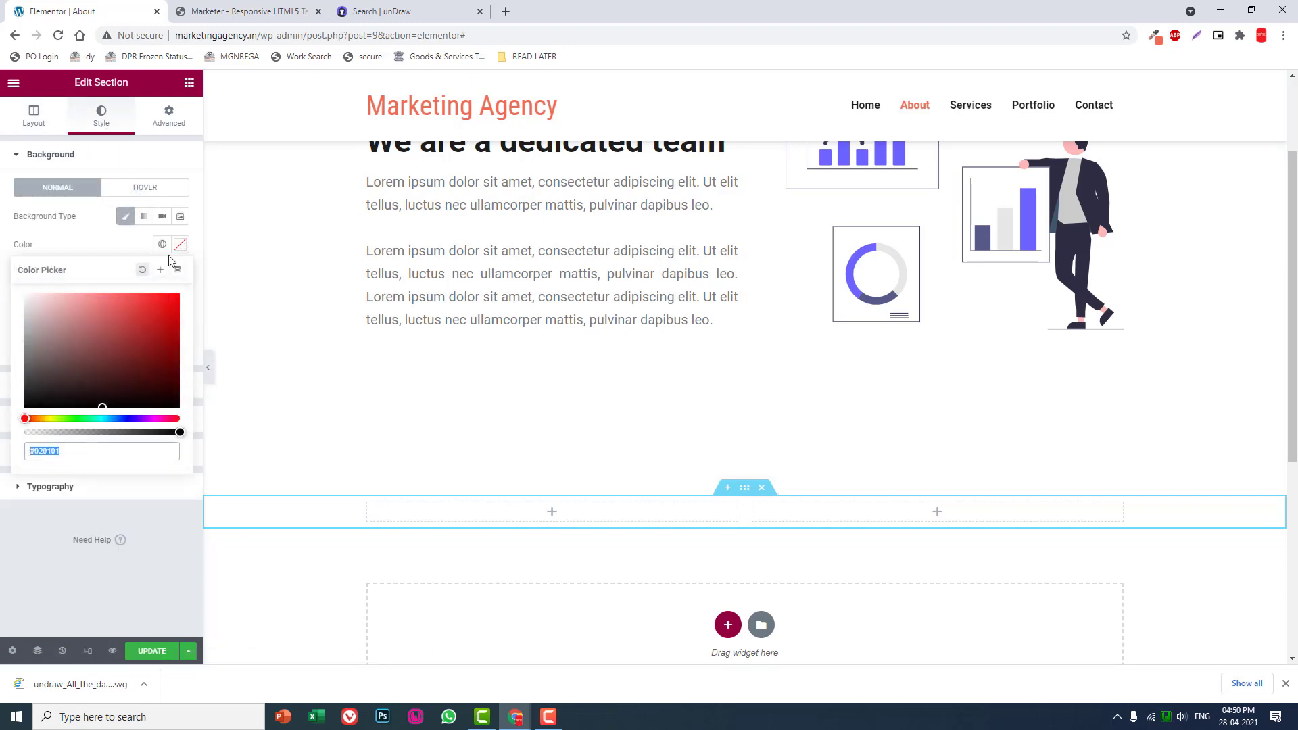
{"action": "left_click", "coordinate": [38, 296]}
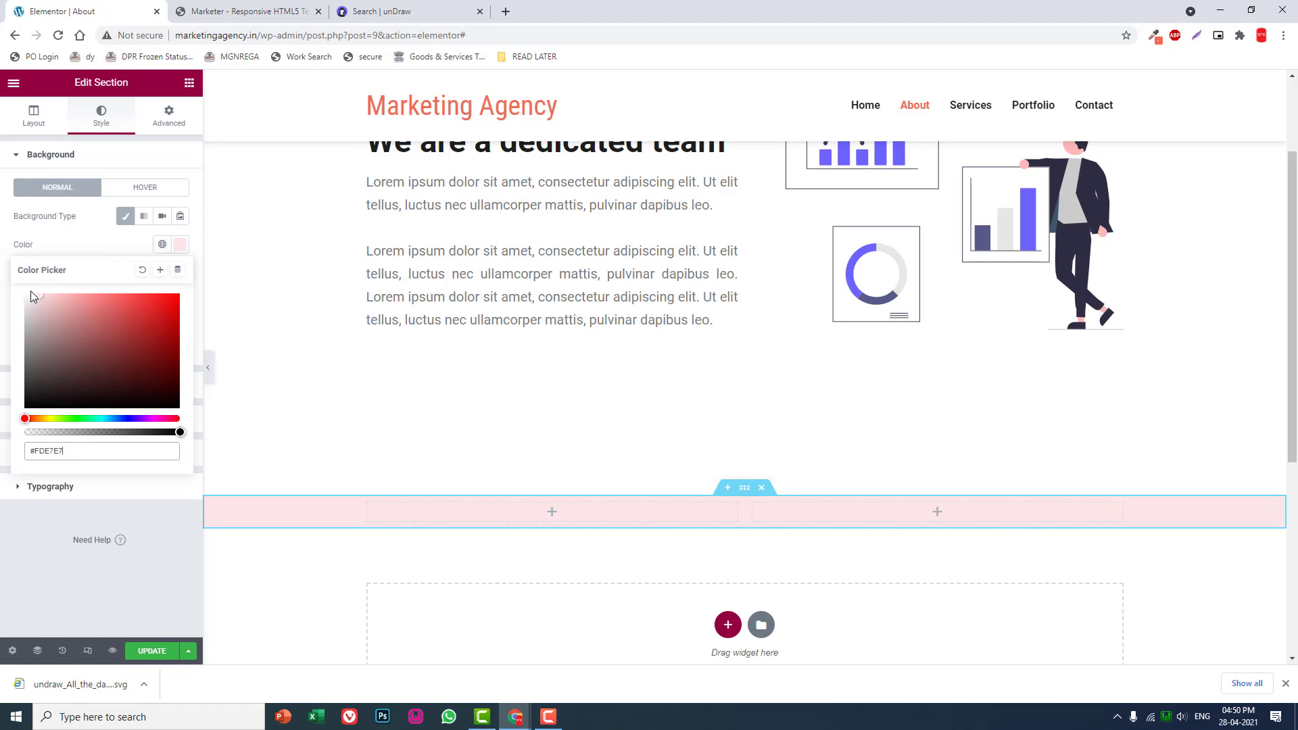
{"action": "left_click_drag", "start_coordinate": [30, 291], "coordinate": [30, 290]}
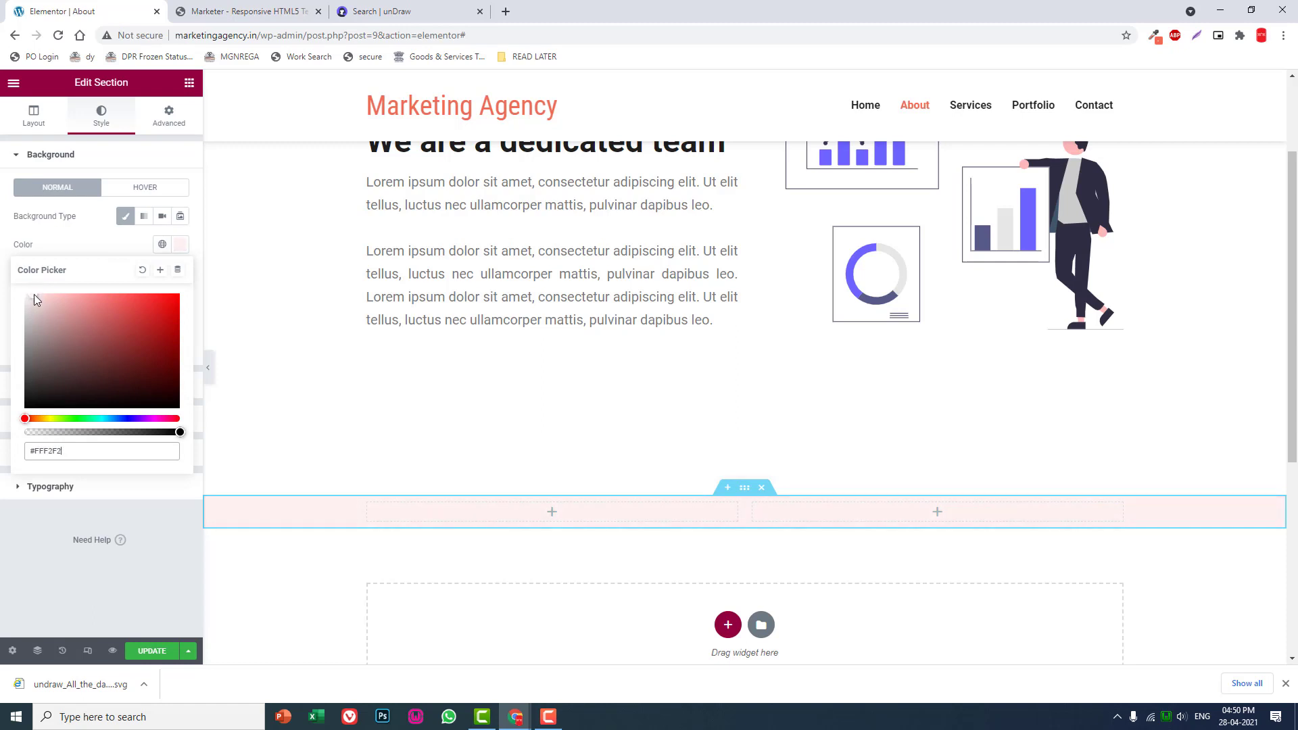
{"action": "left_click", "coordinate": [47, 563]}
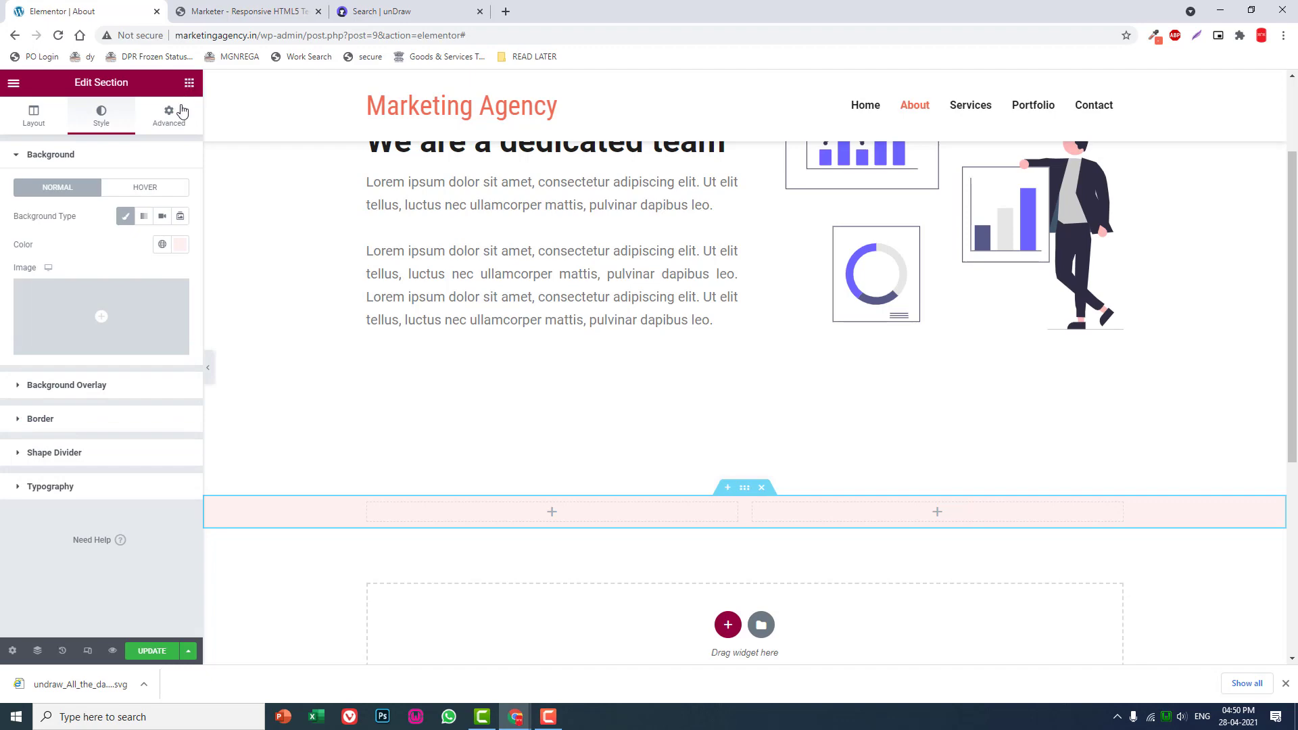
- Delete the empty pink two-column section below the About Us section
{"action": "left_click", "coordinate": [190, 84]}
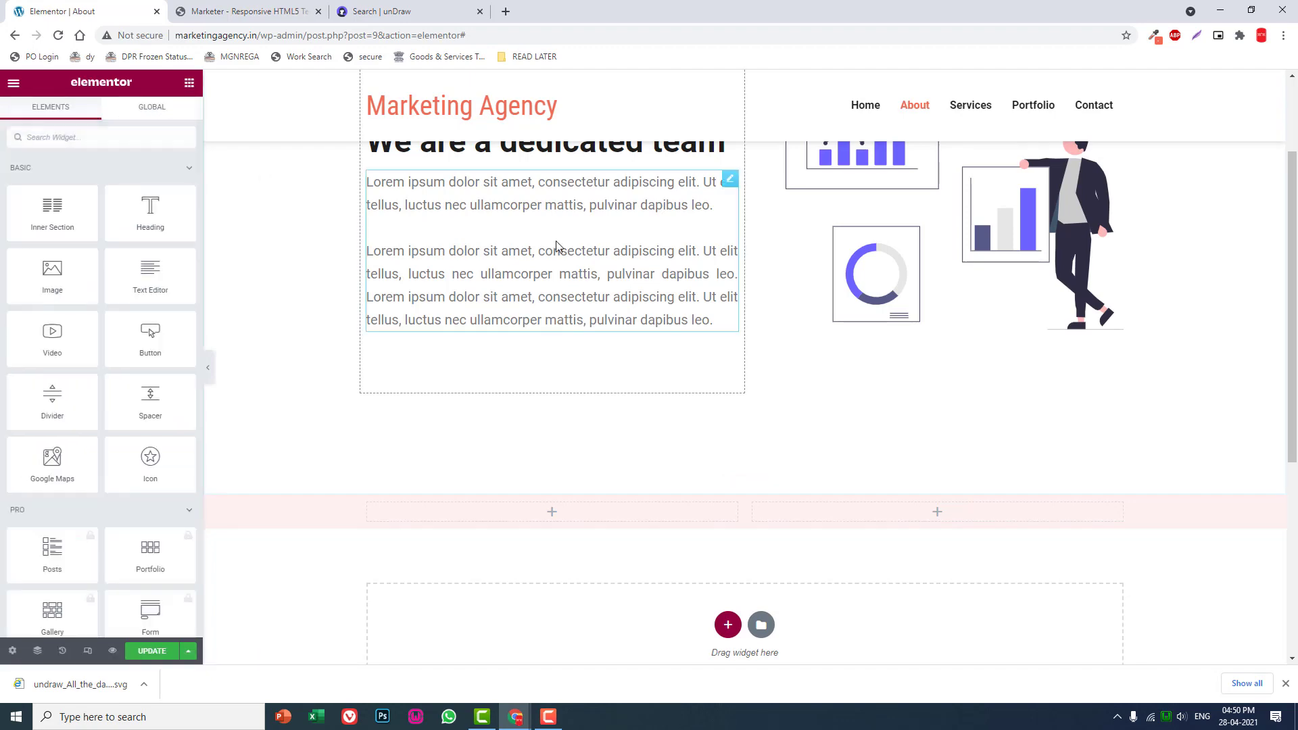
{"action": "scroll", "coordinate": [559, 250], "scroll_direction": "up", "scroll_amount": 3}
{"action": "scroll", "coordinate": [561, 247], "scroll_direction": "down", "scroll_amount": 2}
{"action": "scroll", "coordinate": [571, 238], "scroll_direction": "up", "scroll_amount": 2}
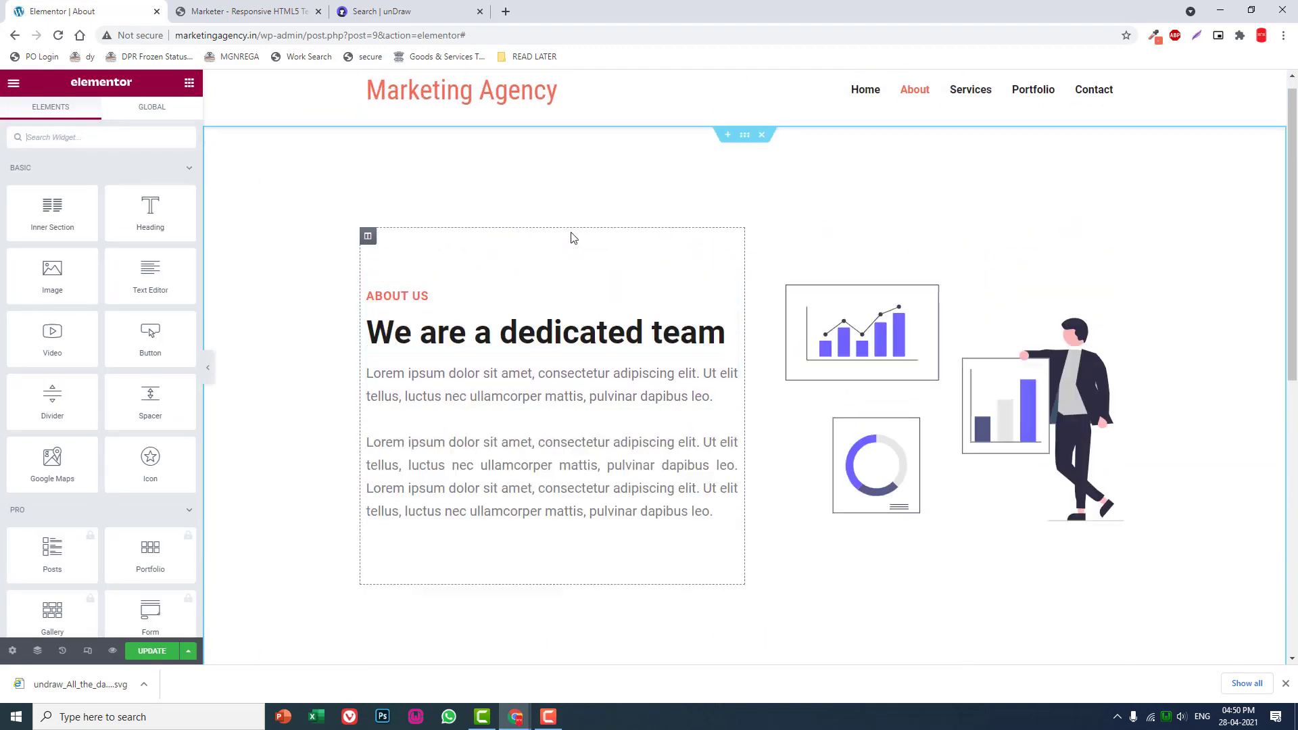
{"action": "scroll", "coordinate": [572, 249], "scroll_direction": "down", "scroll_amount": 3}
{"action": "scroll", "coordinate": [564, 249], "scroll_direction": "up", "scroll_amount": 3}
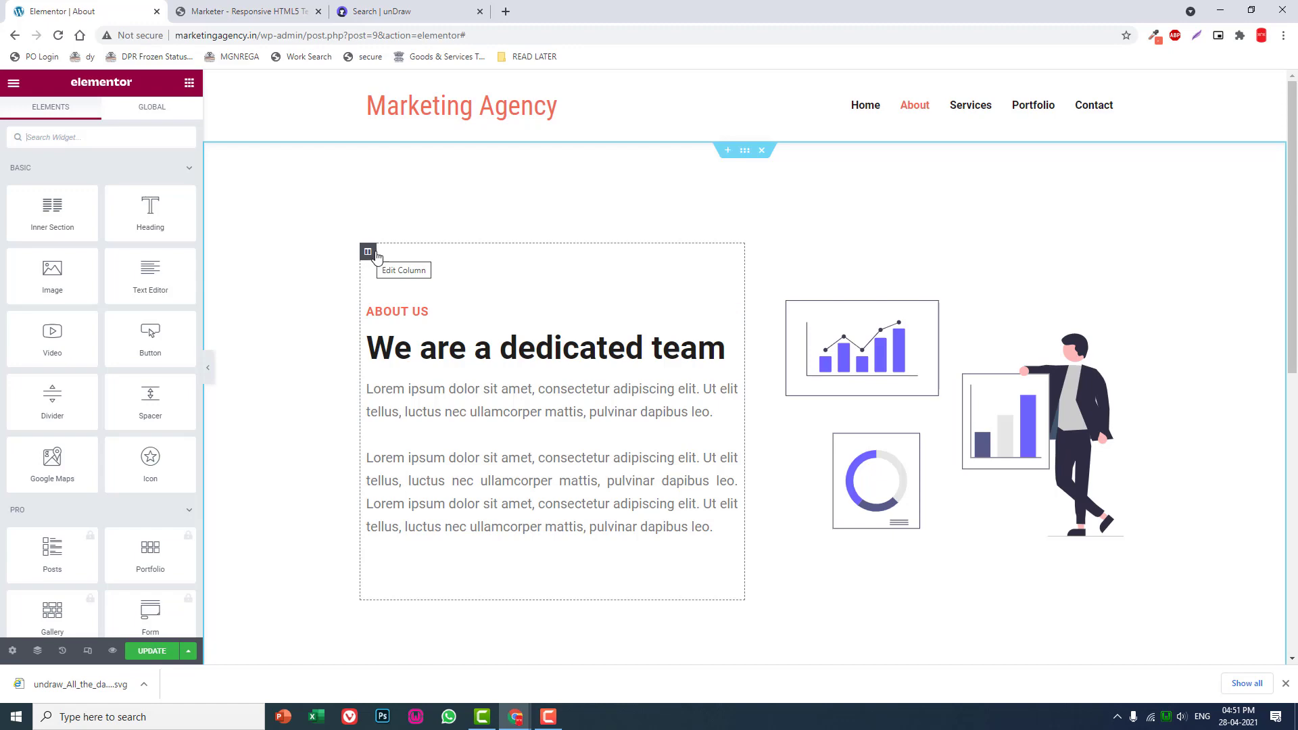
{"action": "scroll", "coordinate": [676, 318], "scroll_direction": "down", "scroll_amount": 3}
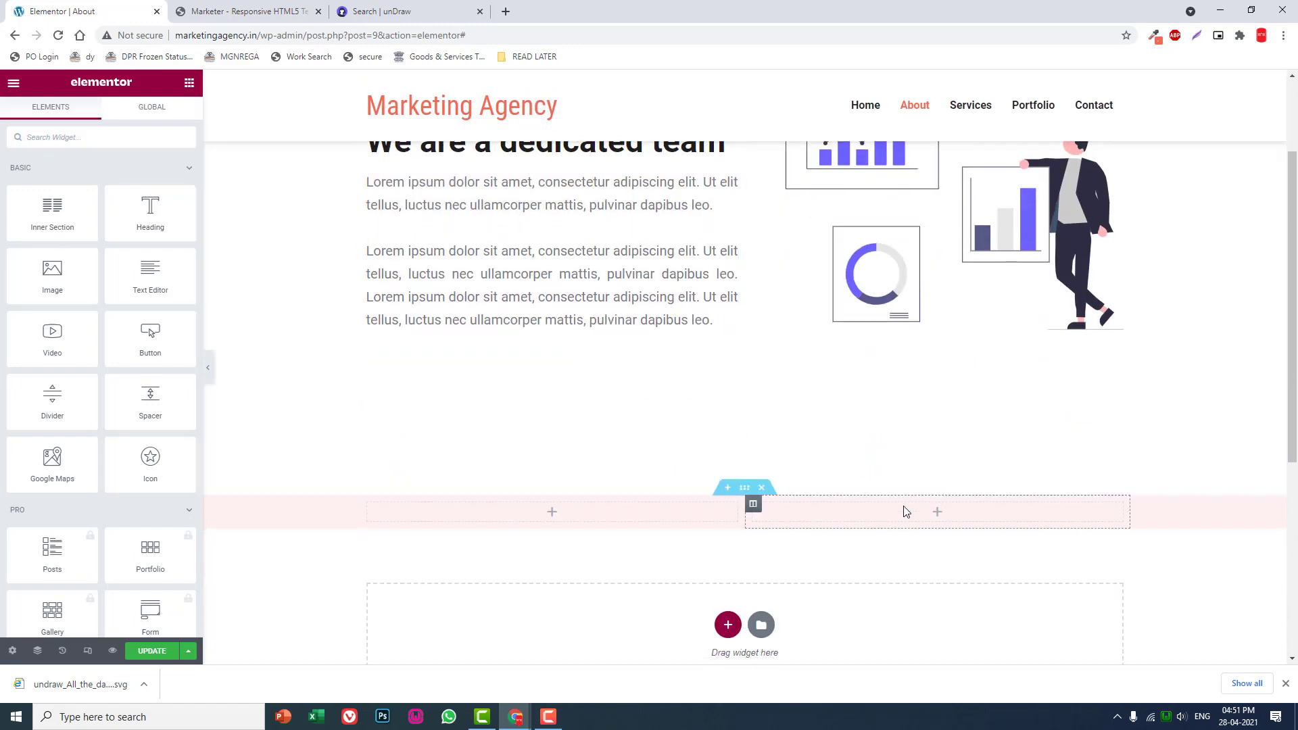
{"action": "left_click", "coordinate": [762, 487]}
- Duplicate the entire About Us section
{"action": "scroll", "coordinate": [719, 498], "scroll_direction": "up", "scroll_amount": 3}
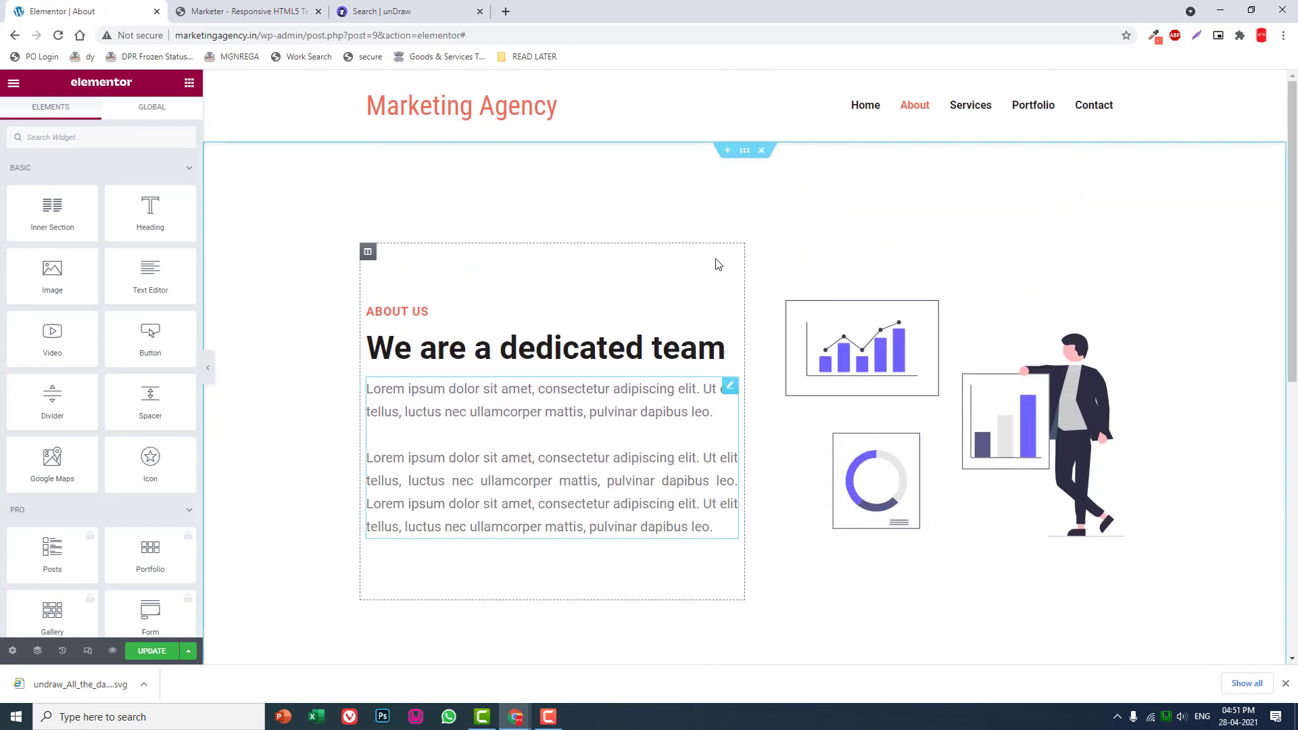
{"action": "right_click", "coordinate": [751, 149]}
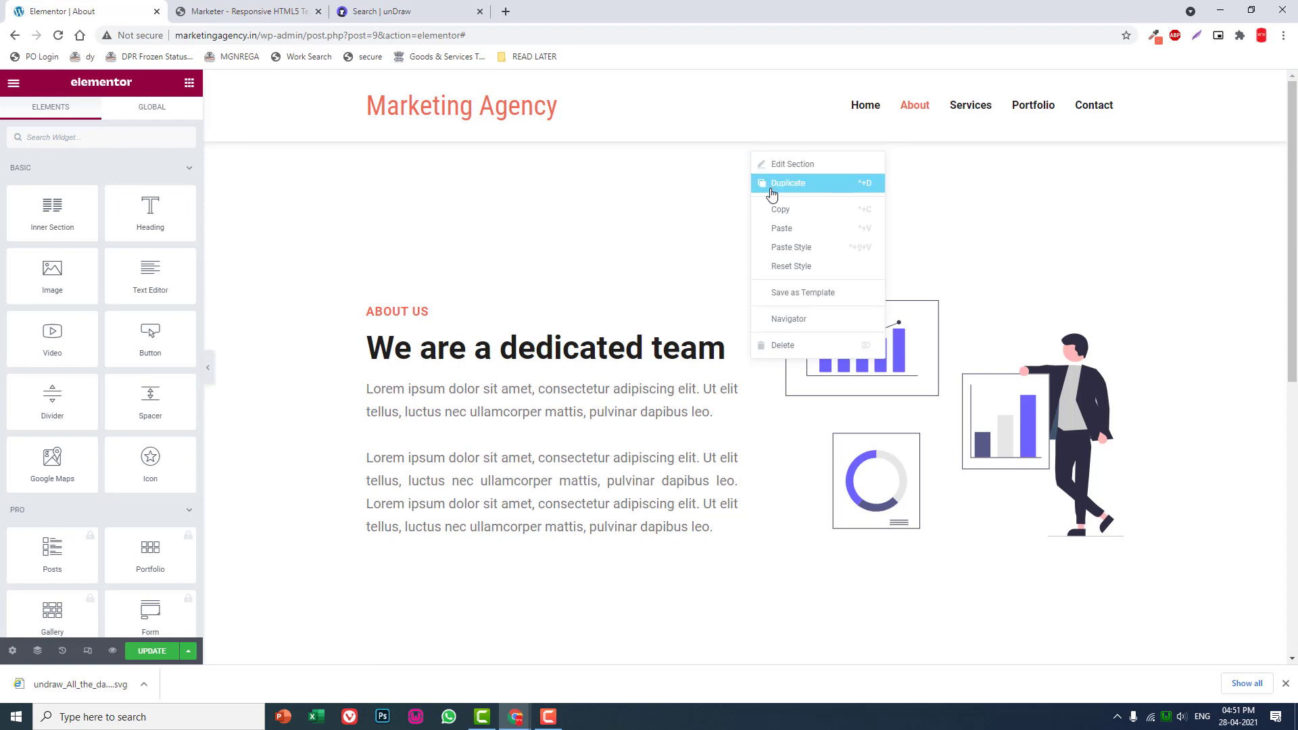
{"action": "left_click", "coordinate": [768, 183]}
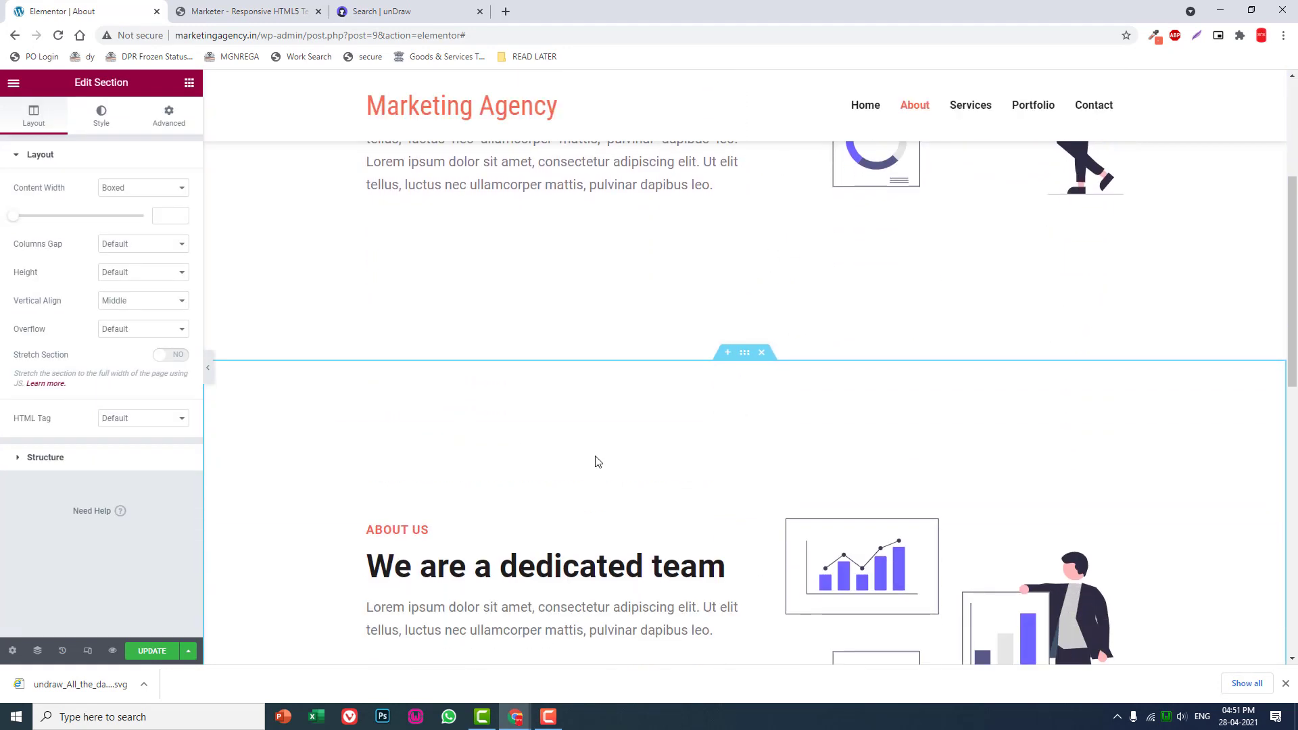
- Give the duplicated section a classic background in very light blue #F9FEFF
{"action": "left_click", "coordinate": [103, 129]}
{"action": "left_click", "coordinate": [130, 221]}
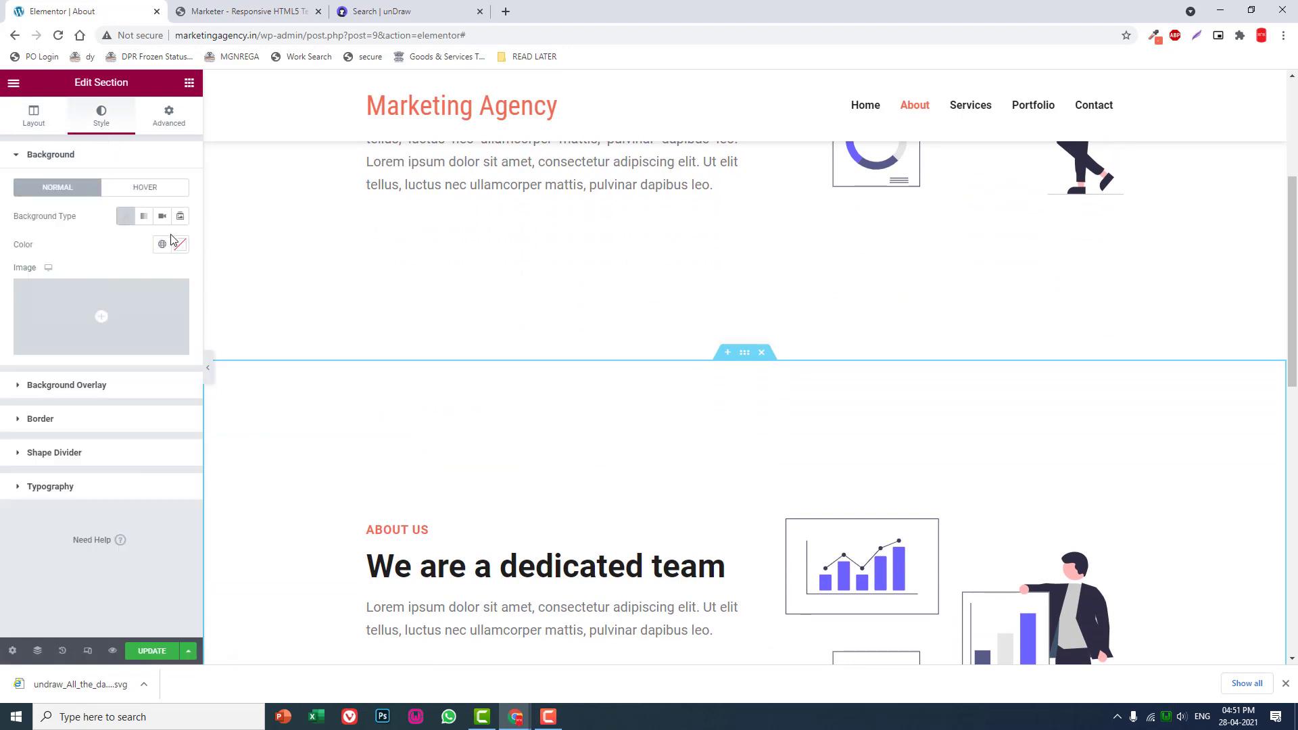
{"action": "left_click", "coordinate": [179, 244]}
{"action": "left_click", "coordinate": [33, 297]}
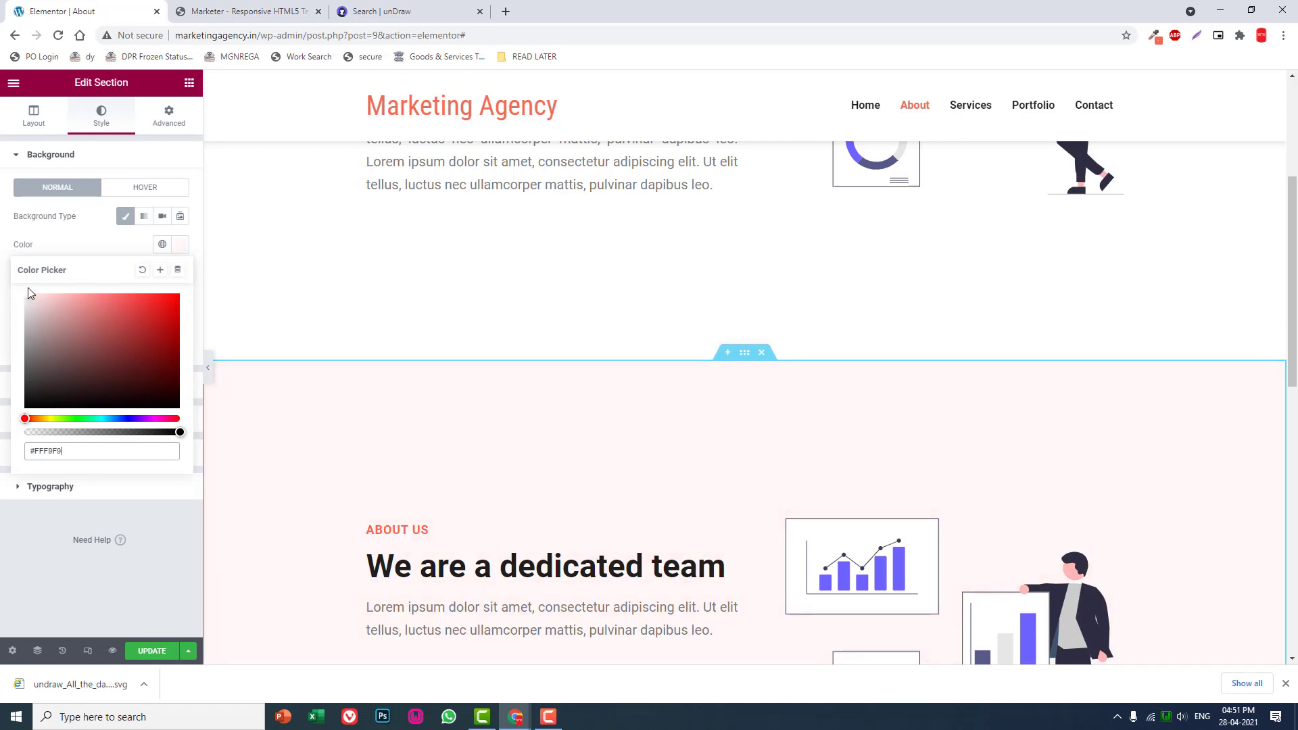
{"action": "left_click", "coordinate": [104, 417]}
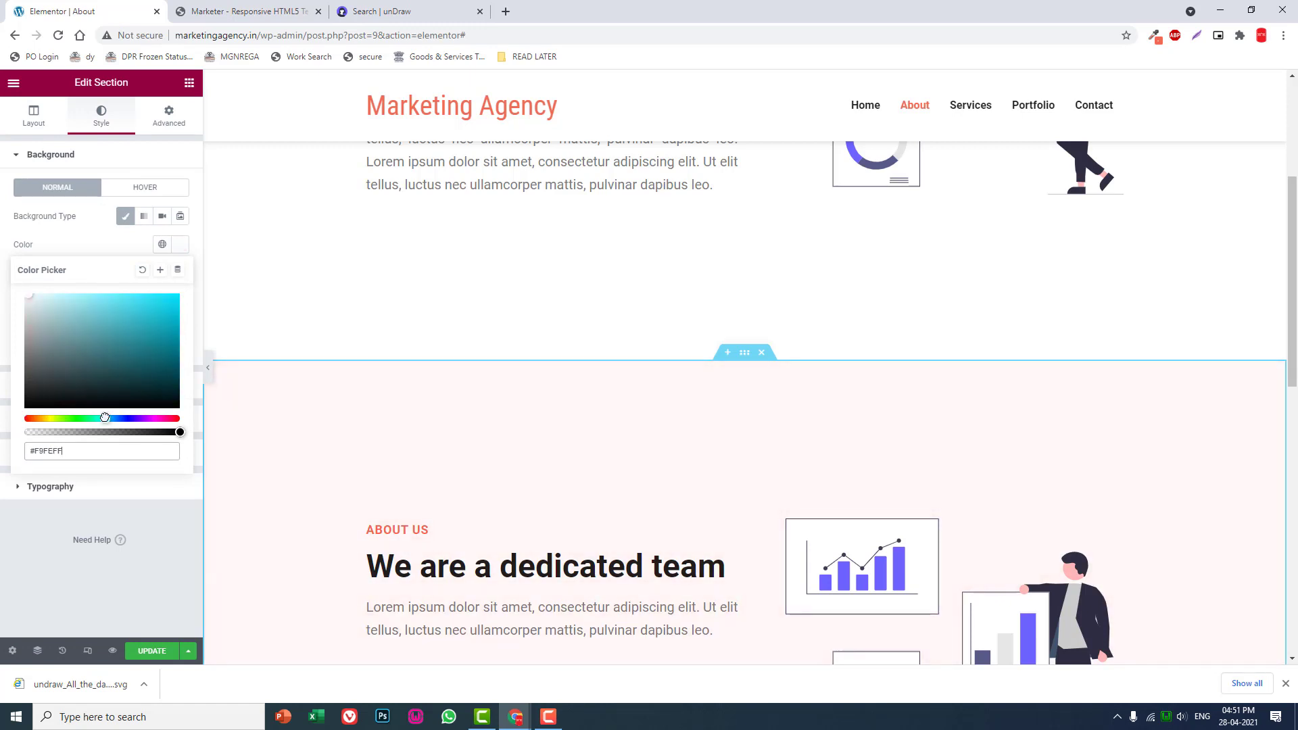
{"action": "left_click", "coordinate": [46, 574]}
- Replace the "ABOUT US" title in the light blue section with "WE LISTEN"
{"action": "scroll", "coordinate": [746, 338], "scroll_direction": "down", "scroll_amount": 1}
{"action": "scroll", "coordinate": [746, 338], "scroll_direction": "down", "scroll_amount": 5}
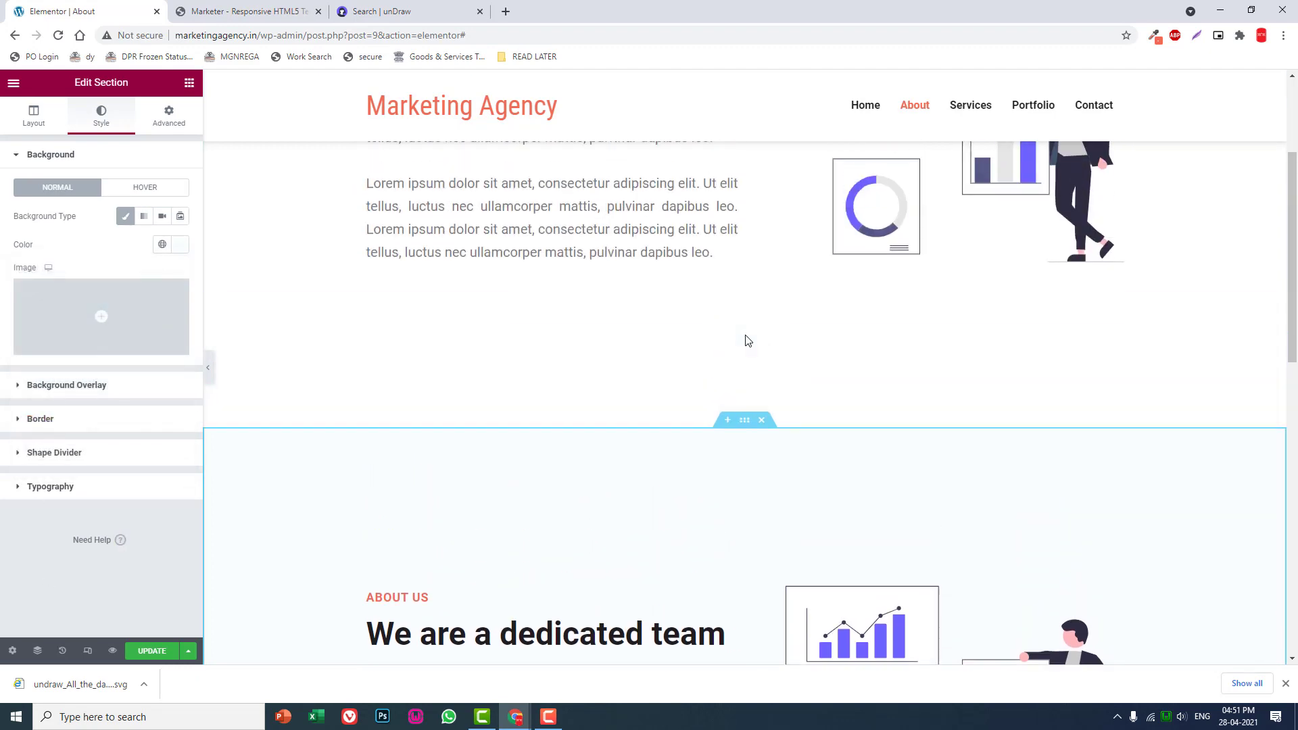
{"action": "scroll", "coordinate": [746, 335], "scroll_direction": "down", "scroll_amount": 6}
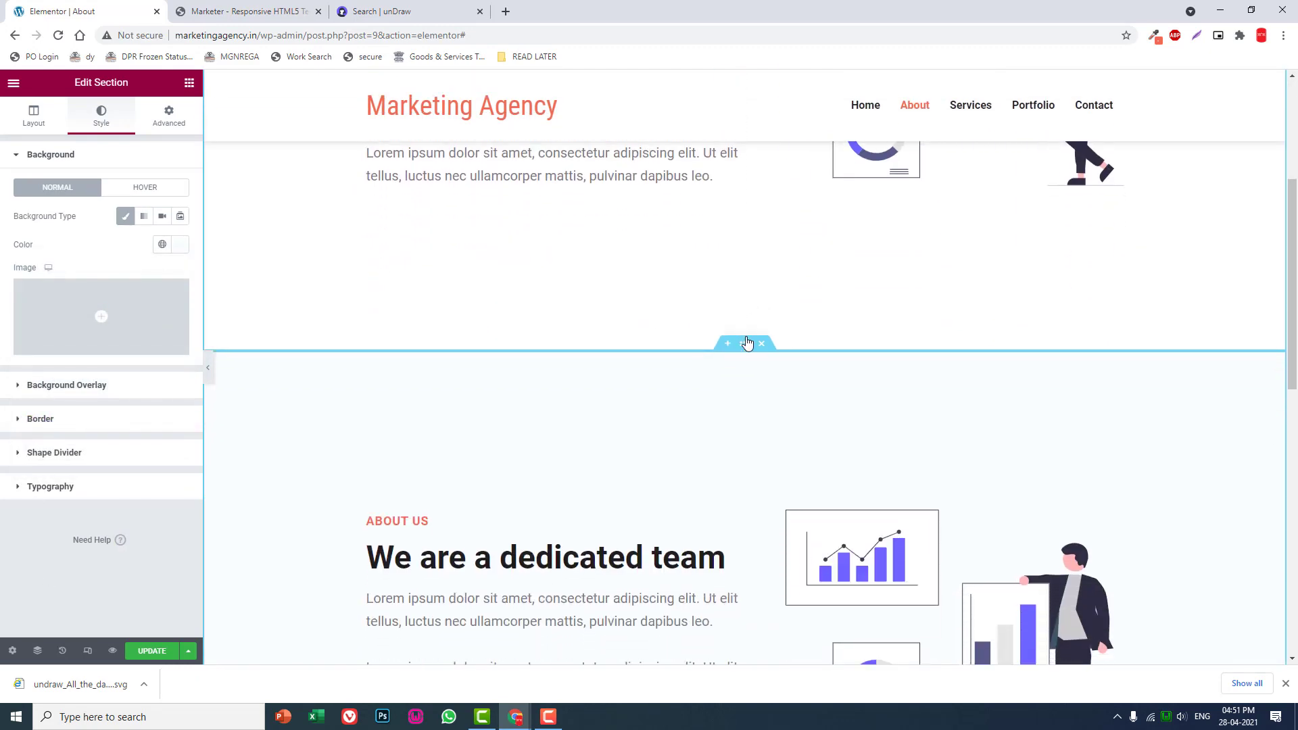
{"action": "scroll", "coordinate": [517, 495], "scroll_direction": "down", "scroll_amount": 1}
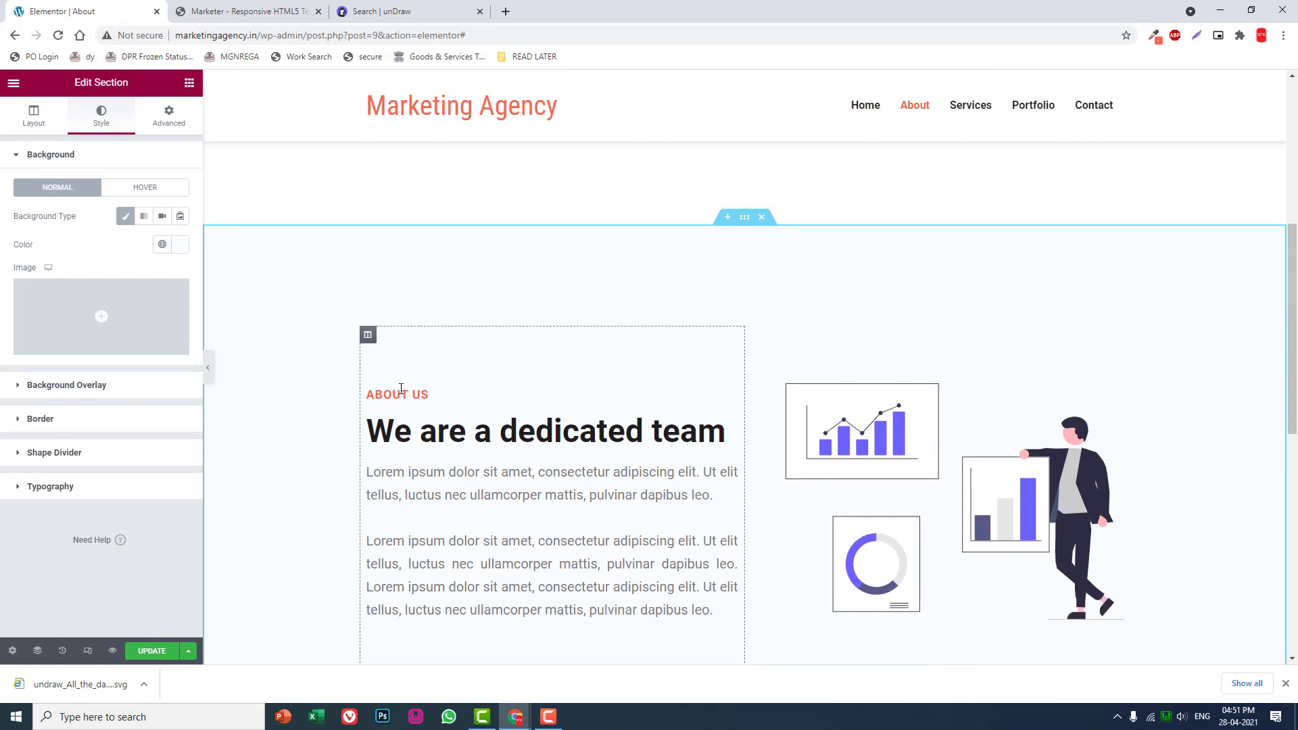
{"action": "left_click", "coordinate": [402, 393]}
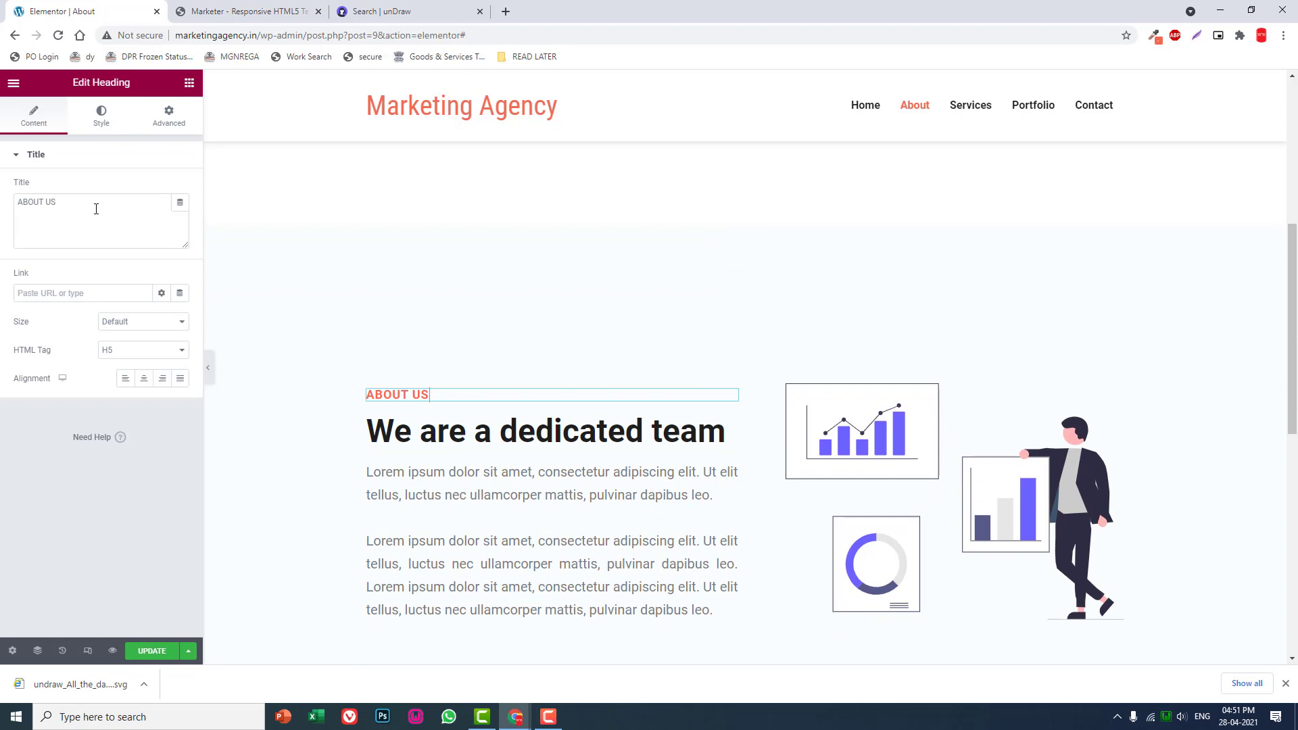
{"action": "left_click_drag", "start_coordinate": [81, 206], "coordinate": [2, 212]}
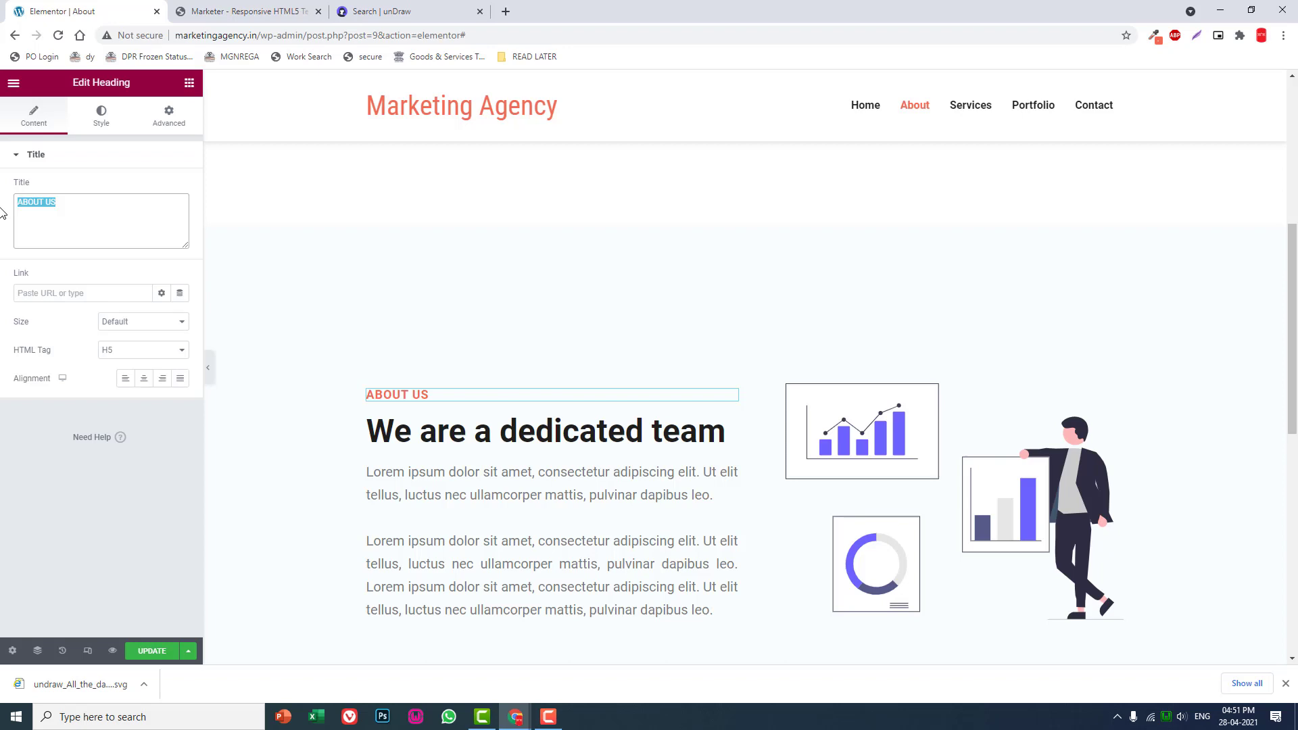
{"action": "type", "text": "we"}
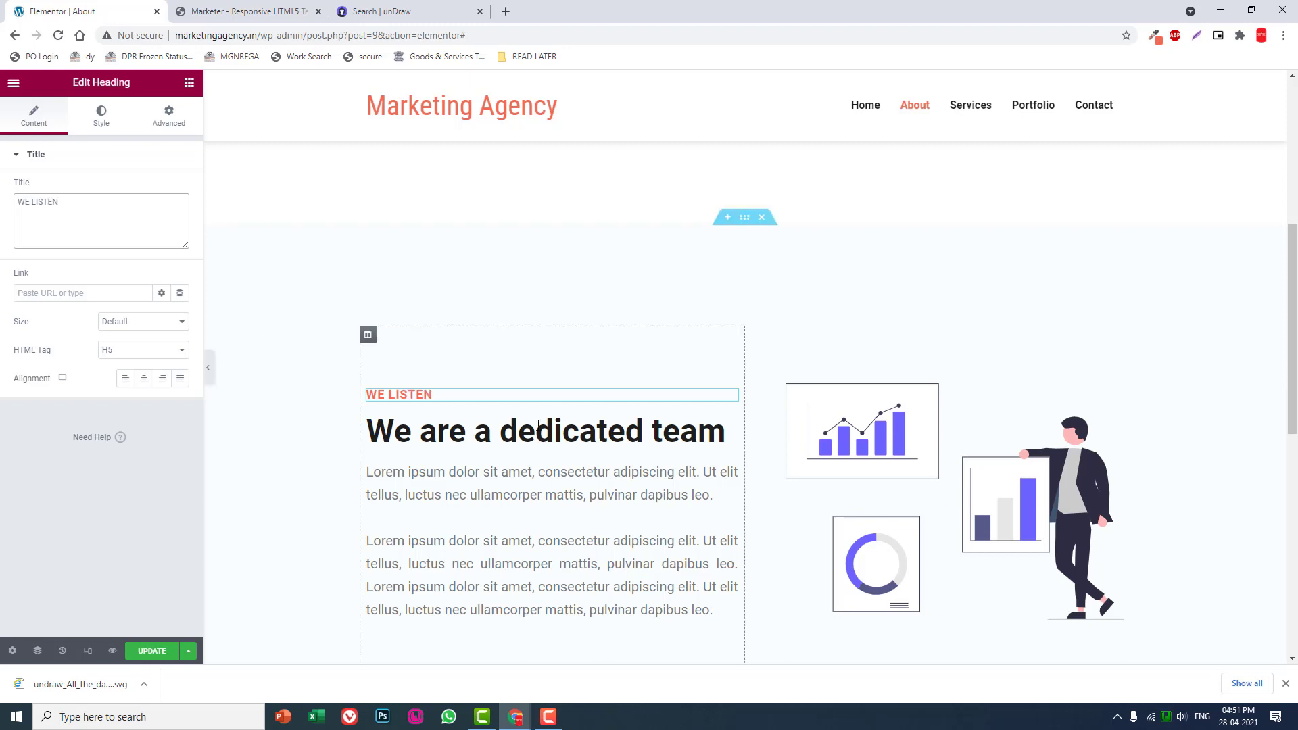
- Replace the H2 title below "WE LISTEN" with "Tell Us About Your Business"
{"action": "left_click", "coordinate": [730, 424]}
{"action": "left_click_drag", "start_coordinate": [148, 211], "coordinate": [2, 188]}
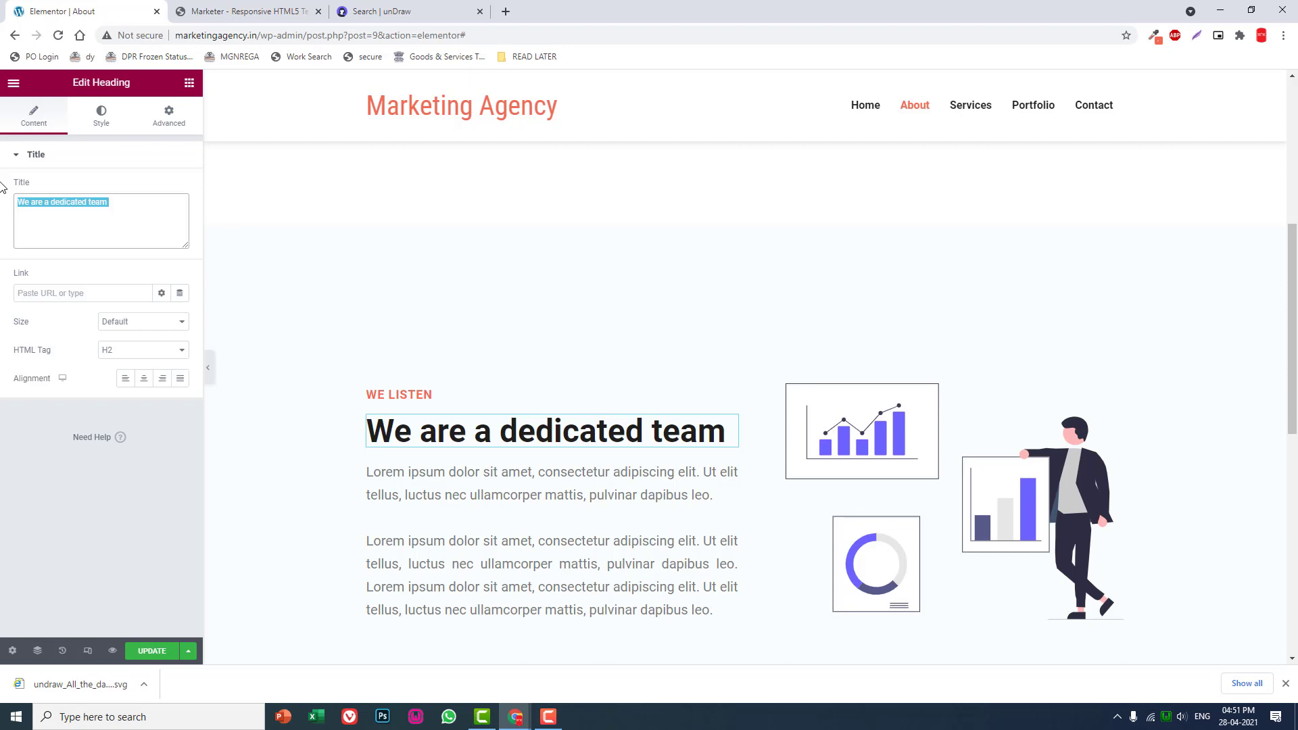
{"action": "type", "text": "Tel"}
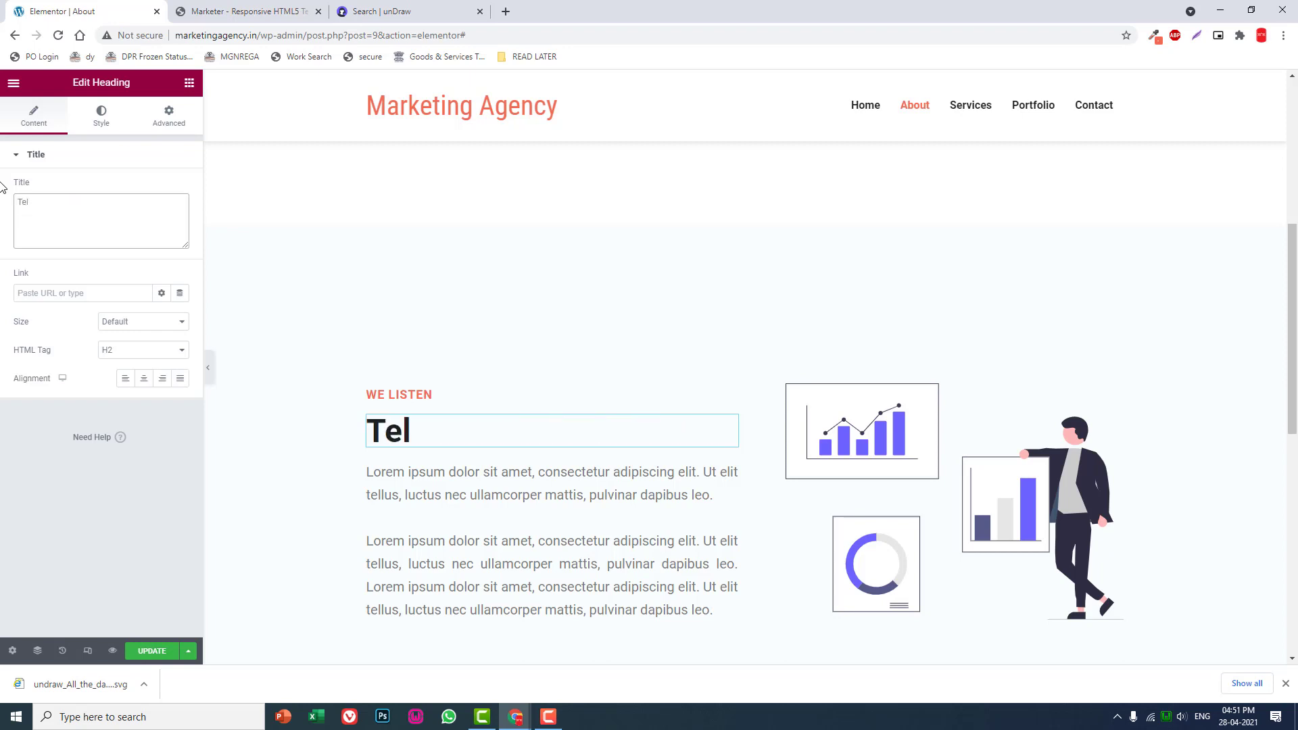
{"action": "type", "text": "l Us About Your"}
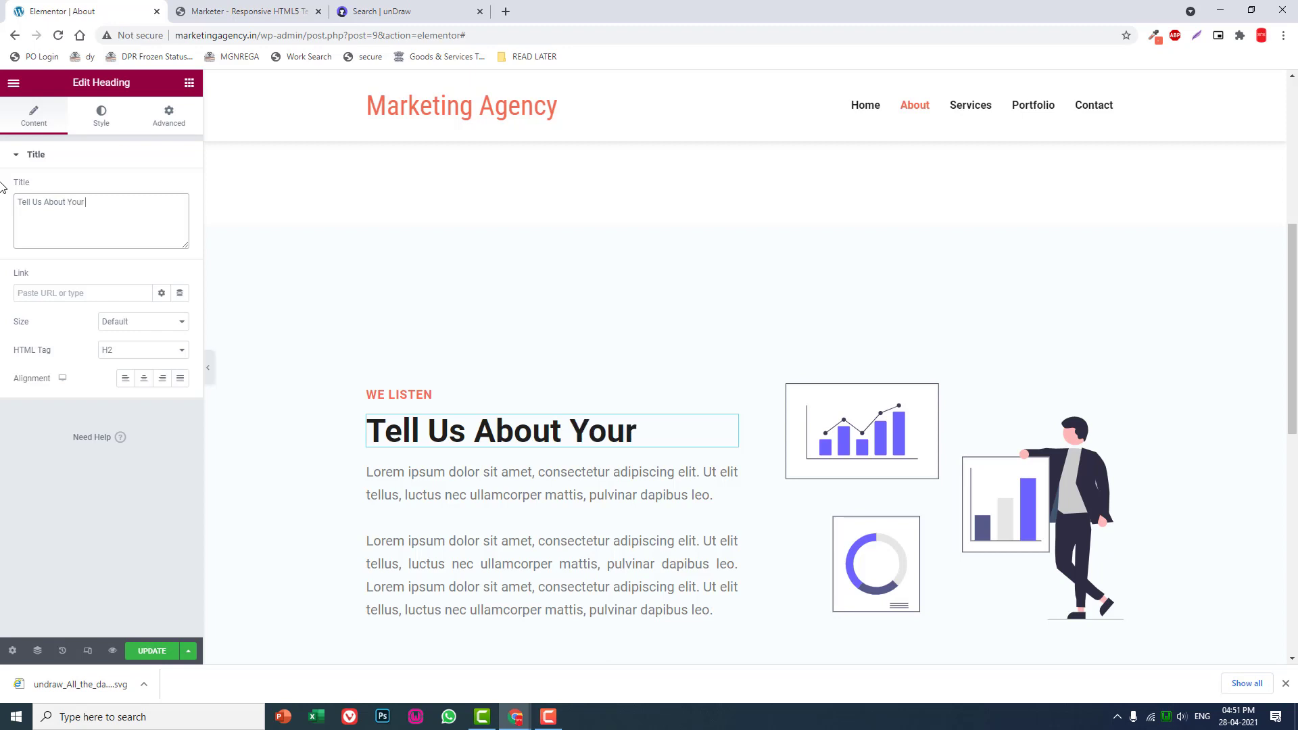
{"action": "type", "text": " Business"}
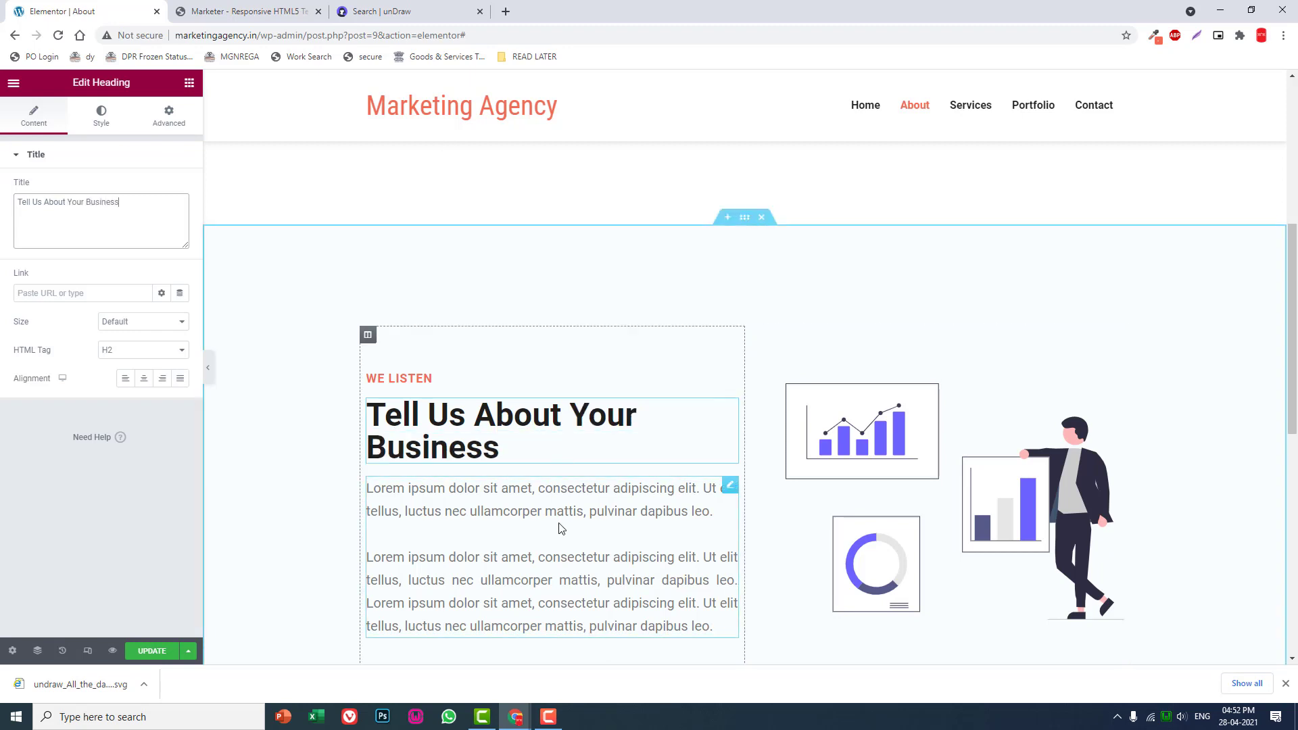
- Swap the light blue section's columns so the illustration comes before the text
{"action": "scroll", "coordinate": [684, 444], "scroll_direction": "up", "scroll_amount": 2}
{"action": "scroll", "coordinate": [684, 443], "scroll_direction": "down", "scroll_amount": 2}
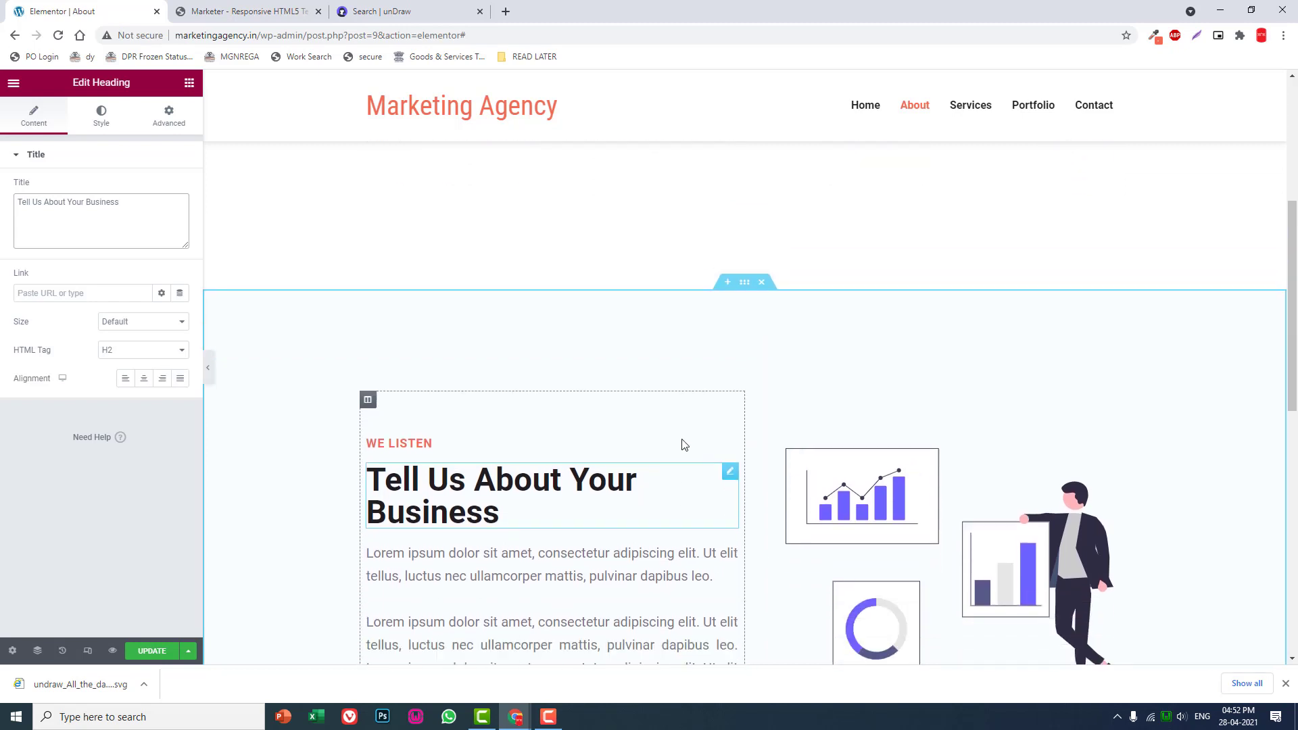
{"action": "left_click_drag", "start_coordinate": [370, 335], "coordinate": [655, 414]}
{"action": "scroll", "coordinate": [616, 402], "scroll_direction": "down", "scroll_amount": 1}
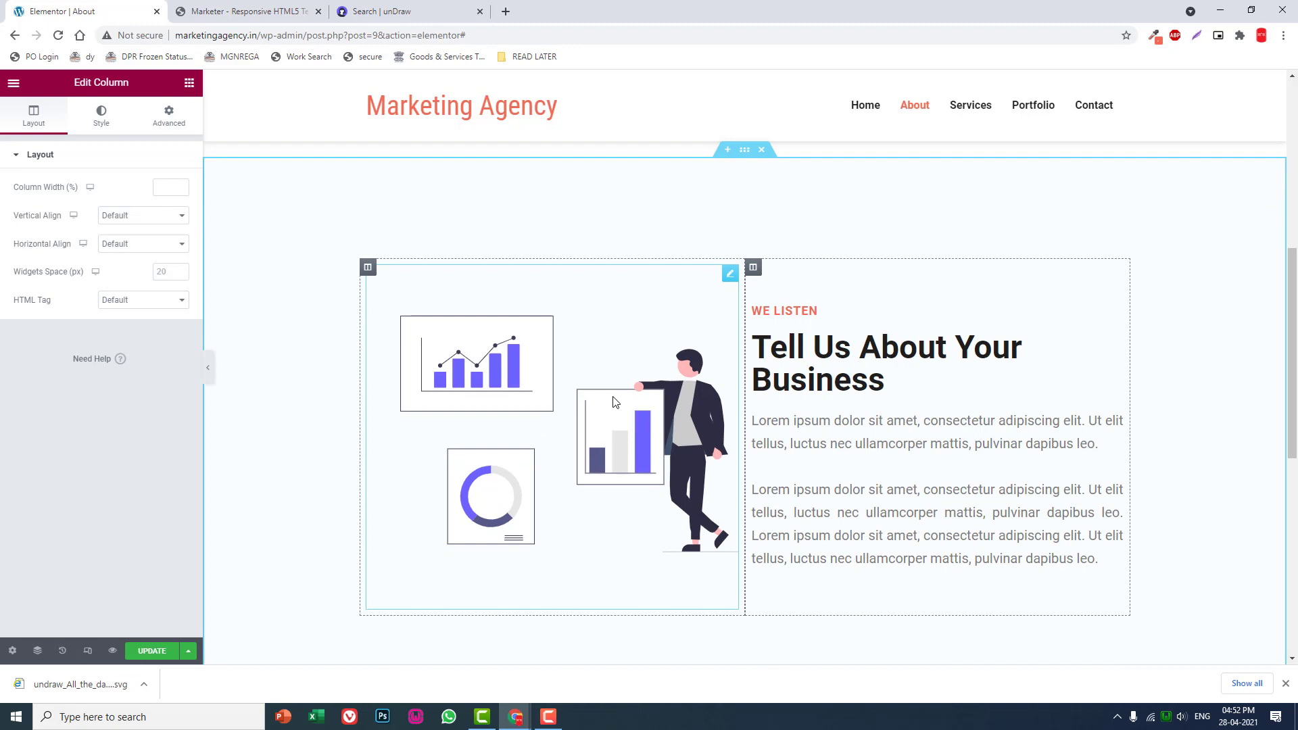
- Switch to the unDraw site and search its illustrations for "conversation"
{"action": "left_click", "coordinate": [616, 402]}
{"action": "left_click", "coordinate": [426, 8]}
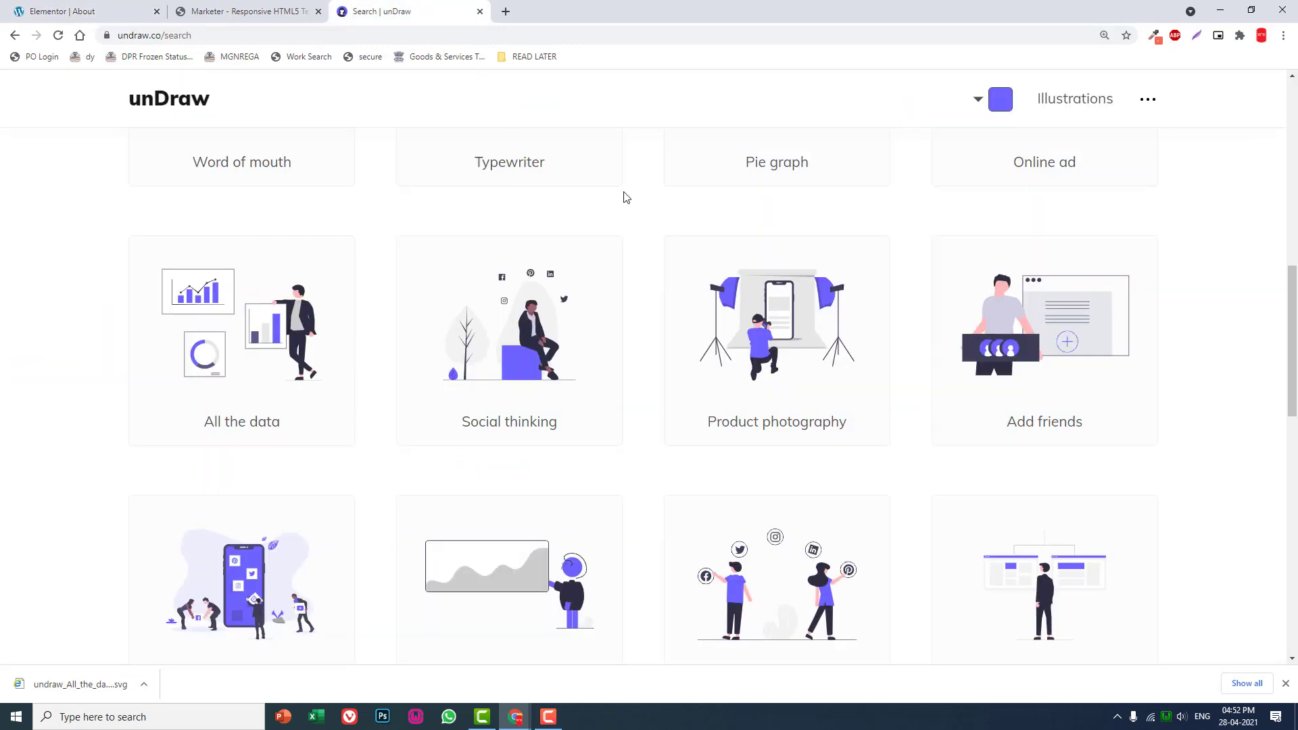
{"action": "scroll", "coordinate": [626, 196], "scroll_direction": "up", "scroll_amount": 10}
{"action": "left_click_drag", "start_coordinate": [611, 349], "coordinate": [142, 355]}
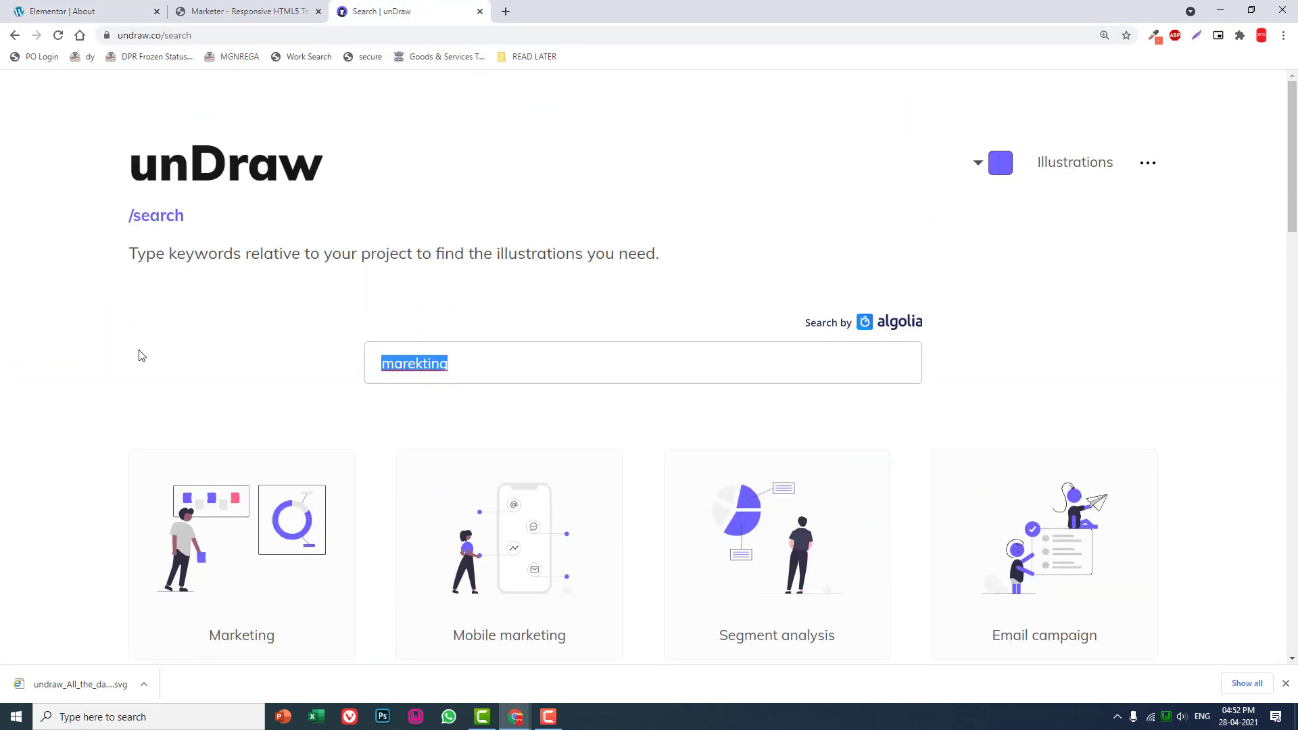
{"action": "key", "text": "BackSpace"}
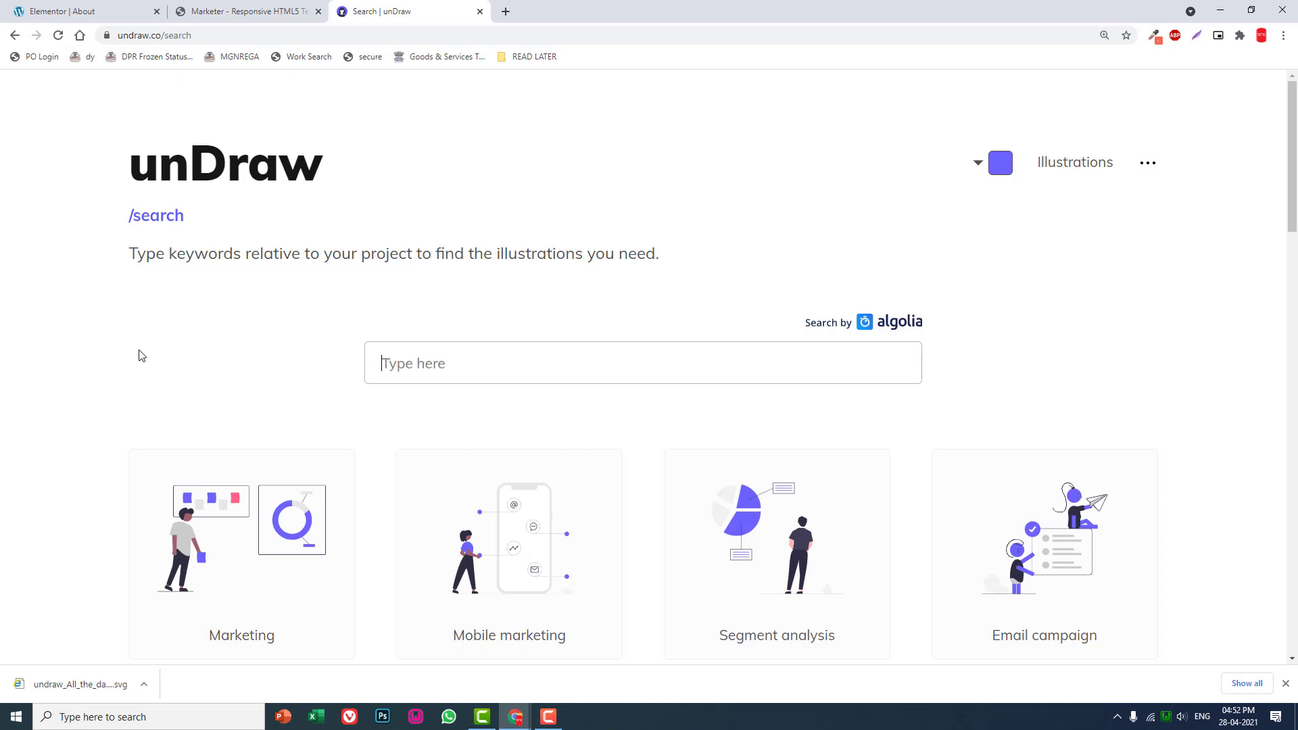
{"action": "type", "text": "conversation"}
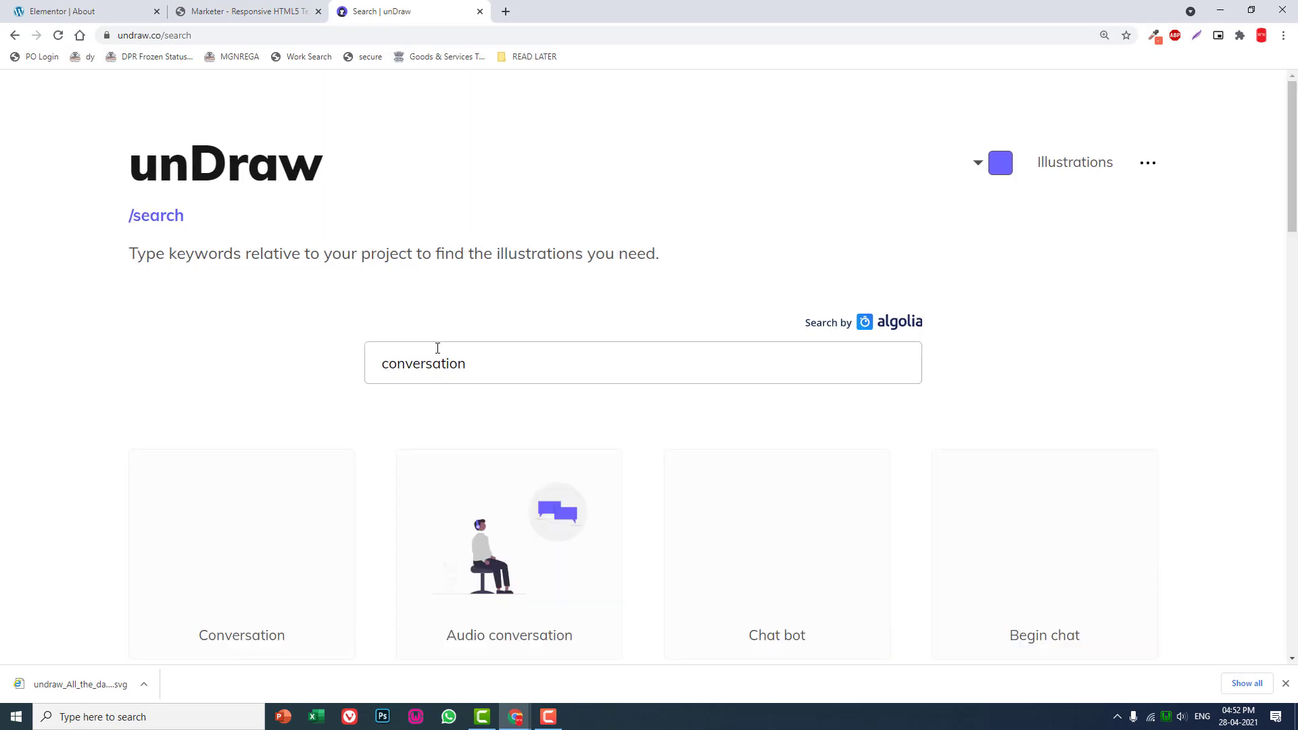
- Look through the conversation illustrations for one that suits the "WE LISTEN" section
{"action": "scroll", "coordinate": [438, 349], "scroll_direction": "down", "scroll_amount": 1}
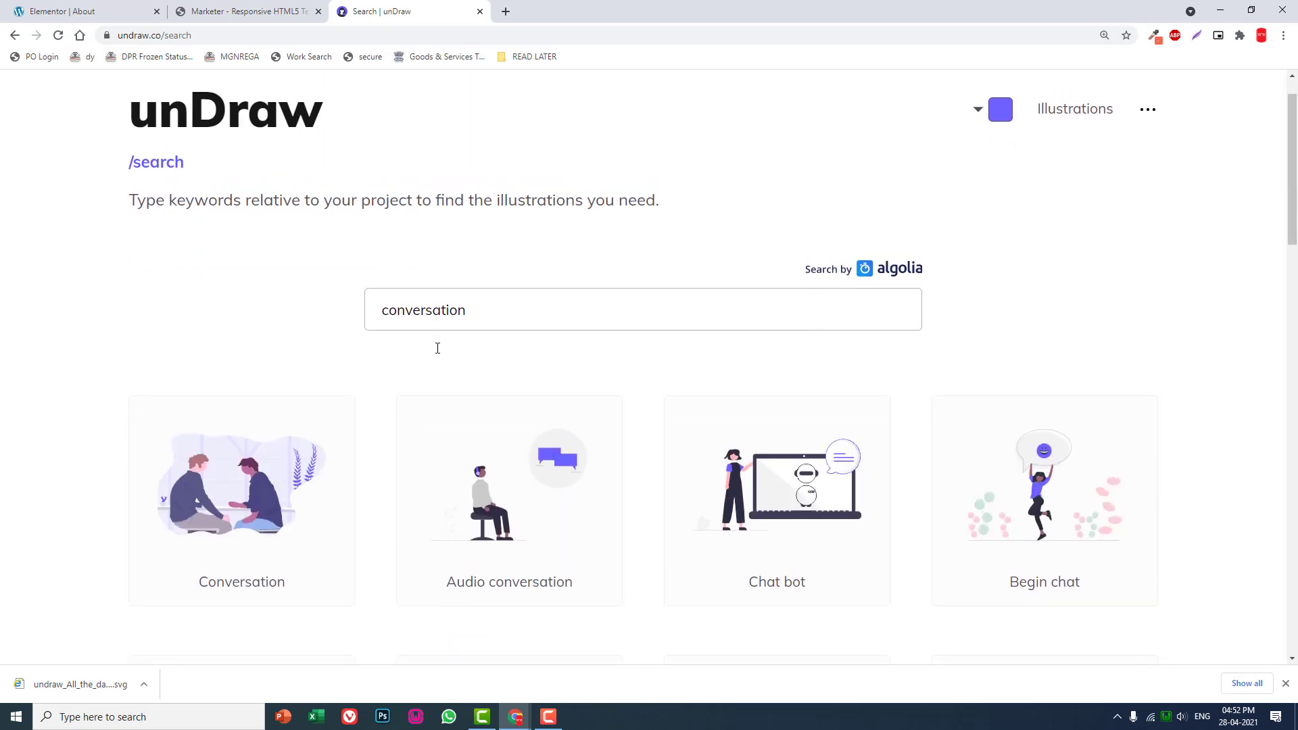
{"action": "scroll", "coordinate": [437, 348], "scroll_direction": "down", "scroll_amount": 4}
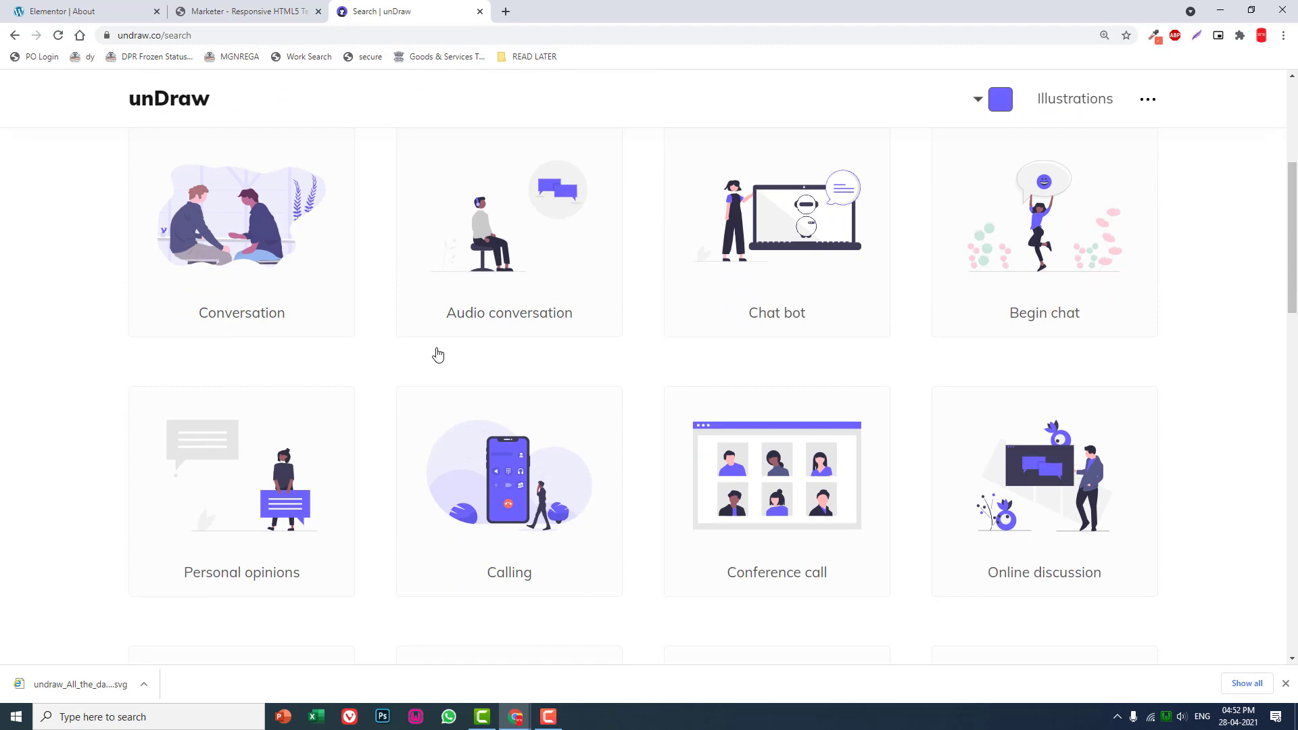
{"action": "scroll", "coordinate": [438, 355], "scroll_direction": "down", "scroll_amount": 6}
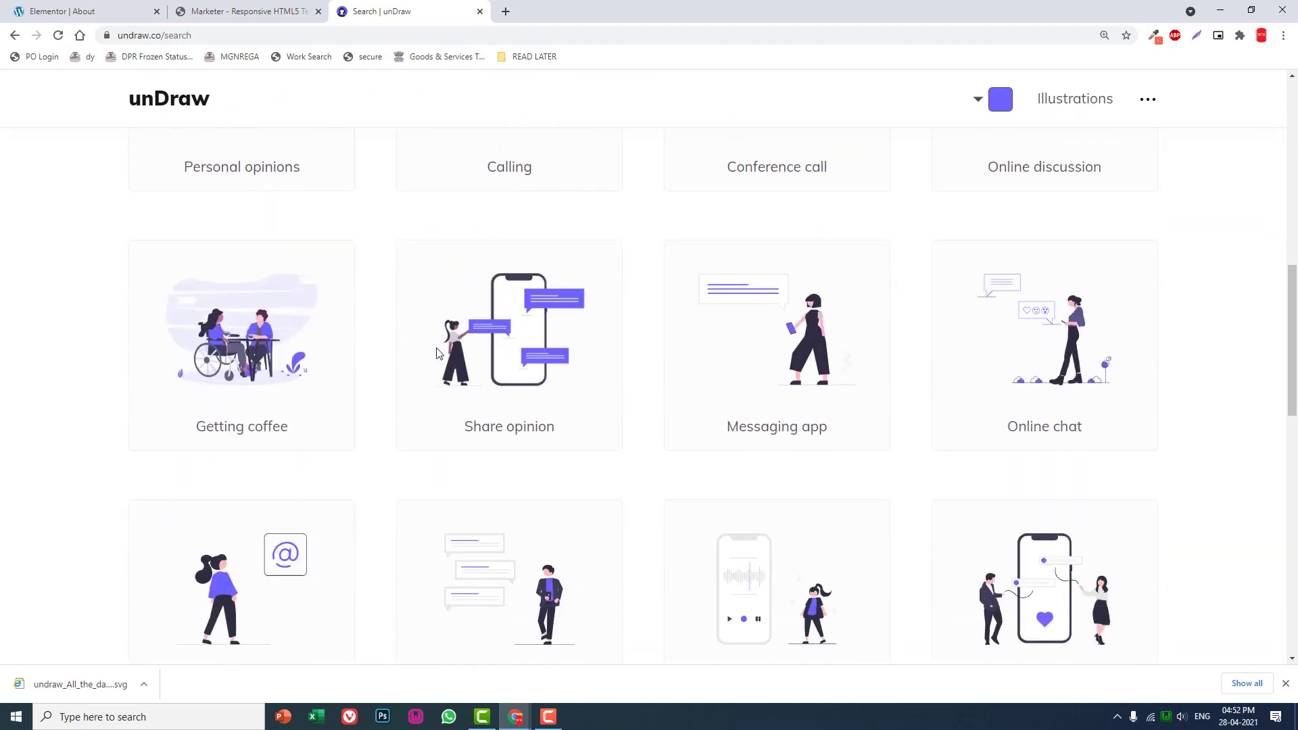
{"action": "scroll", "coordinate": [437, 355], "scroll_direction": "down", "scroll_amount": 2}
{"action": "scroll", "coordinate": [437, 355], "scroll_direction": "down", "scroll_amount": 1}
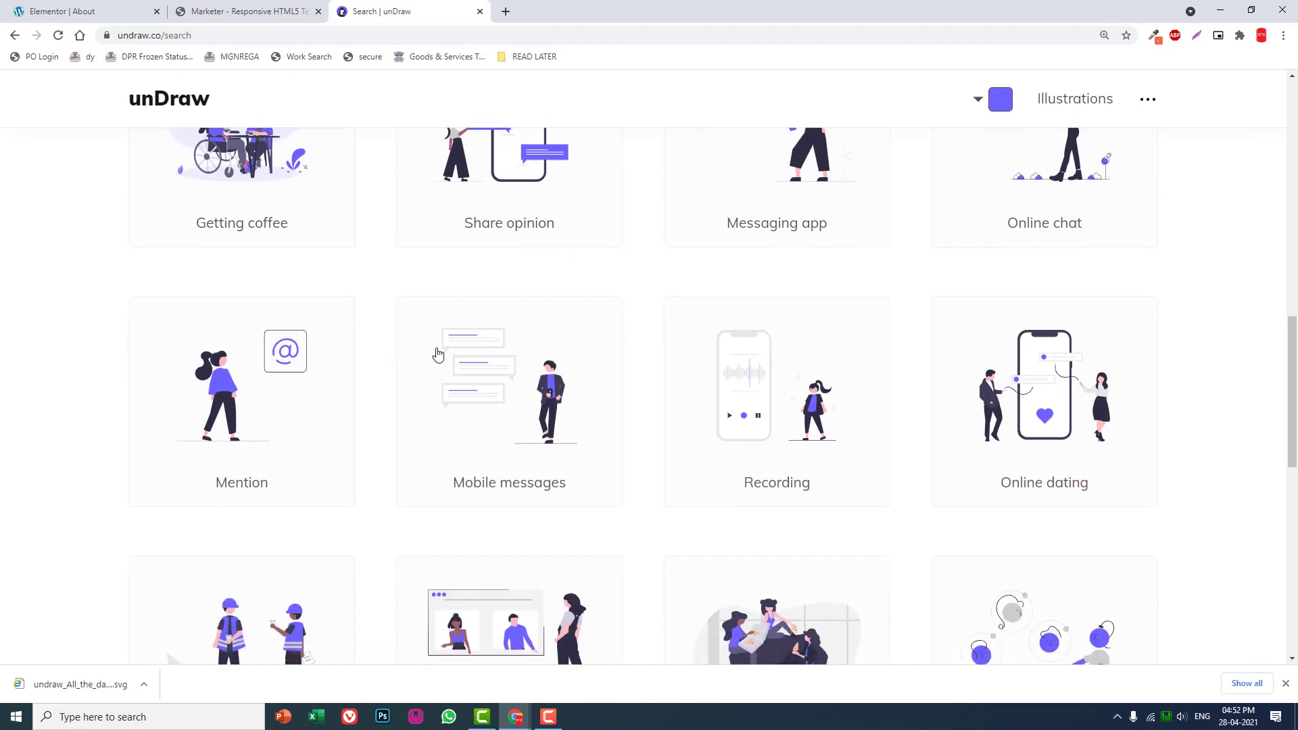
{"action": "scroll", "coordinate": [437, 353], "scroll_direction": "down", "scroll_amount": 3}
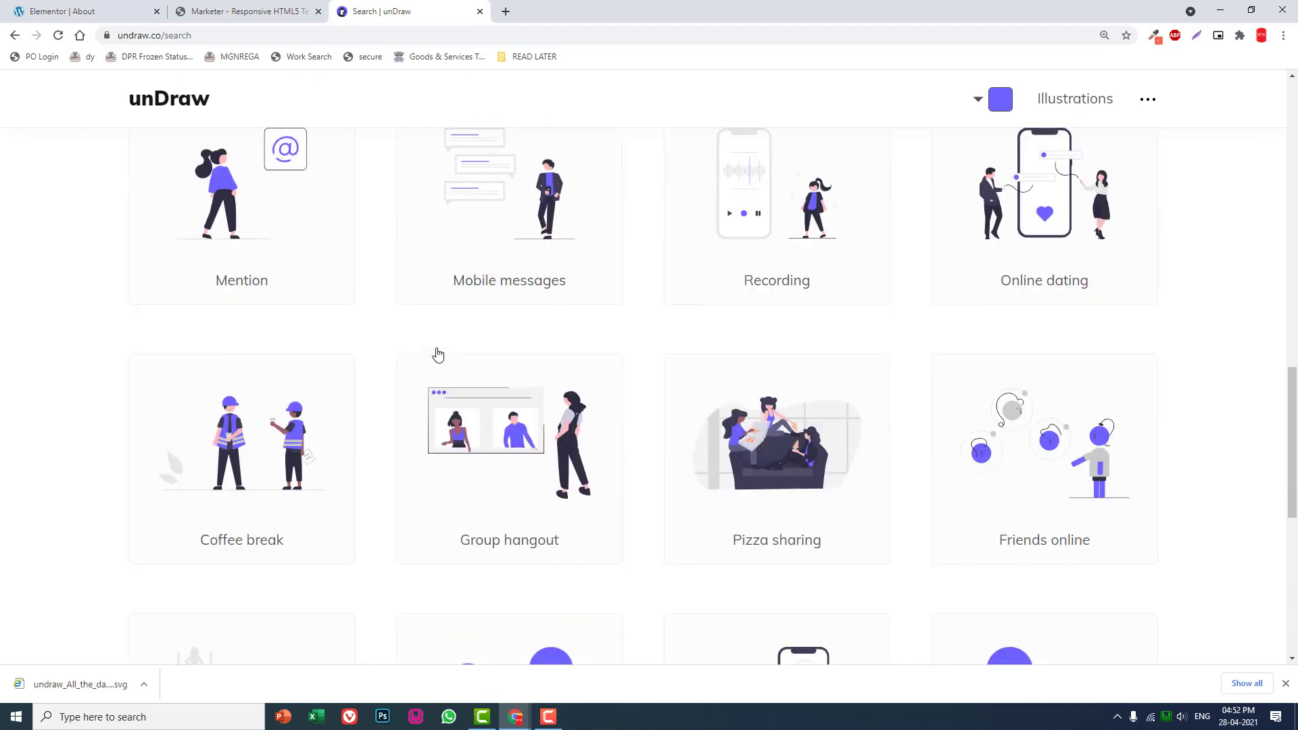
{"action": "scroll", "coordinate": [437, 355], "scroll_direction": "down", "scroll_amount": 3}
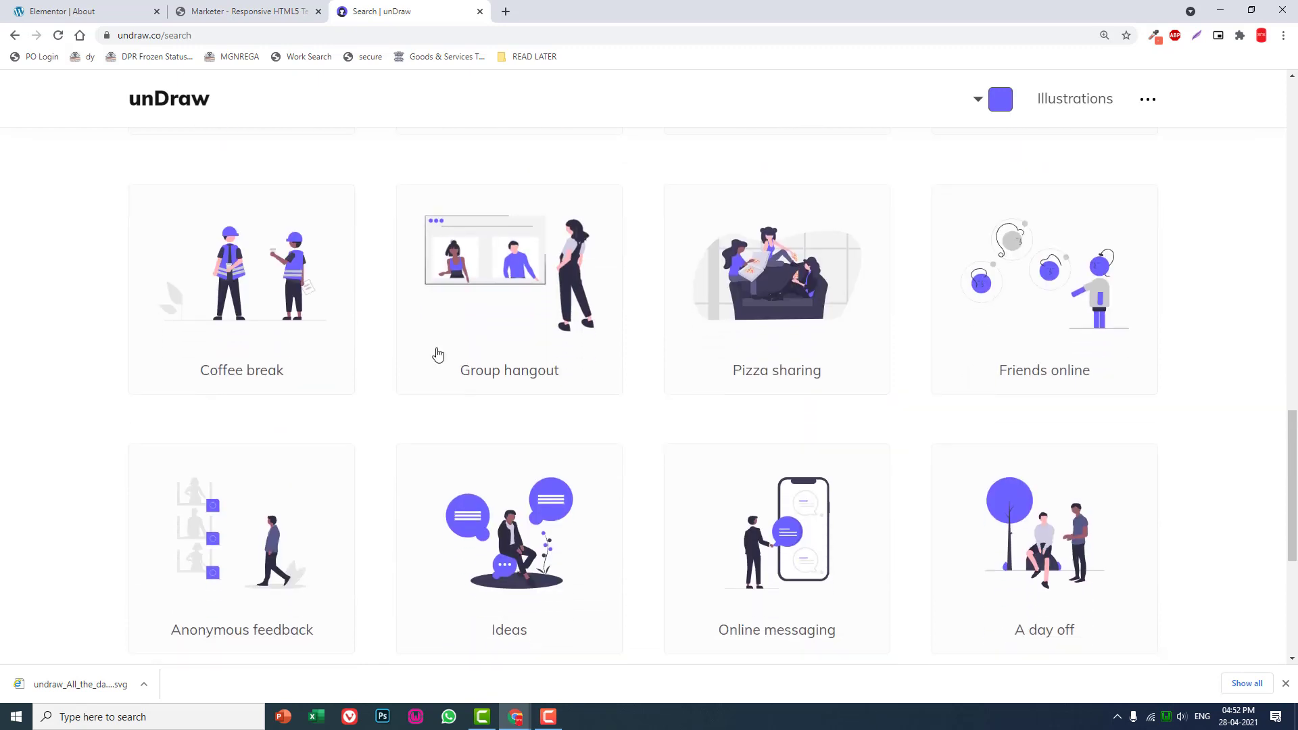
{"action": "scroll", "coordinate": [438, 354], "scroll_direction": "down", "scroll_amount": 4}
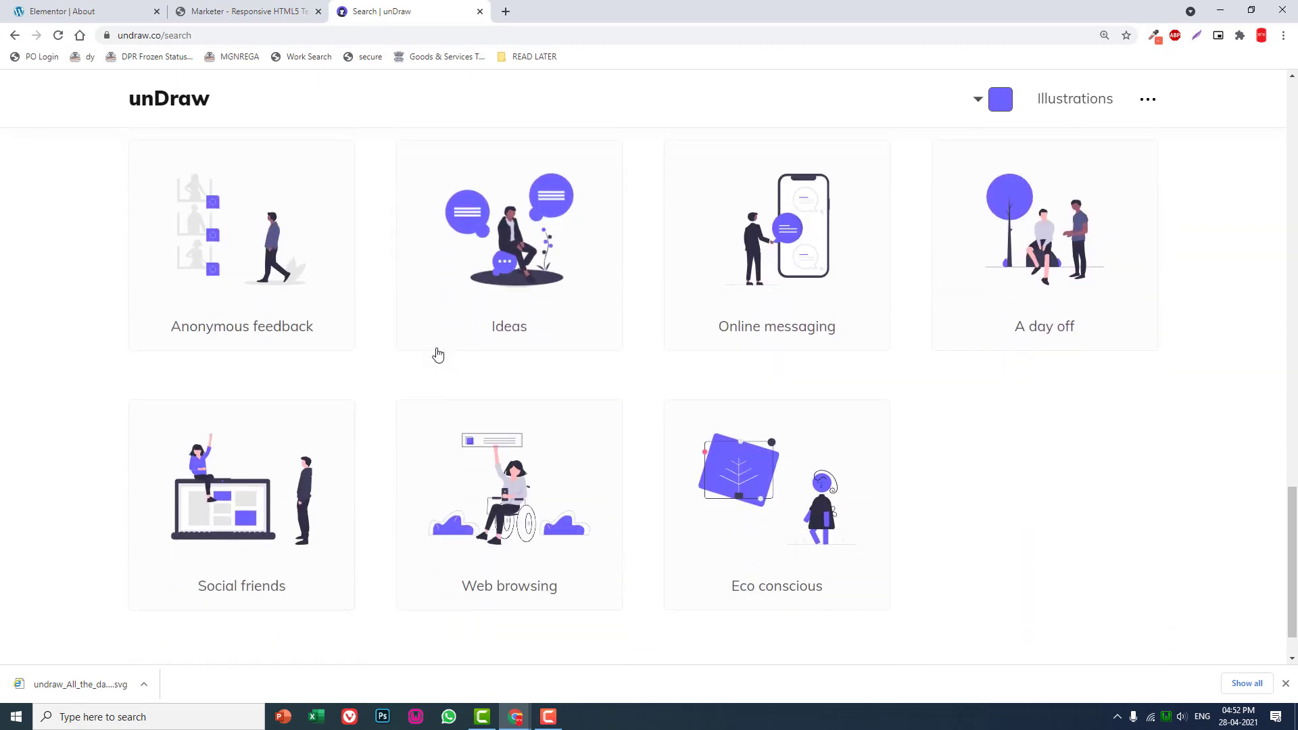
{"action": "scroll", "coordinate": [439, 353], "scroll_direction": "down", "scroll_amount": 1}
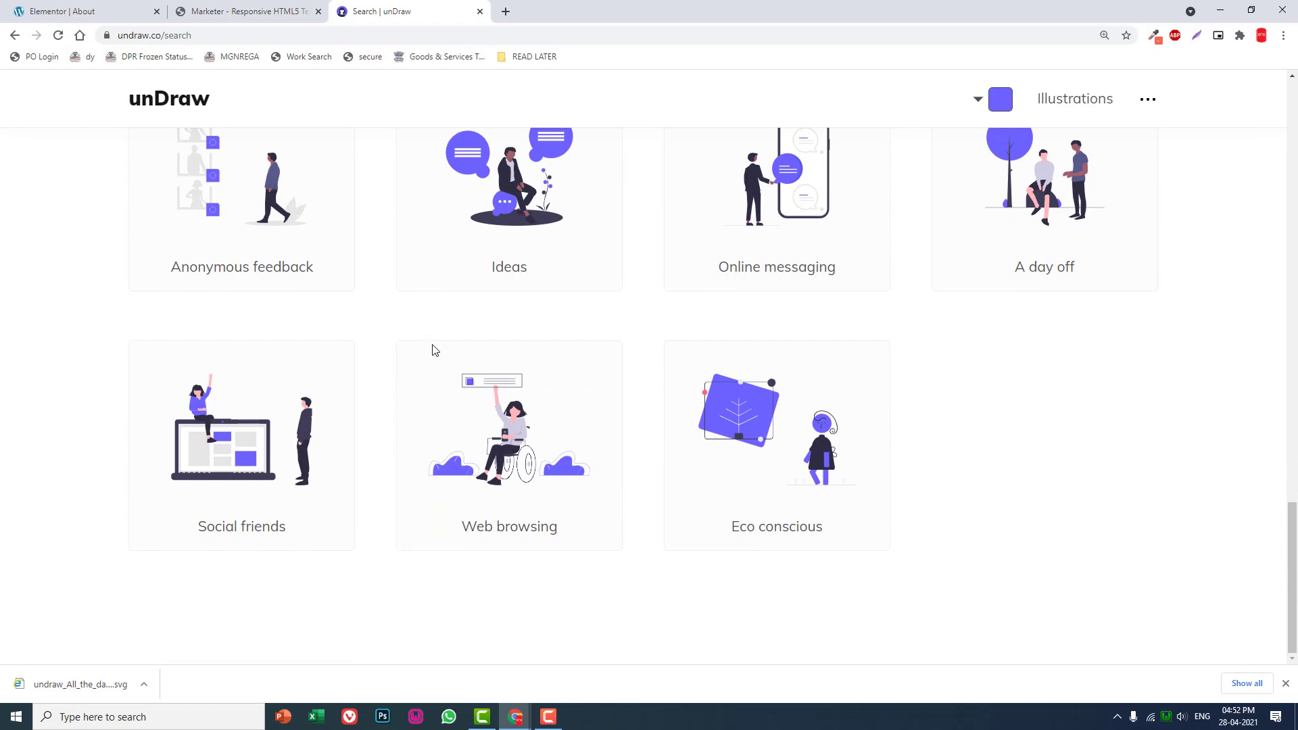
- Search the unDraw illustrations for "meeting" and look through the matching artwork
{"action": "scroll", "coordinate": [385, 317], "scroll_direction": "up", "scroll_amount": 20}
{"action": "left_click_drag", "start_coordinate": [507, 363], "coordinate": [2, 376]}
{"action": "type", "text": "meeting"}
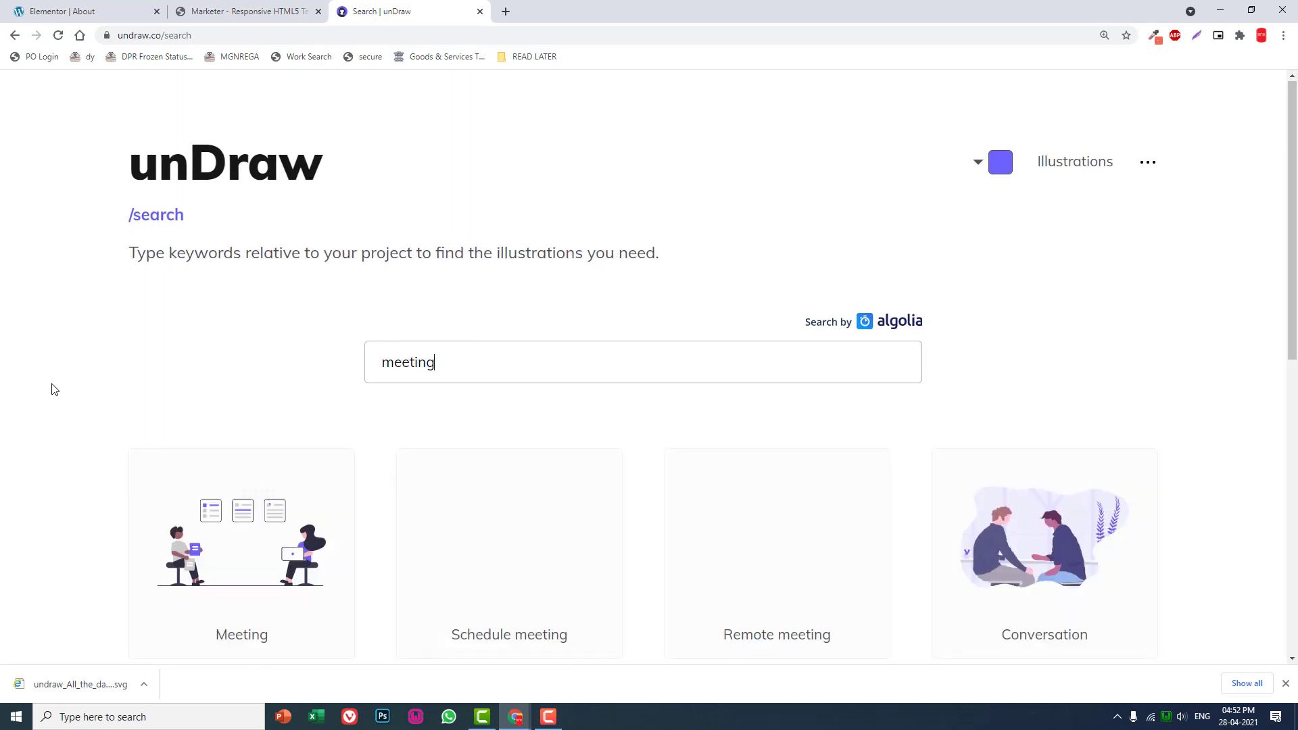
{"action": "scroll", "coordinate": [54, 389], "scroll_direction": "down", "scroll_amount": 2}
{"action": "scroll", "coordinate": [54, 389], "scroll_direction": "down", "scroll_amount": 2}
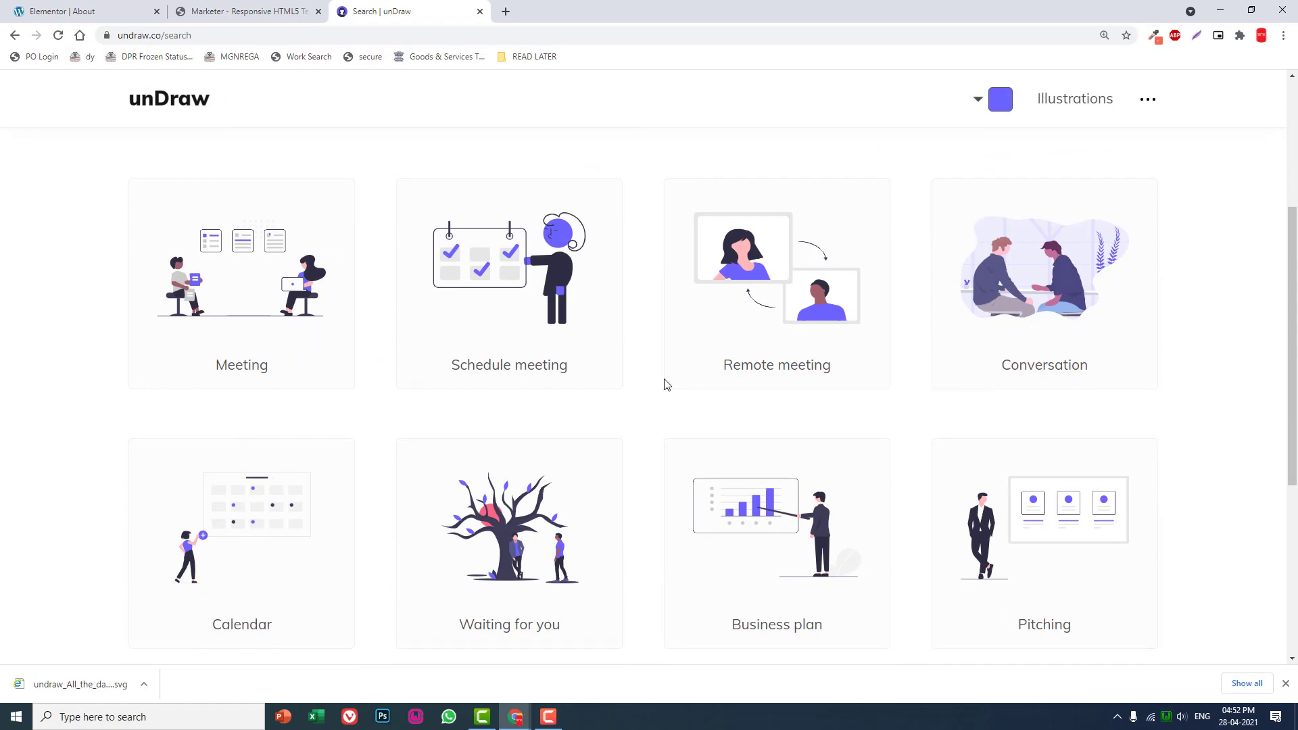
{"action": "scroll", "coordinate": [761, 318], "scroll_direction": "down", "scroll_amount": 4}
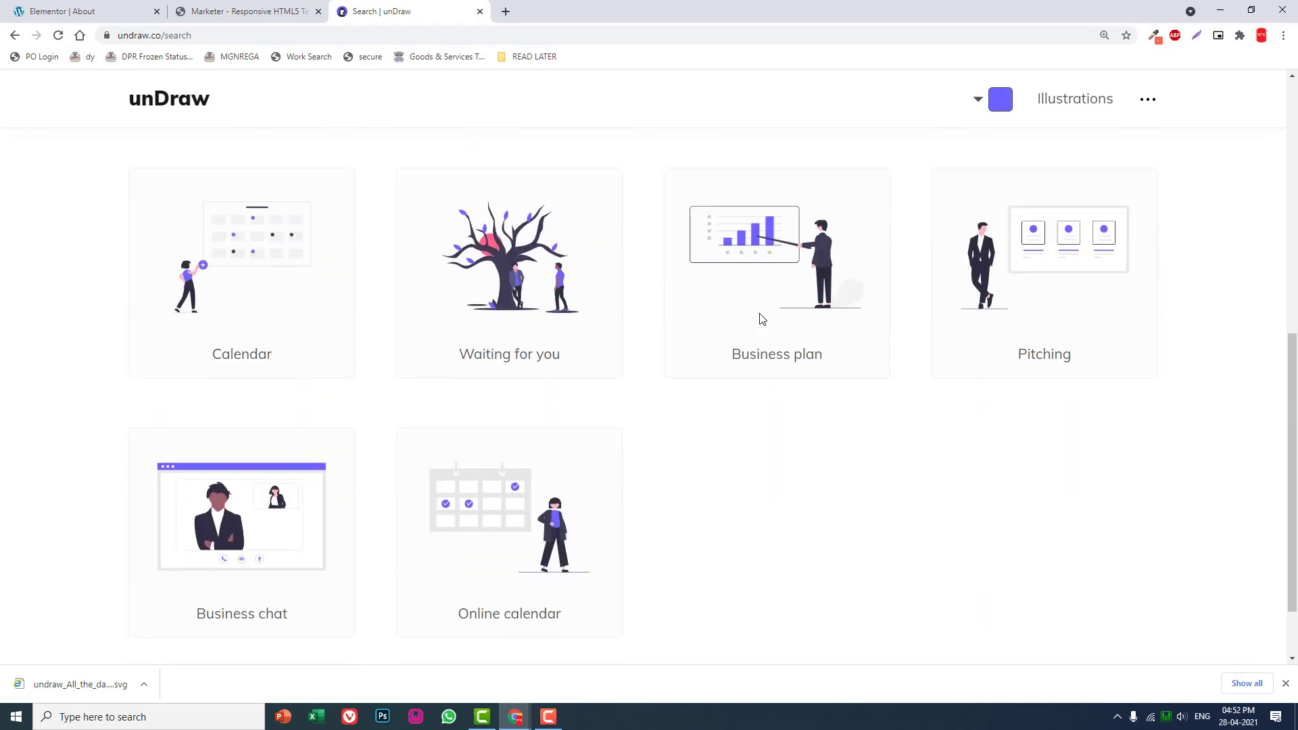
- Download the Remote meeting illustration as SVG under its suggested file name, and return to the Elementor About page
{"action": "scroll", "coordinate": [762, 319], "scroll_direction": "up", "scroll_amount": 4}
{"action": "left_click", "coordinate": [760, 326]}
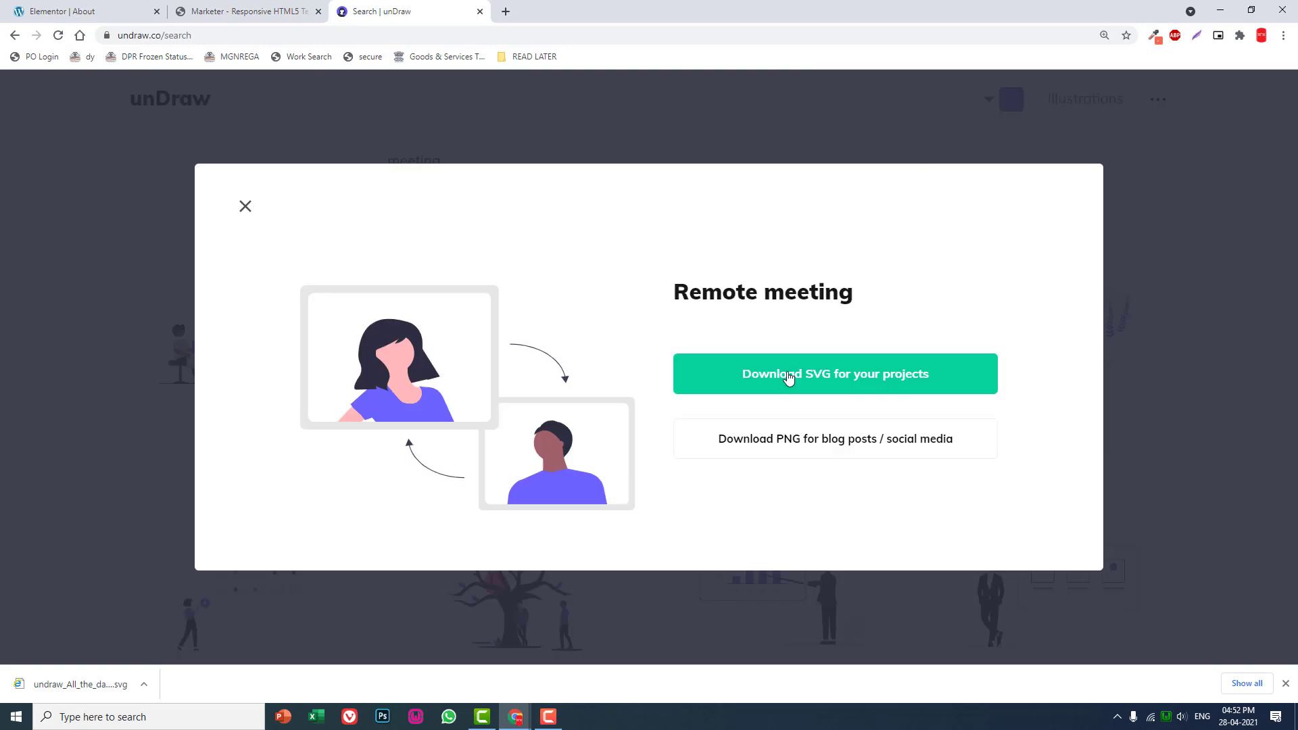
{"action": "left_click", "coordinate": [793, 381]}
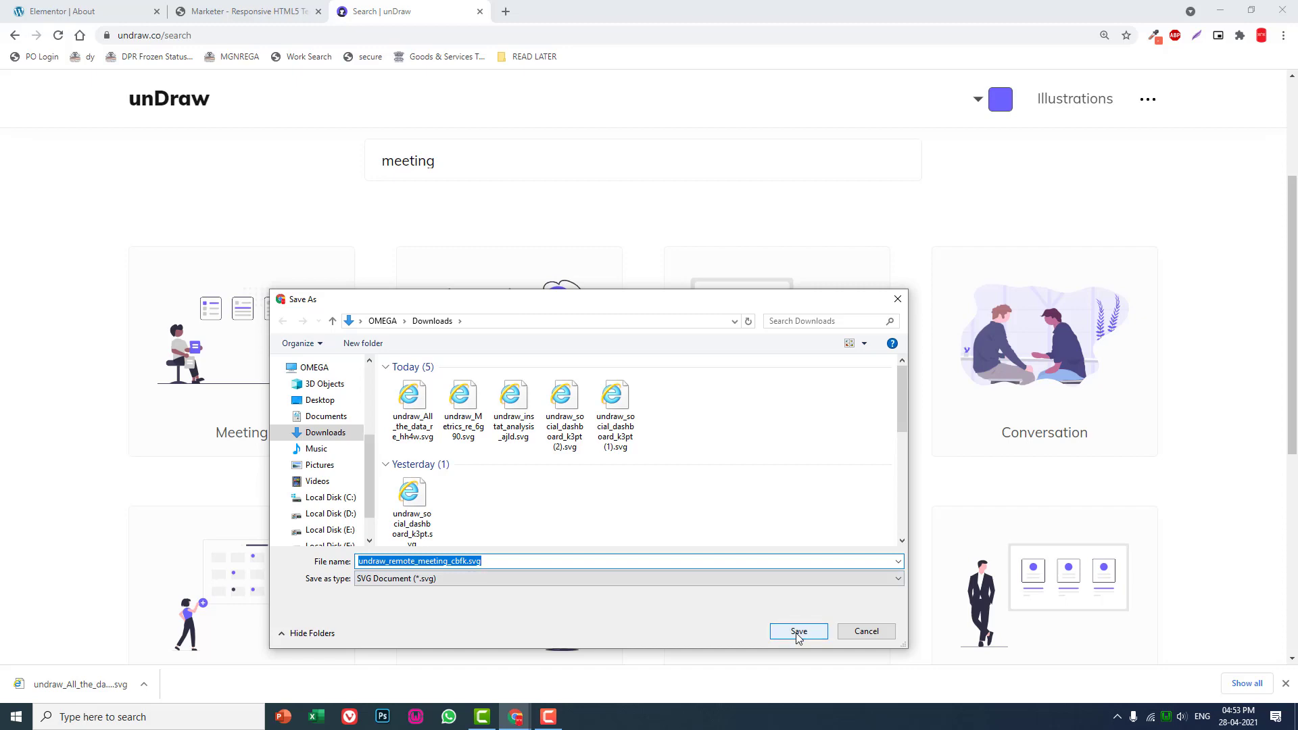
{"action": "left_click", "coordinate": [798, 631]}
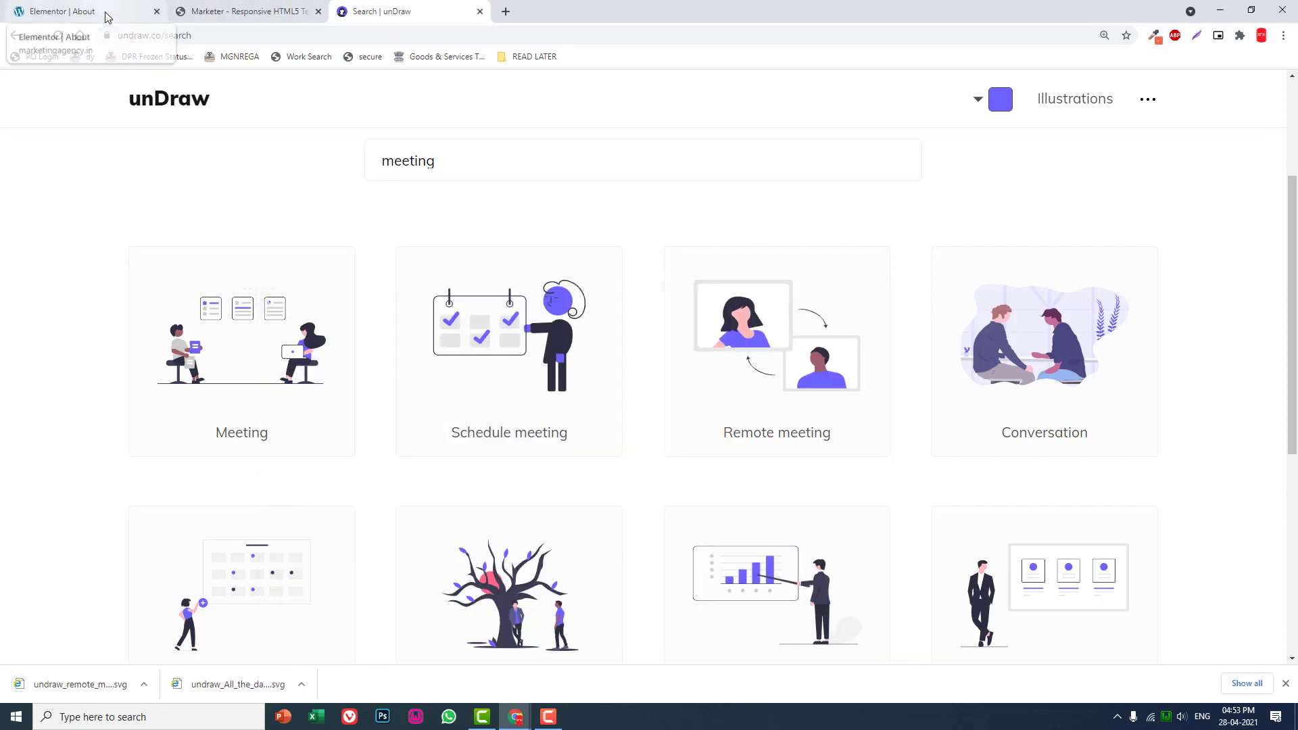
{"action": "left_click", "coordinate": [106, 17]}
{"action": "left_click", "coordinate": [118, 226]}
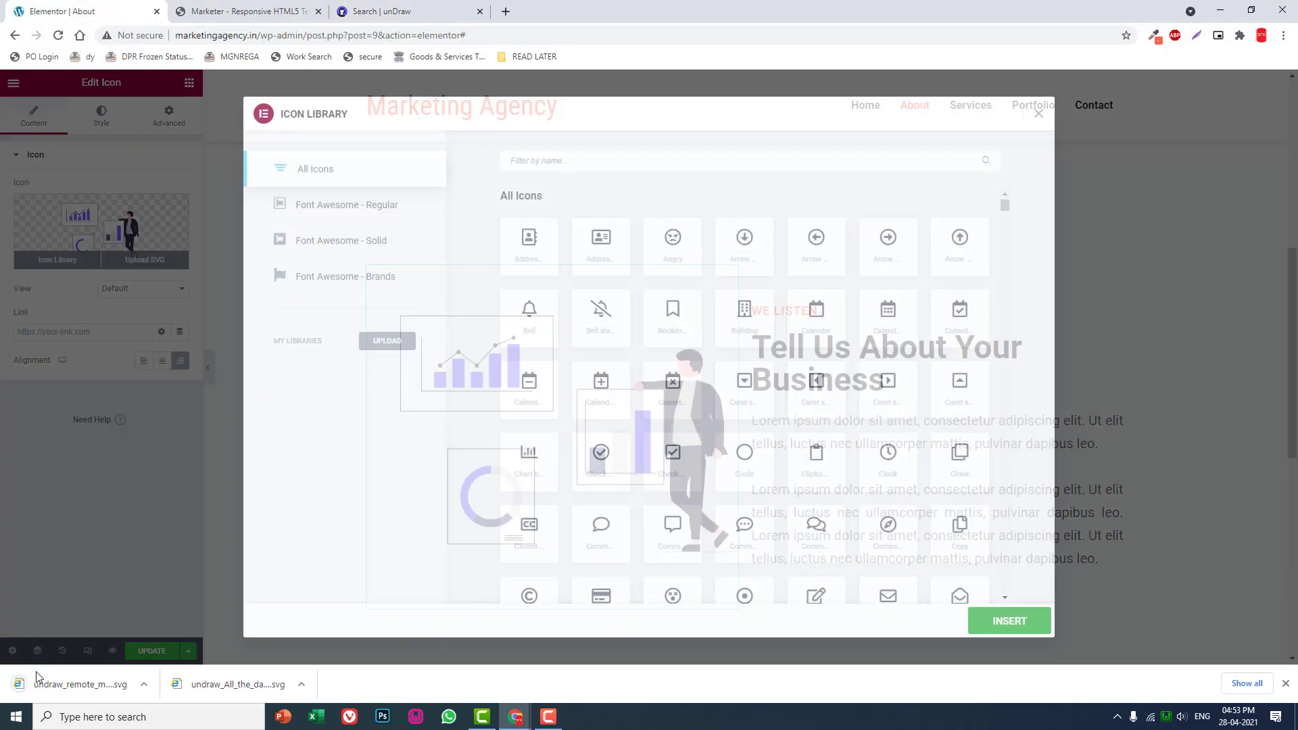
{"action": "left_click", "coordinate": [41, 683]}
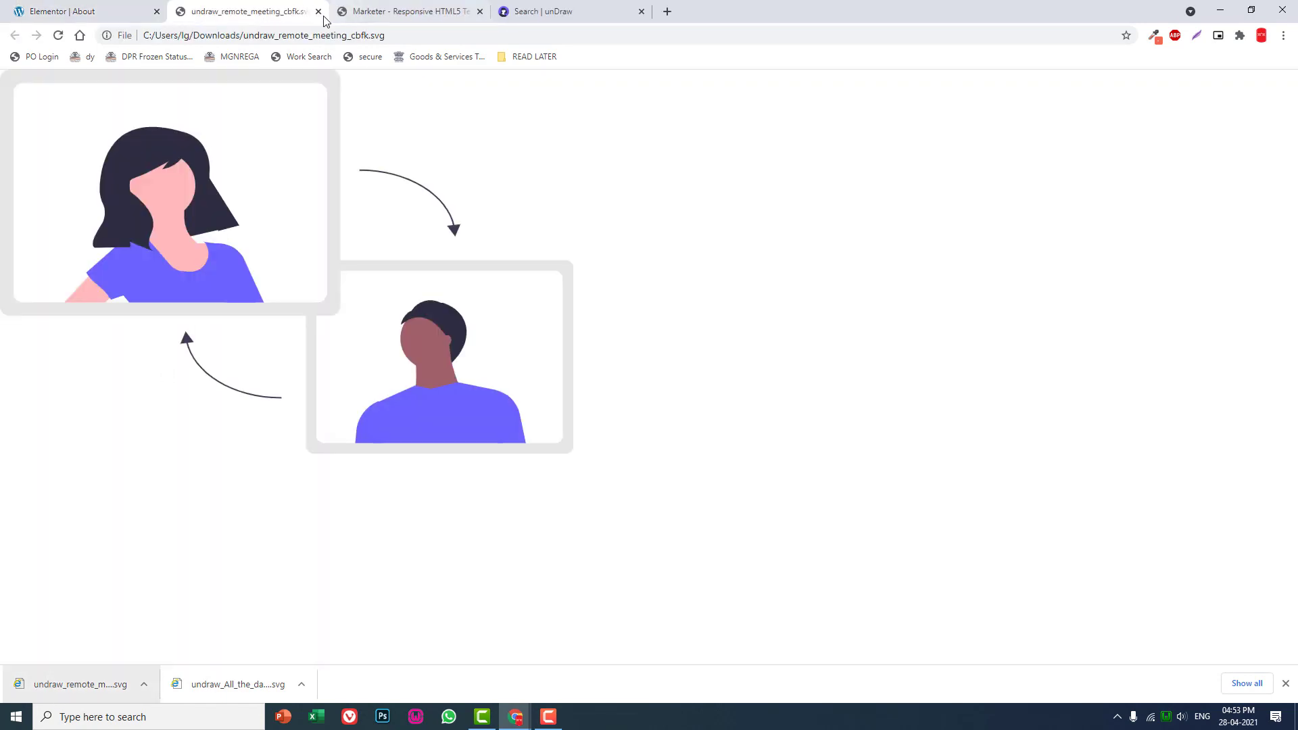
{"action": "left_click", "coordinate": [319, 11]}
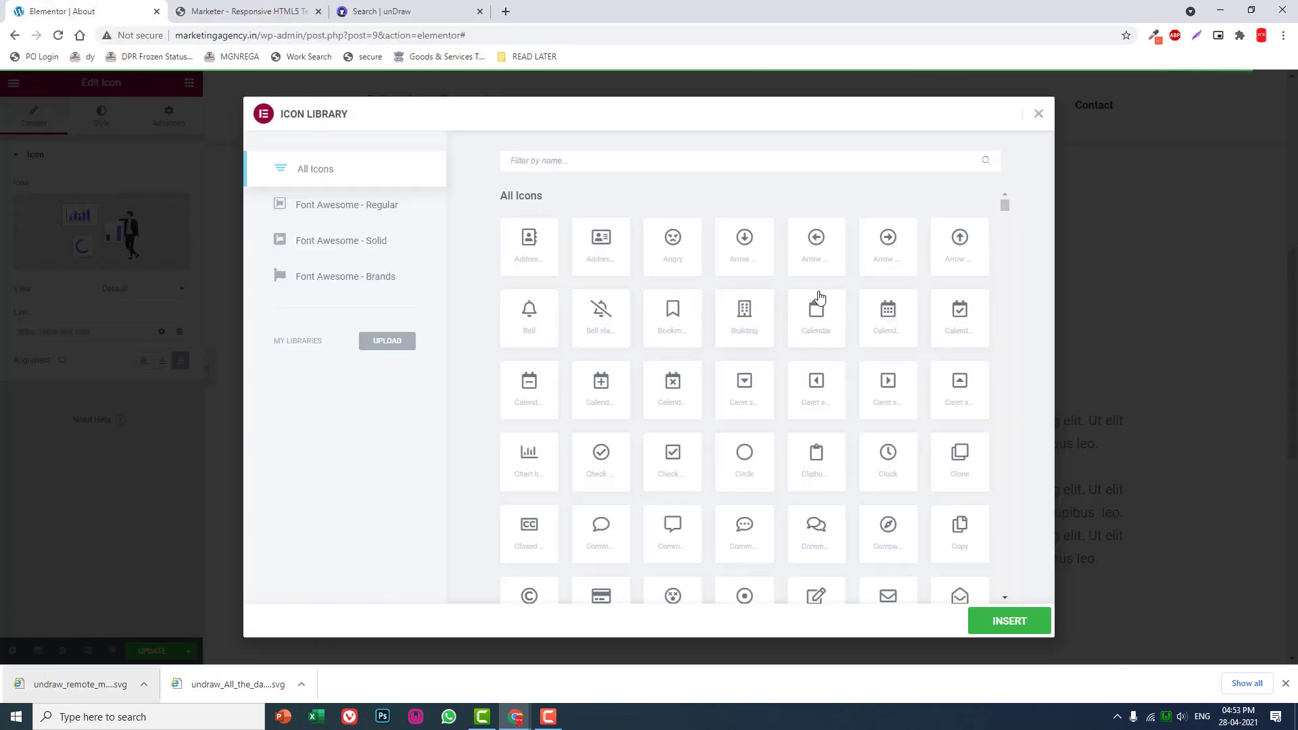
{"action": "left_click", "coordinate": [1038, 115]}
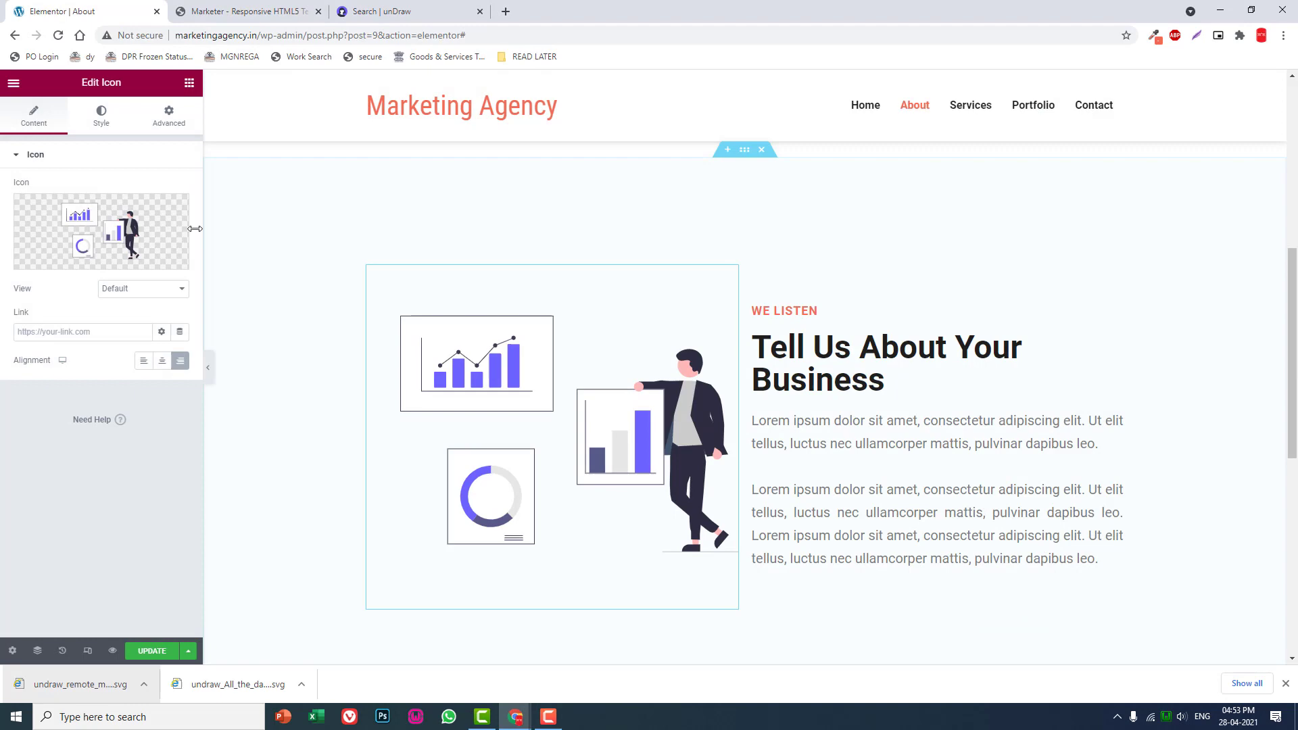
- Replace the "WE LISTEN" illustration with the downloaded undraw_remote_meeting_cbfk.svg and align it left
{"action": "left_click", "coordinate": [146, 264]}
{"action": "left_click_drag", "start_coordinate": [67, 684], "coordinate": [809, 544]}
{"action": "left_click", "coordinate": [1232, 626]}
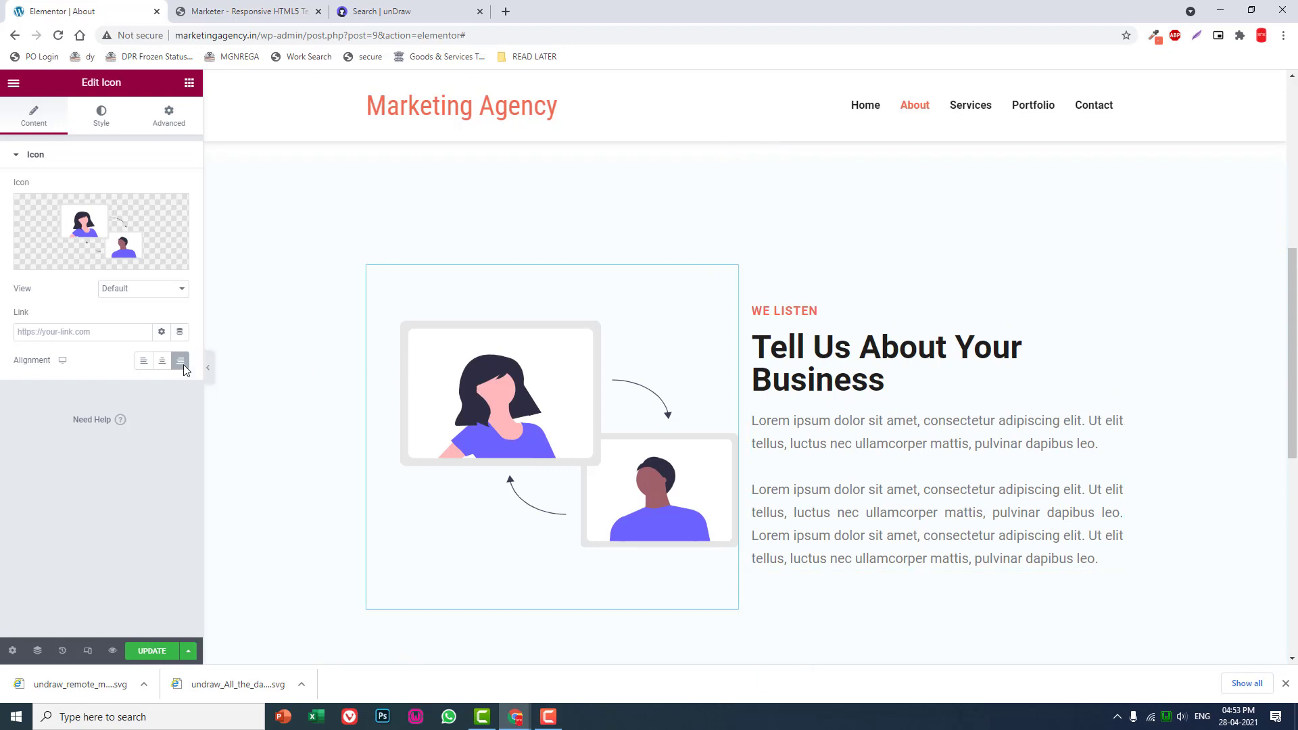
{"action": "left_click", "coordinate": [144, 361]}
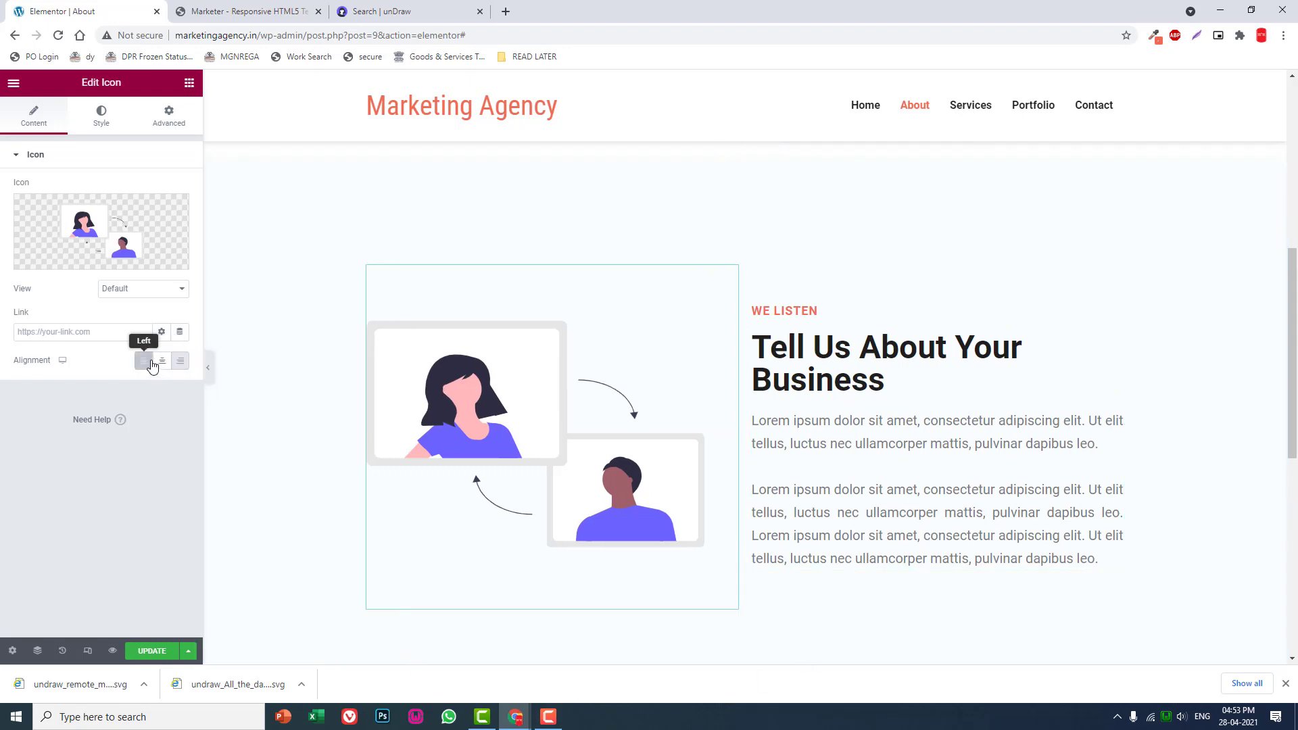
- Review the About Us and "WE LISTEN" sections at full page width with the editor panel hidden
{"action": "left_click", "coordinate": [208, 367]}
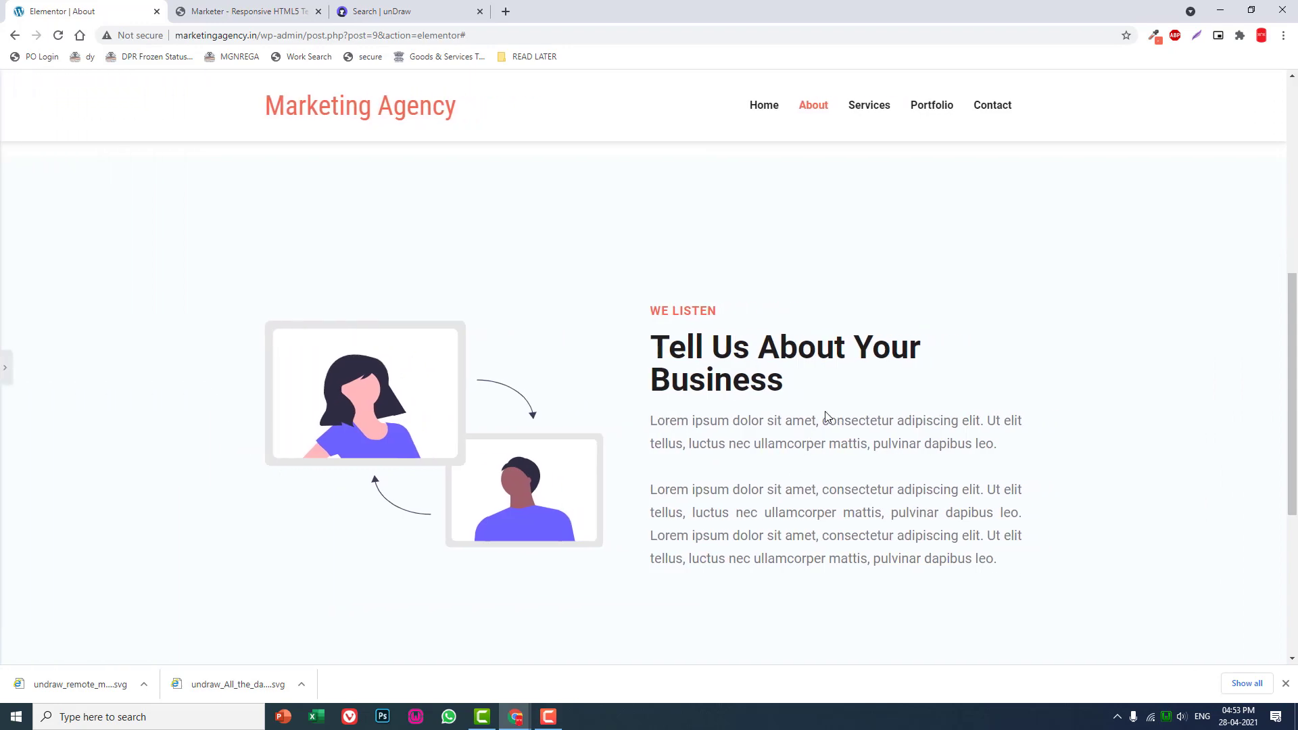
{"action": "scroll", "coordinate": [827, 418], "scroll_direction": "down", "scroll_amount": 2}
{"action": "scroll", "coordinate": [826, 415], "scroll_direction": "up", "scroll_amount": 5}
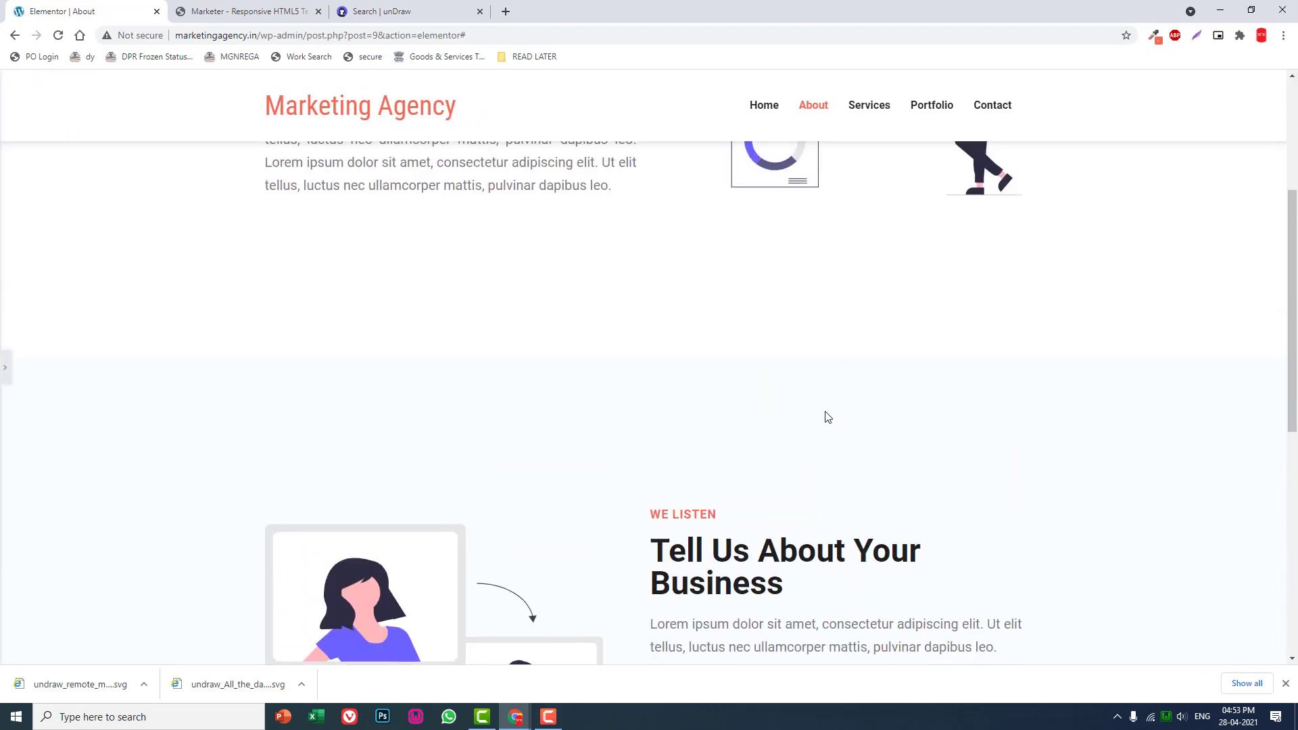
{"action": "scroll", "coordinate": [828, 417], "scroll_direction": "up", "scroll_amount": 3}
{"action": "scroll", "coordinate": [827, 416], "scroll_direction": "down", "scroll_amount": 7}
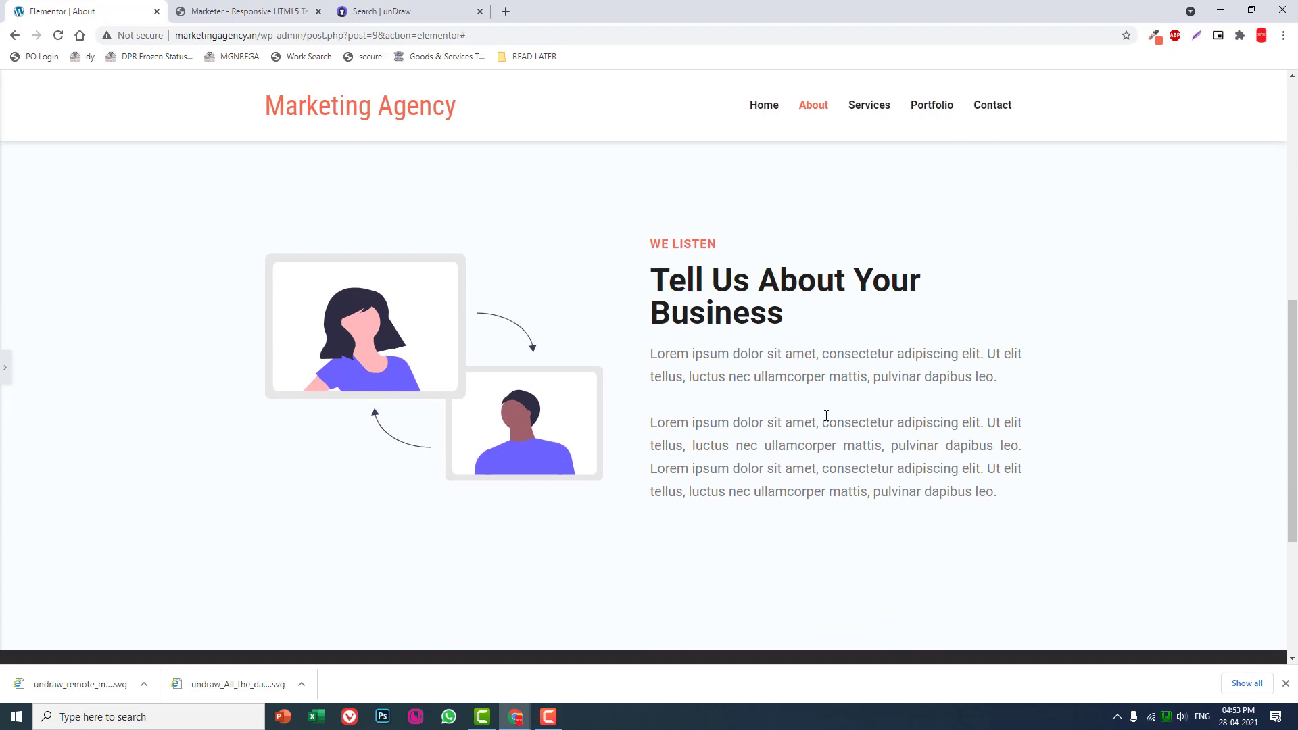
{"action": "scroll", "coordinate": [826, 416], "scroll_direction": "up", "scroll_amount": 2}
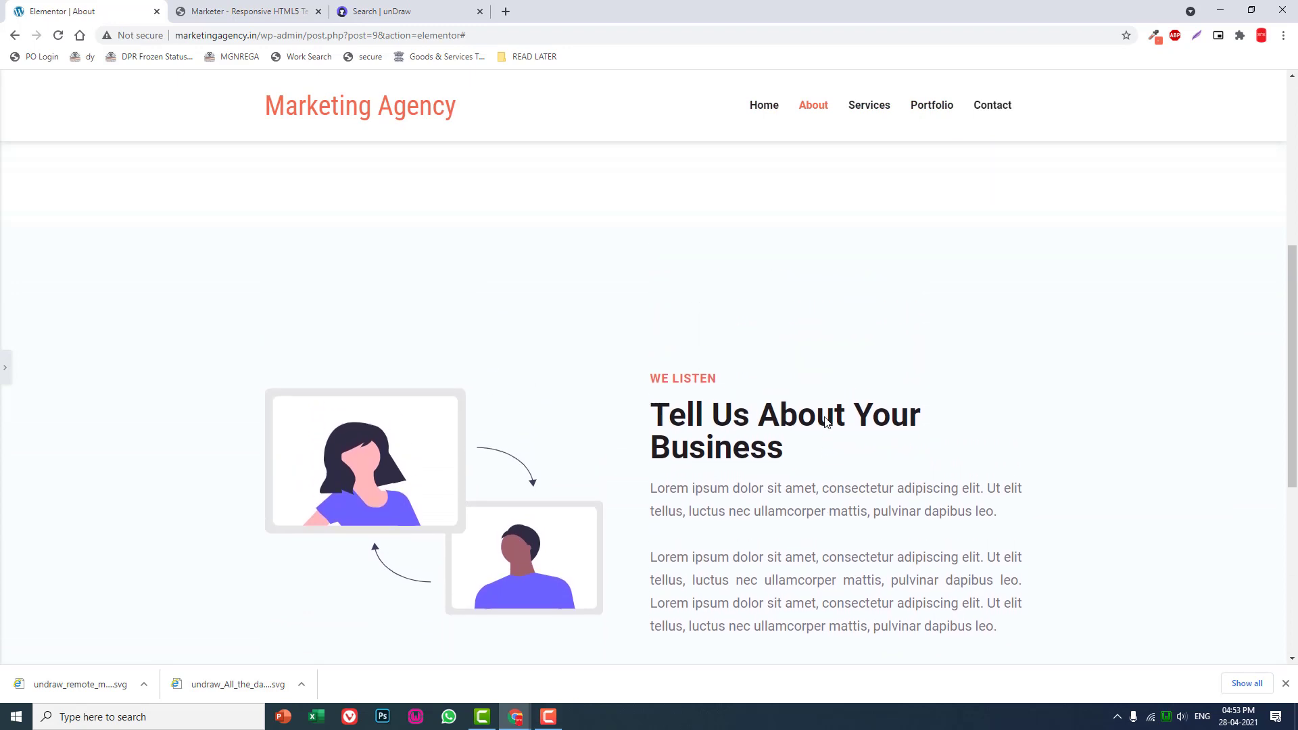
- Bring back the editor panel and duplicate the light blue "WE LISTEN" section
{"action": "left_click", "coordinate": [3, 383]}
{"action": "right_click", "coordinate": [743, 218]}
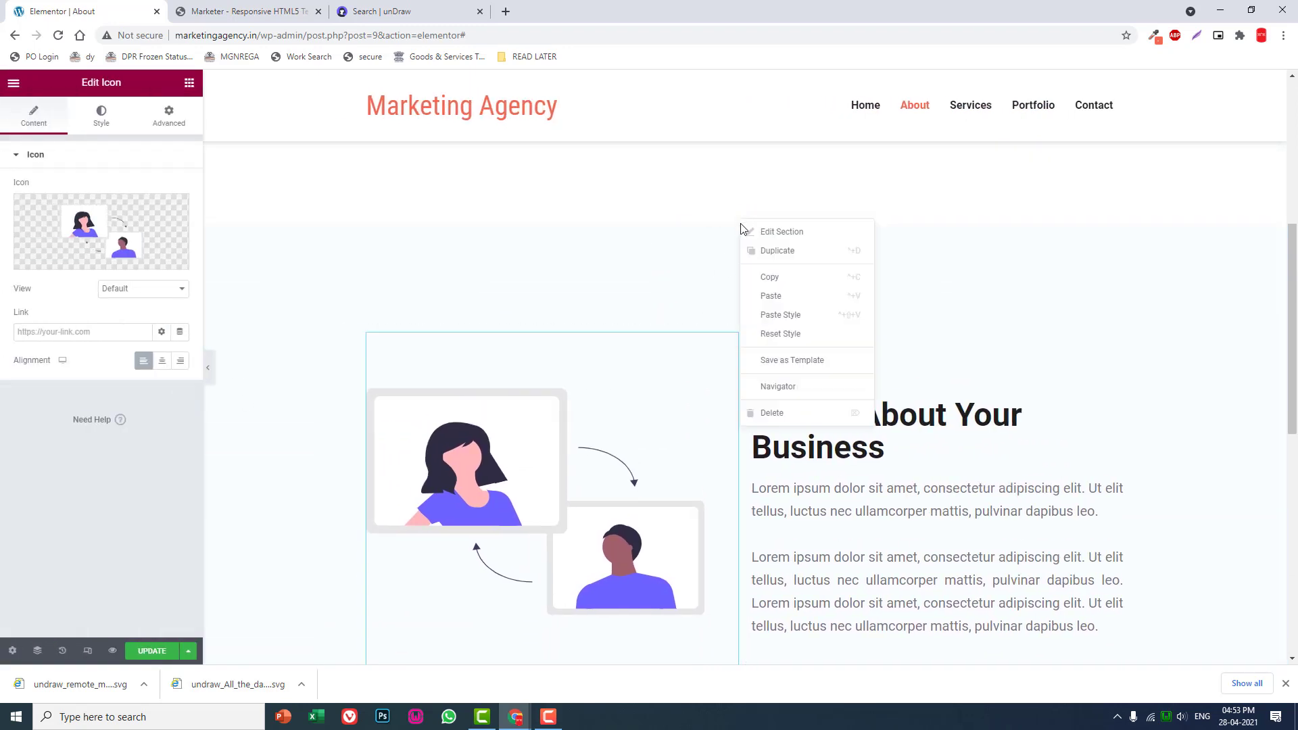
{"action": "left_click", "coordinate": [774, 252]}
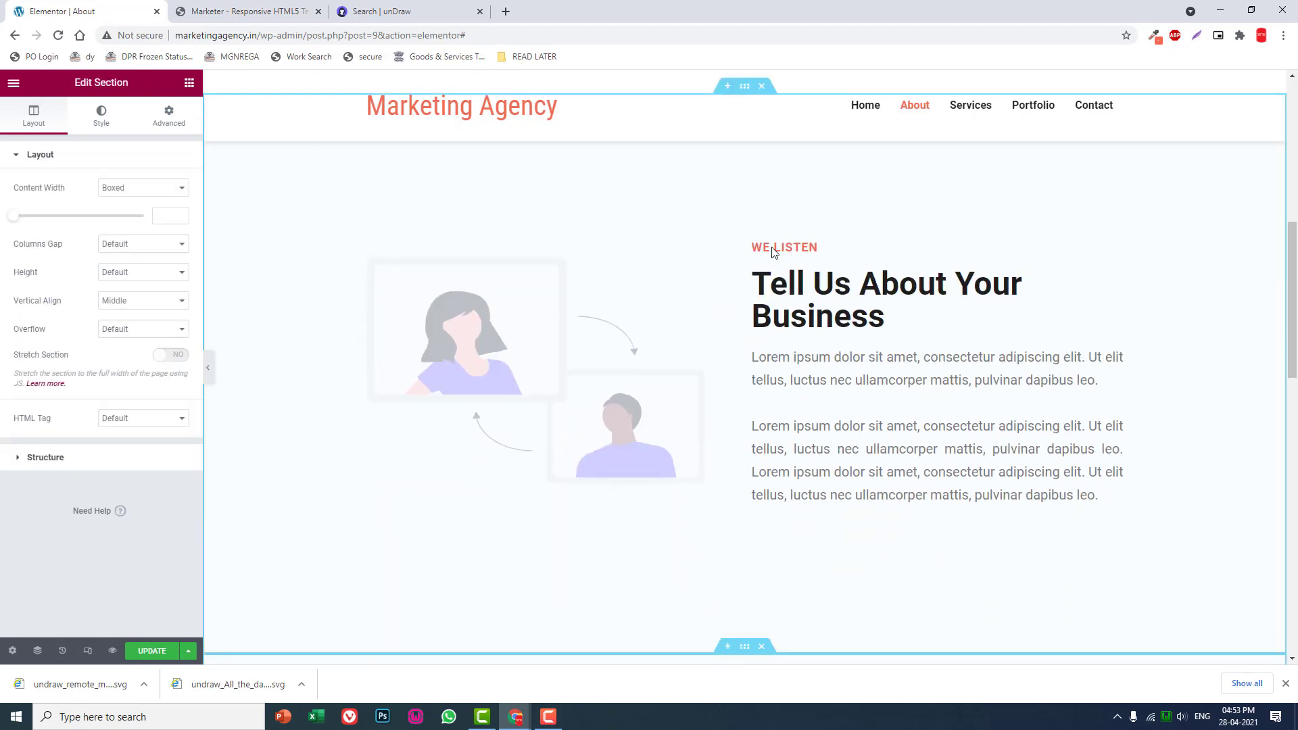
- Remove the duplicated section's classic background and move its text column before the illustration
{"action": "left_click", "coordinate": [103, 129]}
{"action": "left_click", "coordinate": [126, 216]}
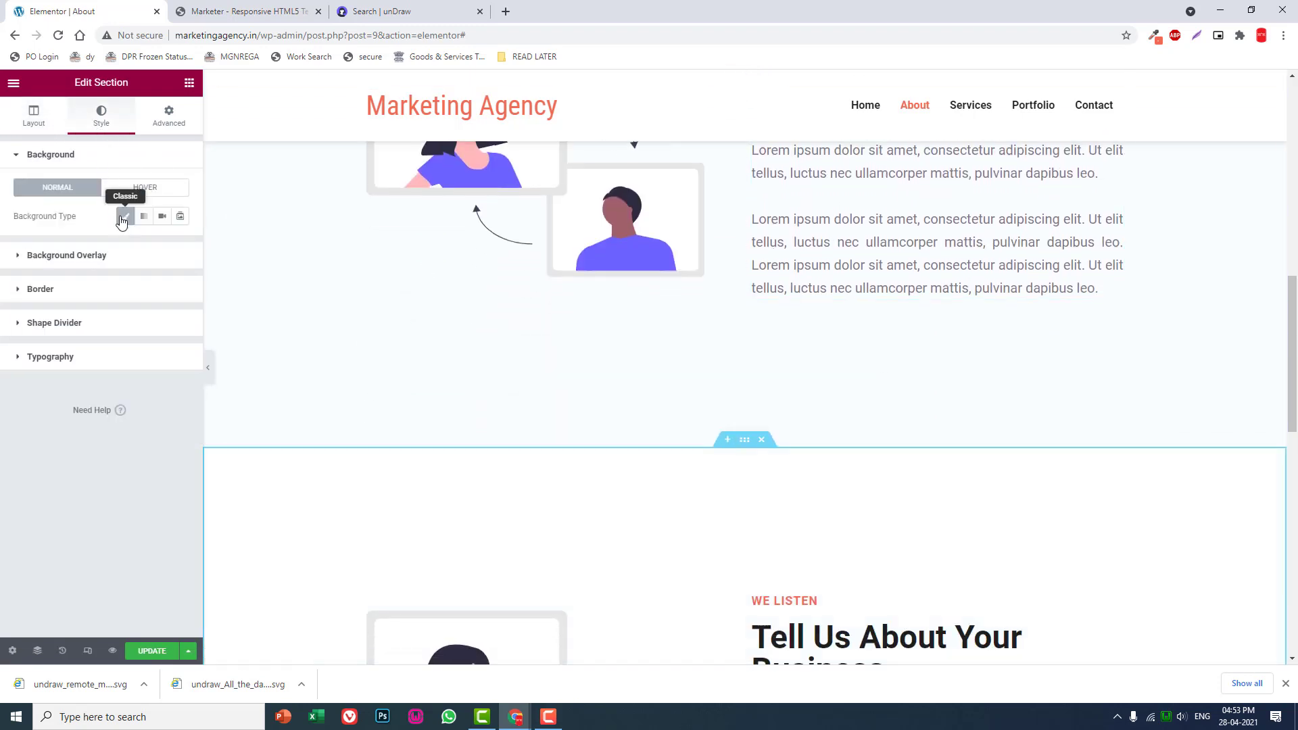
{"action": "scroll", "coordinate": [812, 372], "scroll_direction": "down", "scroll_amount": 3}
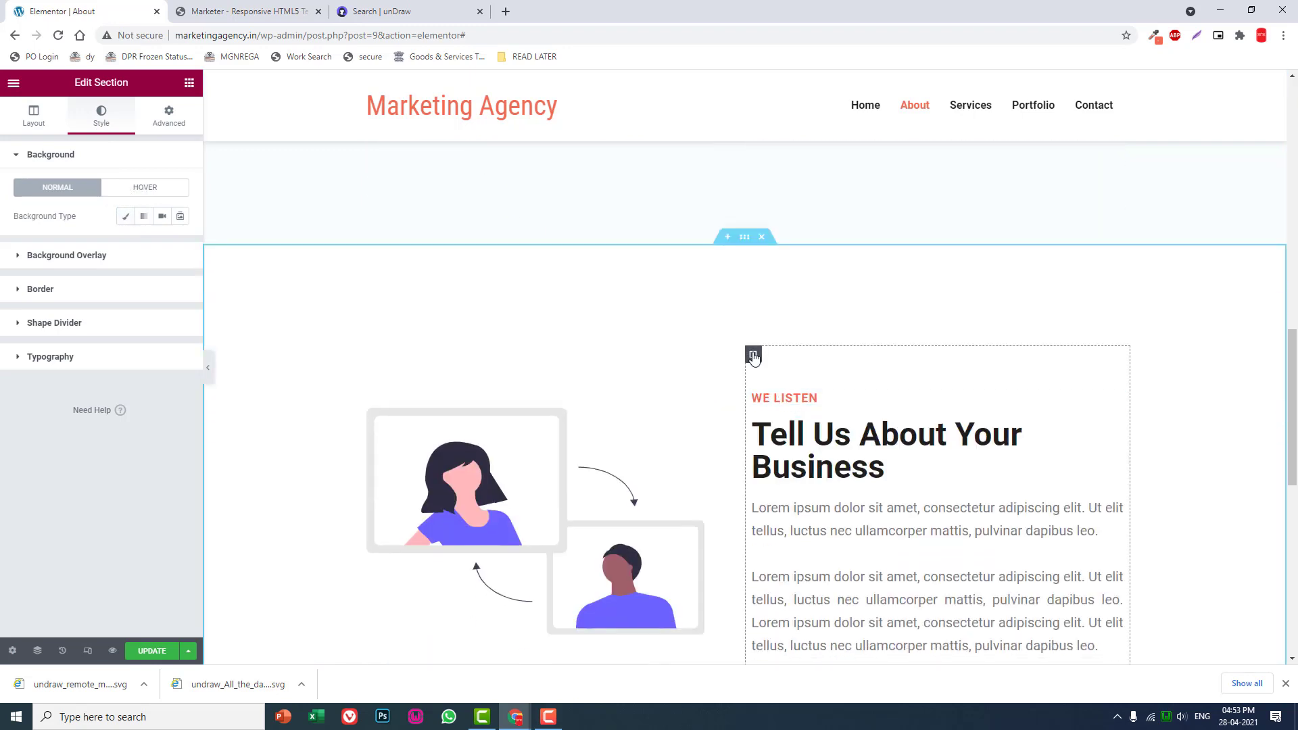
{"action": "left_click_drag", "start_coordinate": [751, 355], "coordinate": [433, 426]}
- Replace the "WE LISTEN" title in the white duplicated section with "WE THINK"
{"action": "left_click", "coordinate": [399, 398]}
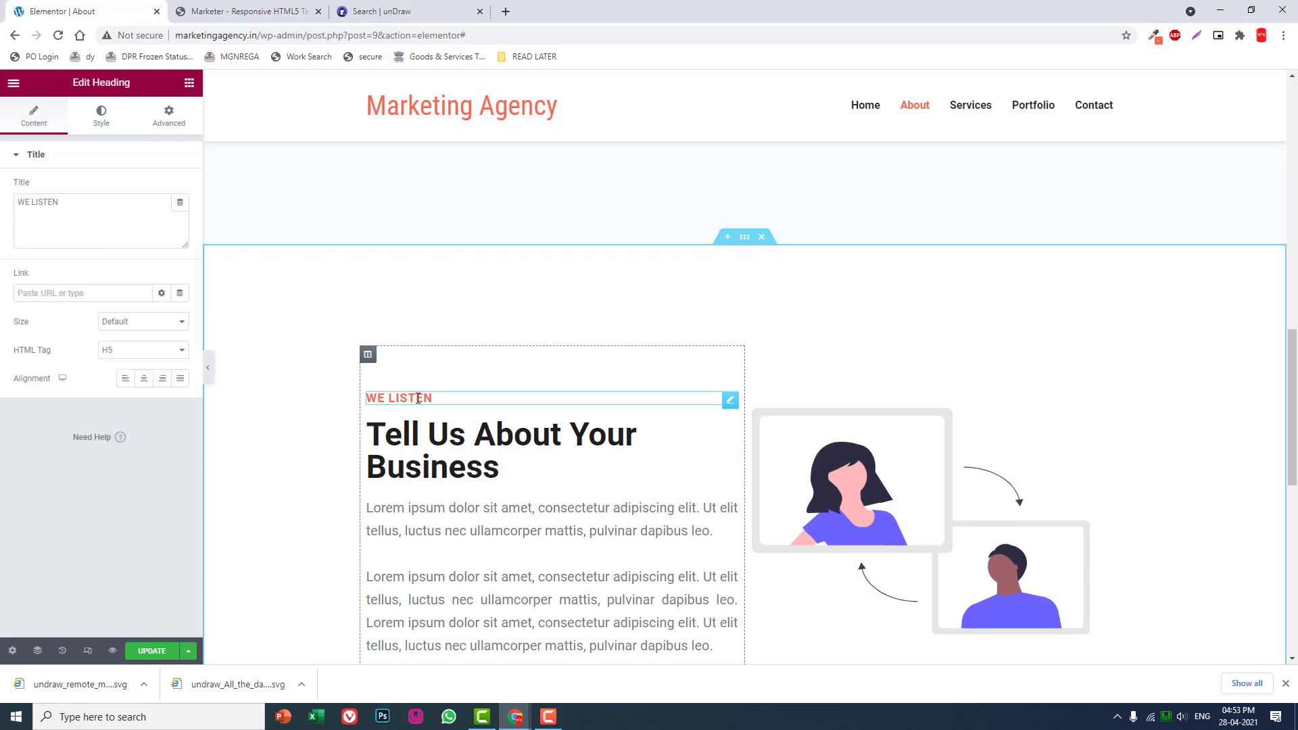
{"action": "left_click", "coordinate": [128, 209]}
{"action": "left_click_drag", "start_coordinate": [128, 209], "coordinate": [2, 229]}
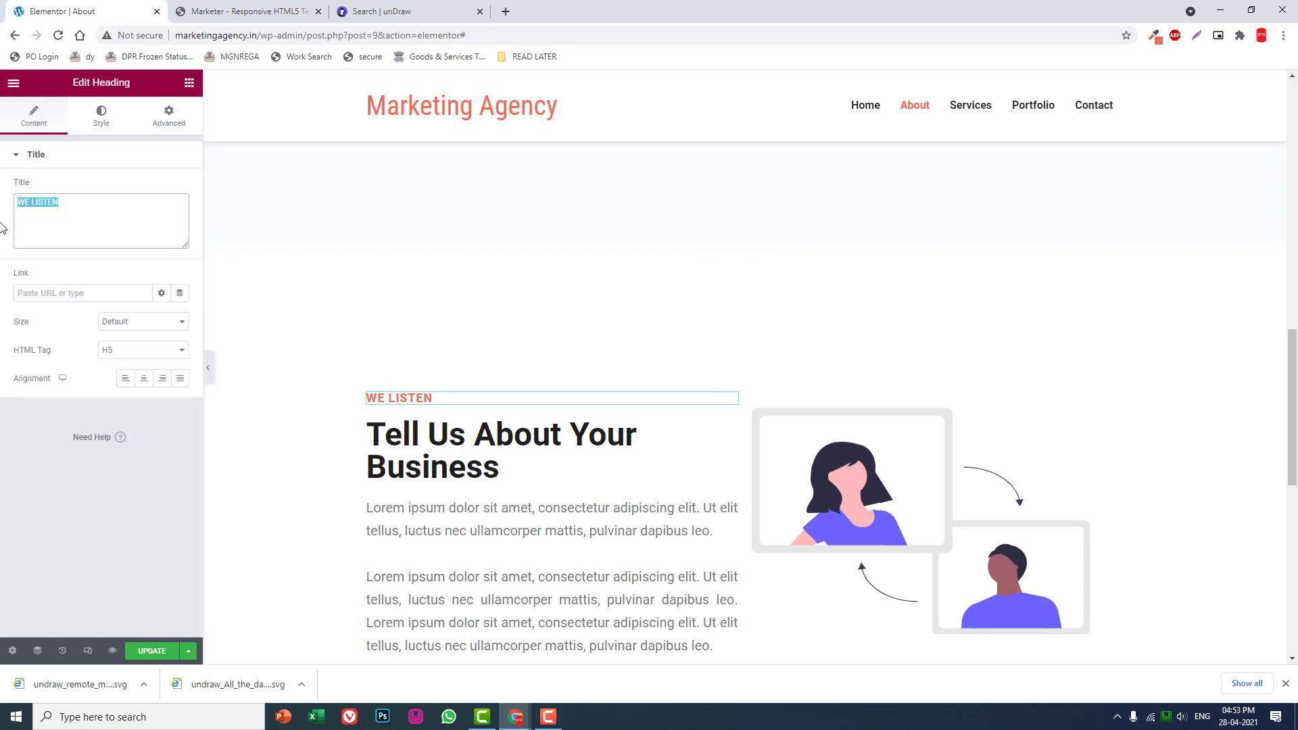
{"action": "type", "text": "we"}
{"action": "key", "text": "BackSpace"}
{"action": "type", "text": "WE THINK"}
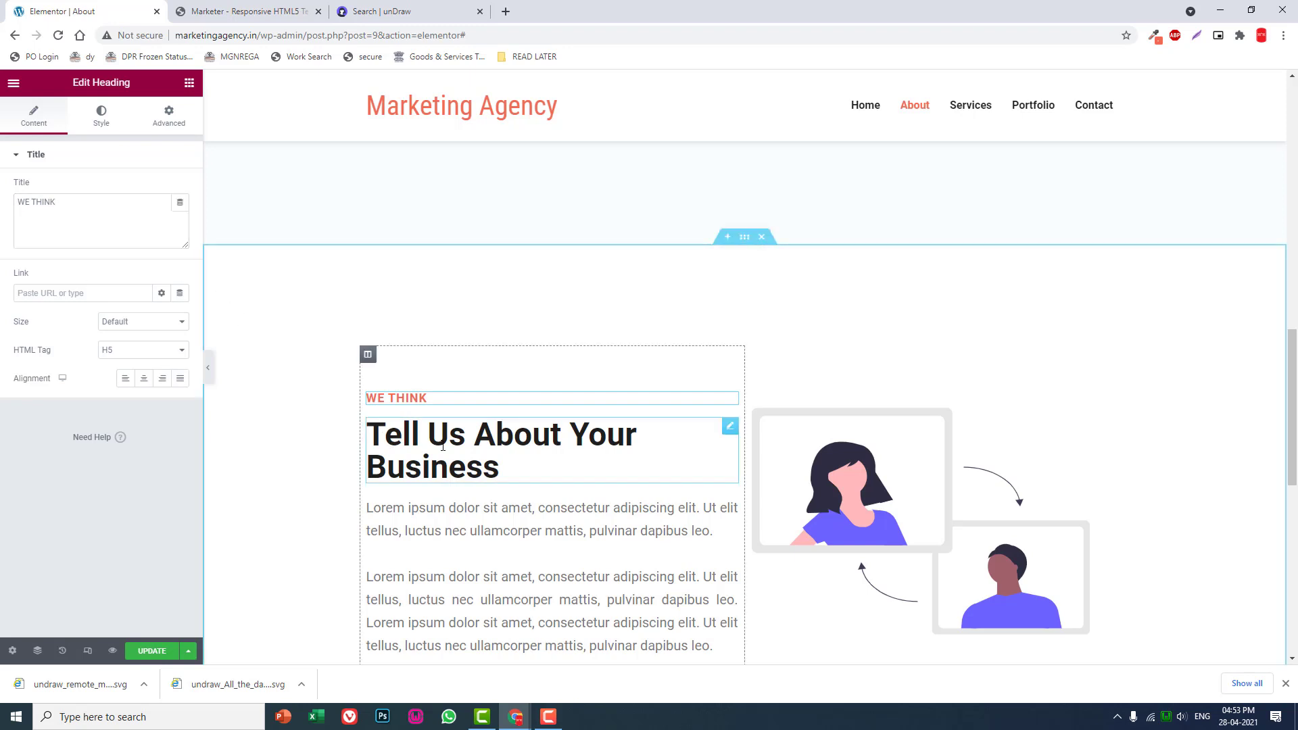
- Replace the "Tell Us About Your Business" heading in the white "WE THINK" section with "Research & Analysis"
{"action": "left_click", "coordinate": [474, 449]}
{"action": "left_click_drag", "start_coordinate": [141, 214], "coordinate": [2, 214]}
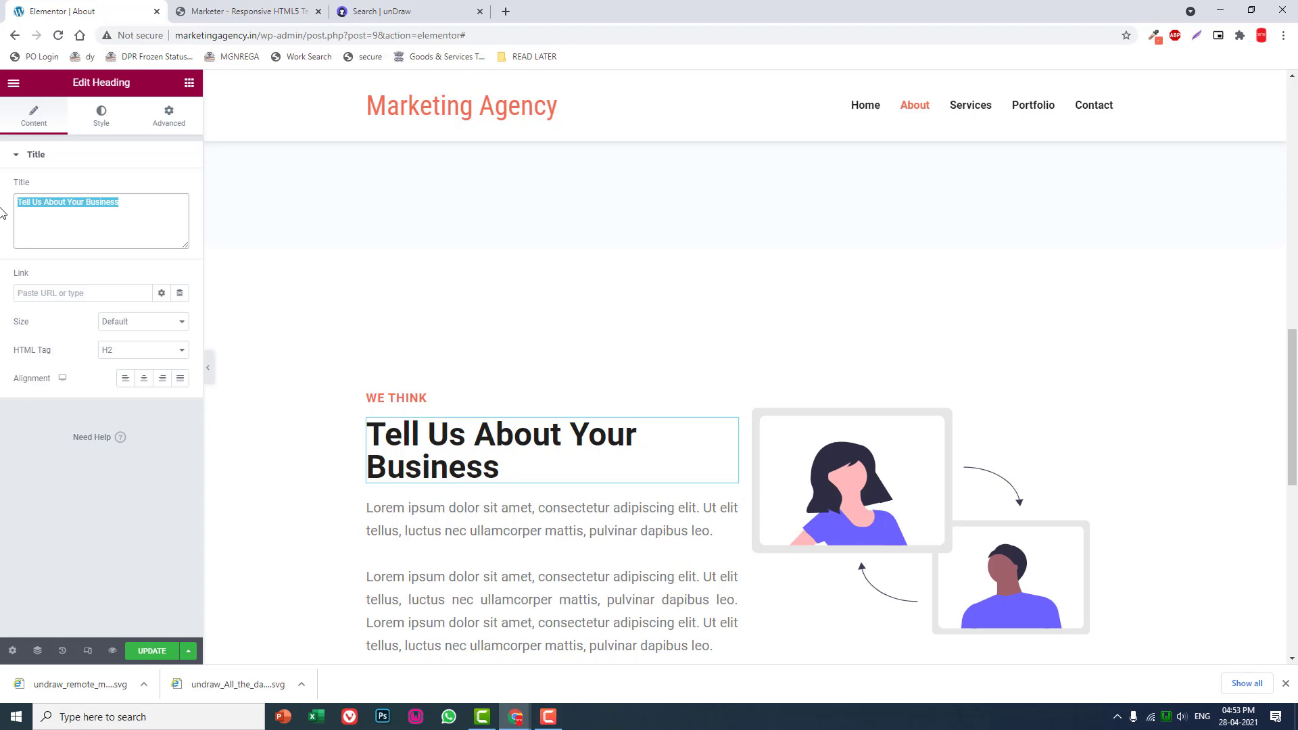
{"action": "type", "text": "a"}
{"action": "key", "text": "BackSpace"}
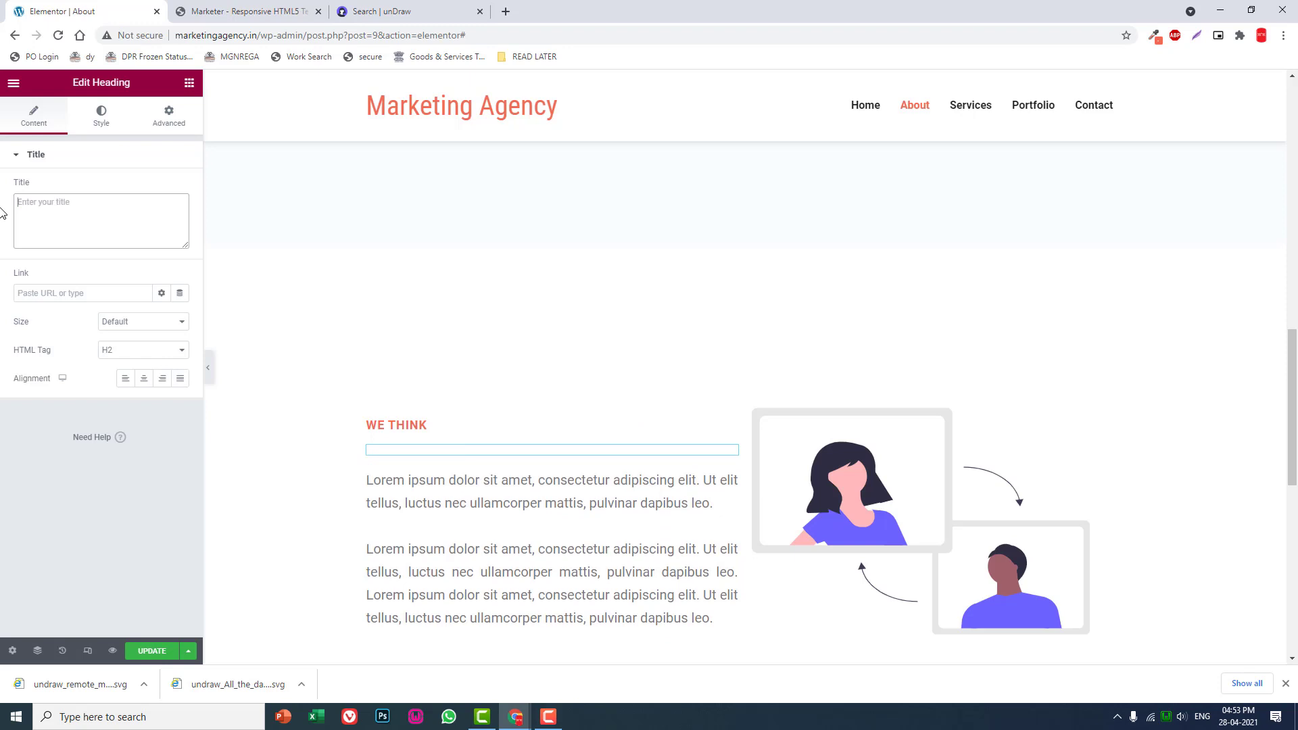
{"action": "type", "text": "b"}
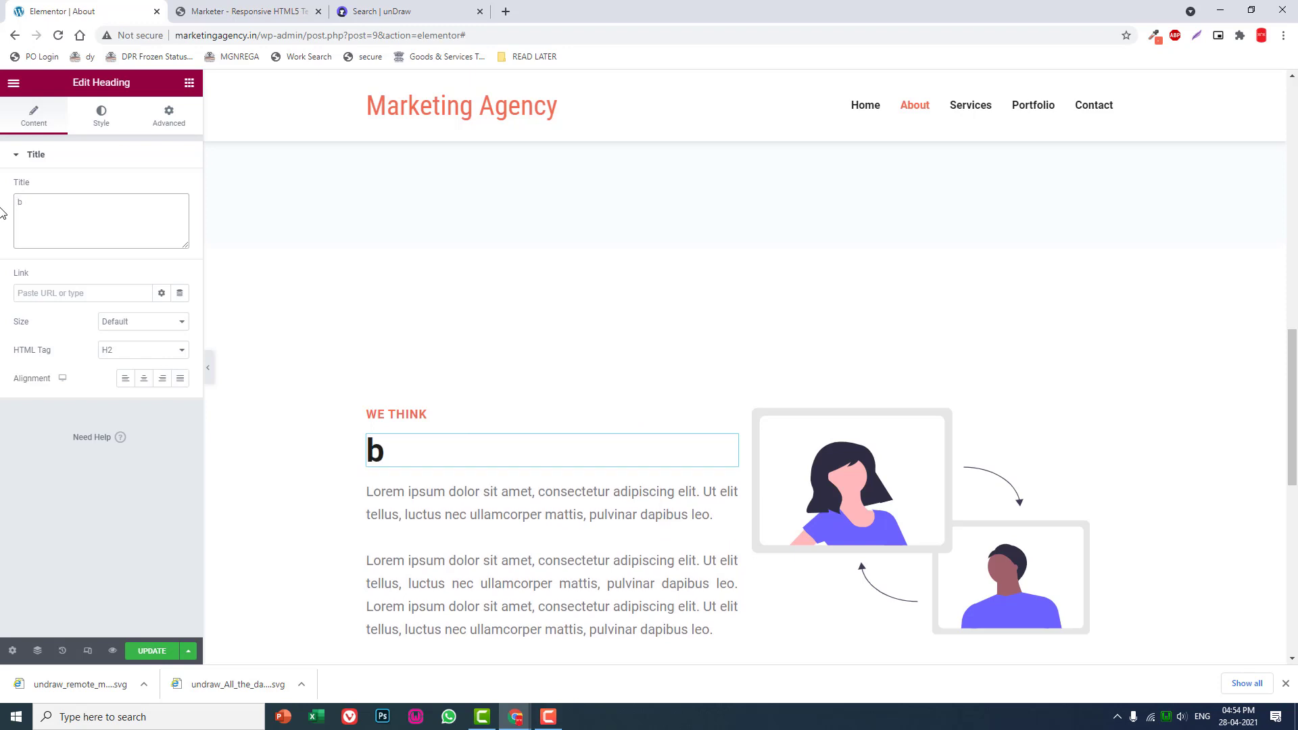
{"action": "key", "text": "BackSpace"}
{"action": "type", "text": "Bu"}
{"action": "key", "text": "BackSpace"}
{"action": "key", "text": "BackSpace"}
{"action": "type", "text": "Resear"}
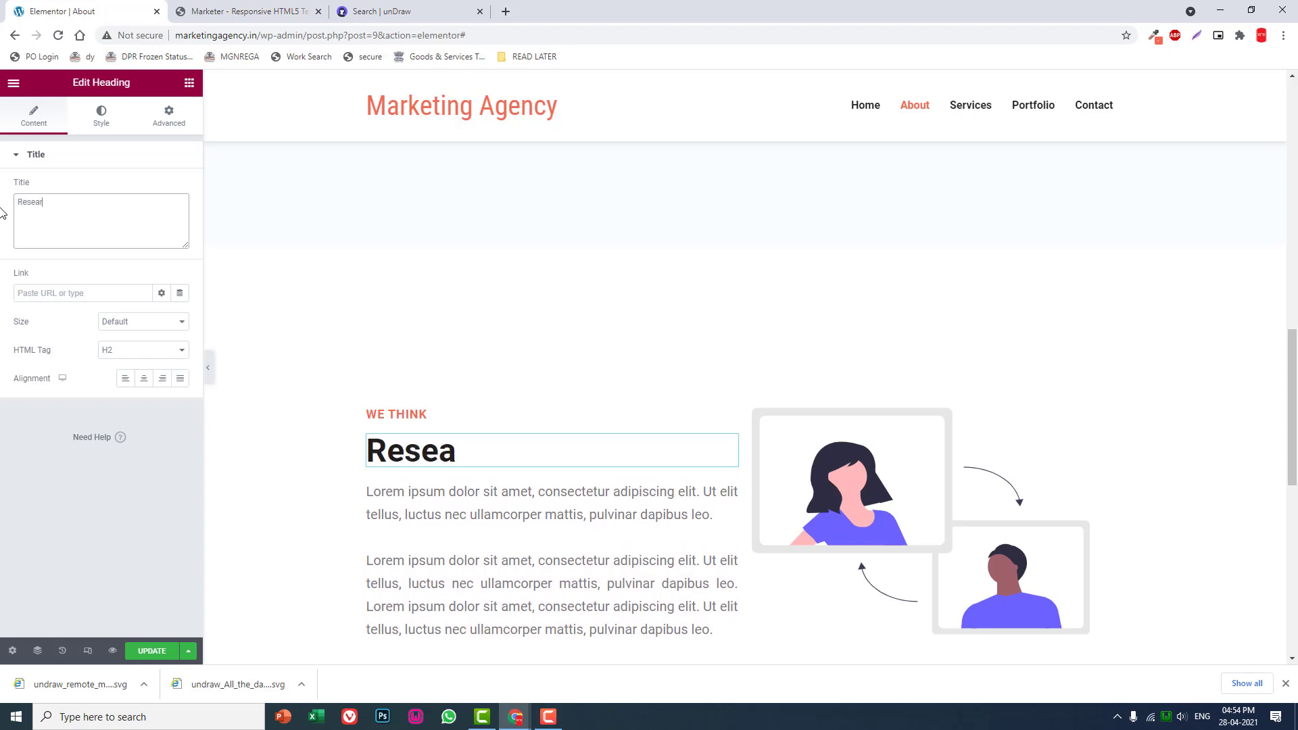
{"action": "type", "text": "ch & "}
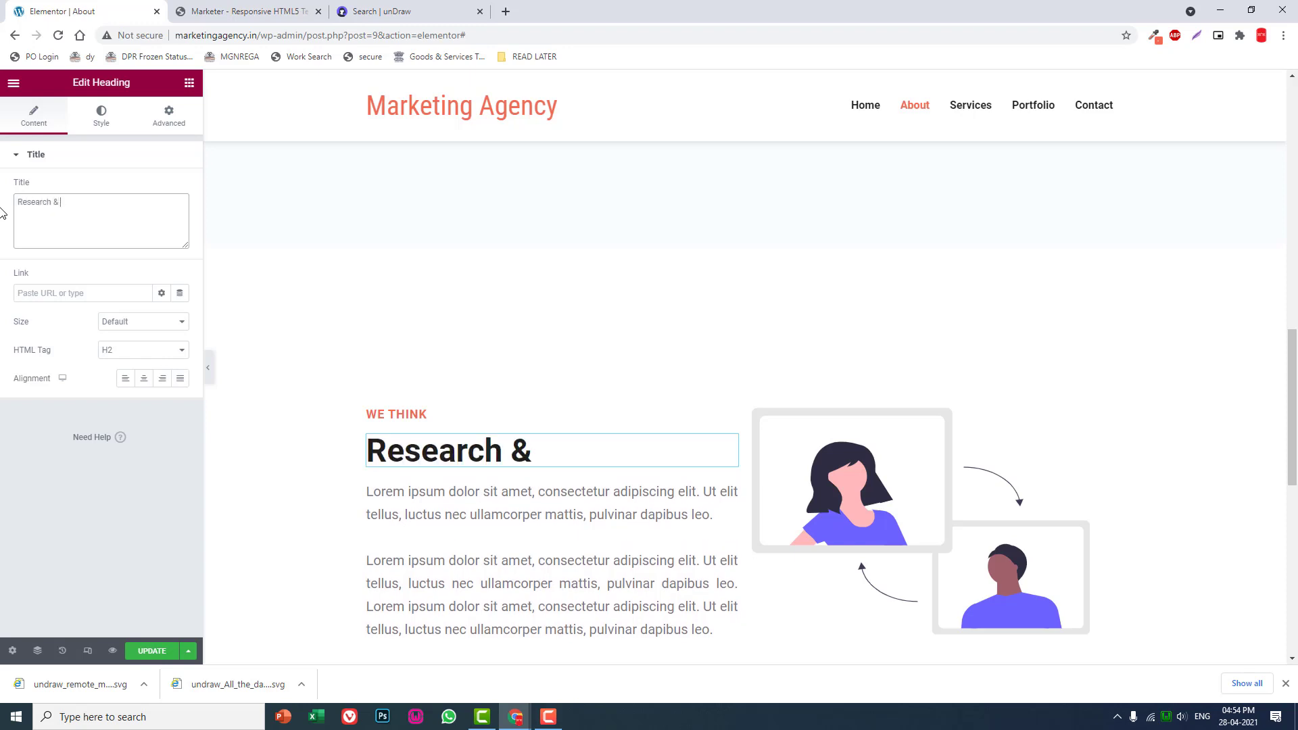
{"action": "type", "text": "An"}
{"action": "key", "text": "BackSpace"}
{"action": "type", "text": "aa"}
{"action": "key", "text": "BackSpace"}
{"action": "key", "text": "BackSpace"}
{"action": "type", "text": "Analysis"}
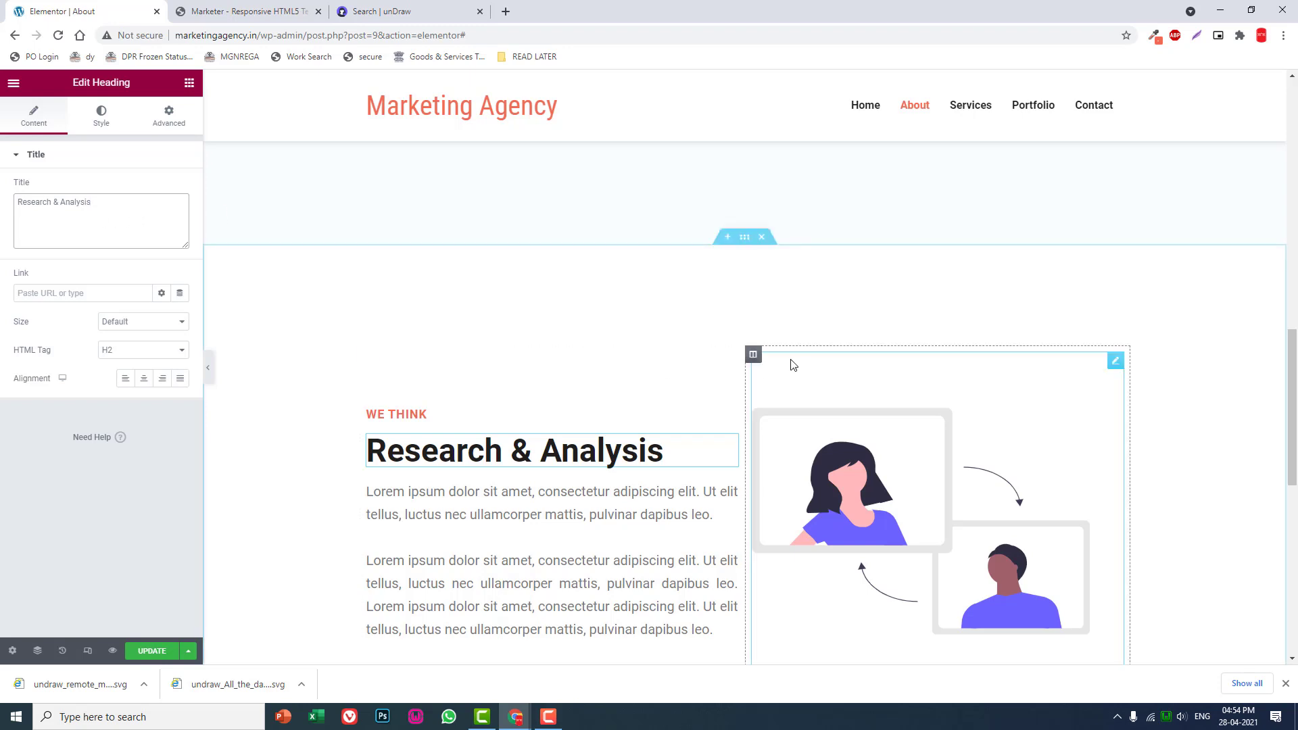
- Duplicate the white "WE THINK" section
{"action": "scroll", "coordinate": [790, 362], "scroll_direction": "down", "scroll_amount": 2}
{"action": "scroll", "coordinate": [752, 312], "scroll_direction": "up", "scroll_amount": 3}
{"action": "right_click", "coordinate": [747, 307]}
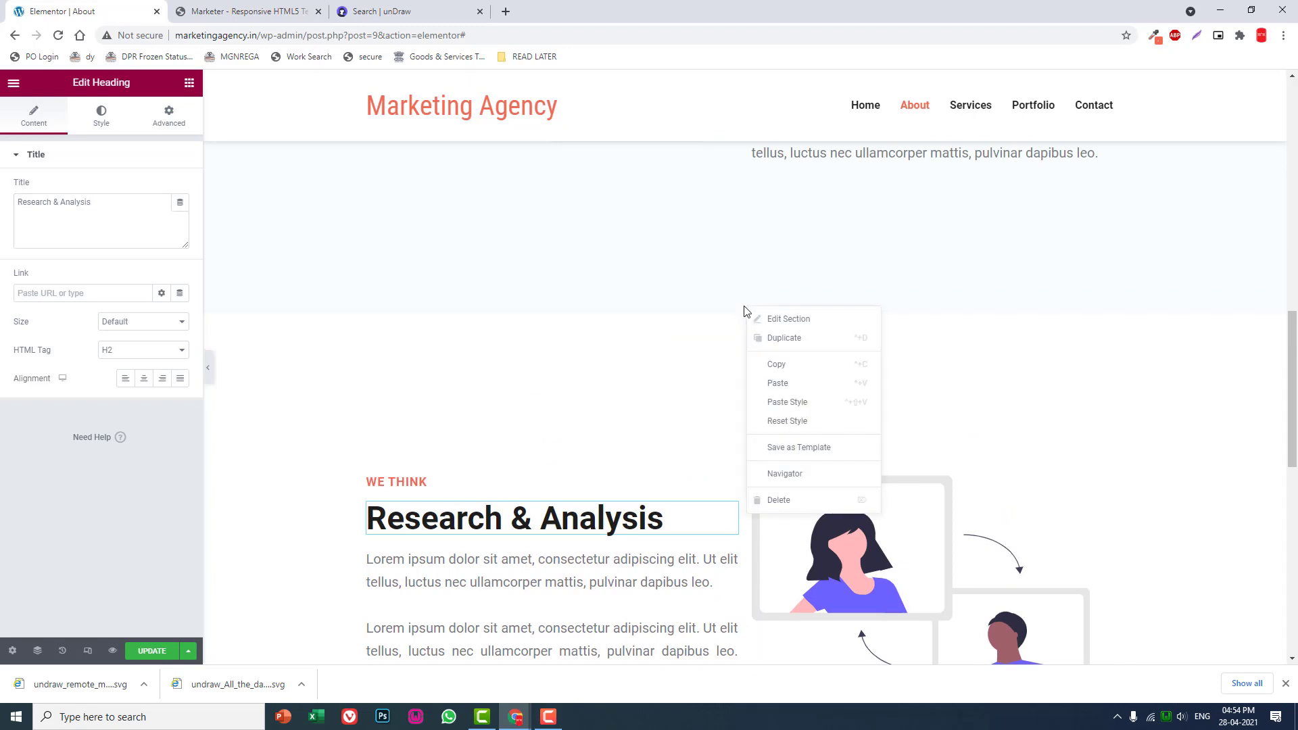
{"action": "left_click", "coordinate": [774, 345]}
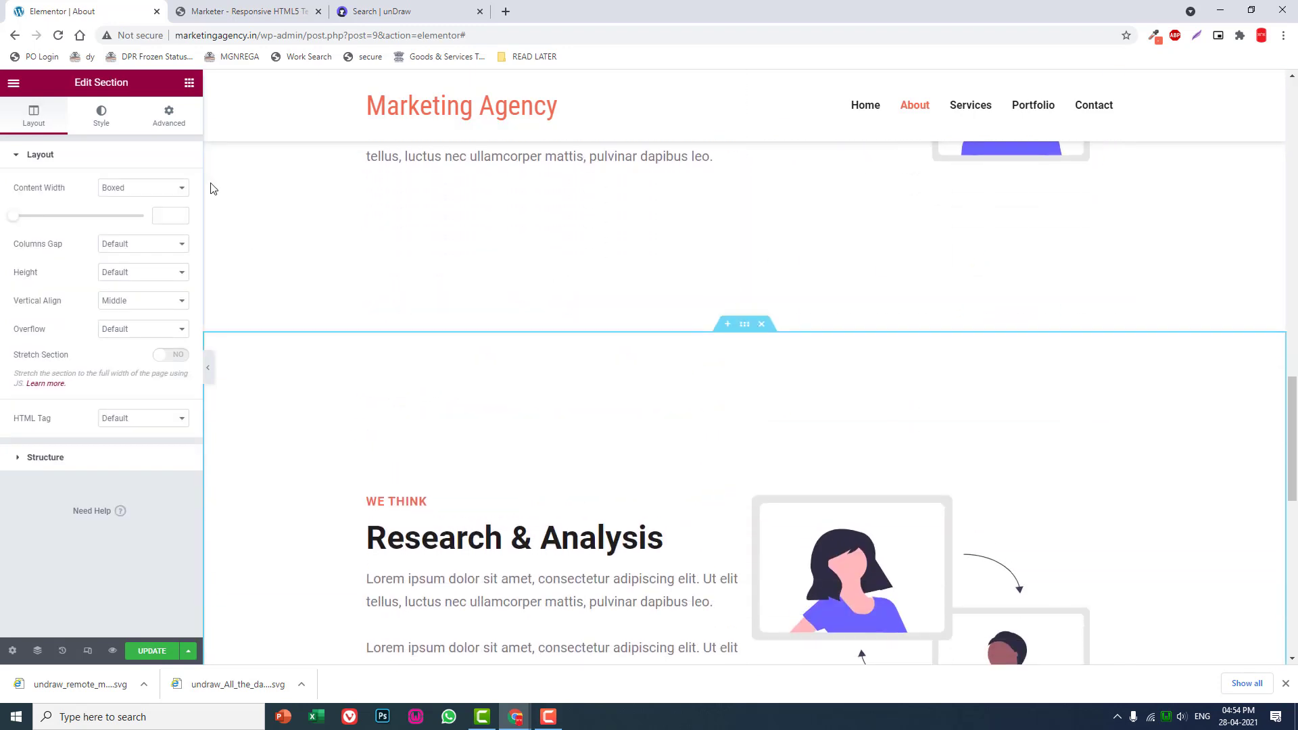
- Give the duplicated "WE THINK" section a classic background in pale orange #FFFDF9 and compare it with the sections above
{"action": "left_click", "coordinate": [102, 115]}
{"action": "left_click", "coordinate": [127, 216]}
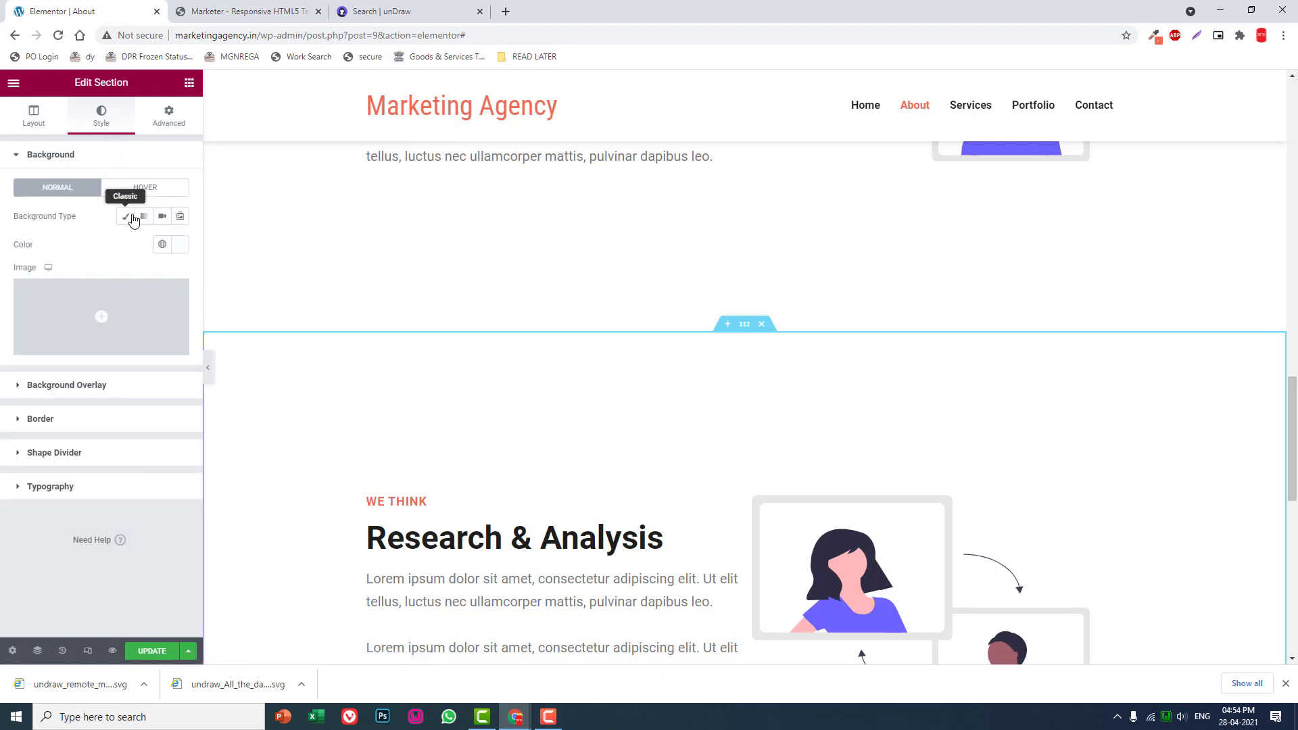
{"action": "left_click", "coordinate": [178, 247]}
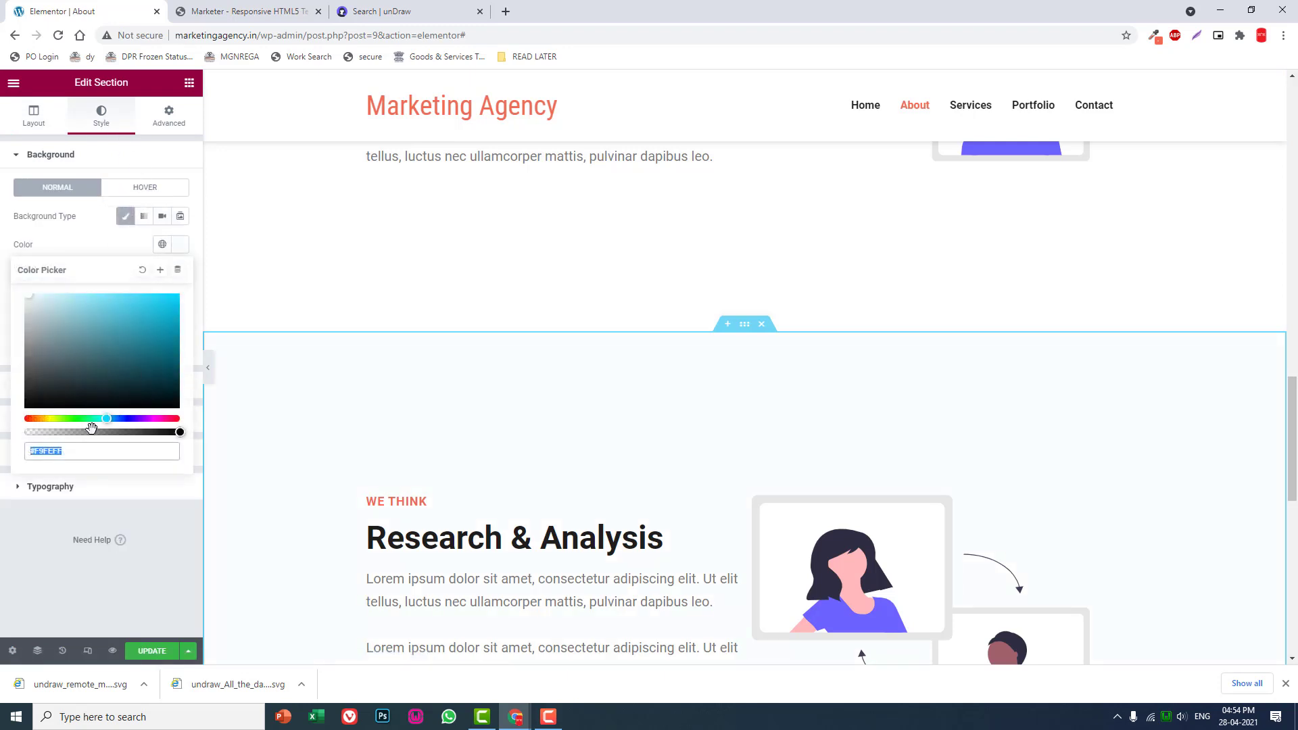
{"action": "left_click", "coordinate": [48, 418]}
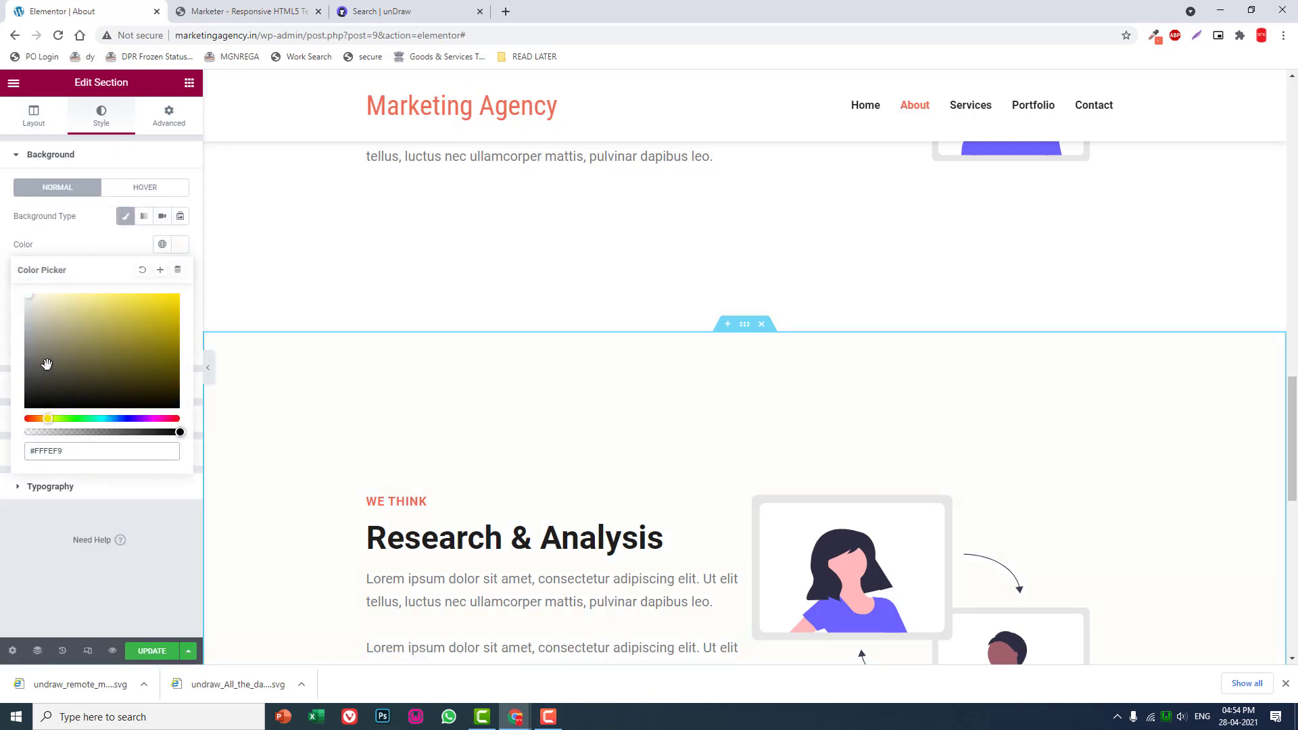
{"action": "left_click", "coordinate": [45, 419]}
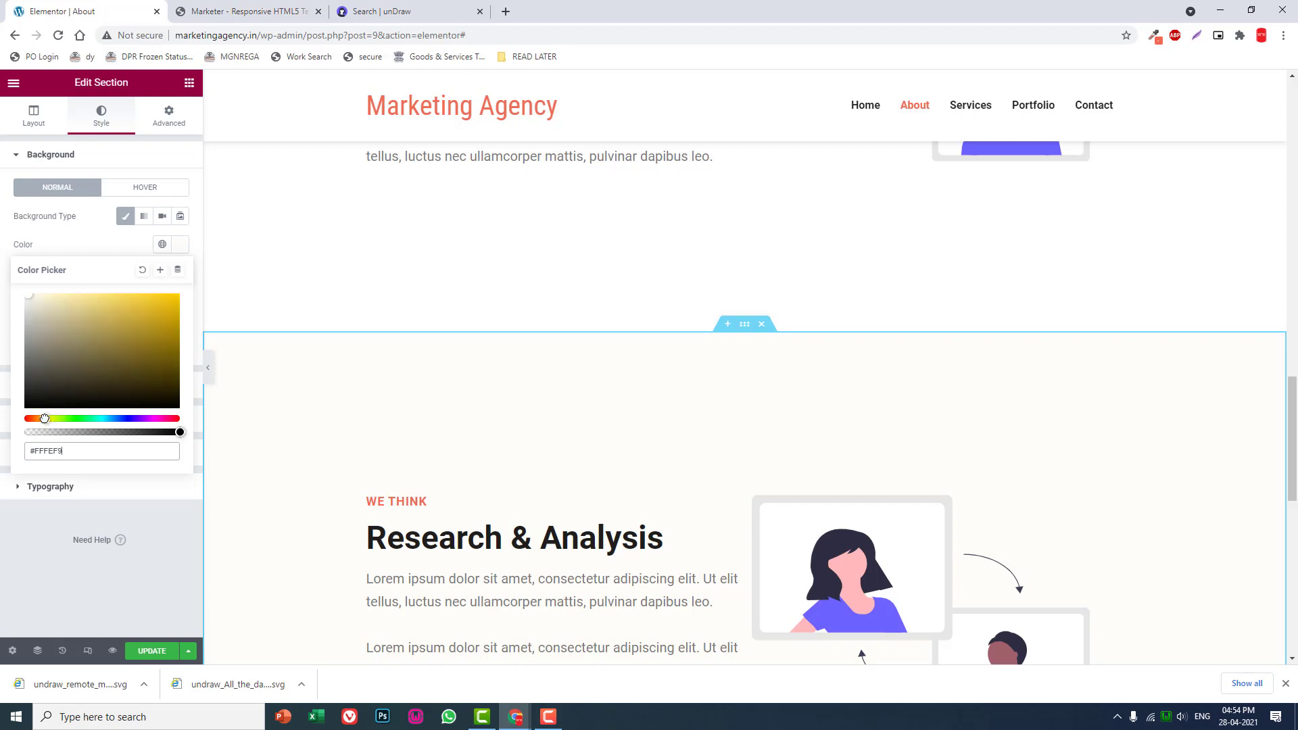
{"action": "left_click_drag", "start_coordinate": [43, 418], "coordinate": [41, 418]}
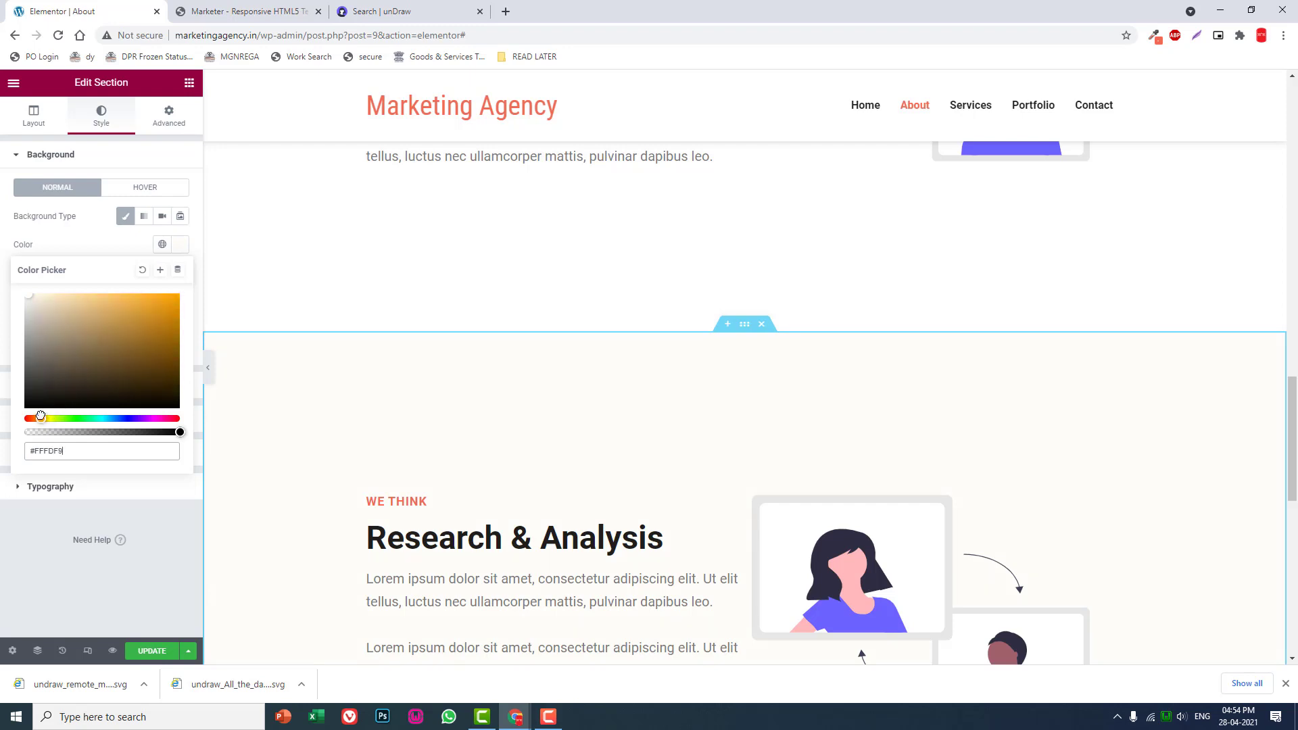
{"action": "scroll", "coordinate": [324, 443], "scroll_direction": "down", "scroll_amount": 1}
{"action": "scroll", "coordinate": [324, 443], "scroll_direction": "up", "scroll_amount": 4}
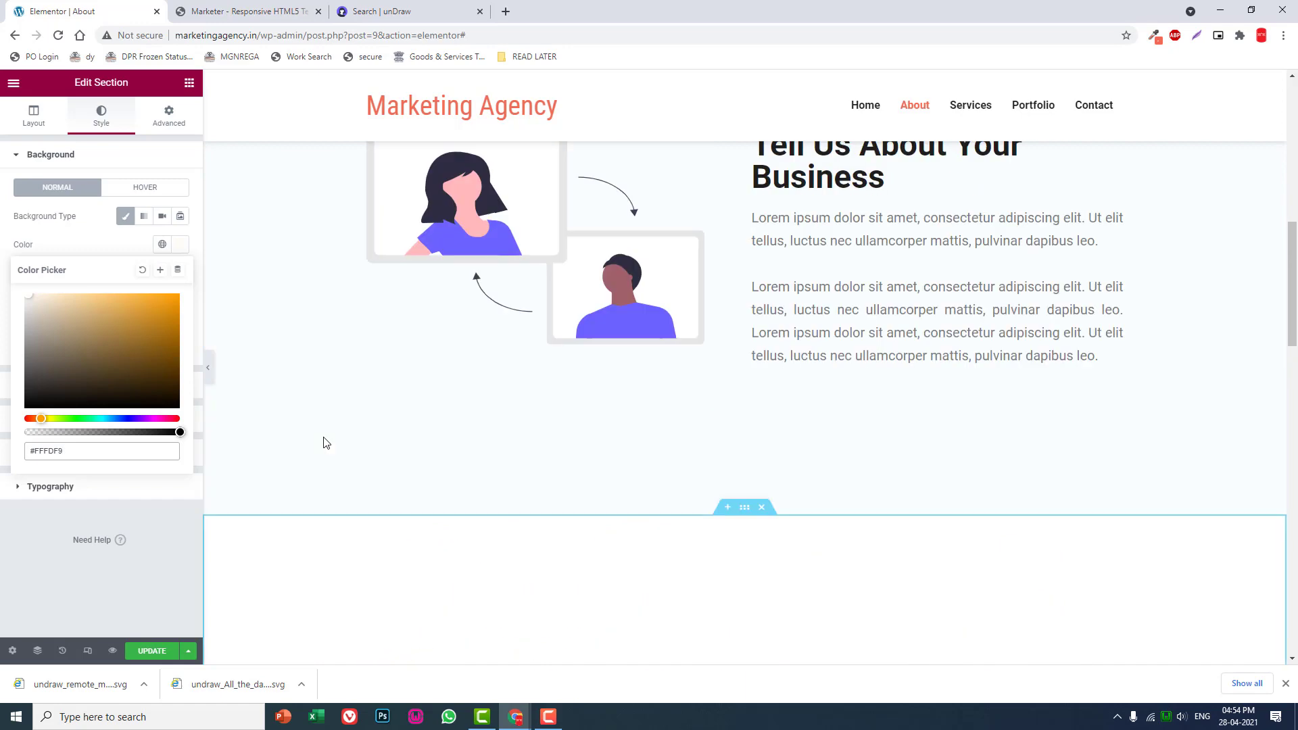
{"action": "scroll", "coordinate": [324, 443], "scroll_direction": "down", "scroll_amount": 5}
{"action": "scroll", "coordinate": [324, 443], "scroll_direction": "up", "scroll_amount": 4}
{"action": "scroll", "coordinate": [324, 443], "scroll_direction": "down", "scroll_amount": 2}
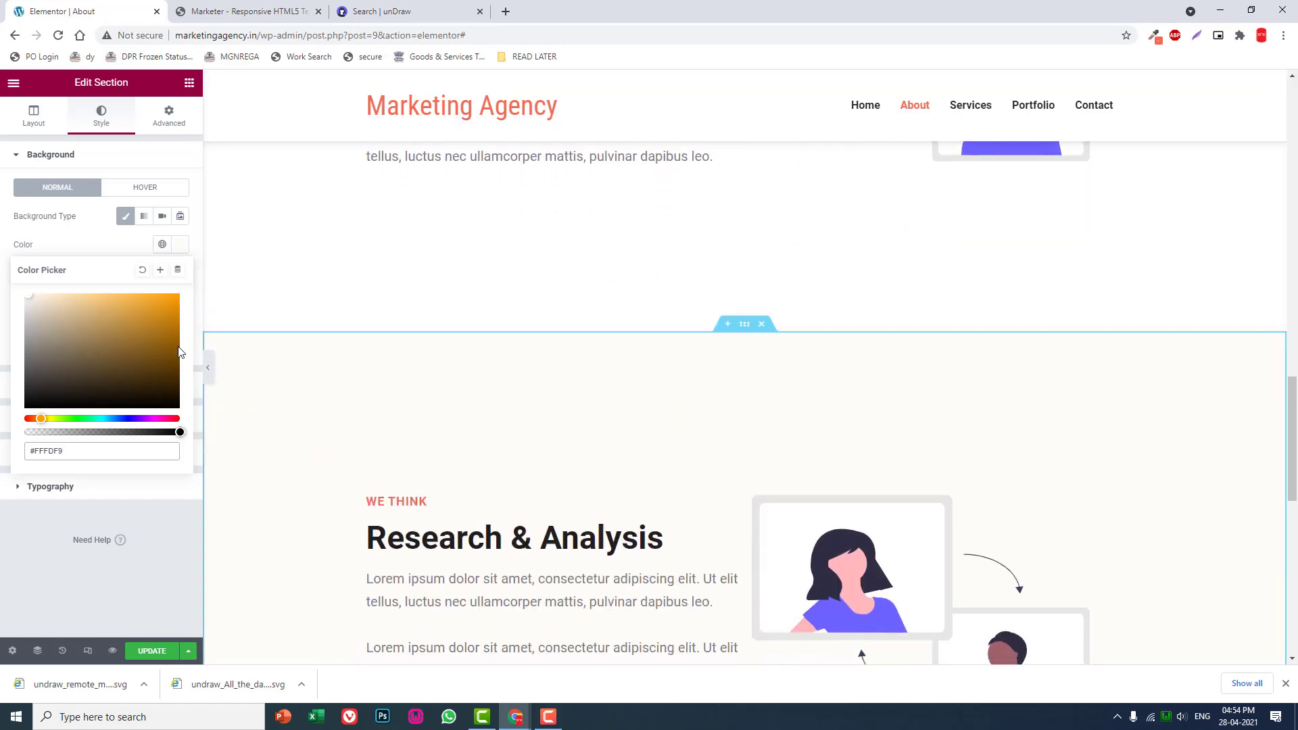
- Adjust the duplicated section's background to a slightly stronger orange tint, #FFFCF6
{"action": "left_click", "coordinate": [175, 301]}
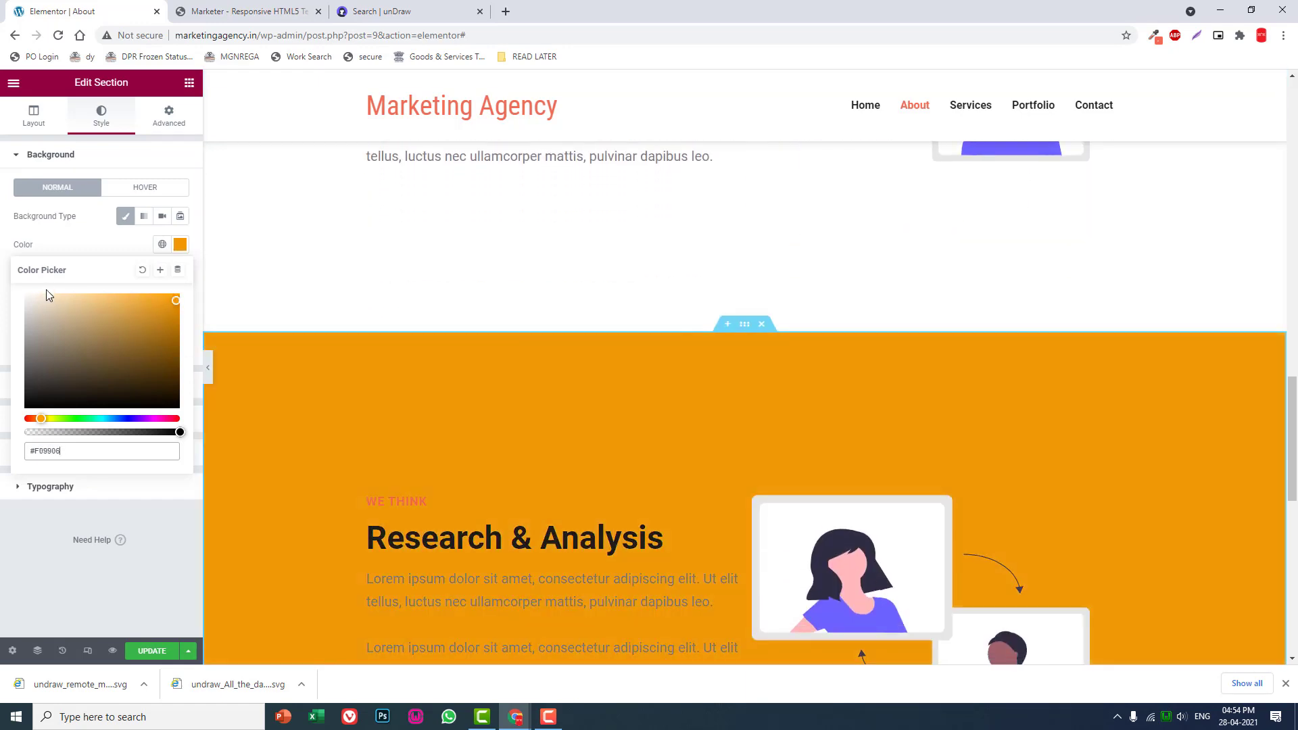
{"action": "left_click", "coordinate": [43, 297]}
{"action": "left_click_drag", "start_coordinate": [42, 297], "coordinate": [39, 296]}
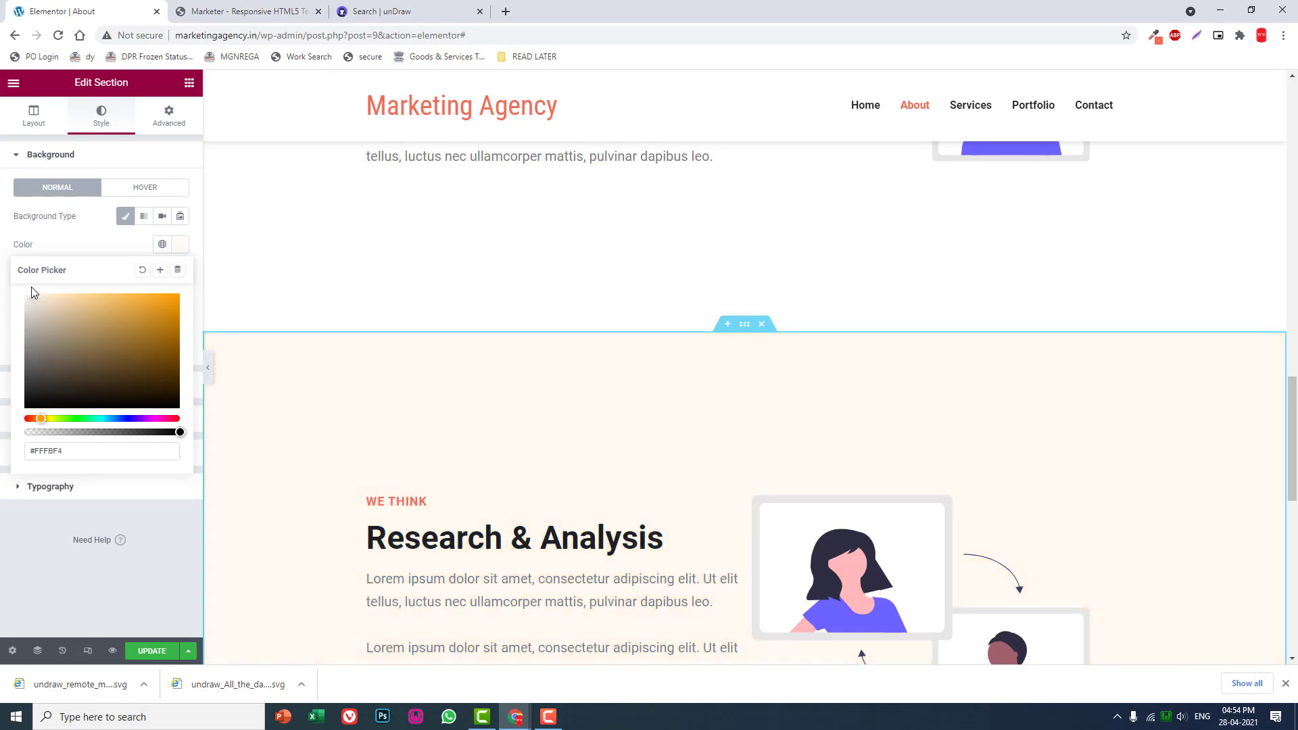
{"action": "left_click_drag", "start_coordinate": [32, 286], "coordinate": [35, 290]}
- Set the alignment of the remote meeting illustration in the orange-tinted section to Right
{"action": "scroll", "coordinate": [643, 350], "scroll_direction": "down", "scroll_amount": 3}
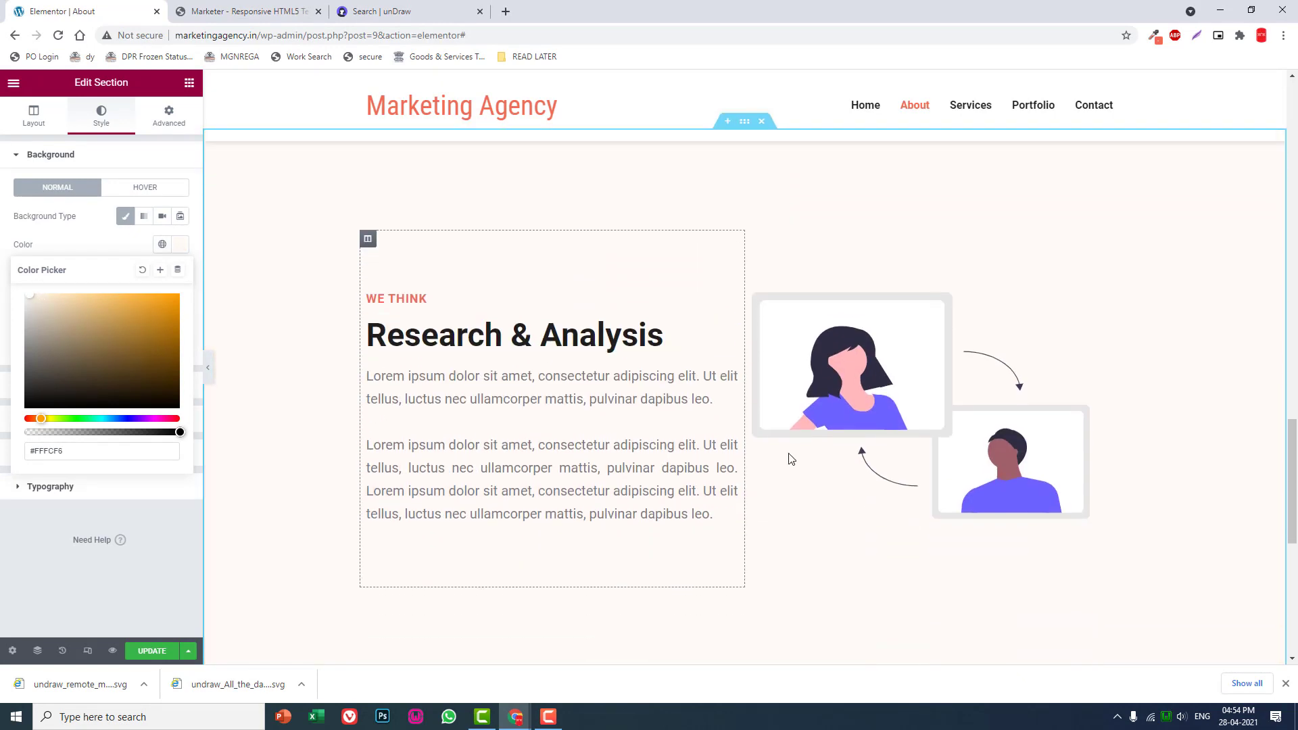
{"action": "left_click", "coordinate": [791, 460]}
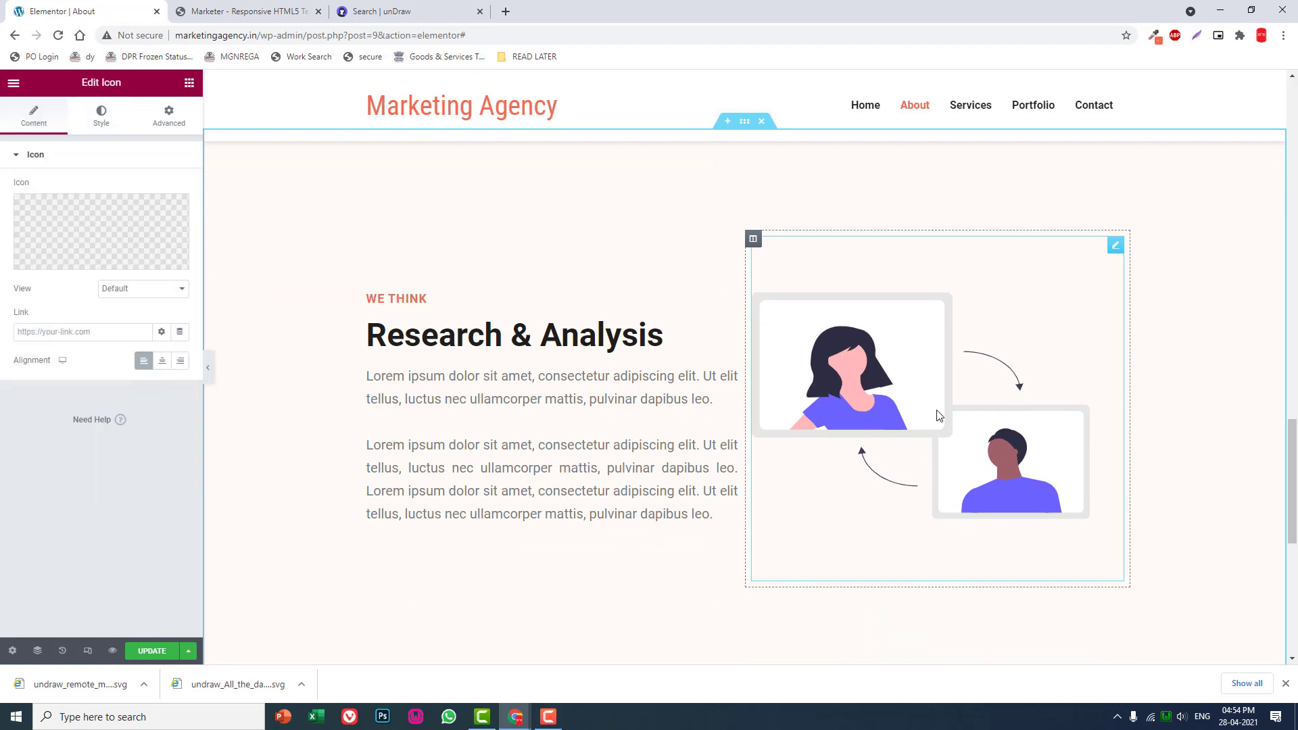
{"action": "left_click", "coordinate": [180, 362]}
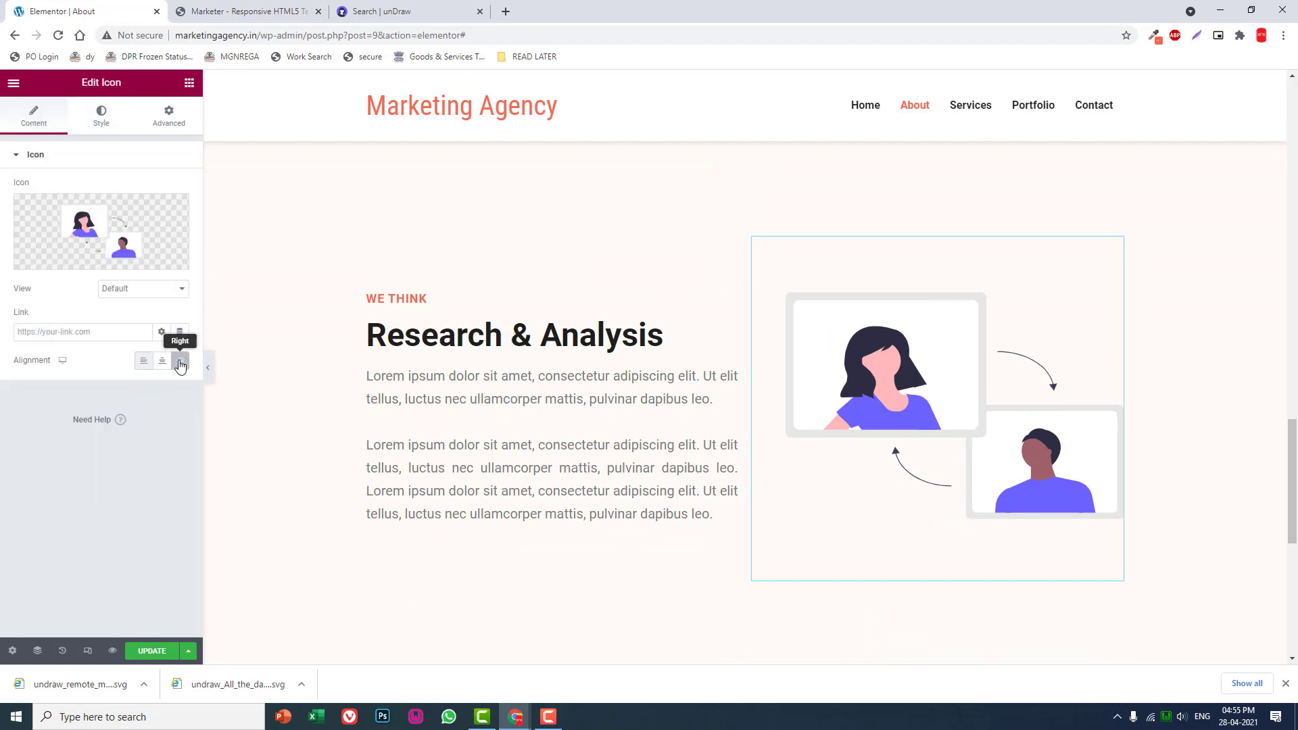
- Switch to the unDraw site and search its illustrations for "analysis"
{"action": "left_click", "coordinate": [275, 10]}
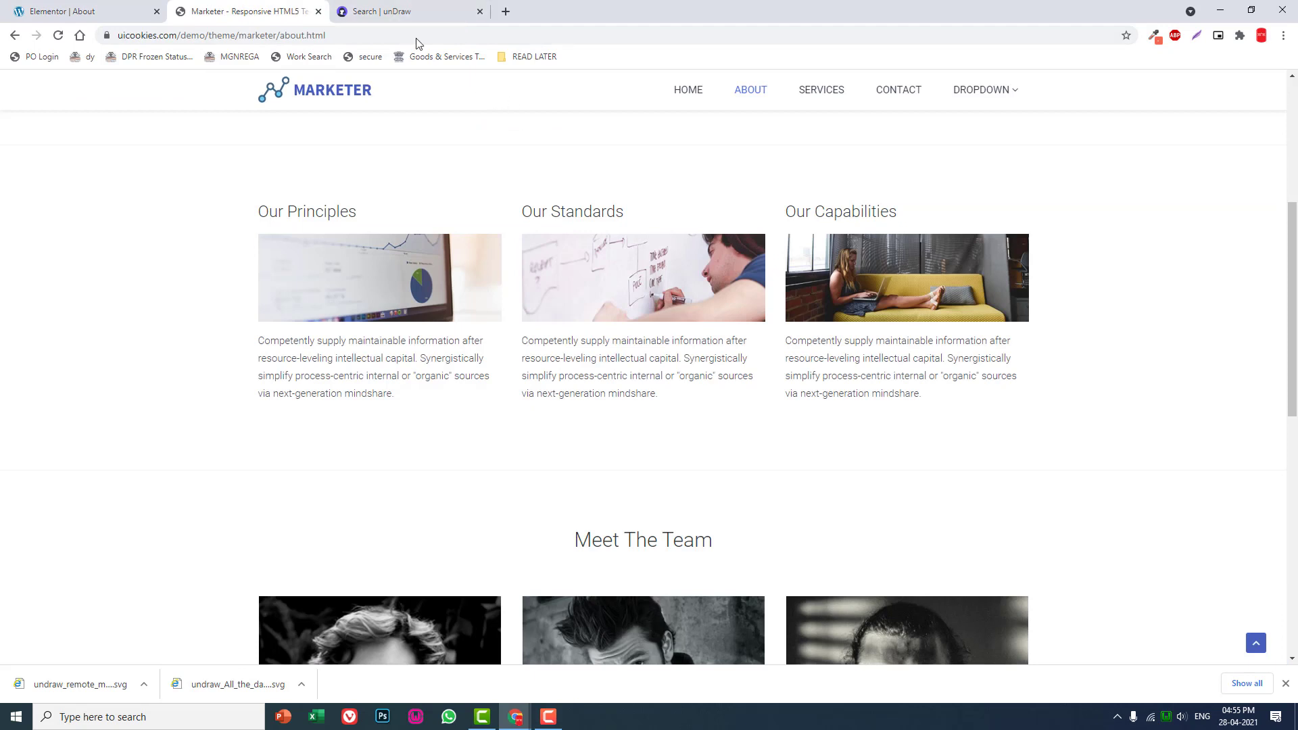
{"action": "left_click", "coordinate": [391, 5]}
{"action": "left_click", "coordinate": [510, 158]}
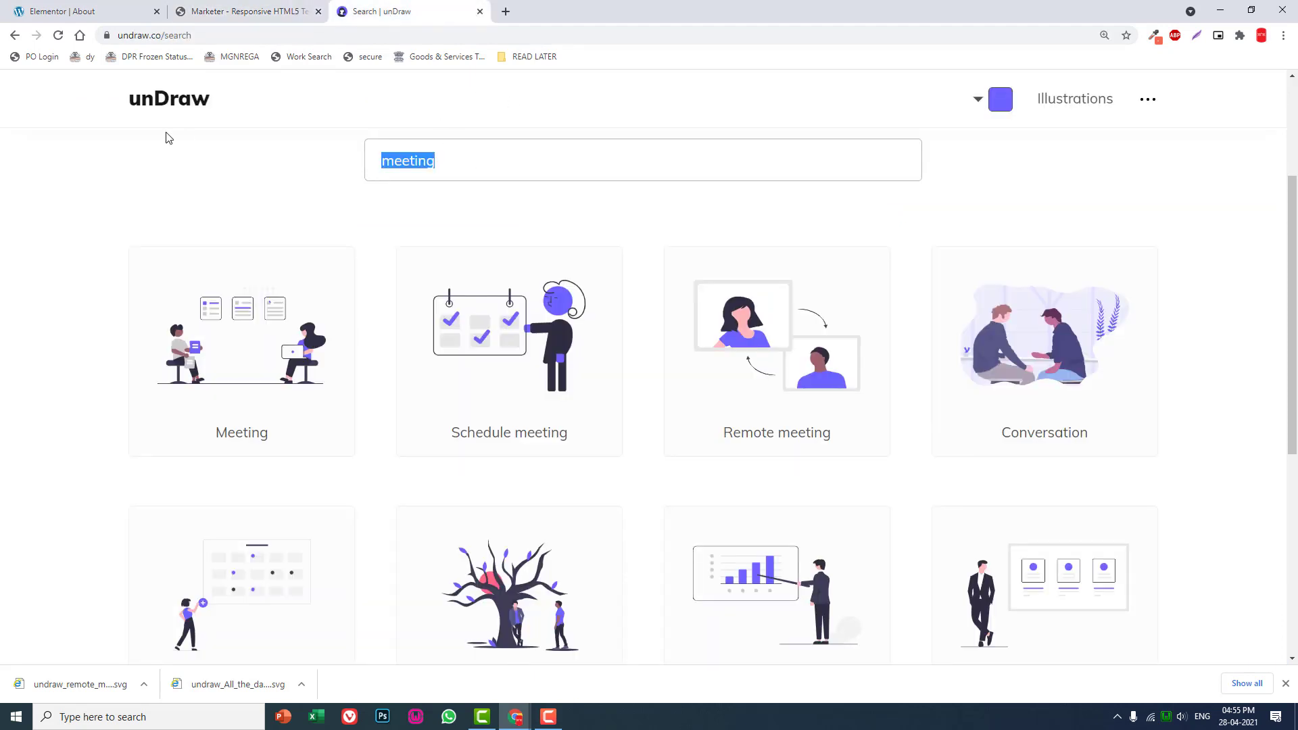
{"action": "type", "text": "analysis"}
- Browse the analysis illustrations and download "Detailed analysis" as an SVG
{"action": "scroll", "coordinate": [365, 241], "scroll_direction": "down", "scroll_amount": 2}
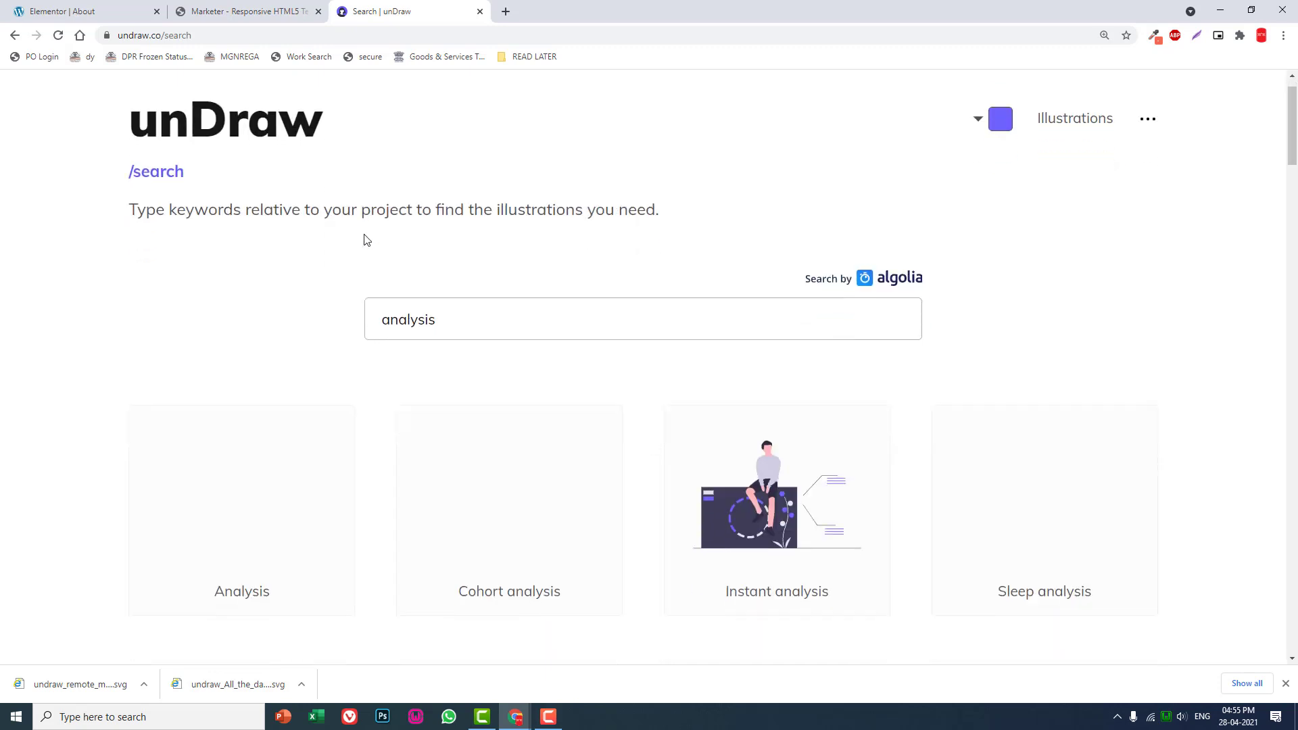
{"action": "scroll", "coordinate": [365, 240], "scroll_direction": "down", "scroll_amount": 2}
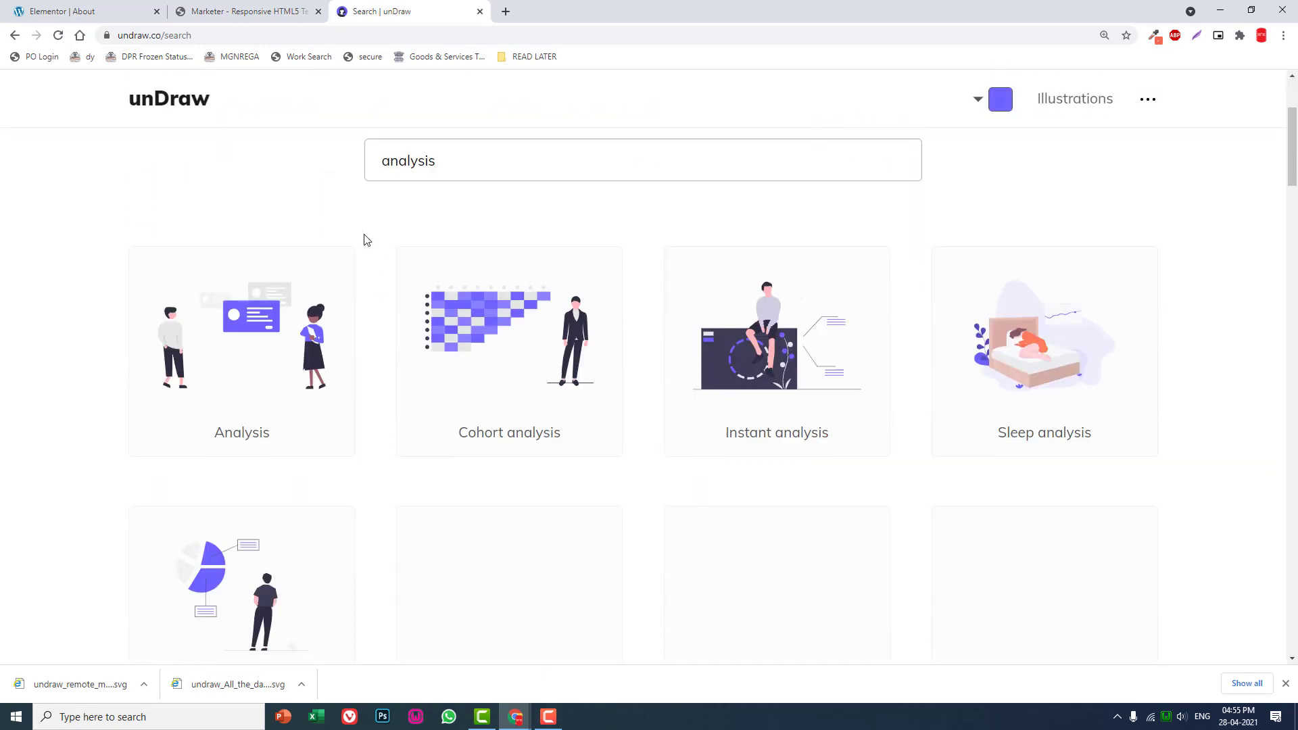
{"action": "scroll", "coordinate": [365, 240], "scroll_direction": "down", "scroll_amount": 1}
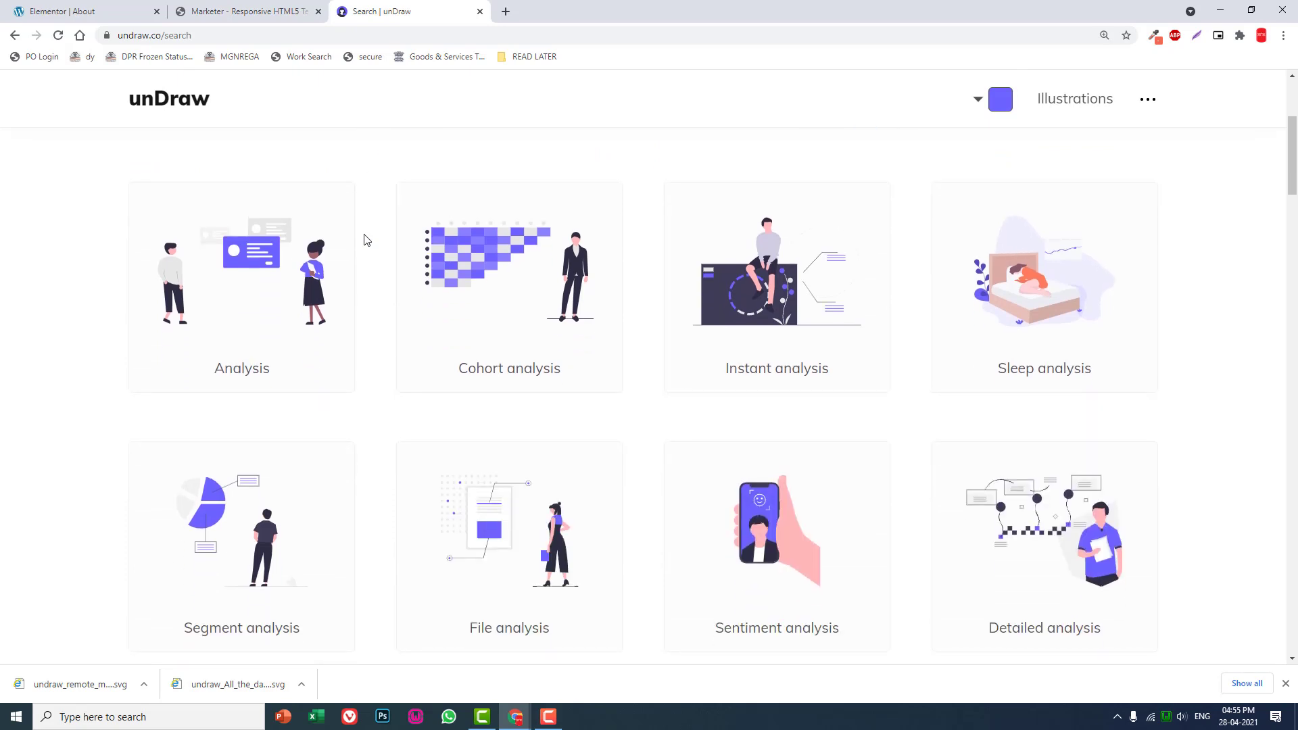
{"action": "scroll", "coordinate": [365, 240], "scroll_direction": "down", "scroll_amount": 2}
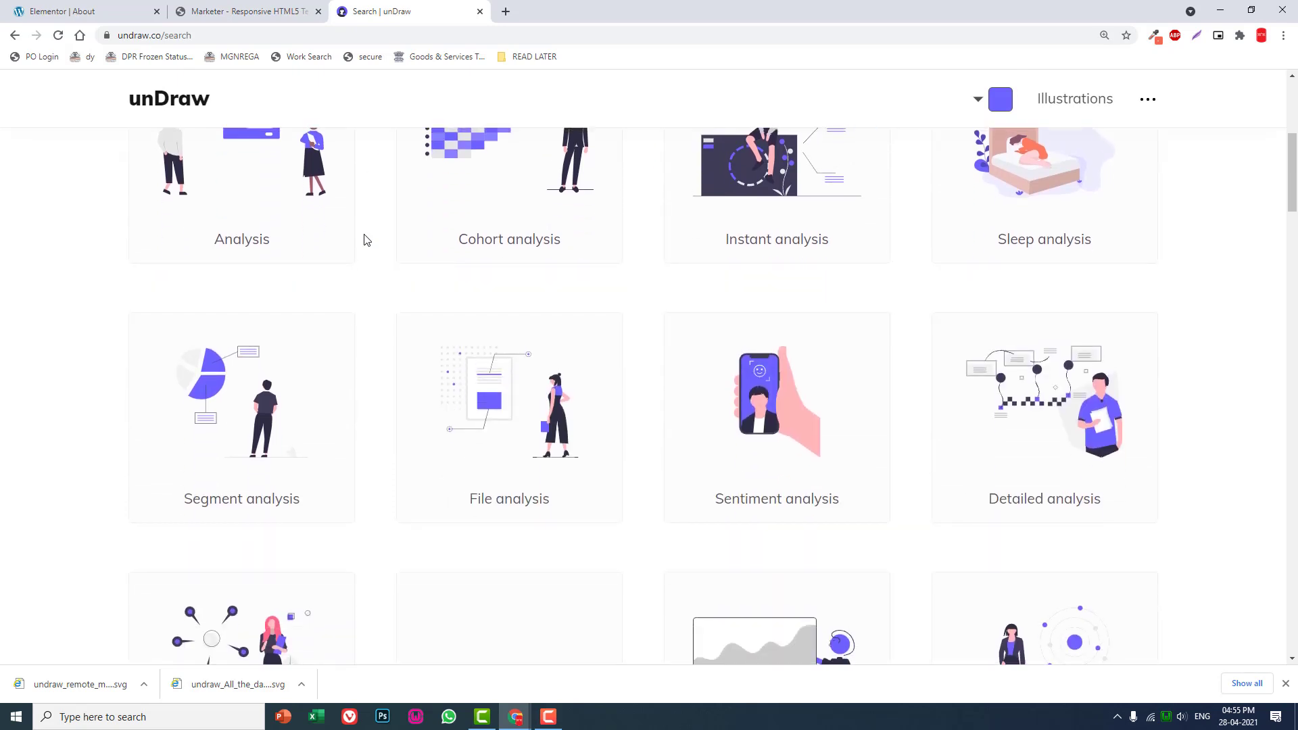
{"action": "scroll", "coordinate": [364, 240], "scroll_direction": "down", "scroll_amount": 2}
{"action": "scroll", "coordinate": [364, 240], "scroll_direction": "up", "scroll_amount": 1}
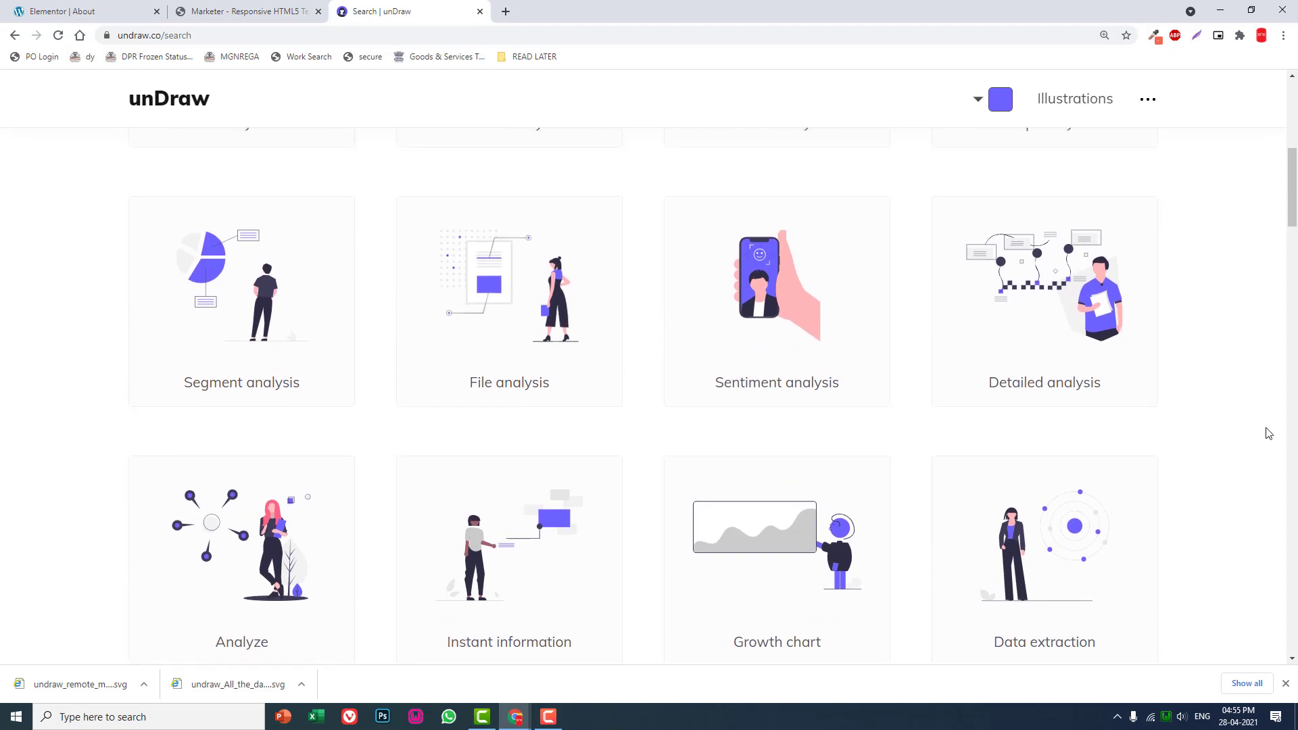
{"action": "left_click", "coordinate": [1016, 291]}
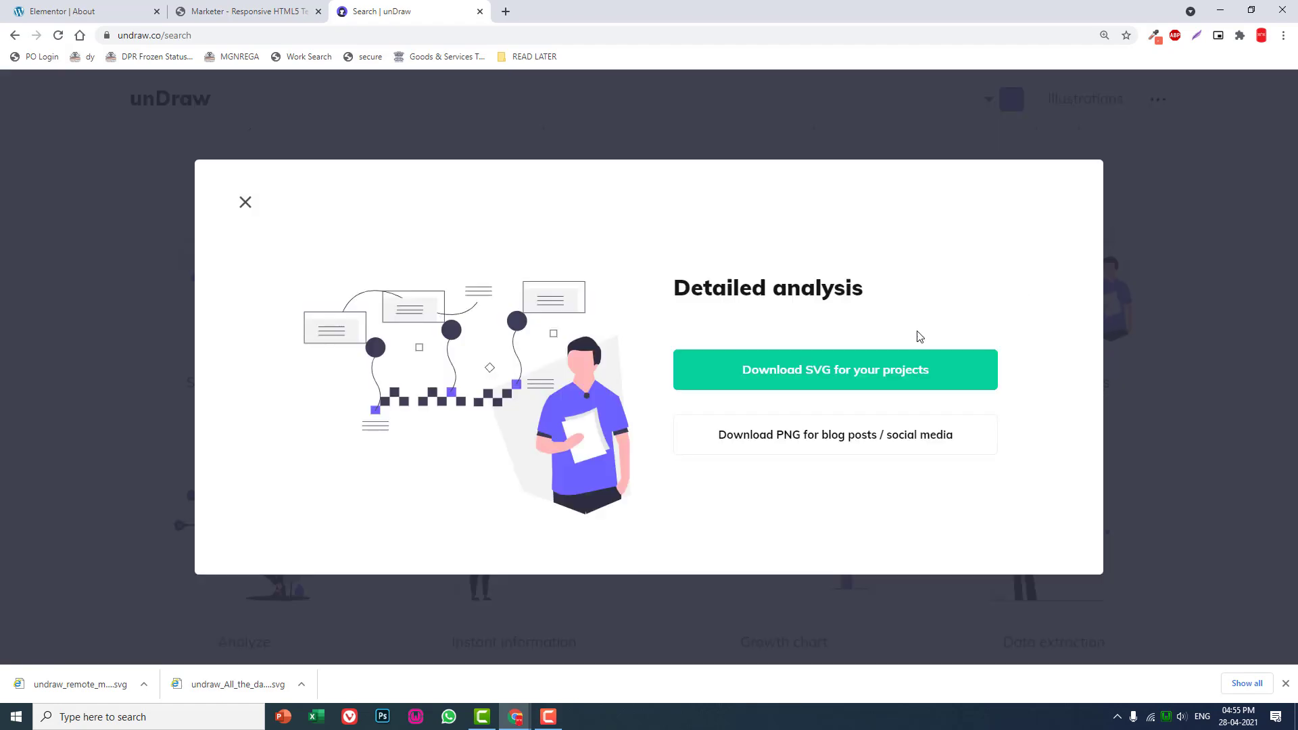
{"action": "left_click", "coordinate": [869, 382]}
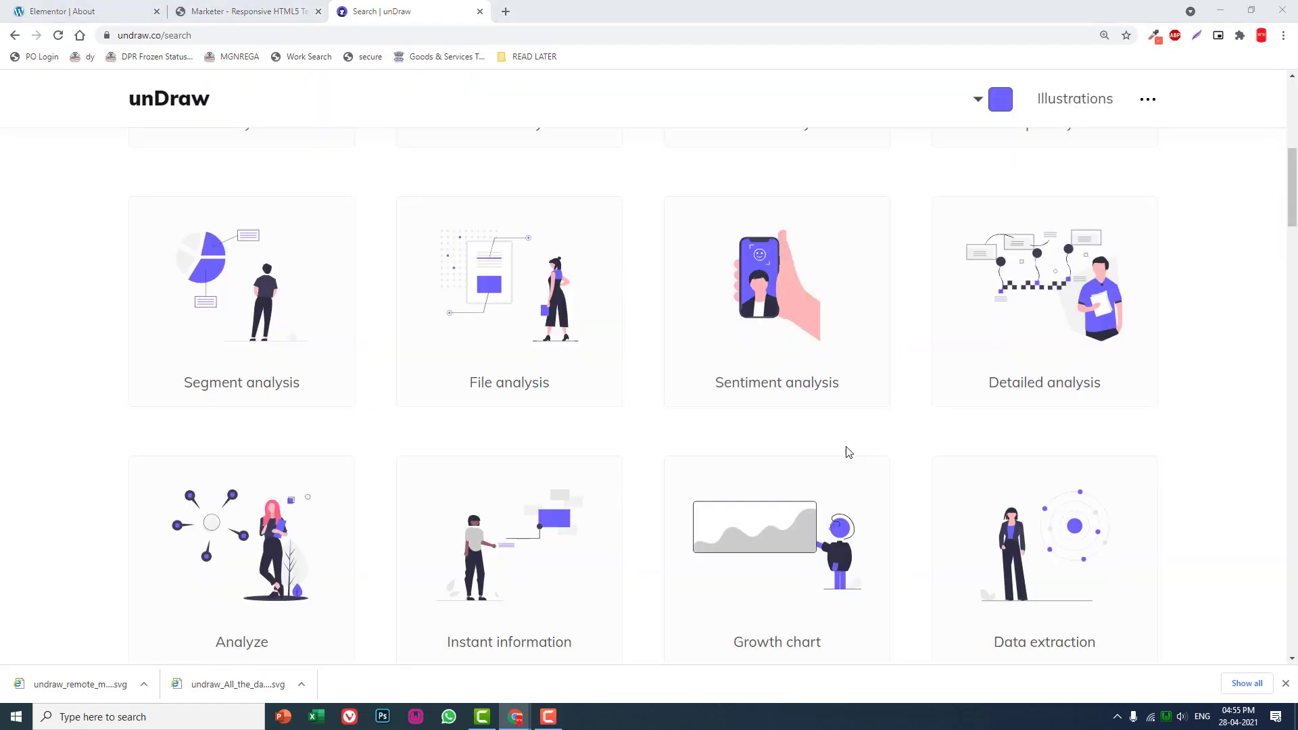
{"action": "left_click", "coordinate": [789, 631]}
- Return to the Elementor page, upload the downloaded detailed analysis SVG and insert it as the orange-tinted section's illustration
{"action": "left_click", "coordinate": [95, 9]}
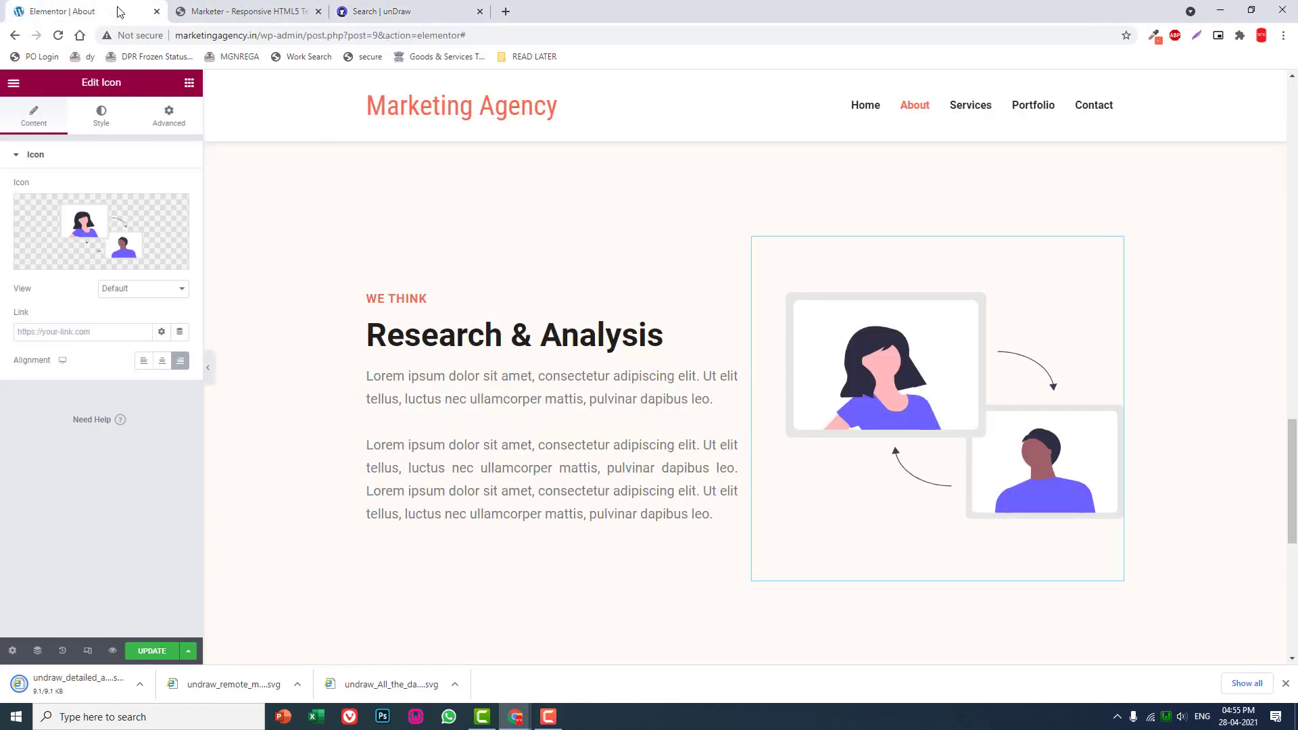
{"action": "left_click", "coordinate": [101, 237]}
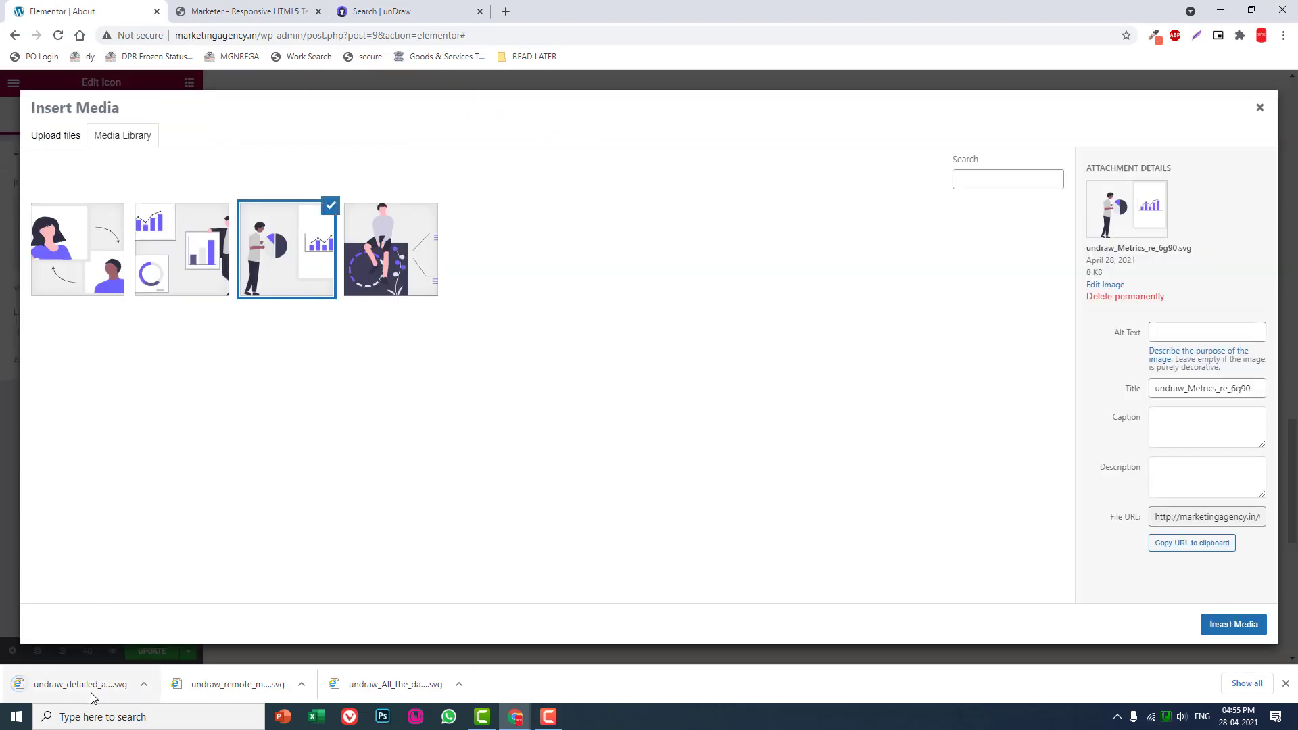
{"action": "left_click_drag", "start_coordinate": [88, 685], "coordinate": [223, 487]}
{"action": "left_click", "coordinate": [1233, 624]}
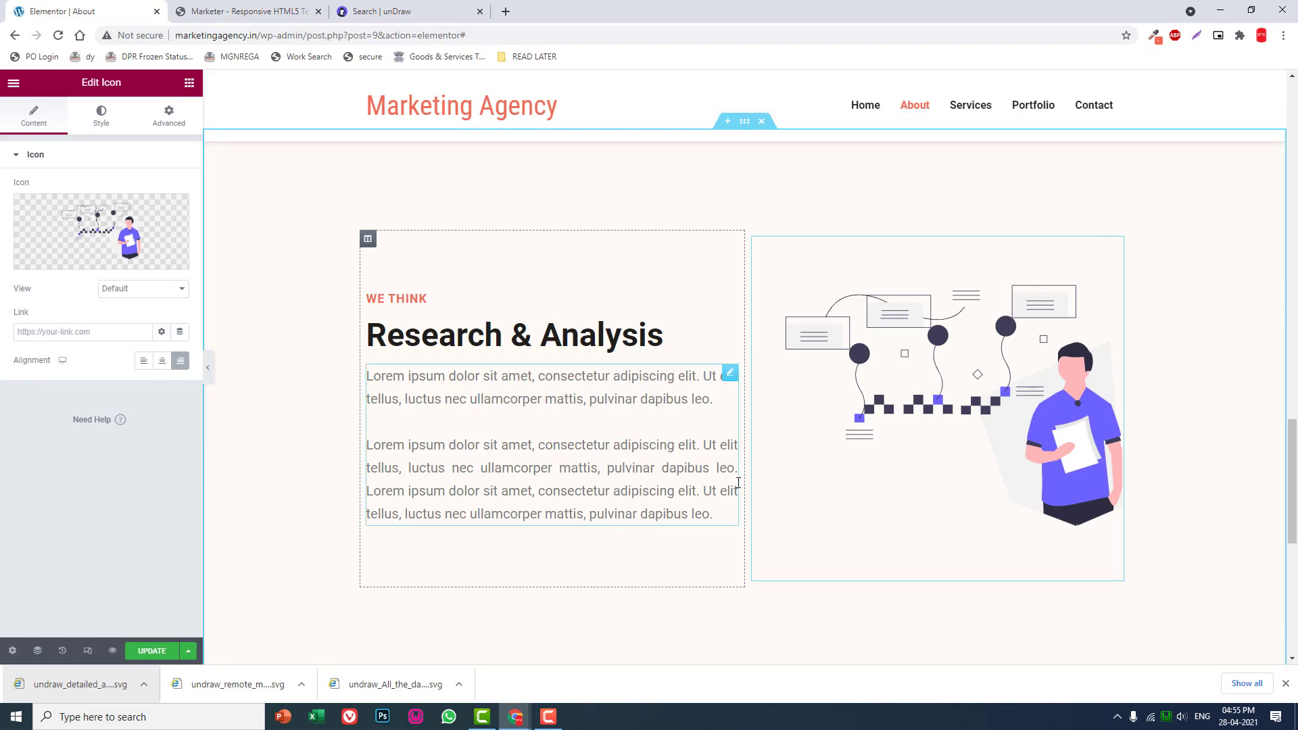
- Copy the white Research & Analysis section and paste it below the orange-tinted section at the end of the page
{"action": "scroll", "coordinate": [745, 480], "scroll_direction": "up", "scroll_amount": 5}
{"action": "scroll", "coordinate": [745, 480], "scroll_direction": "down", "scroll_amount": 6}
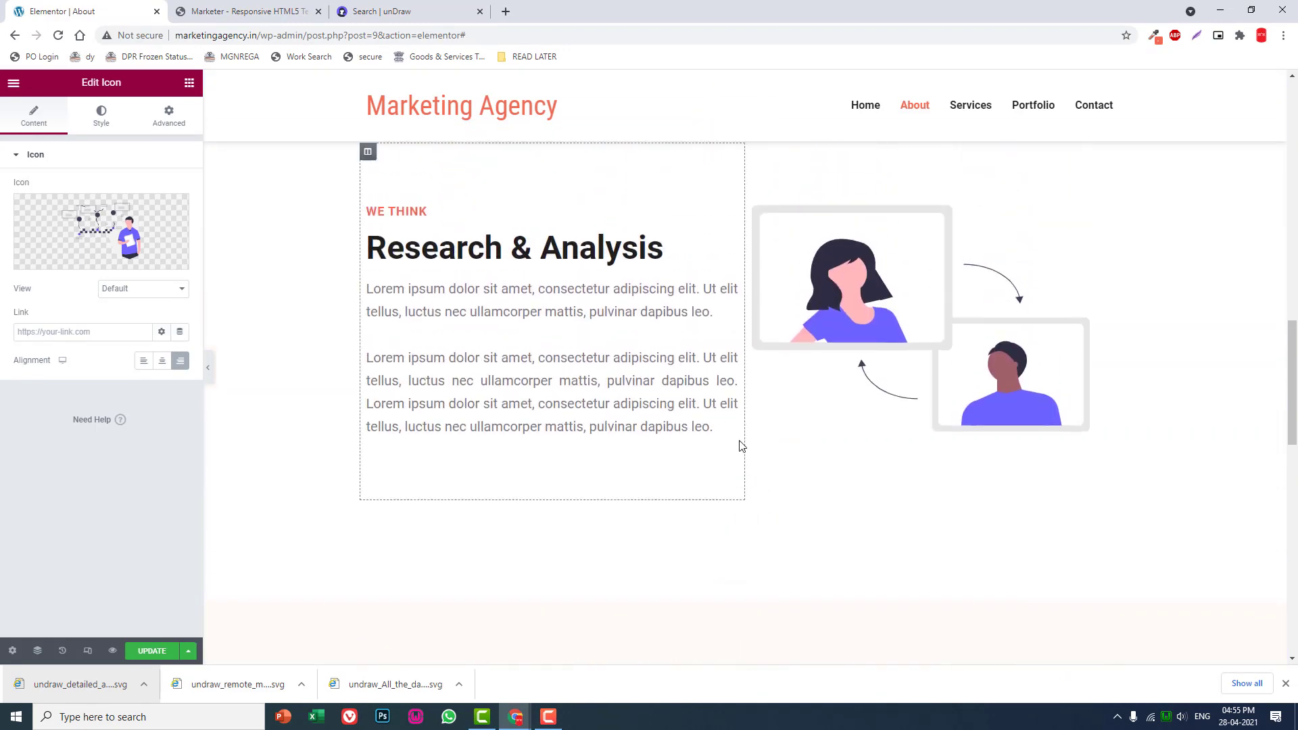
{"action": "scroll", "coordinate": [737, 267], "scroll_direction": "up", "scroll_amount": 2}
{"action": "right_click", "coordinate": [745, 181]}
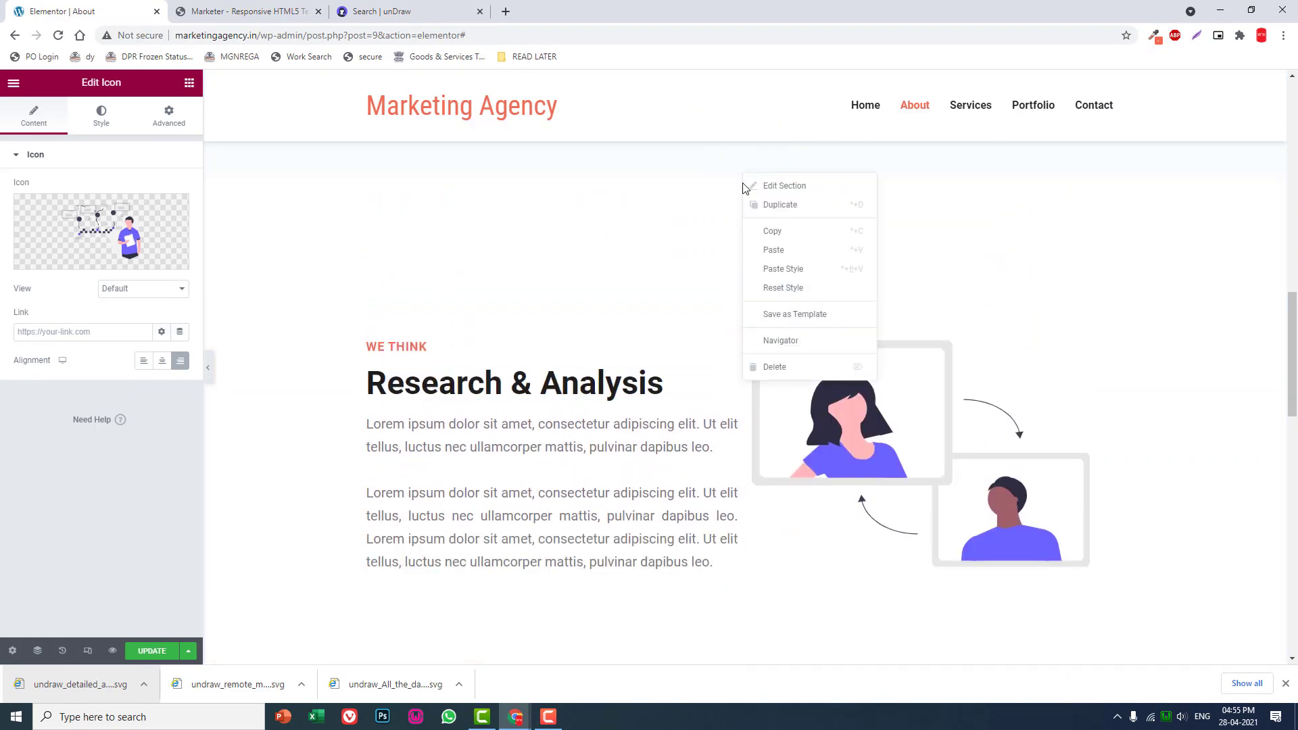
{"action": "left_click", "coordinate": [772, 233]}
{"action": "scroll", "coordinate": [777, 291], "scroll_direction": "down", "scroll_amount": 15}
{"action": "right_click", "coordinate": [842, 391]}
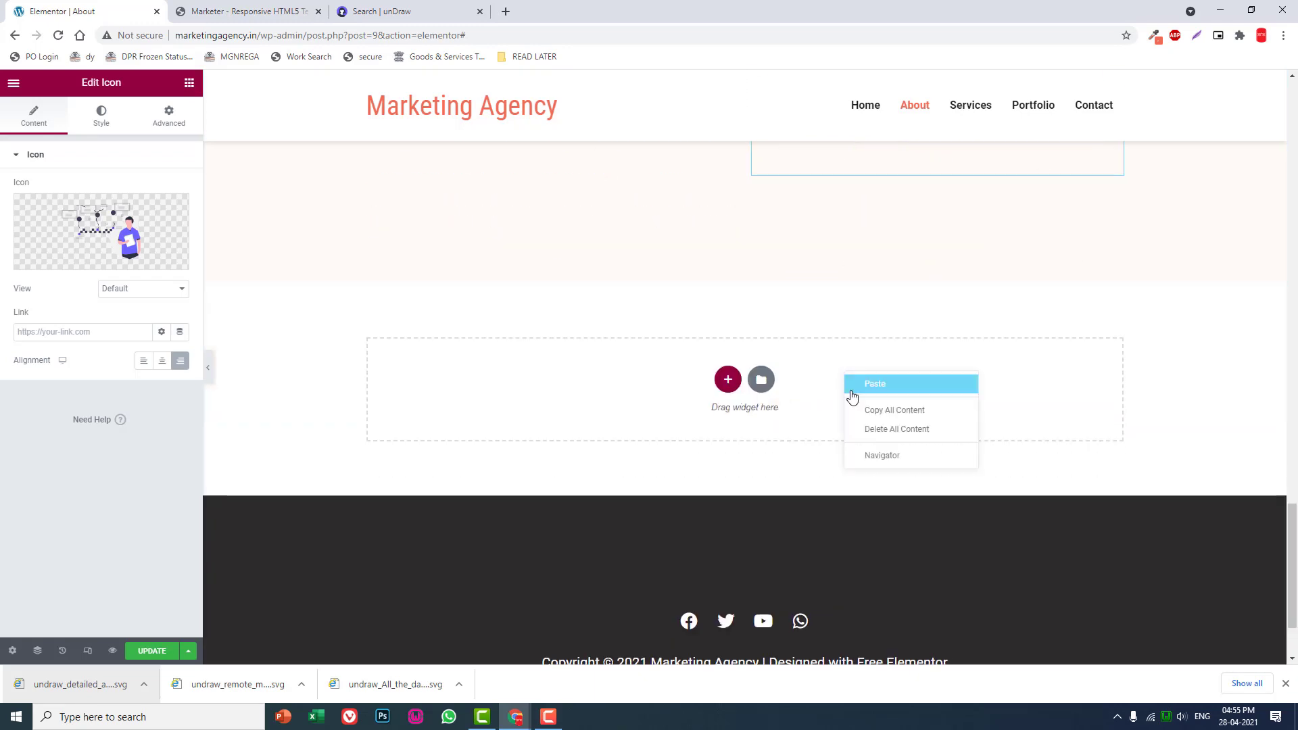
{"action": "left_click", "coordinate": [886, 390]}
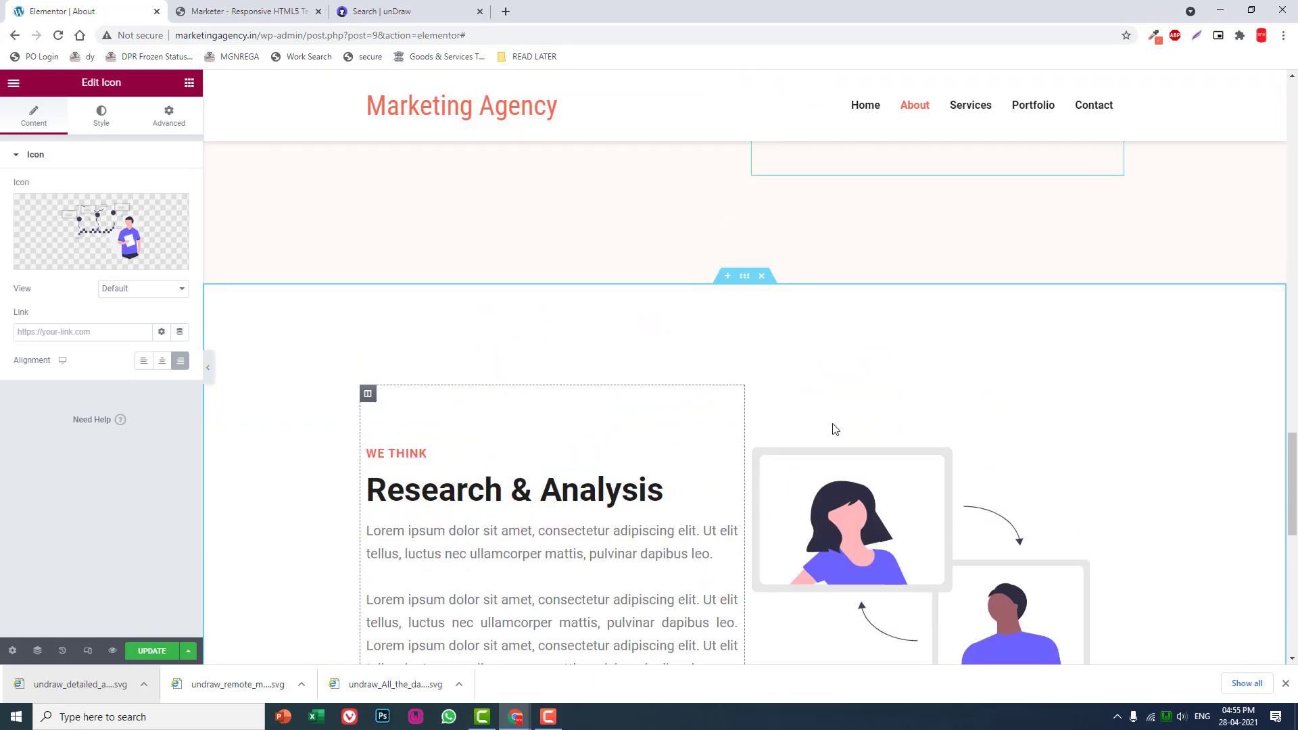
- Set the alignment of the remote meeting illustrations to Right in the pasted section and the original white Research & Analysis section
{"action": "left_click", "coordinate": [926, 471]}
{"action": "left_click", "coordinate": [179, 360]}
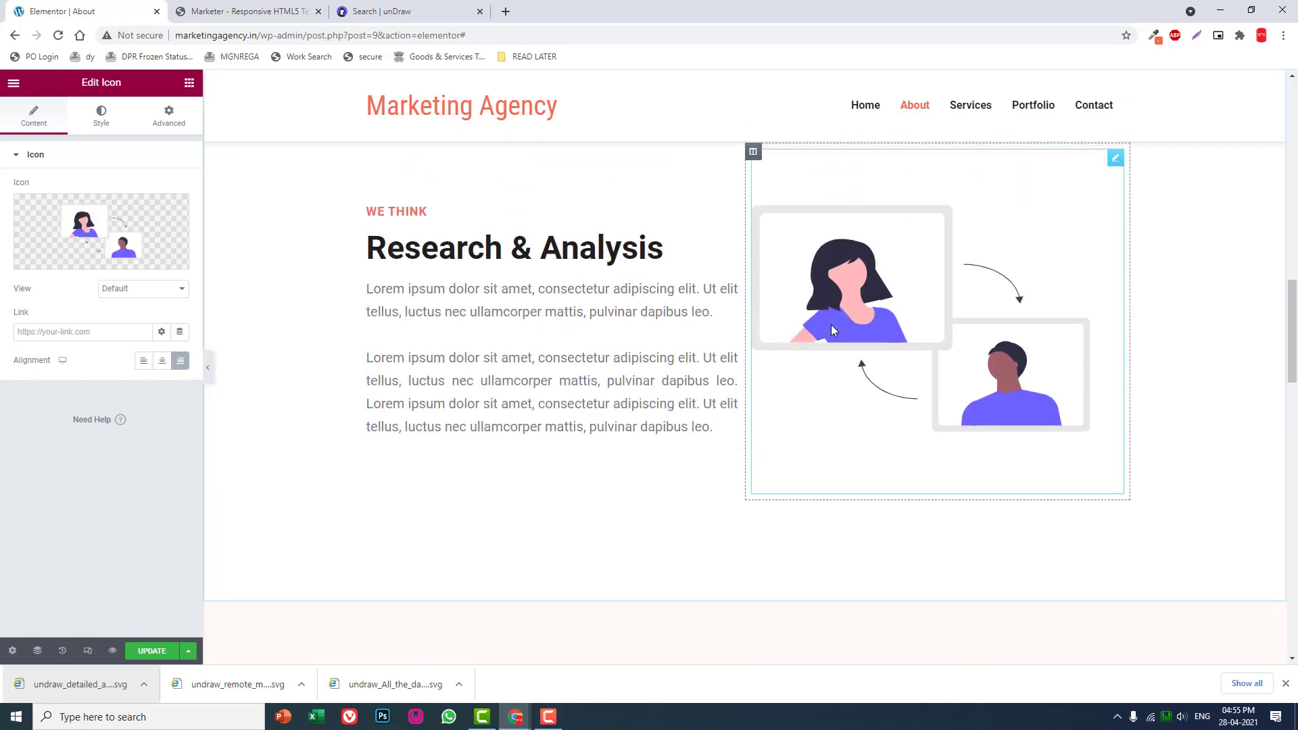
{"action": "left_click", "coordinate": [180, 360]}
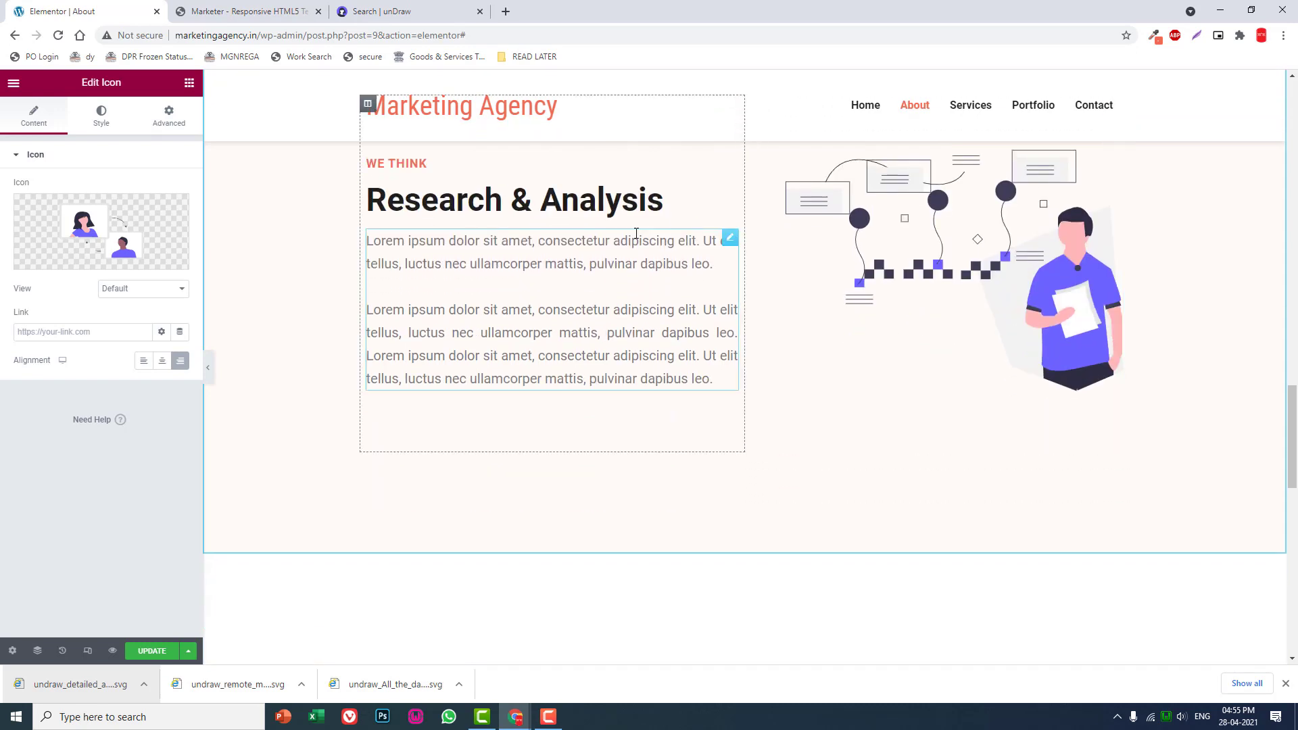
- Change the small heading of the last section to "WE DO"
{"action": "left_click", "coordinate": [409, 588]}
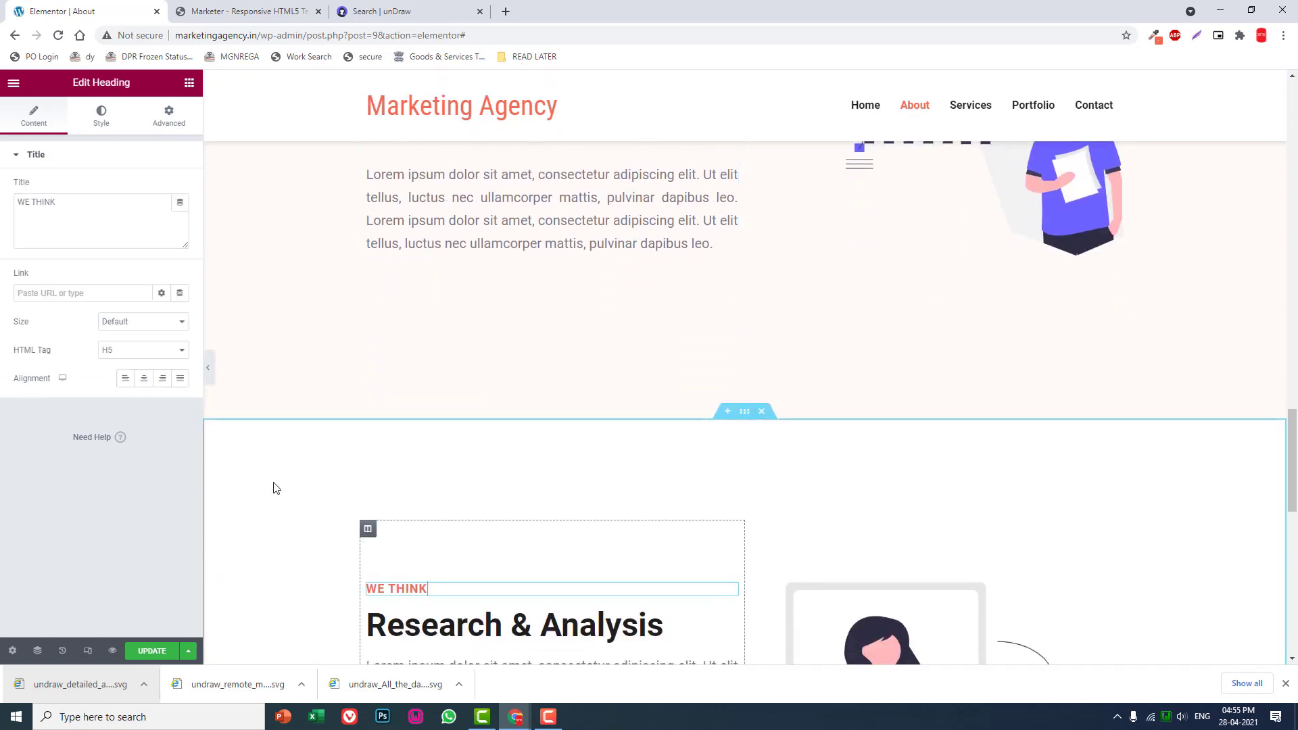
{"action": "left_click_drag", "start_coordinate": [61, 203], "coordinate": [3, 211]}
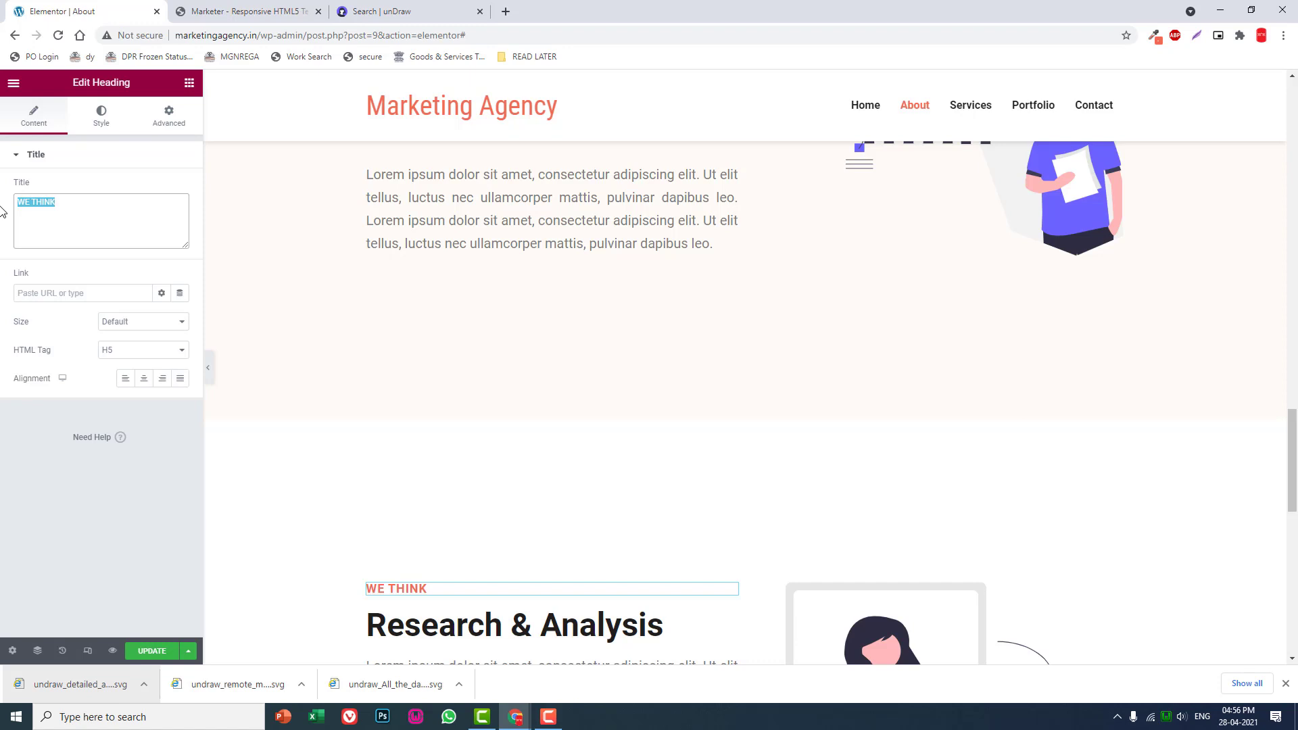
{"action": "type", "text": "w"}
{"action": "key", "text": "BackSpace"}
{"action": "type", "text": "WE DO"}
{"action": "scroll", "coordinate": [379, 303], "scroll_direction": "down", "scroll_amount": 3}
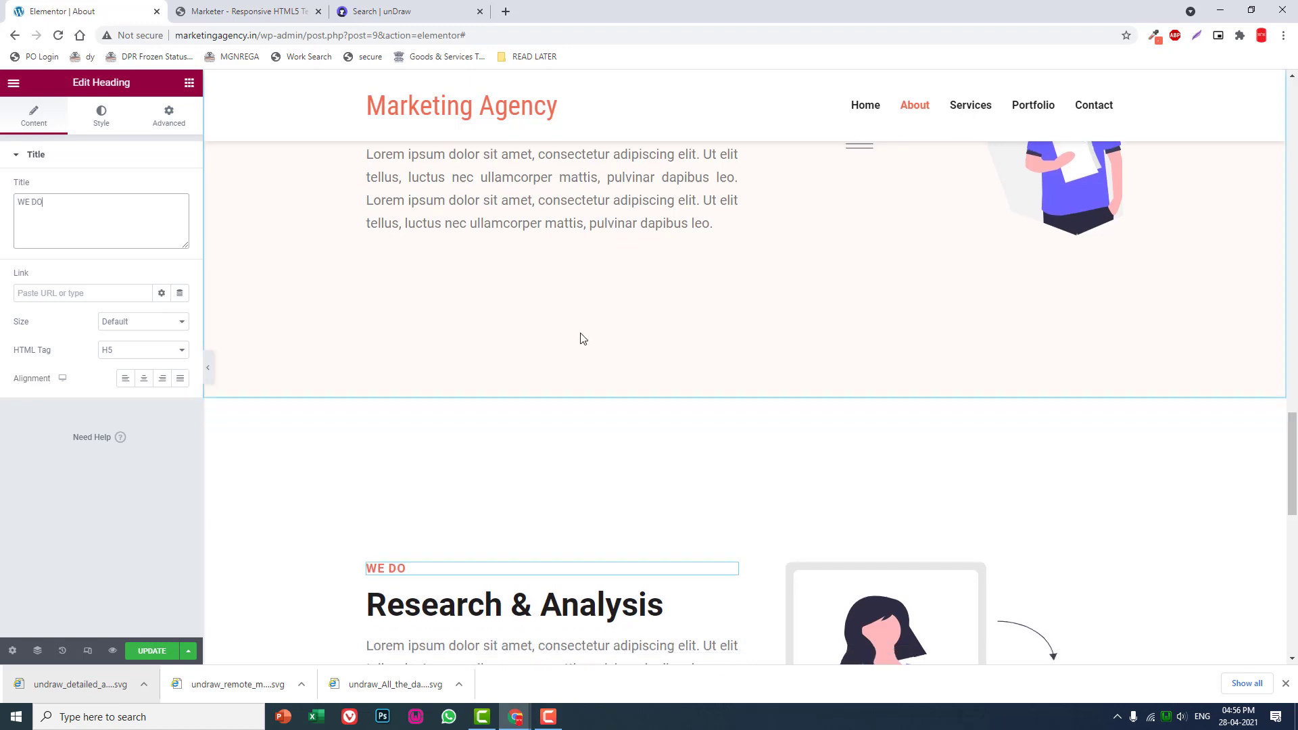
- Change the main heading of the "WE DO" section to "Promotion & Marketing"
{"action": "left_click", "coordinate": [650, 423]}
{"action": "left_click_drag", "start_coordinate": [125, 210], "coordinate": [2, 168]}
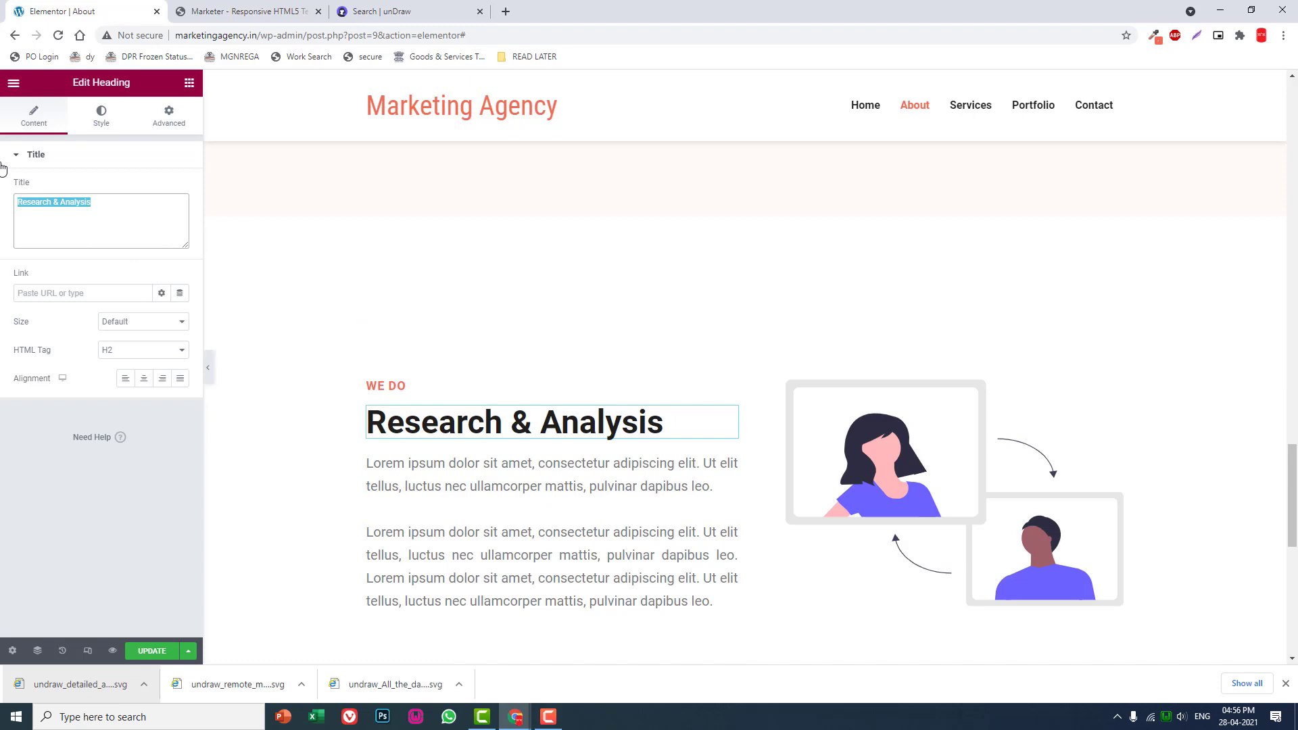
{"action": "type", "text": "P"}
{"action": "key", "text": "BackSpace"}
{"action": "type", "text": "P"}
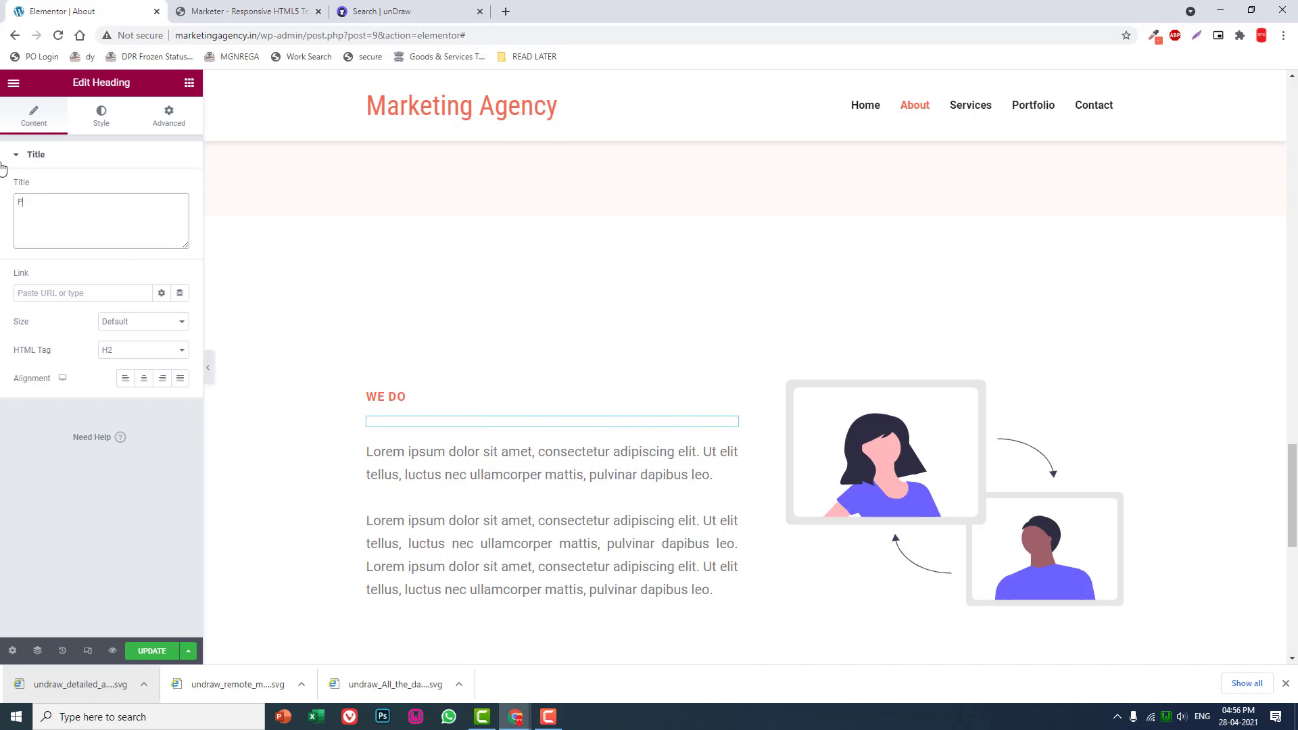
{"action": "type", "text": "romotion"}
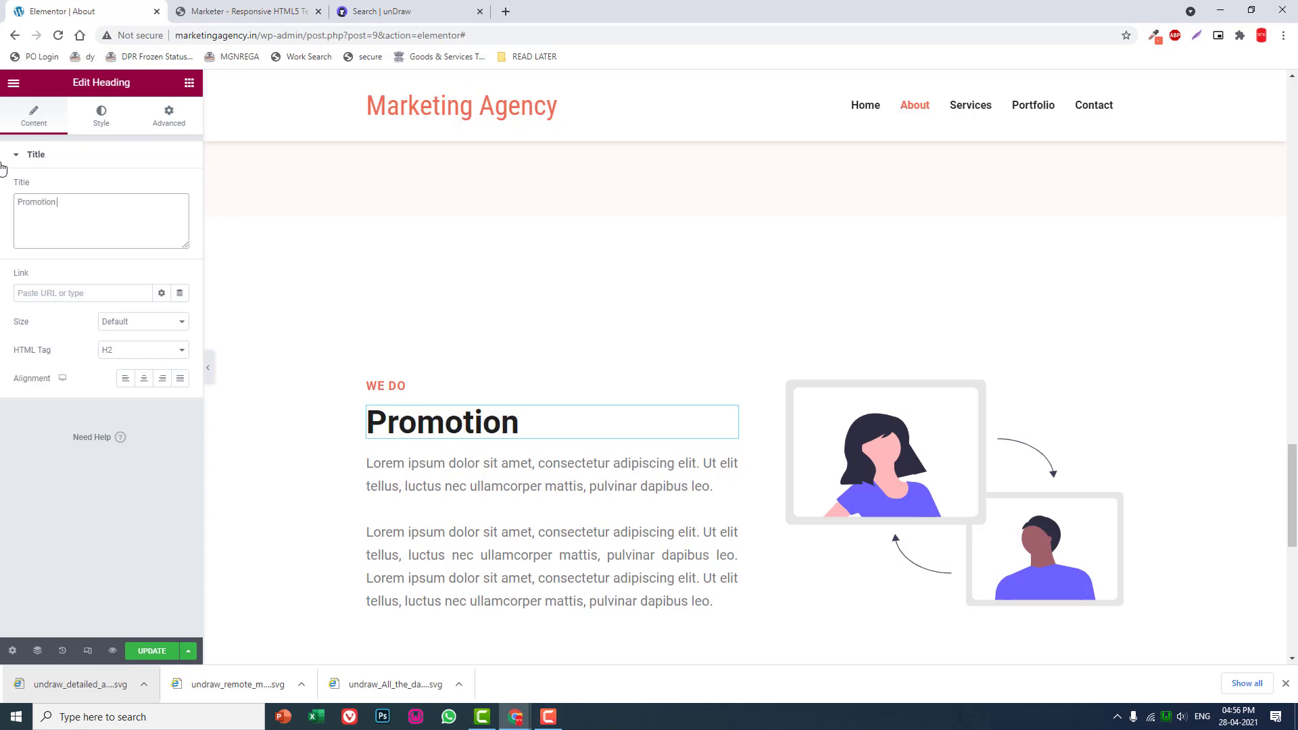
{"action": "type", "text": " & Marketing"}
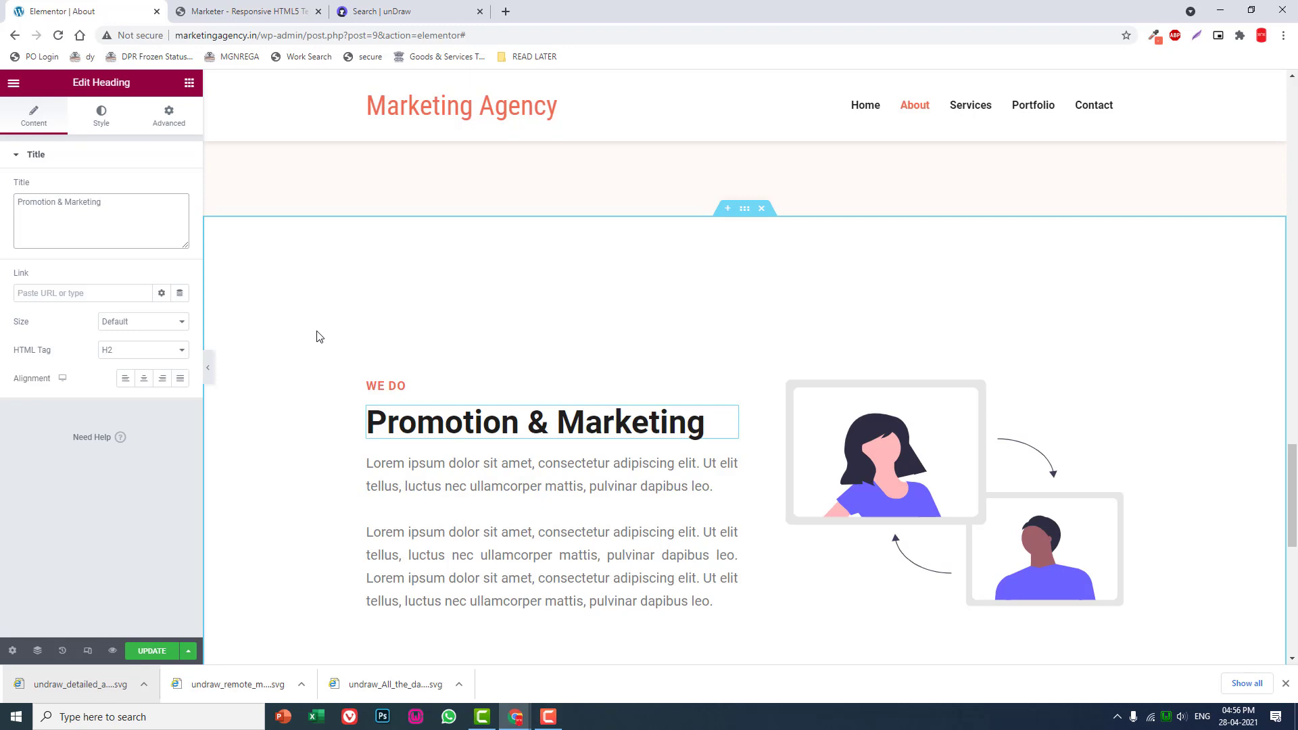
- Select the Promotion & Marketing section's illustration for editing, switch to the unDraw site and search for "advertising"
{"action": "scroll", "coordinate": [698, 448], "scroll_direction": "down", "scroll_amount": 1}
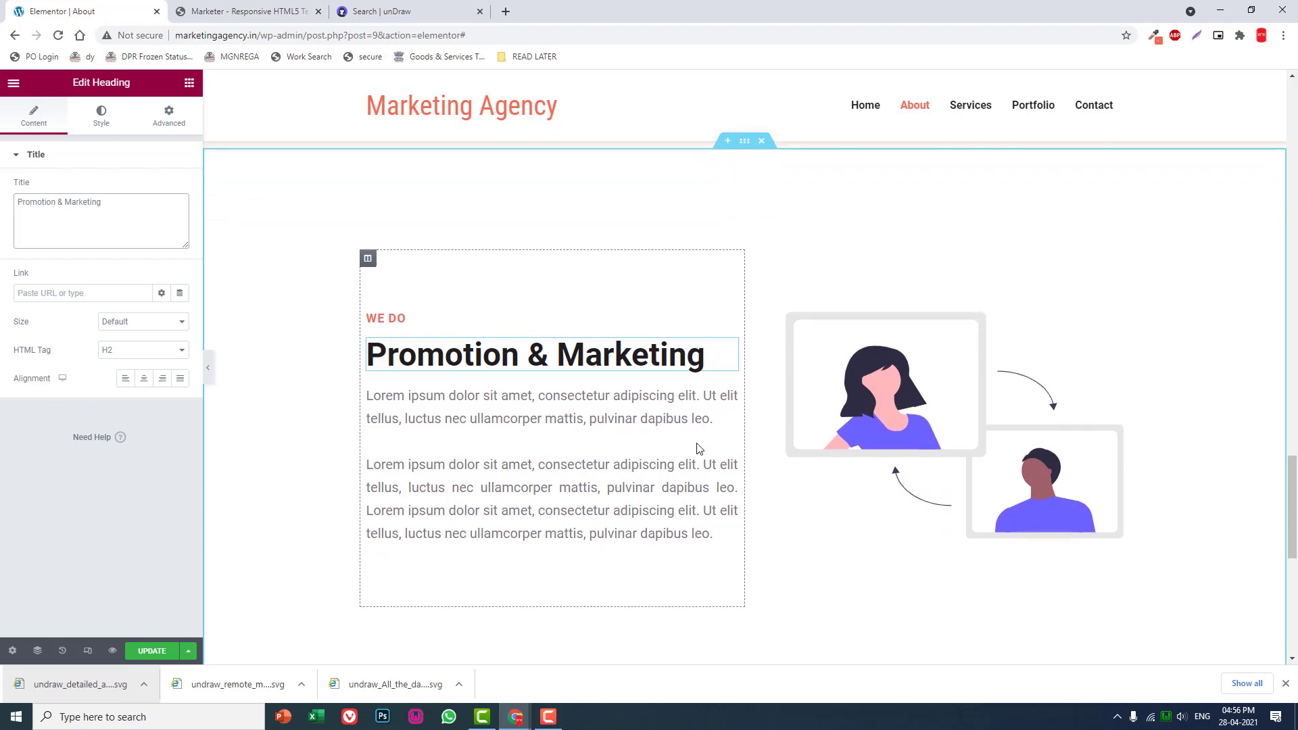
{"action": "left_click", "coordinate": [938, 406]}
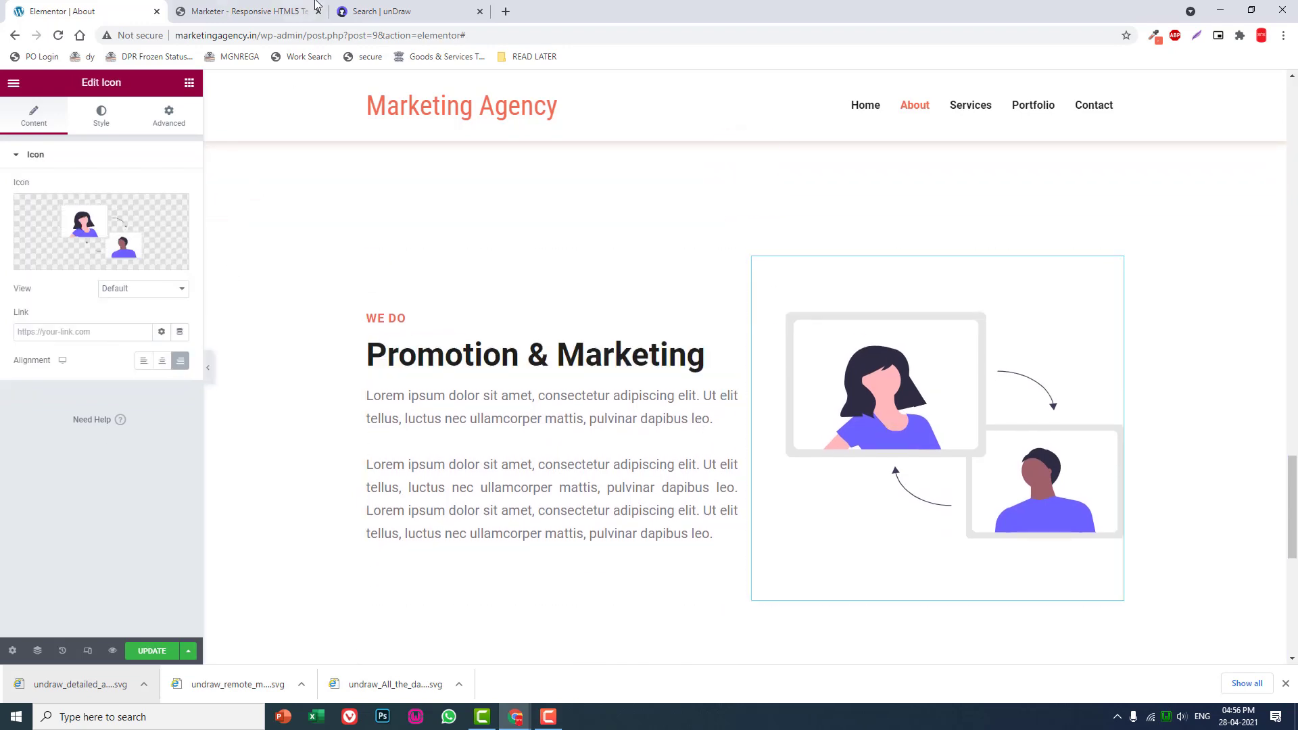
{"action": "left_click", "coordinate": [365, 11]}
{"action": "scroll", "coordinate": [548, 167], "scroll_direction": "up", "scroll_amount": 8}
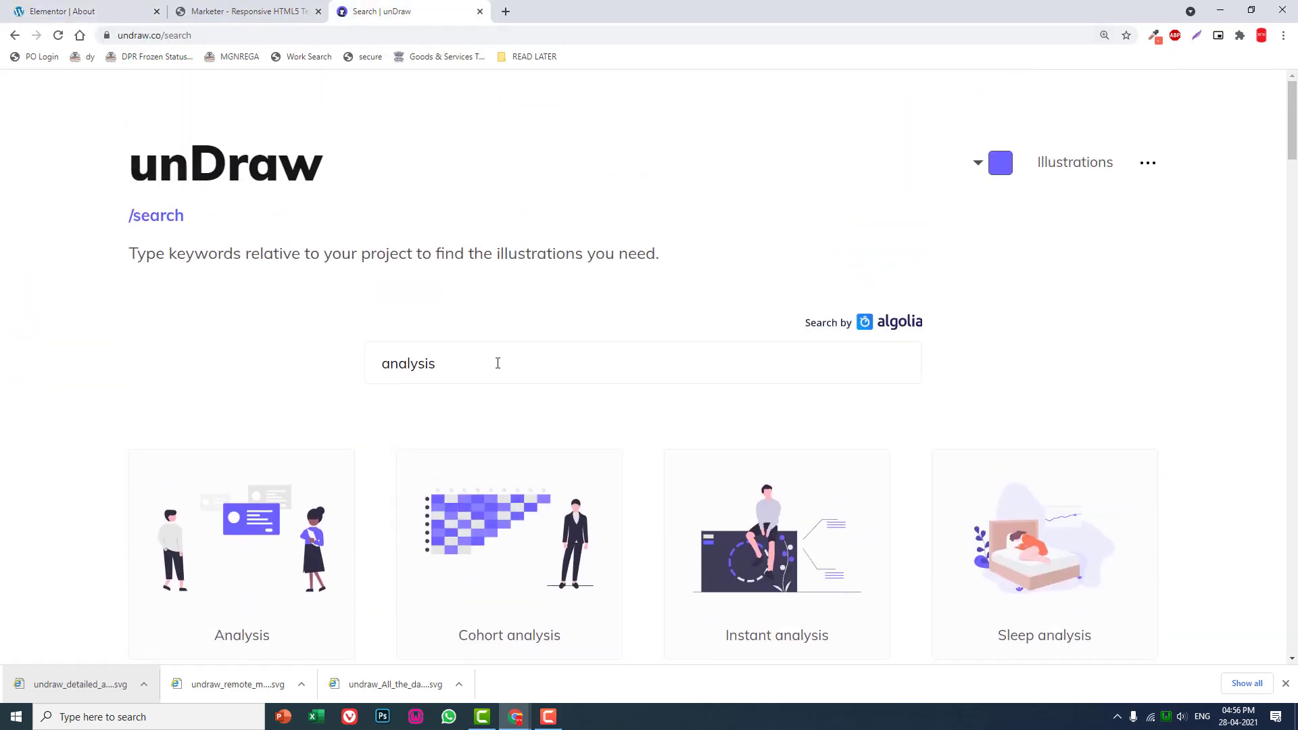
{"action": "left_click_drag", "start_coordinate": [498, 363], "coordinate": [271, 365]}
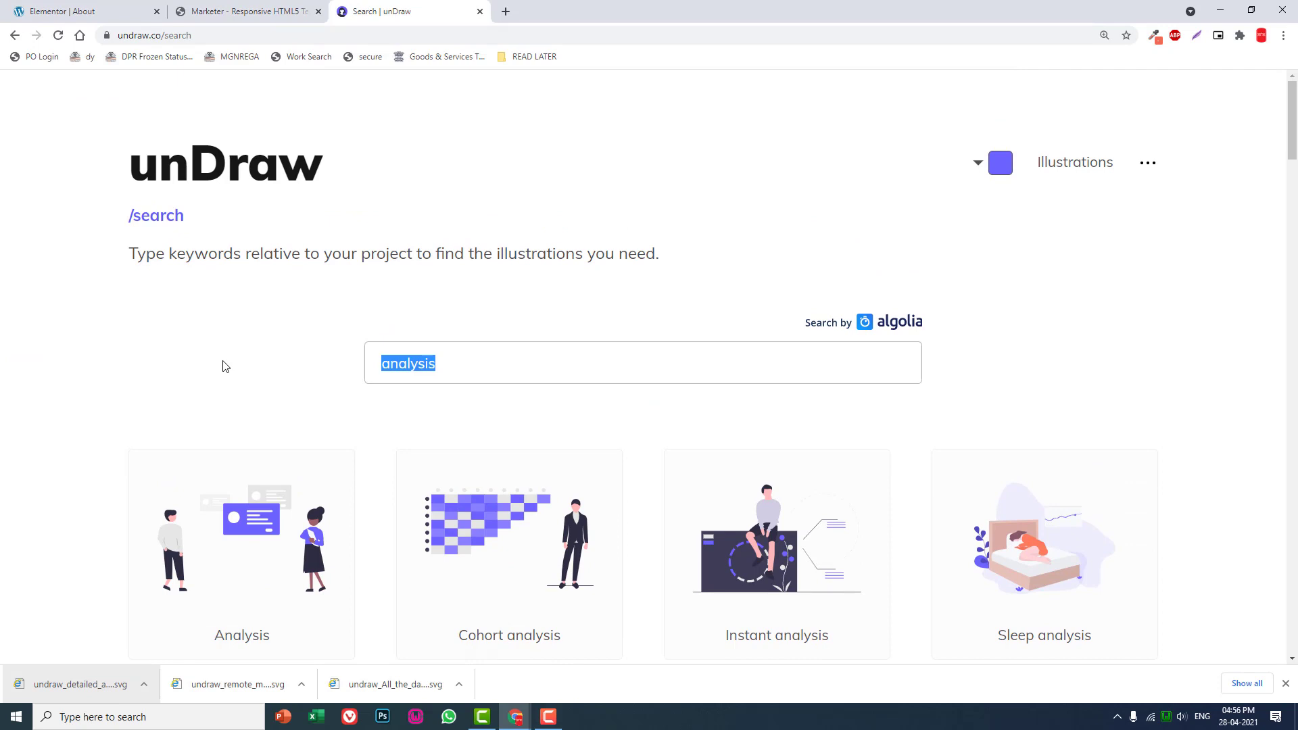
{"action": "type", "text": "advertising"}
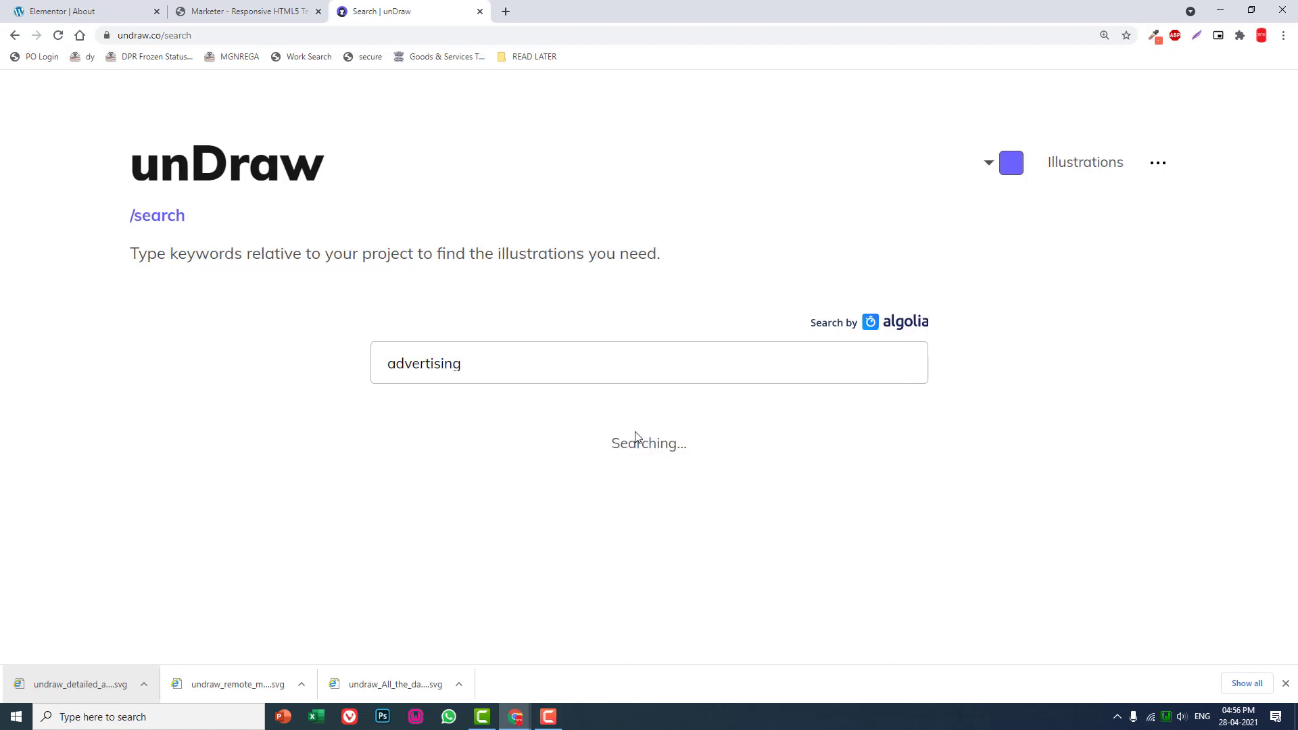
{"action": "scroll", "coordinate": [636, 437], "scroll_direction": "down", "scroll_amount": 2}
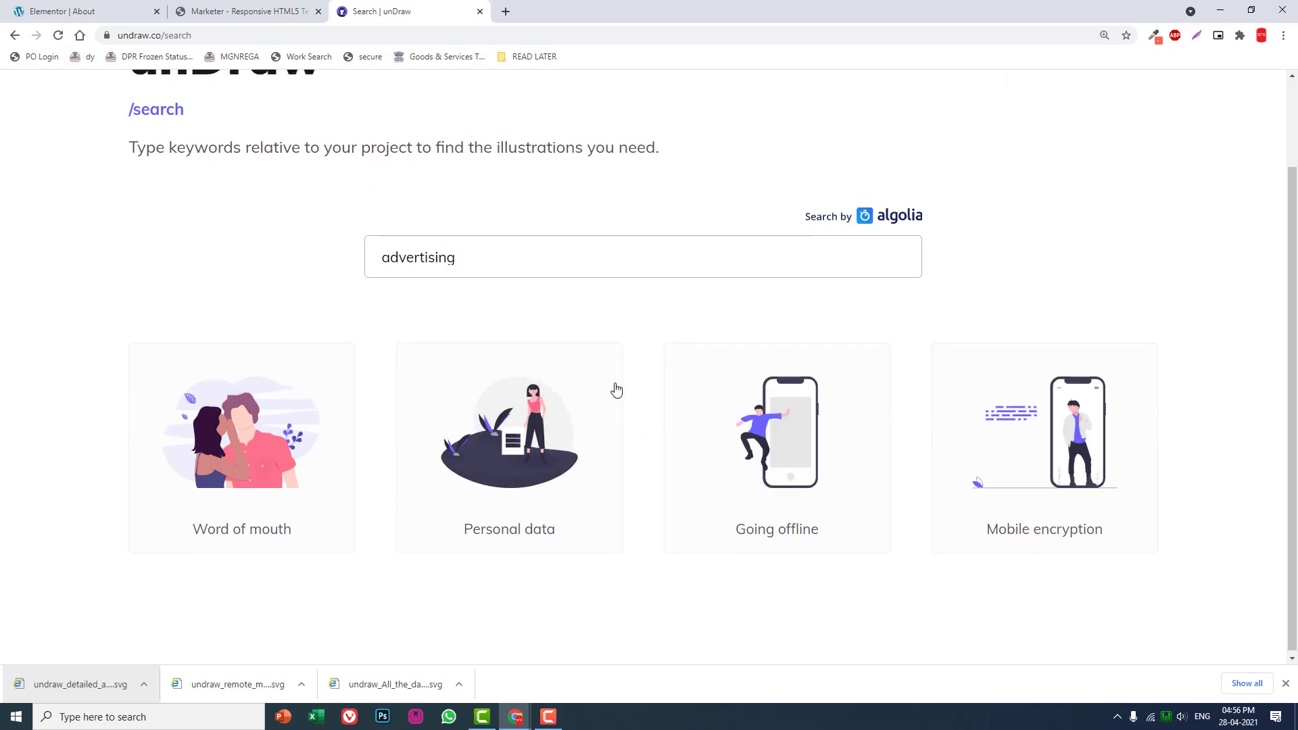
- Search unDraw for "marketing" and download the "Product photography" illustration as an SVG
{"action": "left_click_drag", "start_coordinate": [556, 260], "coordinate": [181, 264]}
{"action": "type", "text": "marketing"}
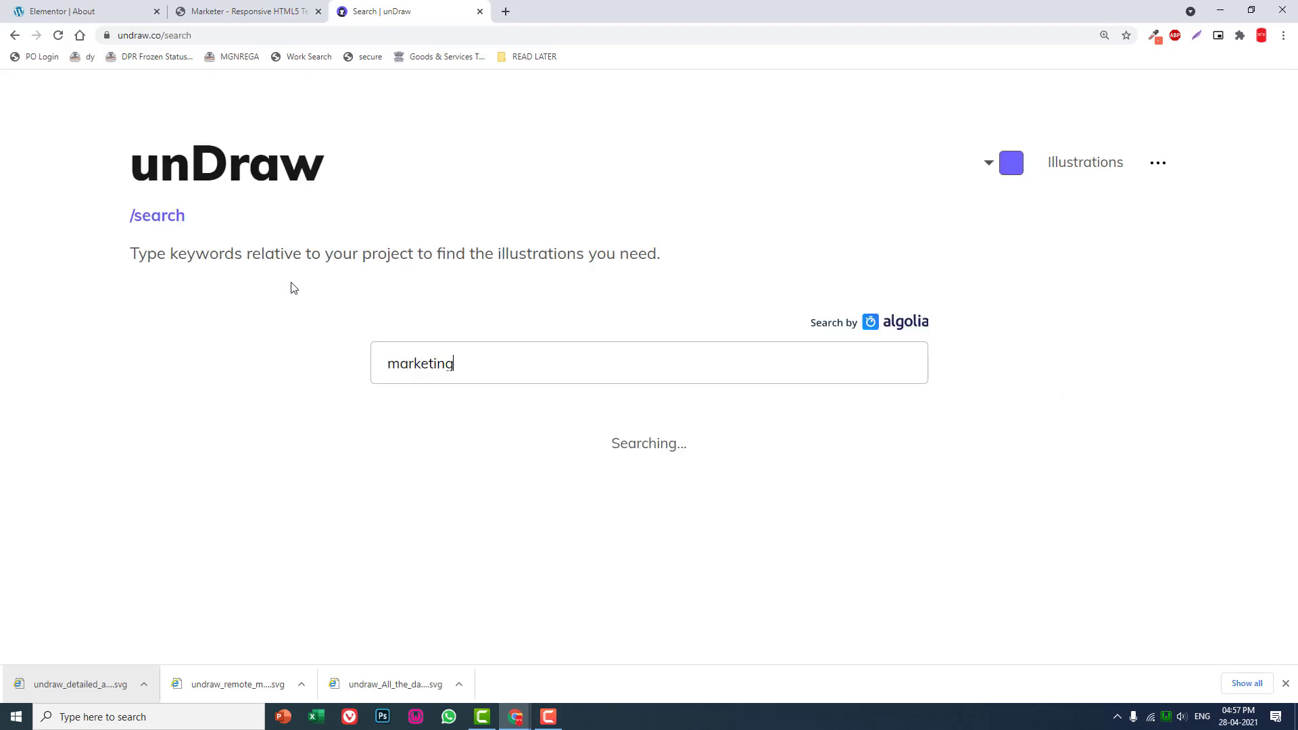
{"action": "scroll", "coordinate": [294, 287], "scroll_direction": "down", "scroll_amount": 2}
{"action": "scroll", "coordinate": [292, 287], "scroll_direction": "down", "scroll_amount": 3}
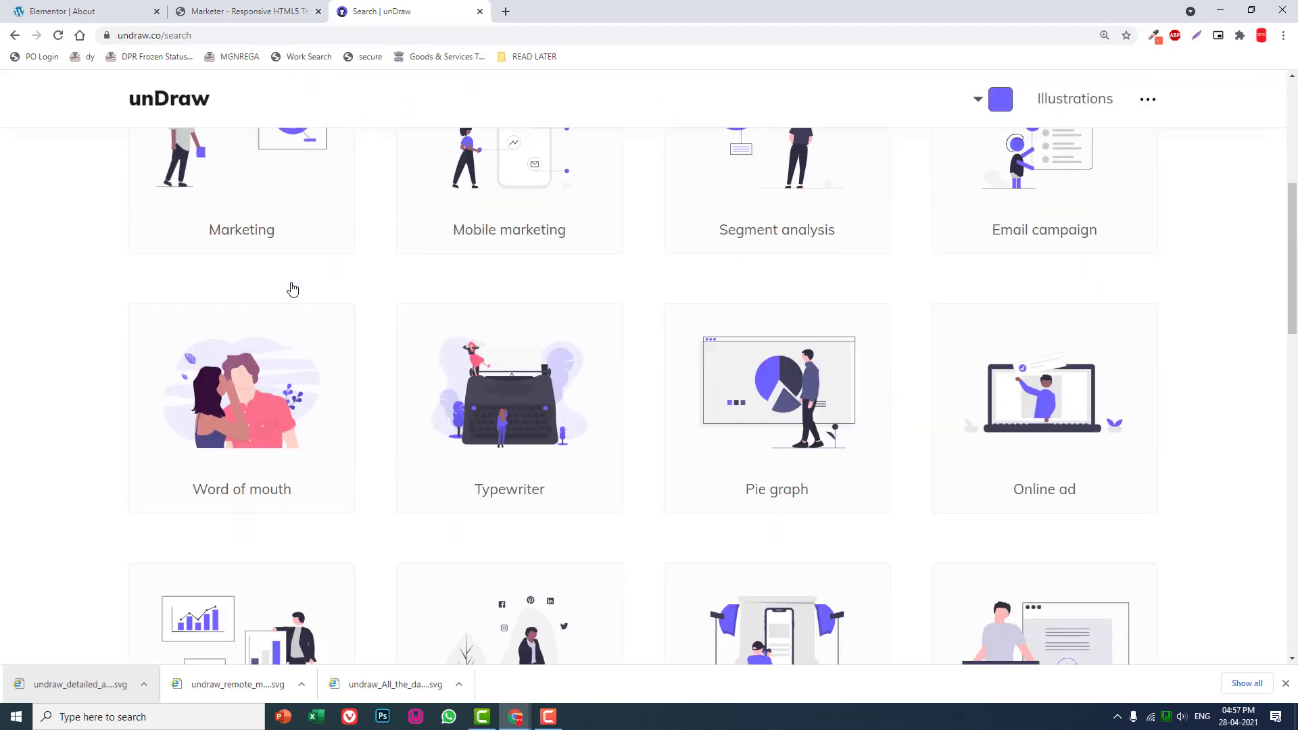
{"action": "scroll", "coordinate": [292, 289], "scroll_direction": "down", "scroll_amount": 3}
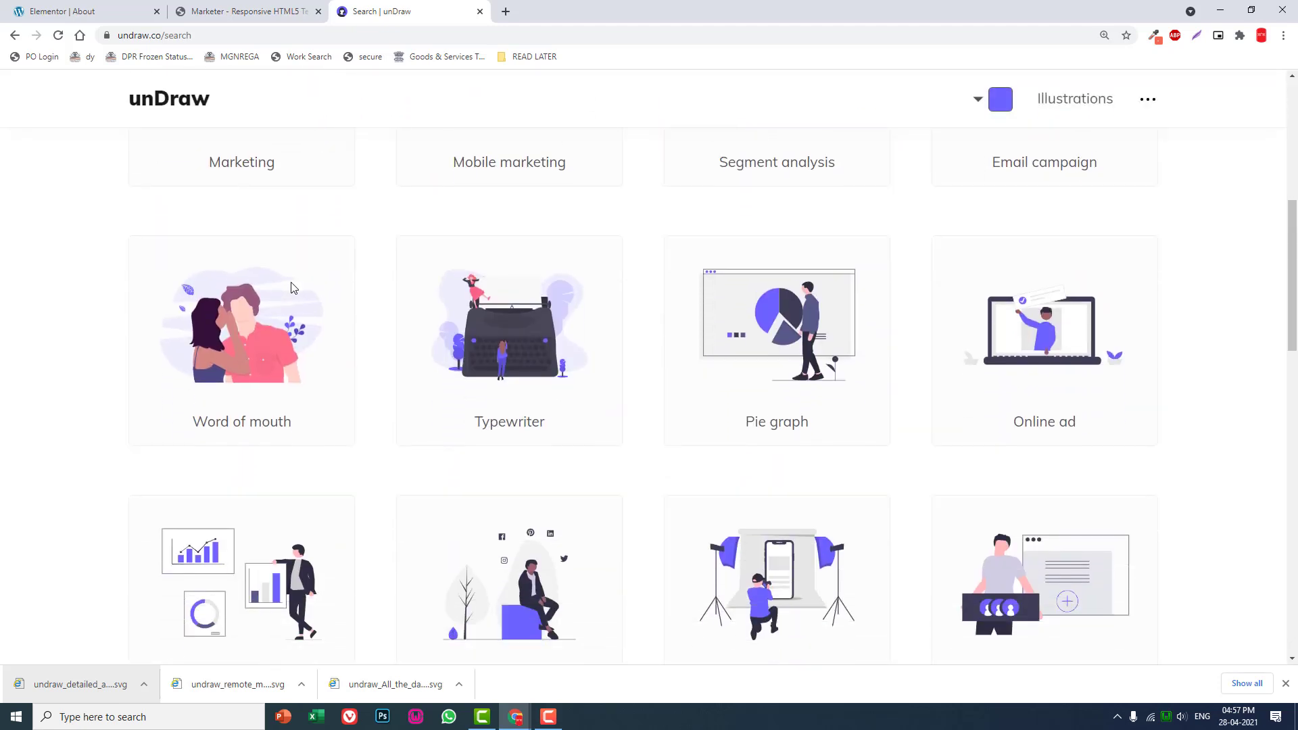
{"action": "scroll", "coordinate": [292, 282], "scroll_direction": "down", "scroll_amount": 1}
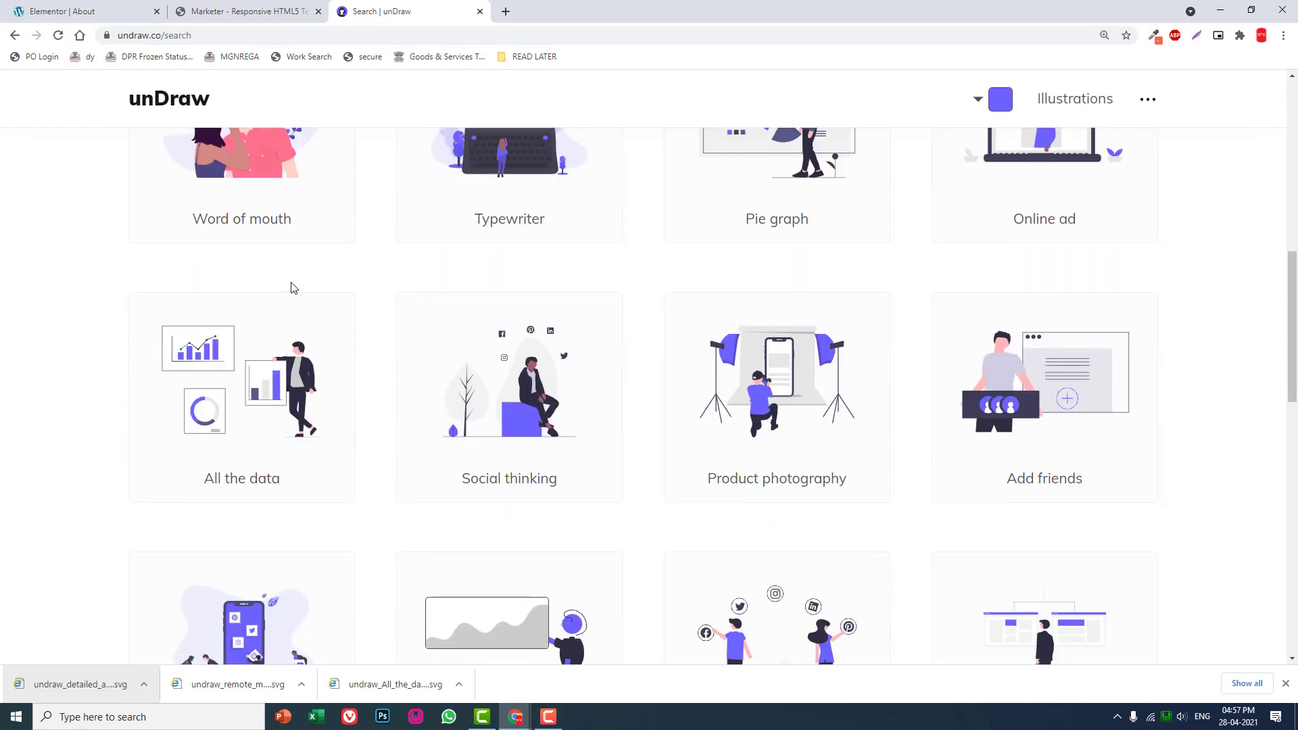
{"action": "scroll", "coordinate": [783, 371], "scroll_direction": "down", "scroll_amount": 1}
{"action": "left_click", "coordinate": [781, 312]}
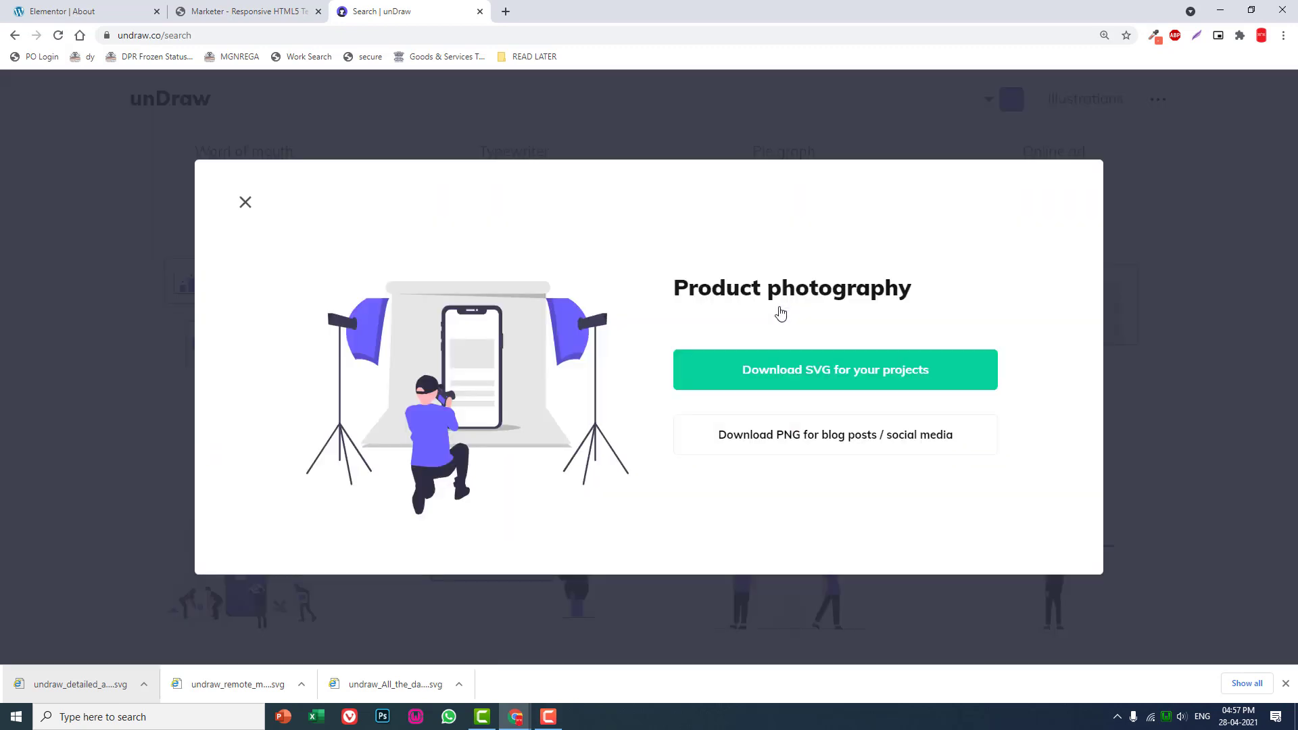
{"action": "left_click", "coordinate": [804, 372]}
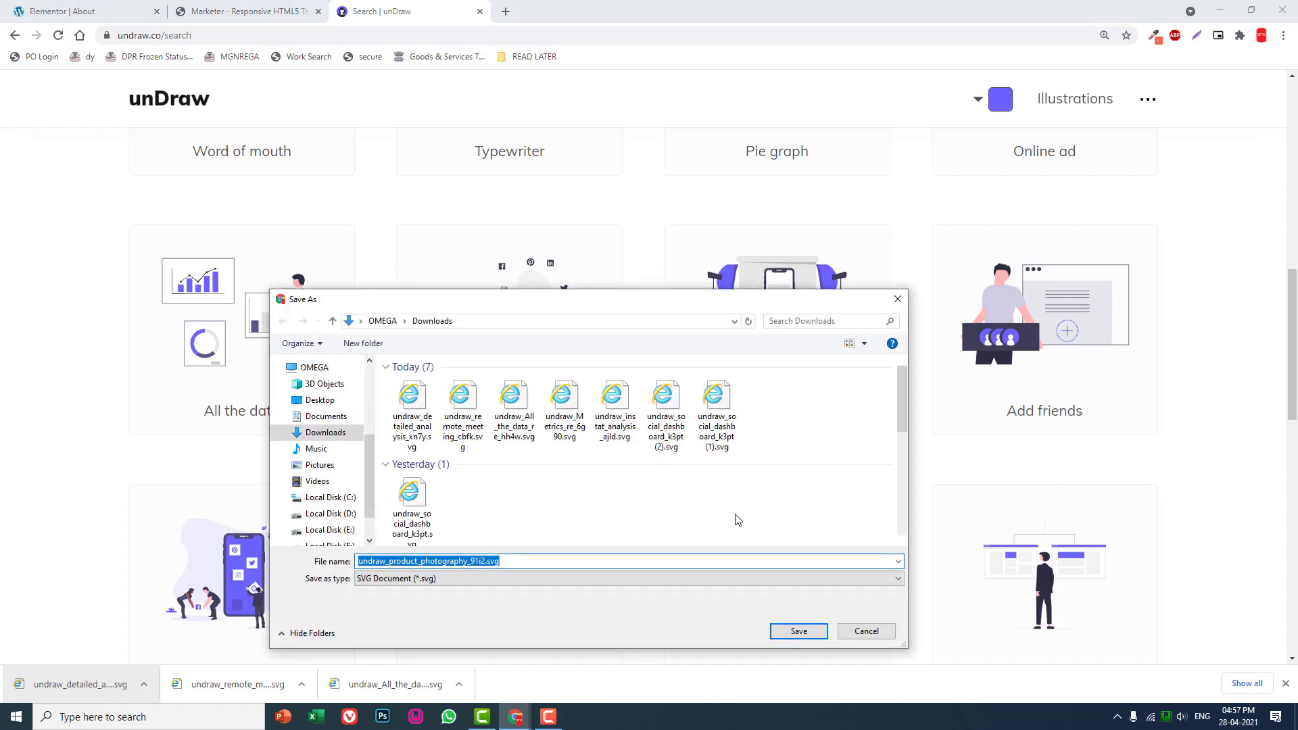
{"action": "left_click", "coordinate": [800, 631]}
- Return to the Elementor page, upload the product photography SVG and insert it as the Promotion & Marketing section's illustration
{"action": "left_click", "coordinate": [96, 11]}
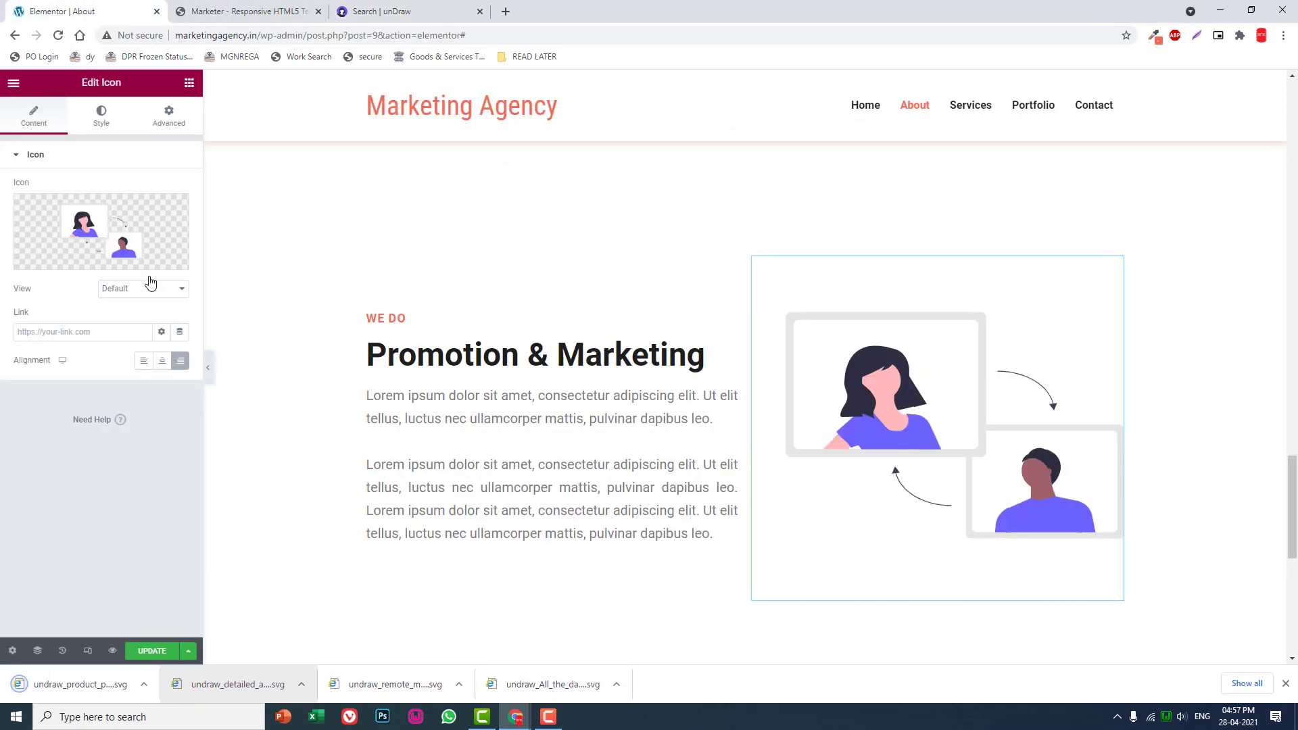
{"action": "left_click", "coordinate": [127, 228]}
{"action": "left_click", "coordinate": [1036, 117]}
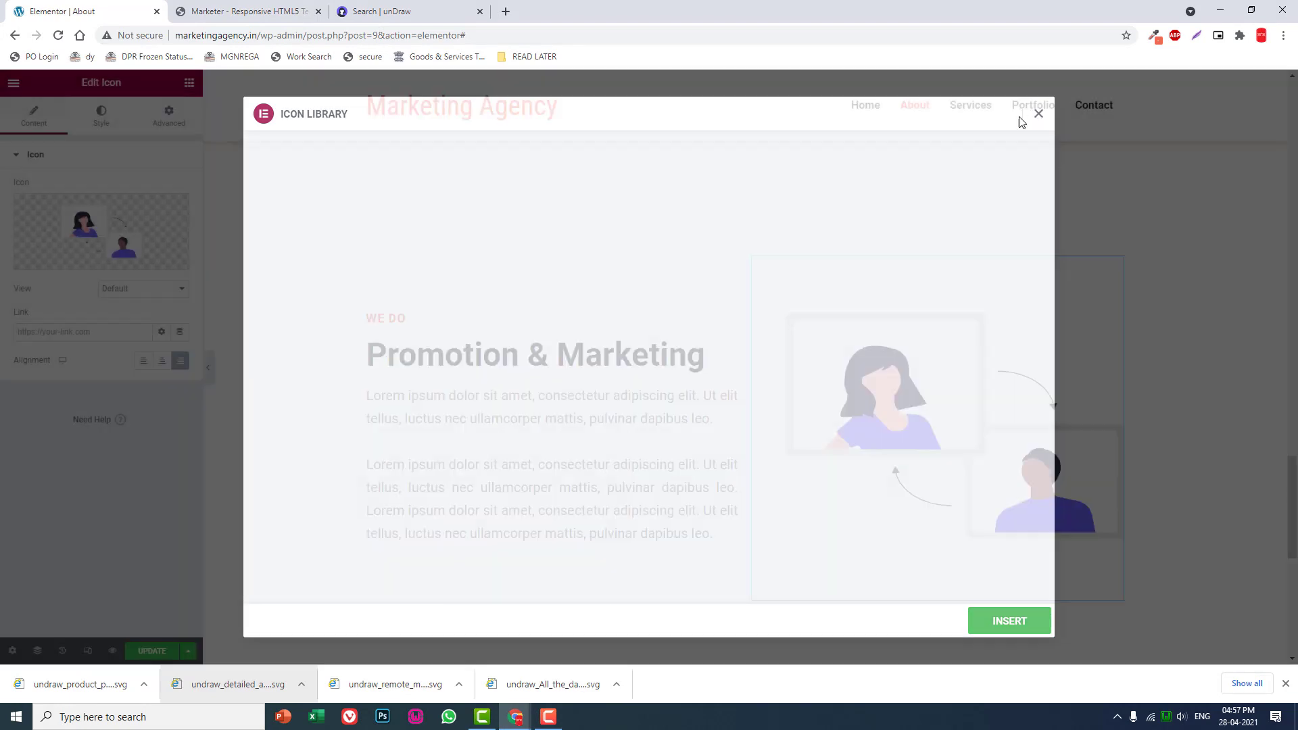
{"action": "left_click", "coordinate": [166, 272]}
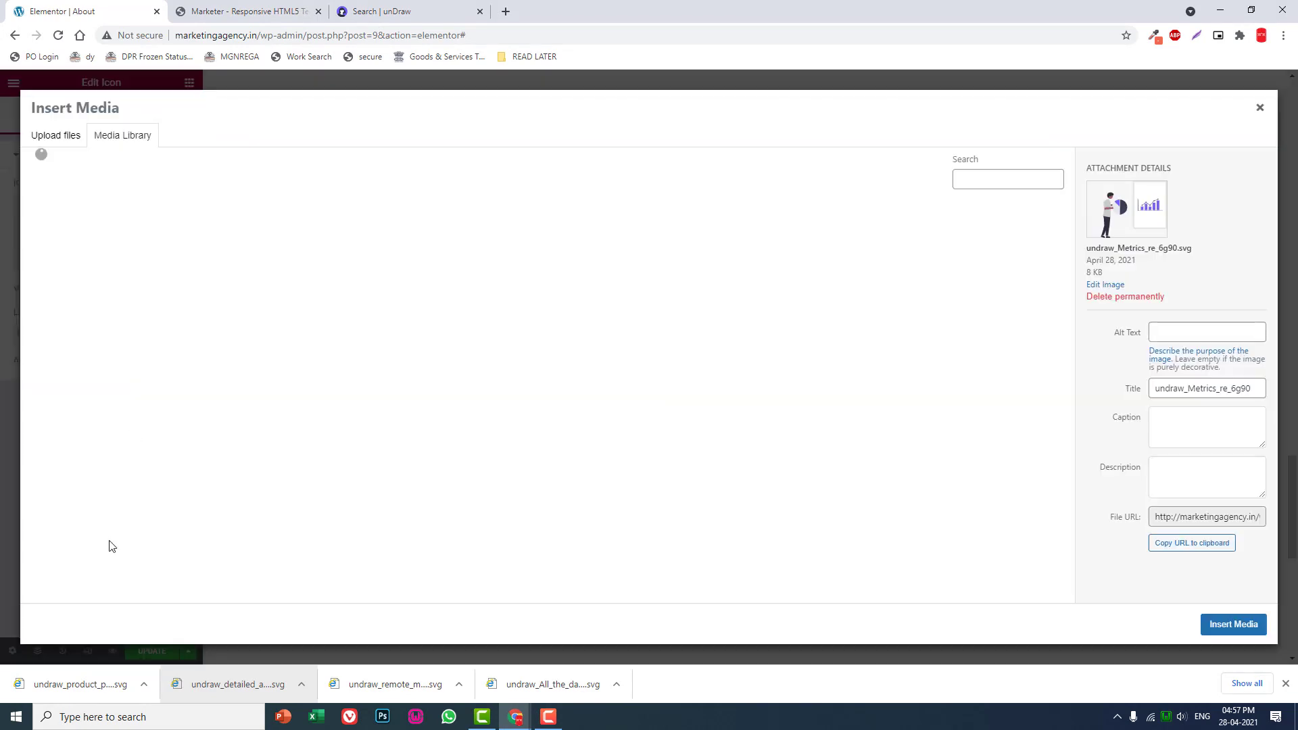
{"action": "left_click_drag", "start_coordinate": [78, 688], "coordinate": [284, 460]}
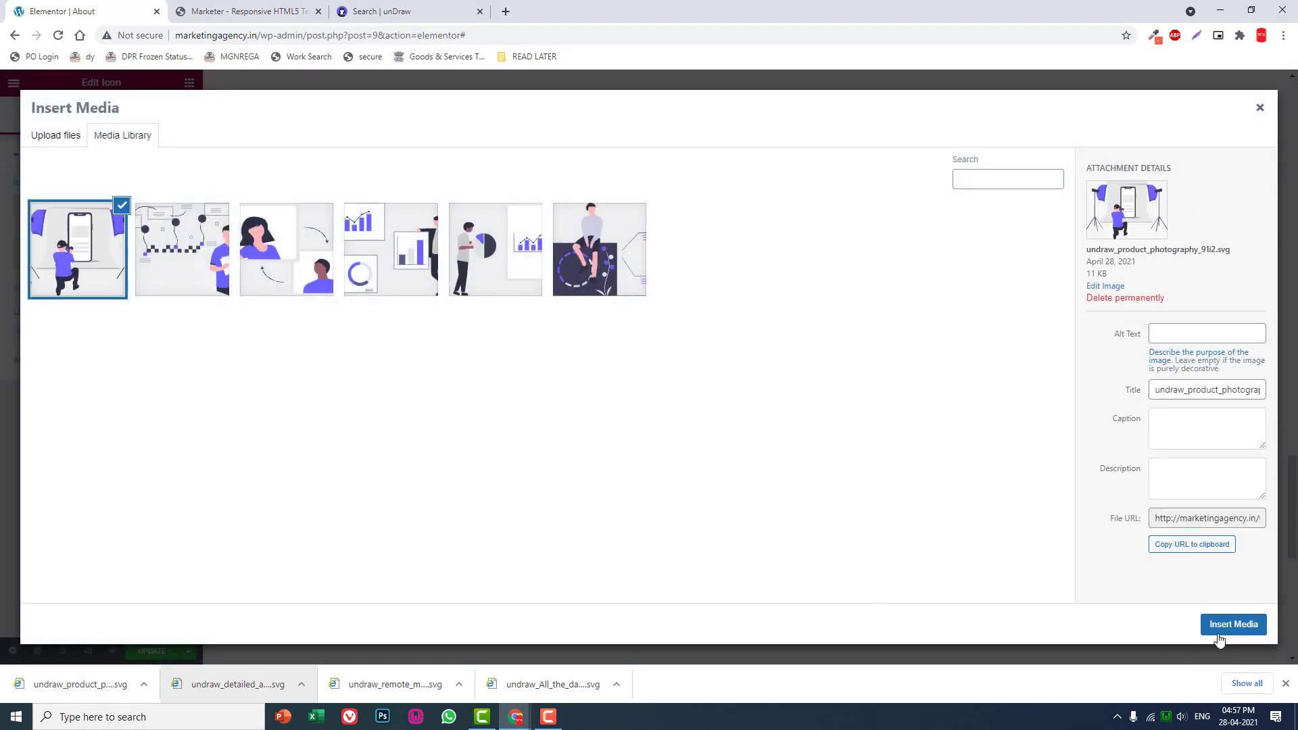
{"action": "left_click", "coordinate": [1232, 625]}
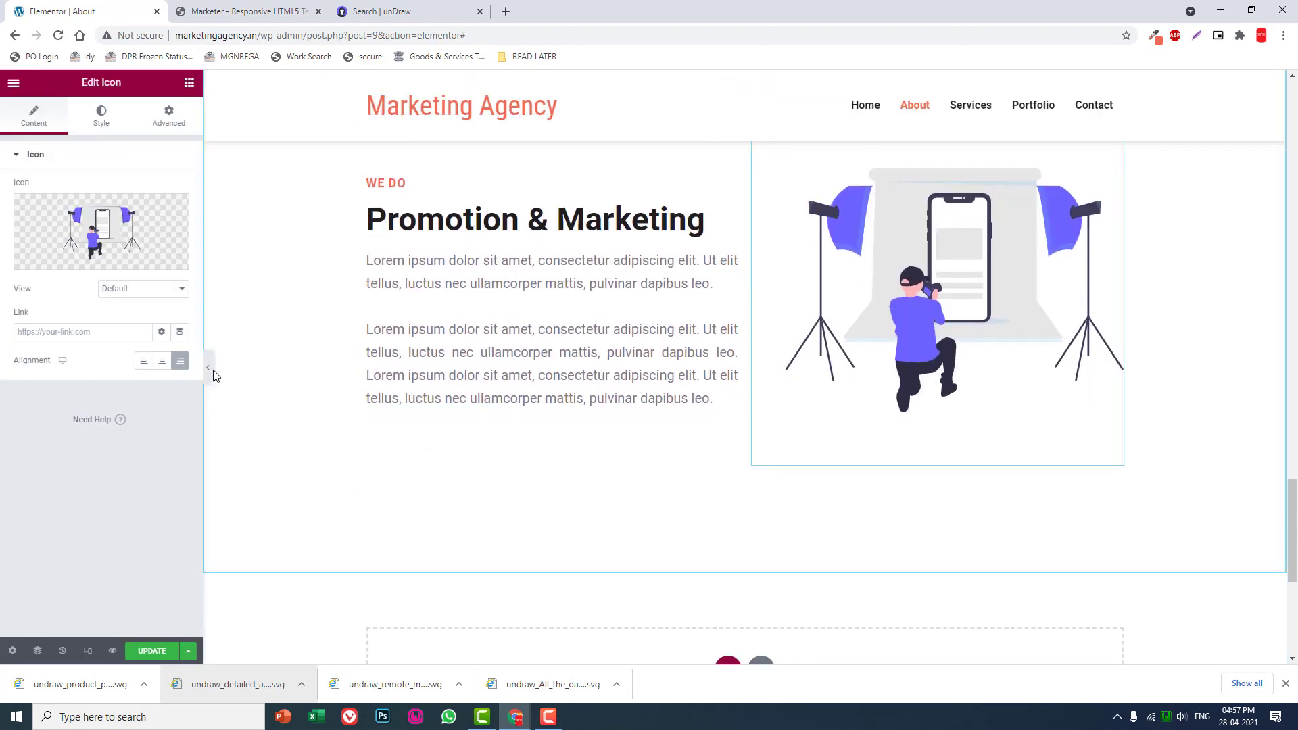
- Hide the editing panel and review the About page's sections at full width
{"action": "left_click", "coordinate": [209, 373]}
{"action": "scroll", "coordinate": [325, 389], "scroll_direction": "down", "scroll_amount": 5}
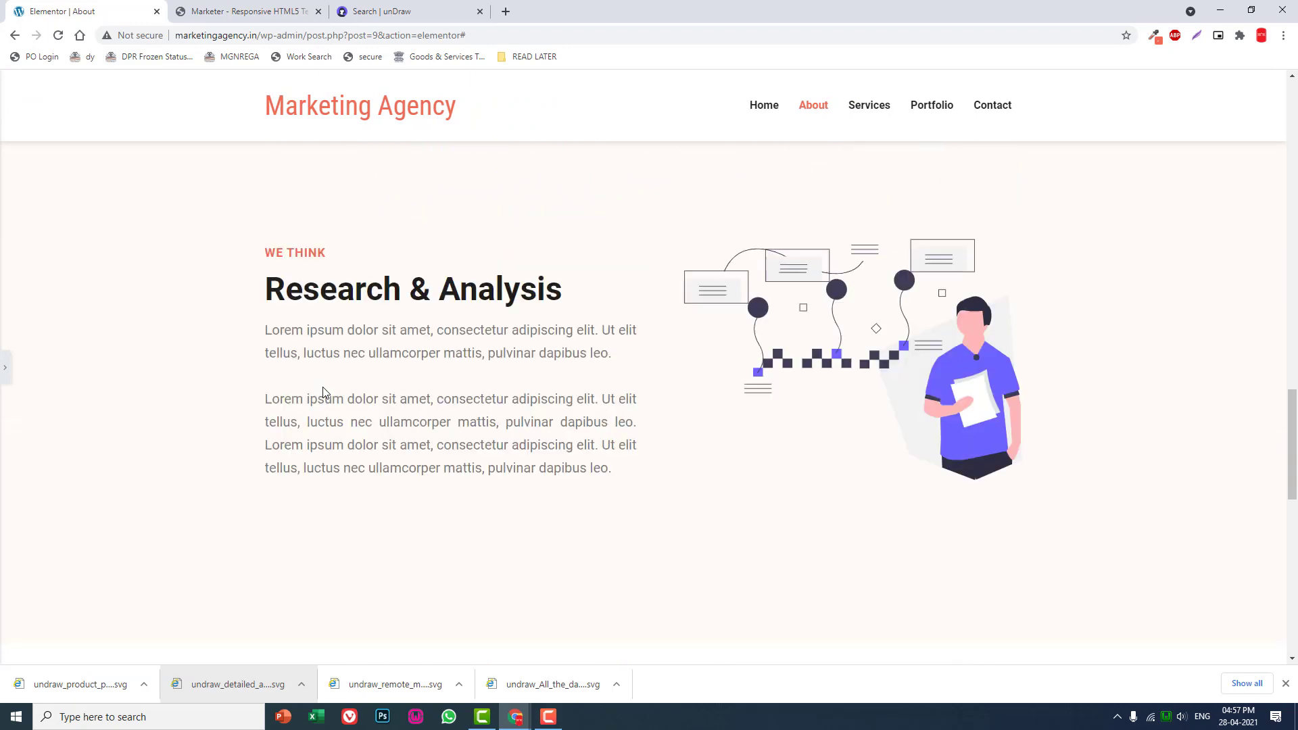
{"action": "scroll", "coordinate": [326, 387], "scroll_direction": "up", "scroll_amount": 10}
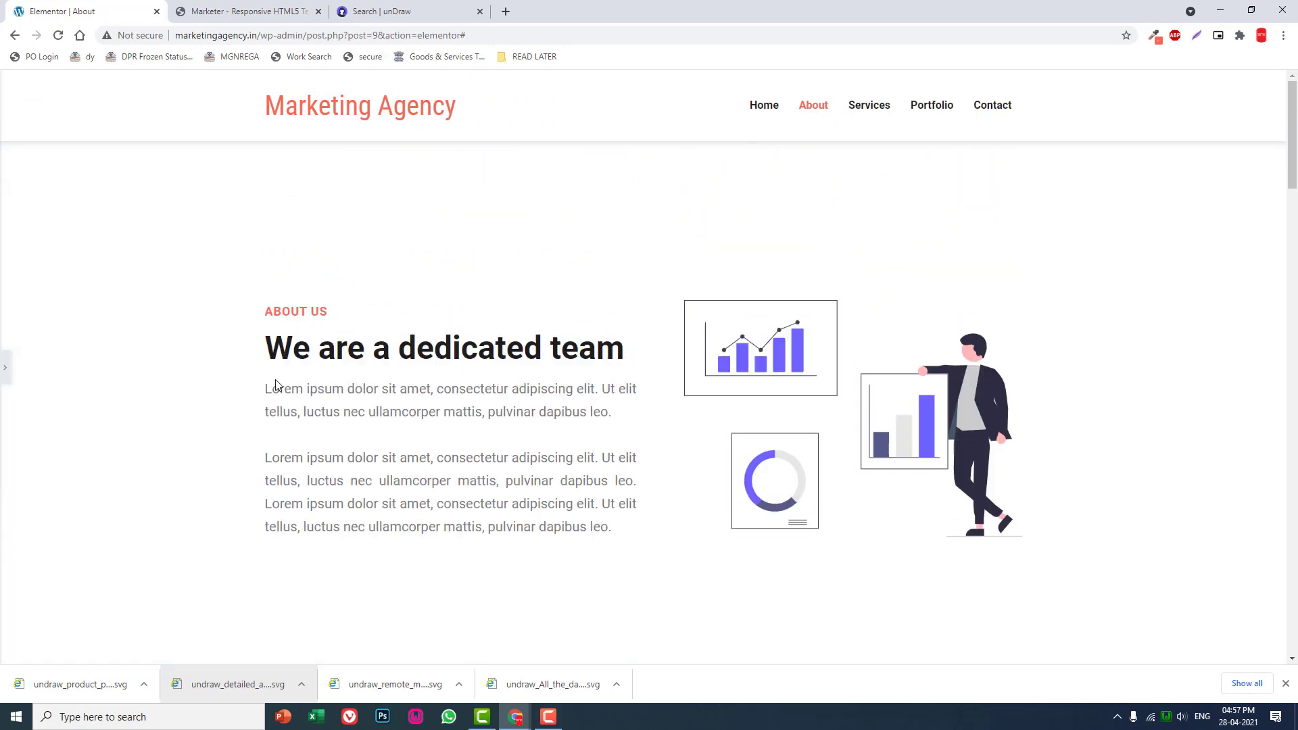
{"action": "scroll", "coordinate": [460, 356], "scroll_direction": "down", "scroll_amount": 4}
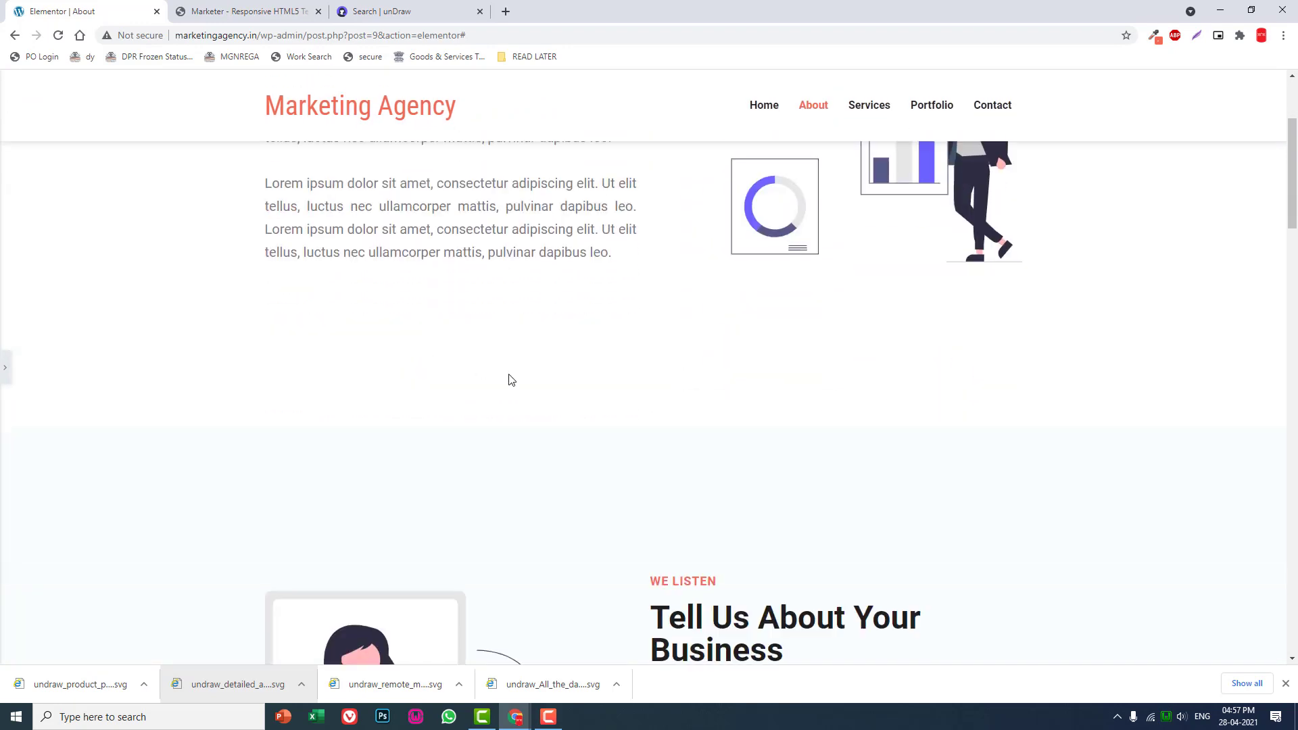
{"action": "scroll", "coordinate": [340, 428], "scroll_direction": "up", "scroll_amount": 4}
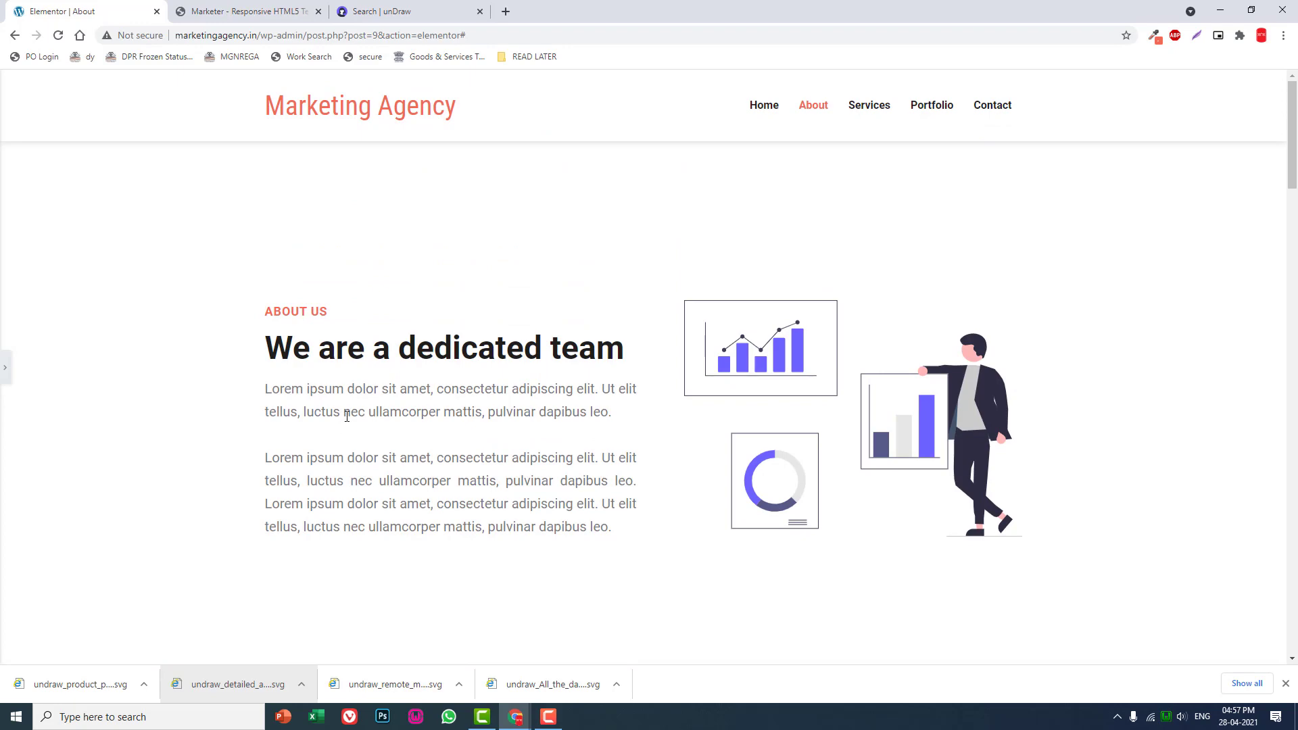
{"action": "scroll", "coordinate": [349, 418], "scroll_direction": "down", "scroll_amount": 7}
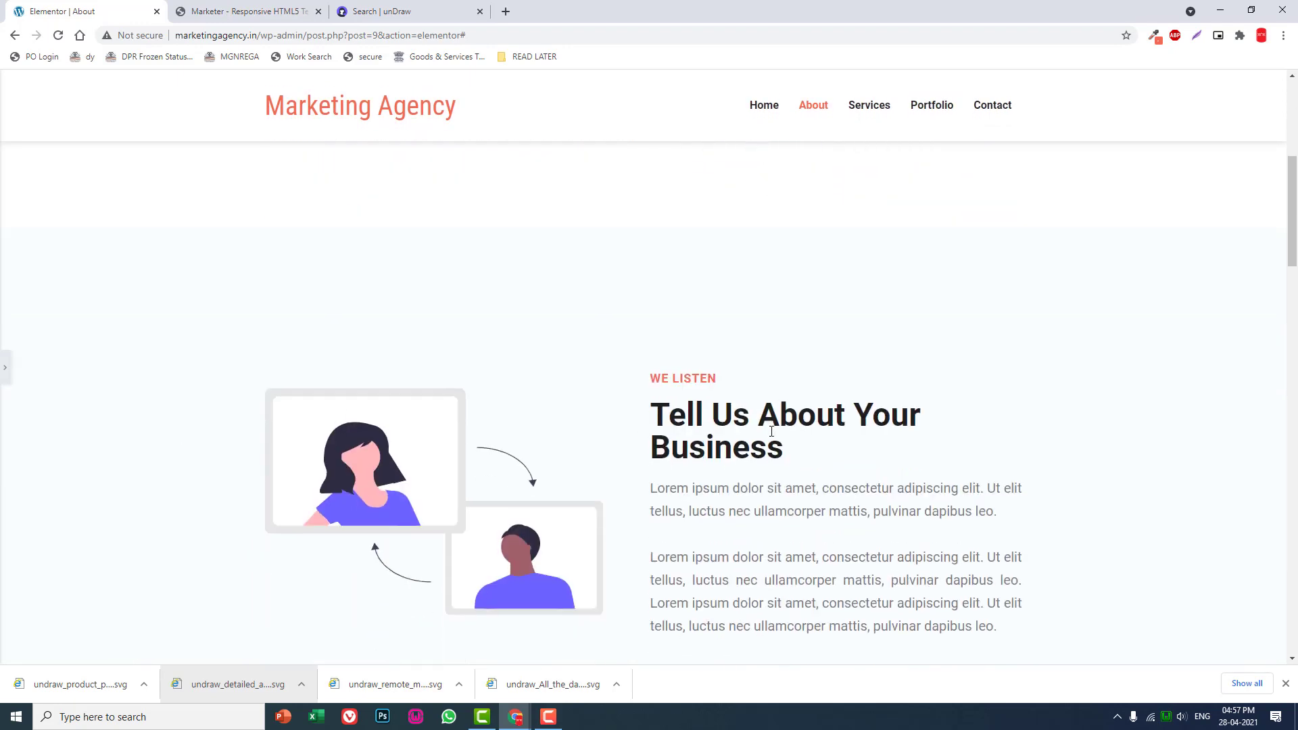
- Review the remaining About page sections and check the Meet The Team section of the Marketer reference template before returning to Elementor
{"action": "scroll", "coordinate": [778, 434], "scroll_direction": "down", "scroll_amount": 3}
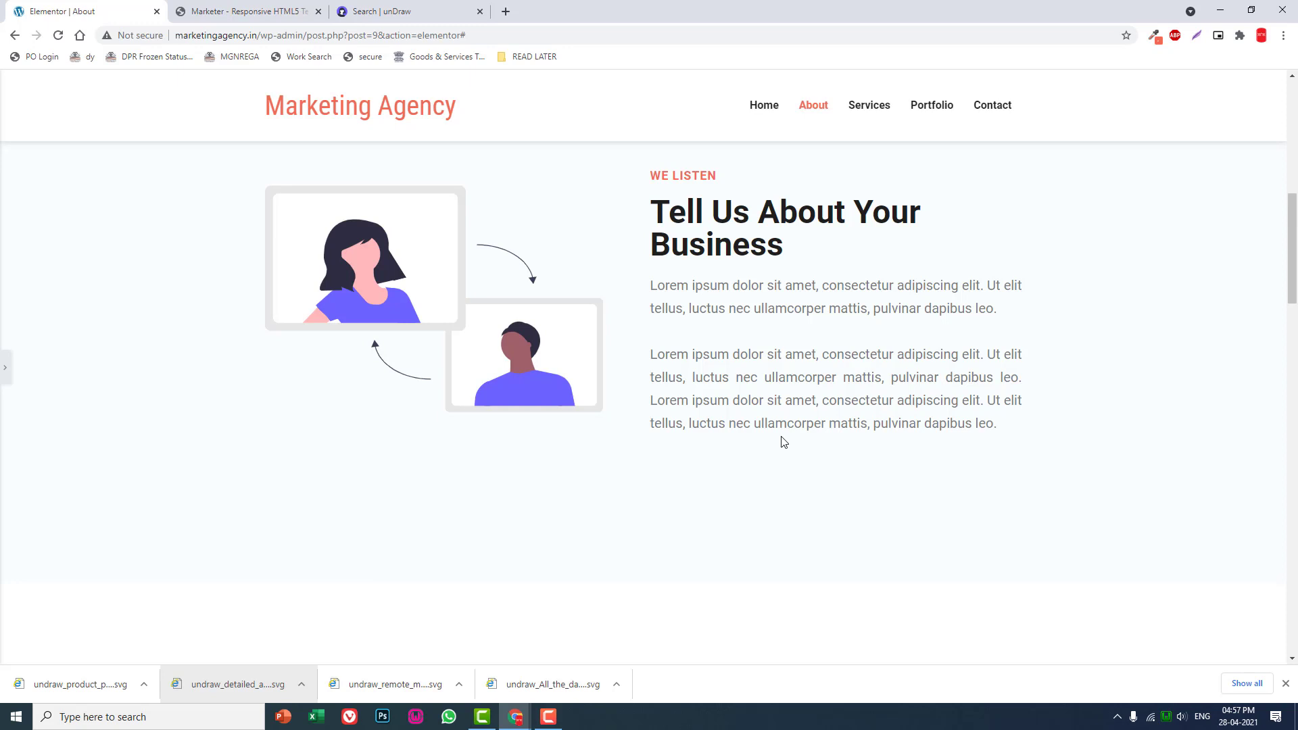
{"action": "scroll", "coordinate": [795, 461], "scroll_direction": "down", "scroll_amount": 6}
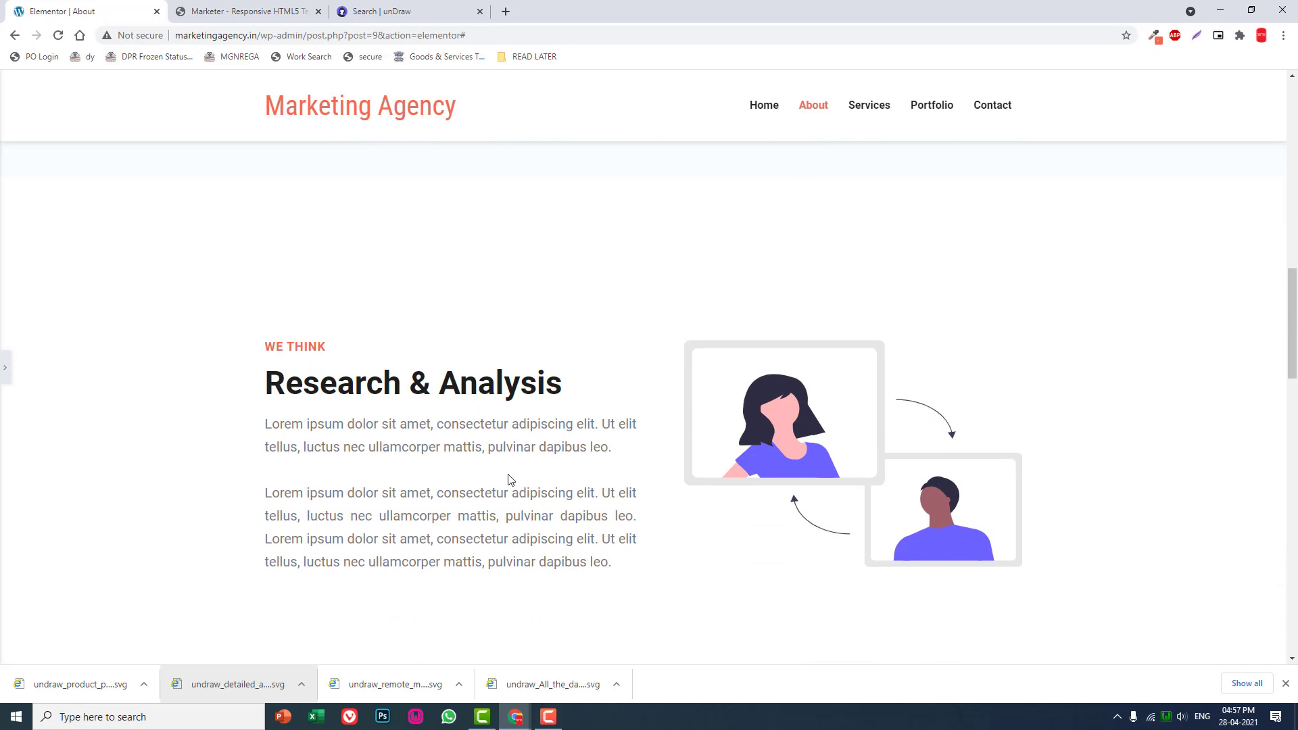
{"action": "scroll", "coordinate": [510, 479], "scroll_direction": "down", "scroll_amount": 9}
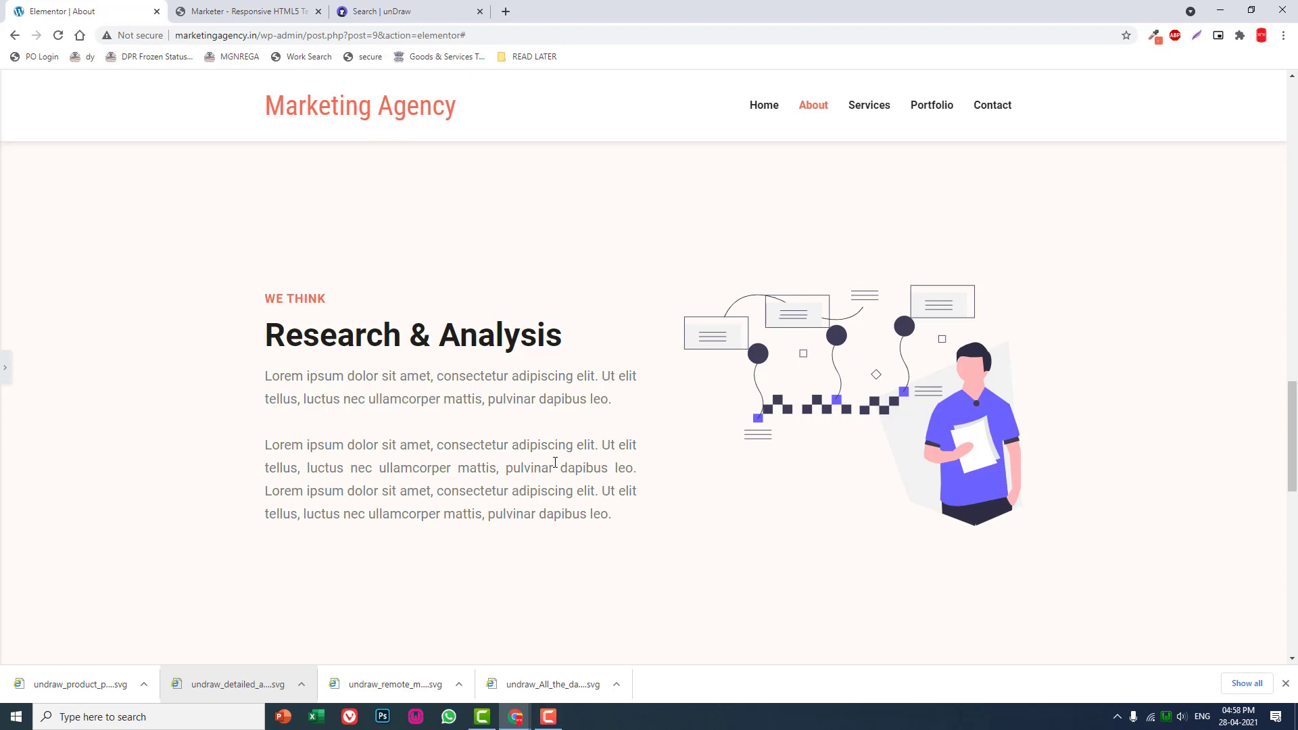
{"action": "scroll", "coordinate": [555, 463], "scroll_direction": "down", "scroll_amount": 8}
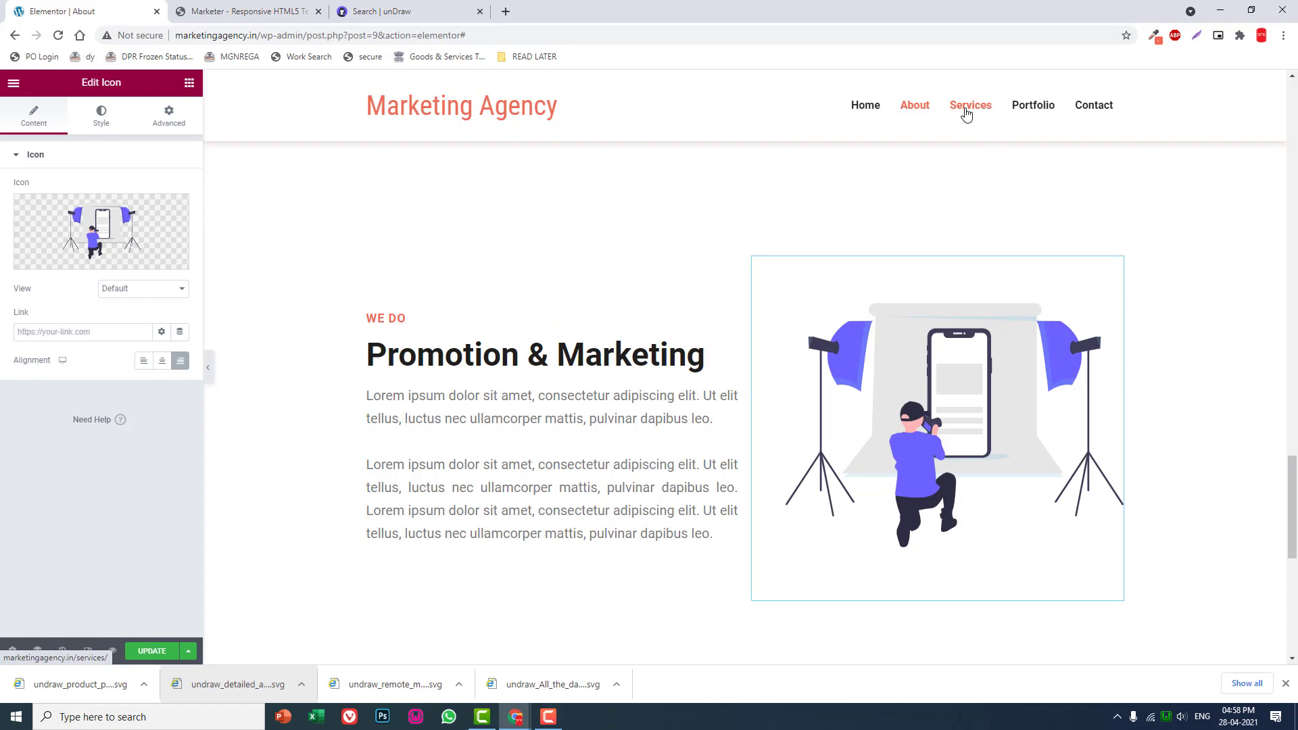
{"action": "scroll", "coordinate": [635, 271], "scroll_direction": "down", "scroll_amount": 10}
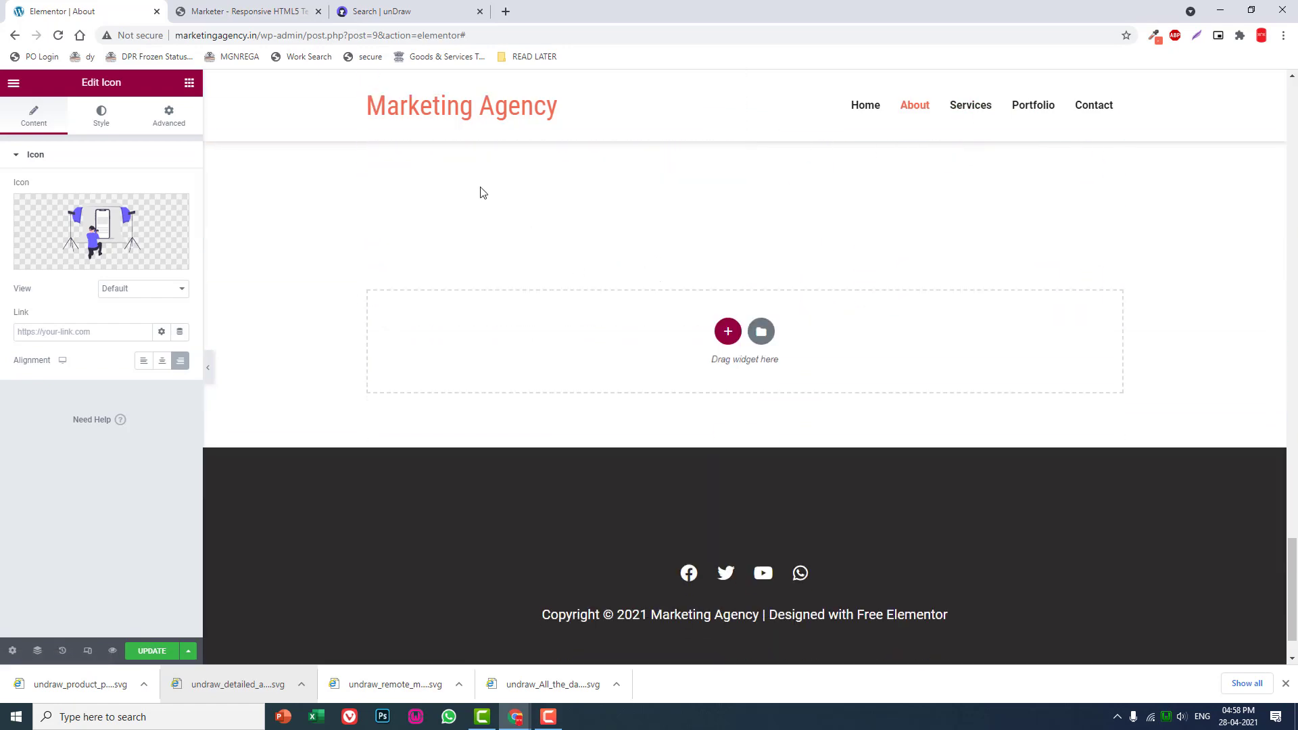
{"action": "key", "text": "ctrl+Tab"}
{"action": "scroll", "coordinate": [803, 344], "scroll_direction": "down", "scroll_amount": 6}
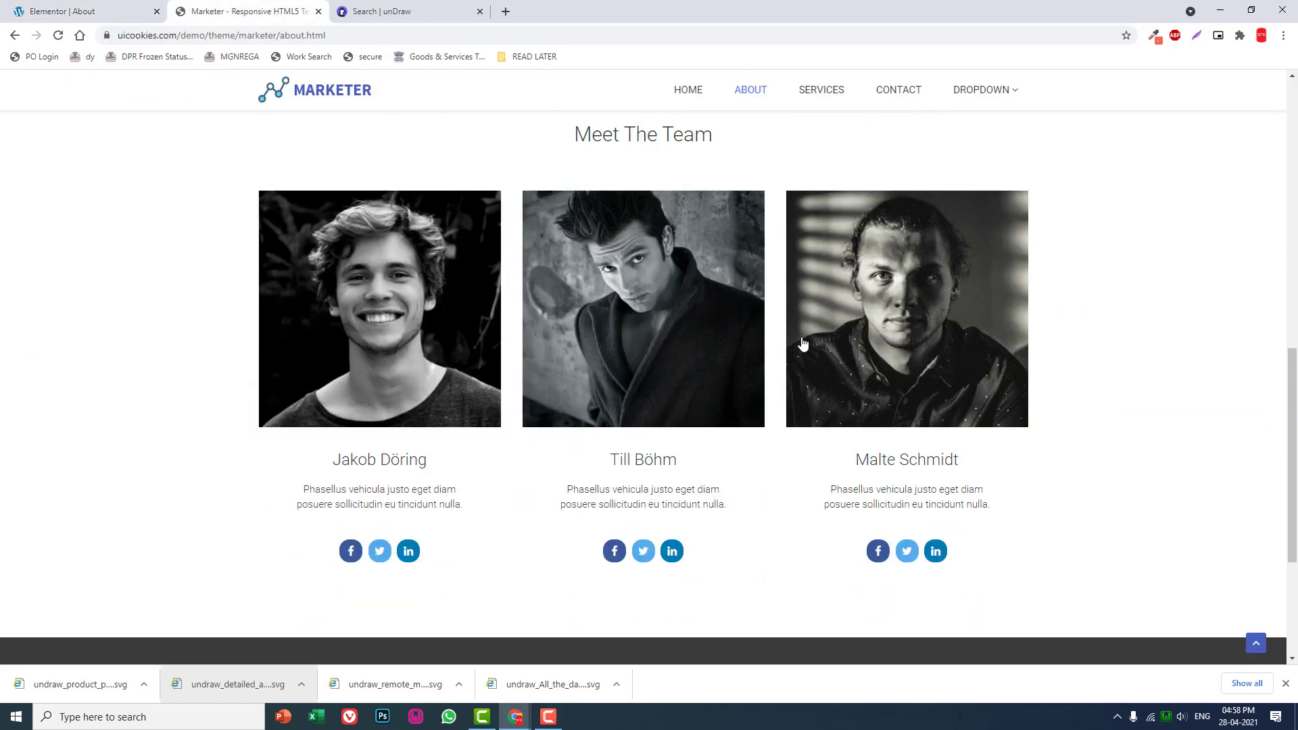
{"action": "left_click", "coordinate": [75, 12]}
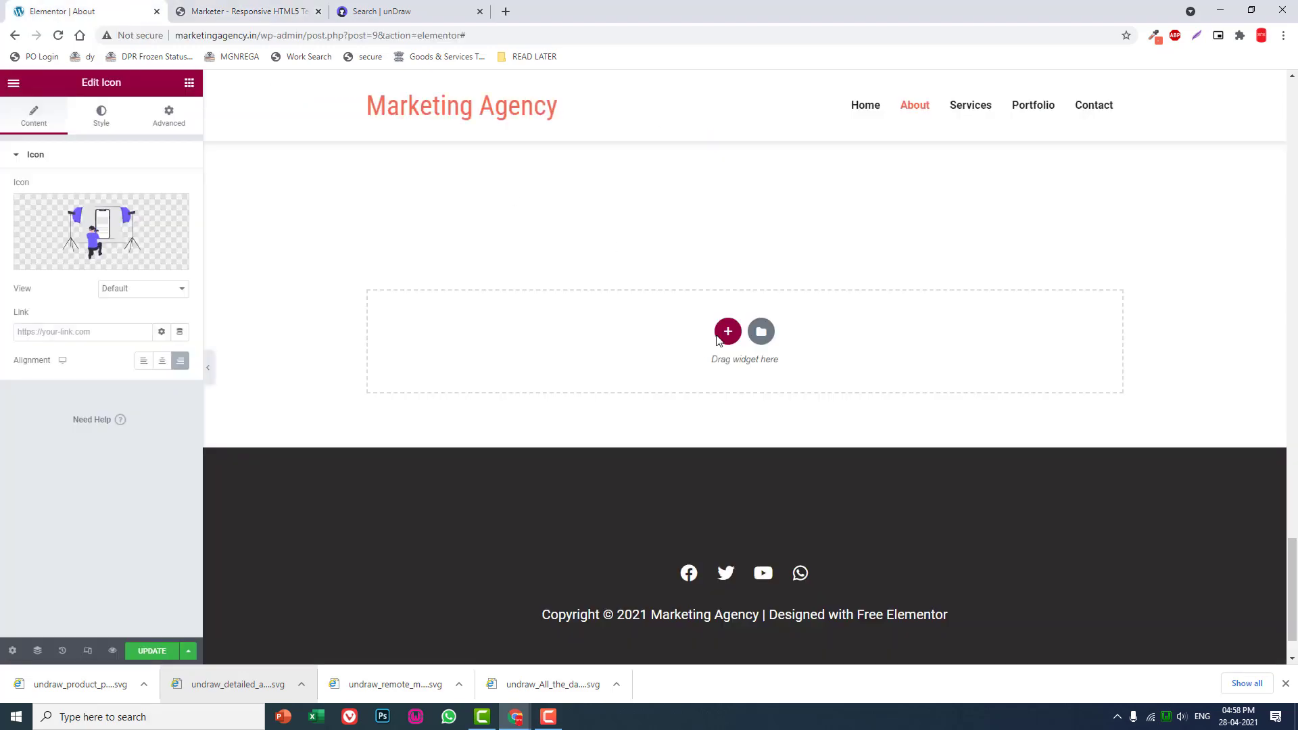
- Duplicate the Promotion & Marketing section and delete the illustration column from the copy
{"action": "scroll", "coordinate": [720, 338], "scroll_direction": "up", "scroll_amount": 10}
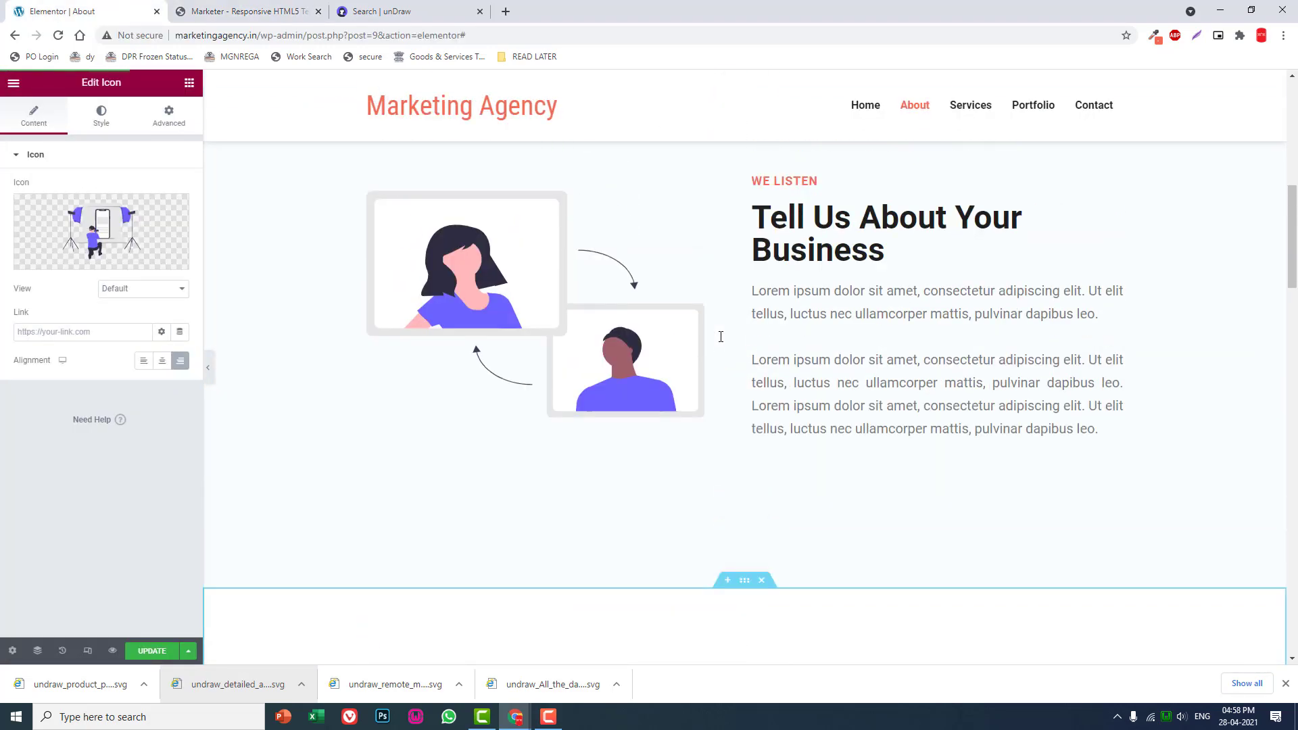
{"action": "scroll", "coordinate": [721, 337], "scroll_direction": "up", "scroll_amount": 5}
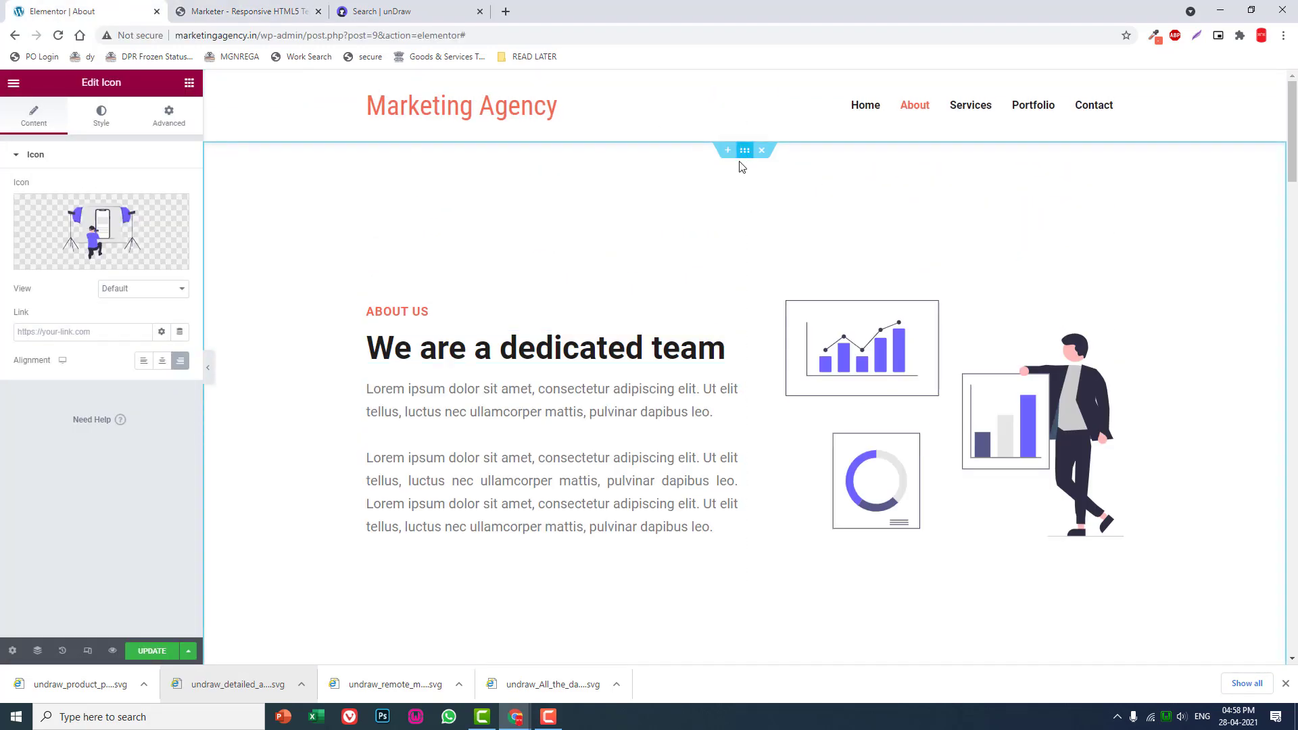
{"action": "scroll", "coordinate": [737, 360], "scroll_direction": "down", "scroll_amount": 10}
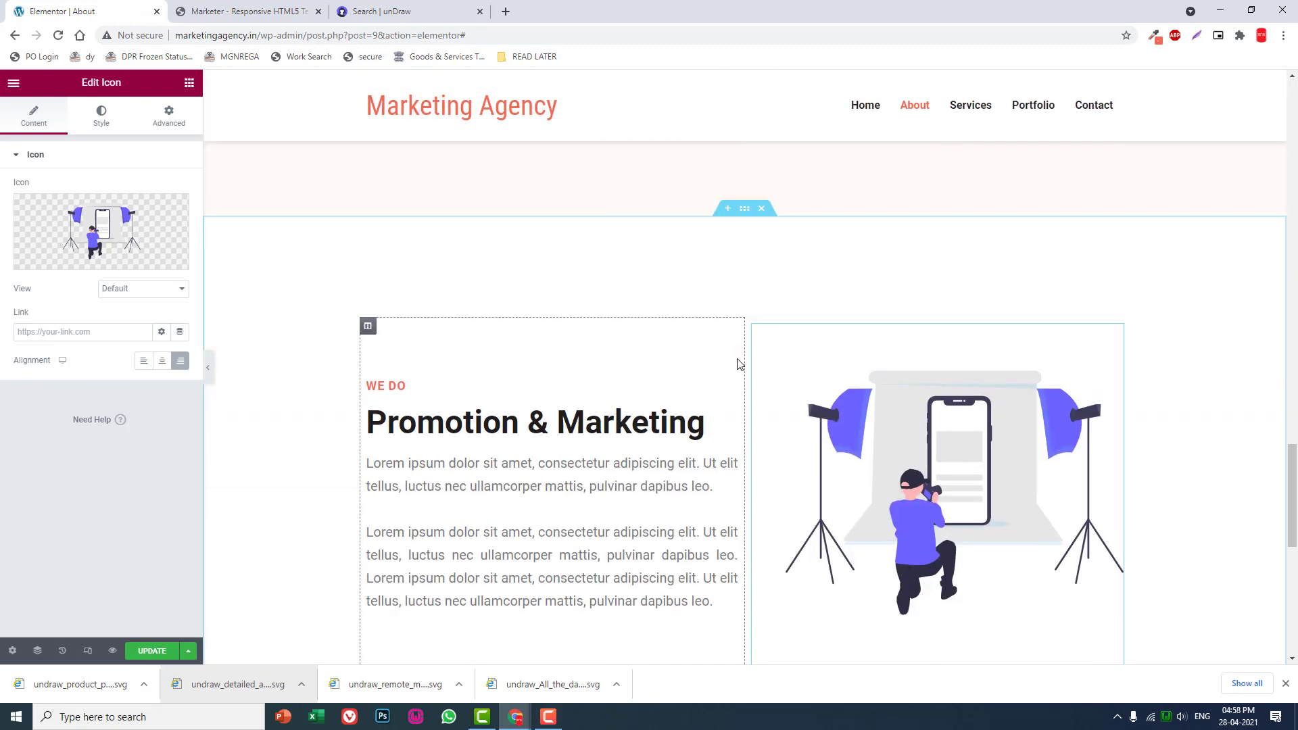
{"action": "scroll", "coordinate": [737, 364], "scroll_direction": "down", "scroll_amount": 5}
{"action": "scroll", "coordinate": [771, 418], "scroll_direction": "up", "scroll_amount": 8}
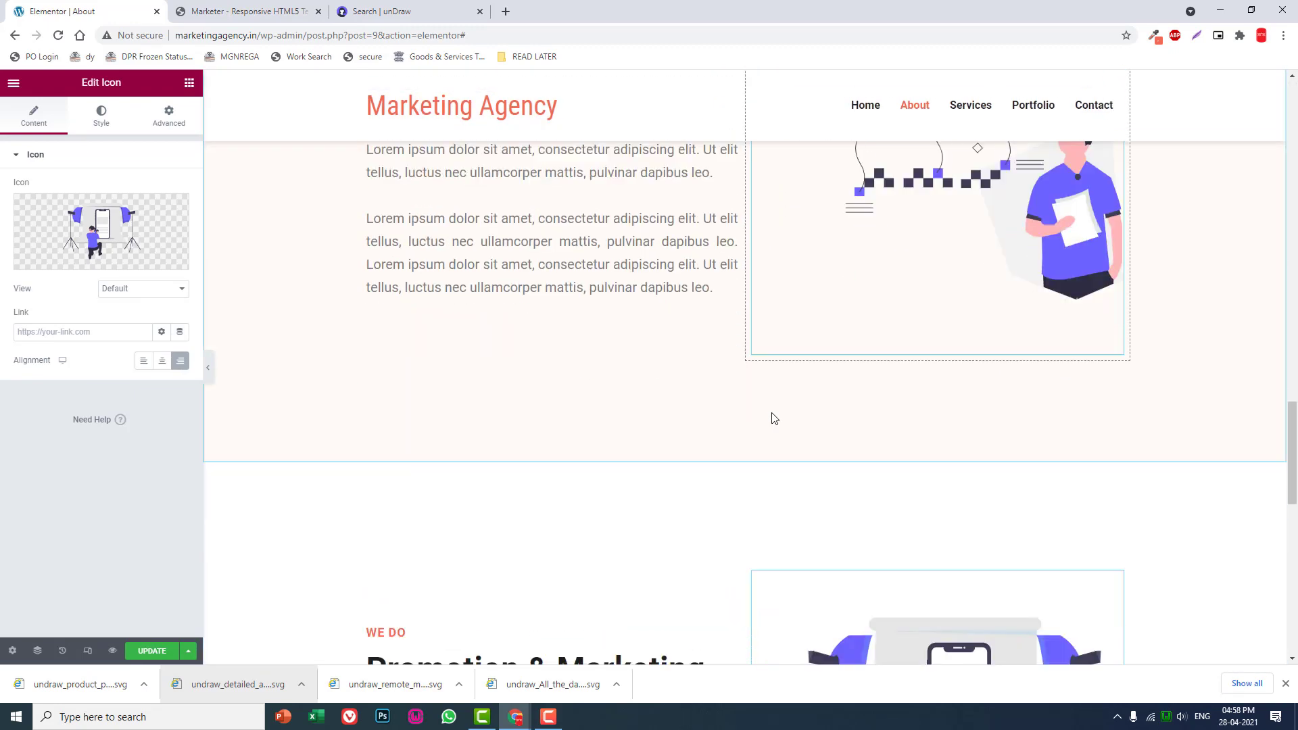
{"action": "scroll", "coordinate": [744, 366], "scroll_direction": "down", "scroll_amount": 3}
{"action": "right_click", "coordinate": [745, 277]}
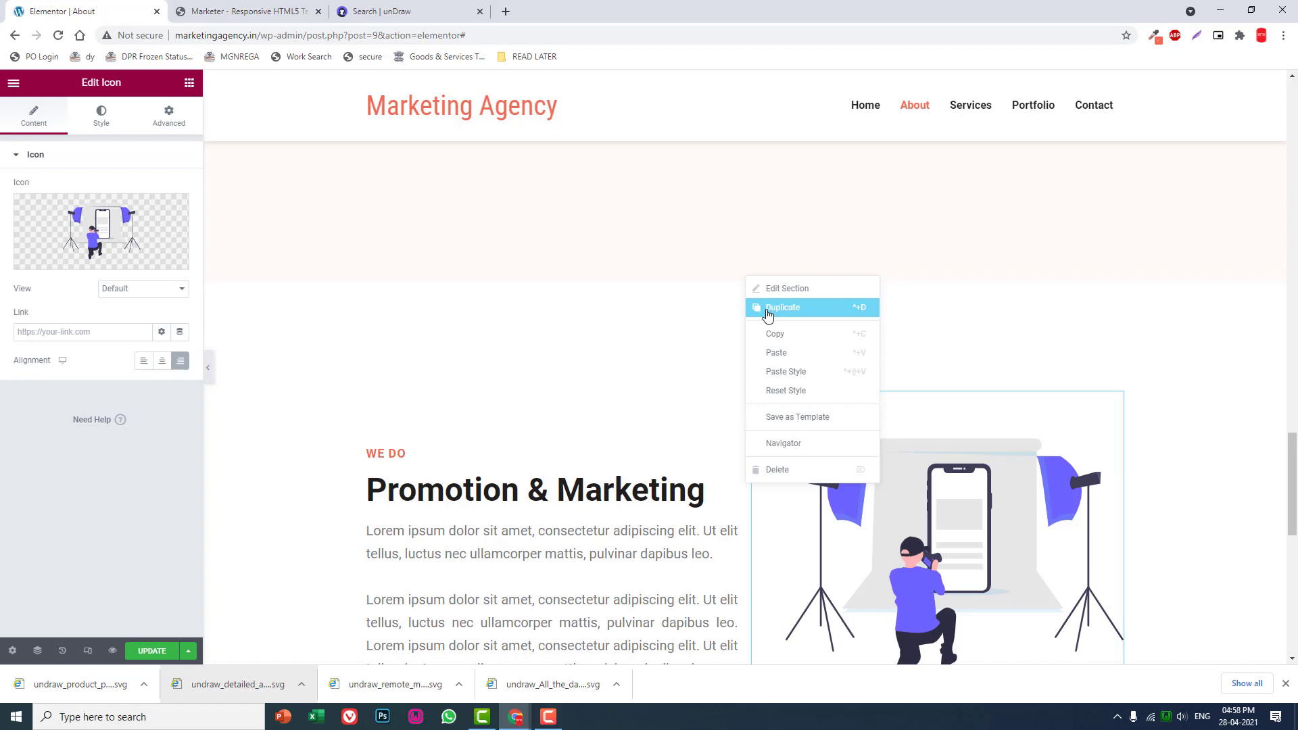
{"action": "left_click", "coordinate": [769, 313]}
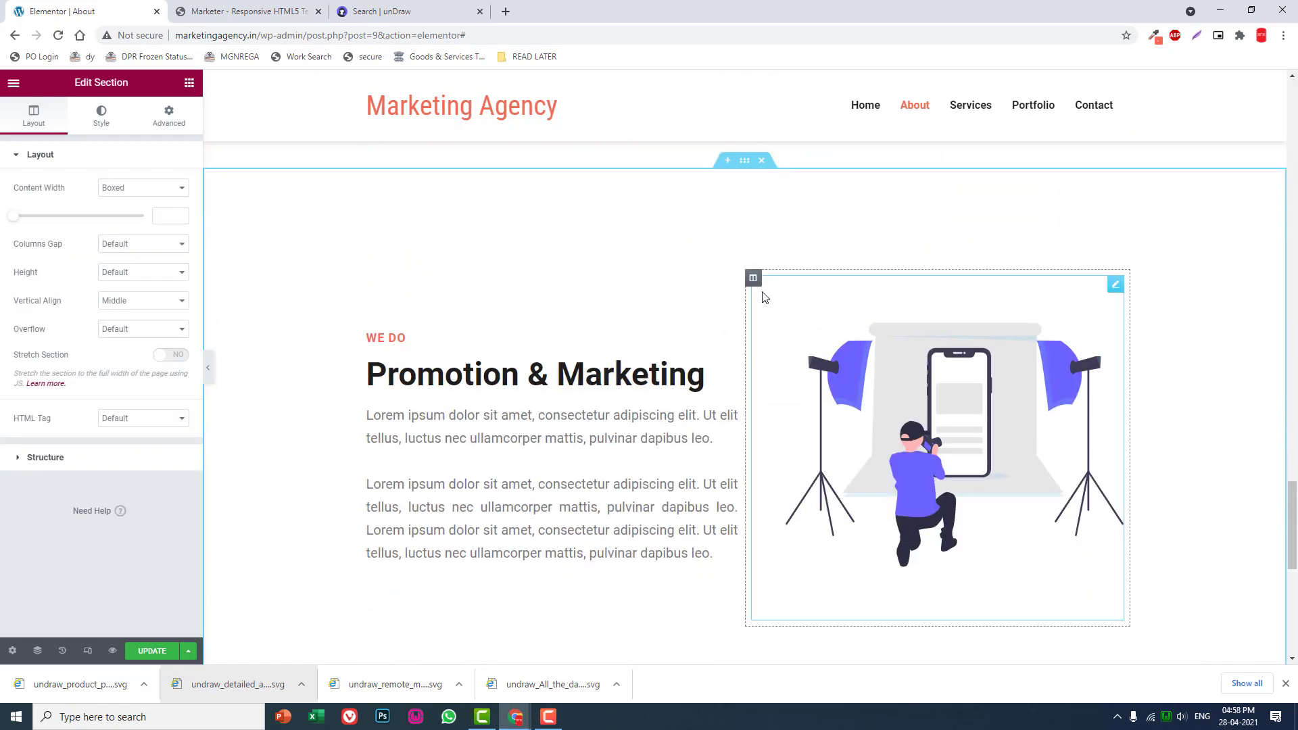
{"action": "right_click", "coordinate": [759, 284]}
{"action": "left_click", "coordinate": [795, 474]}
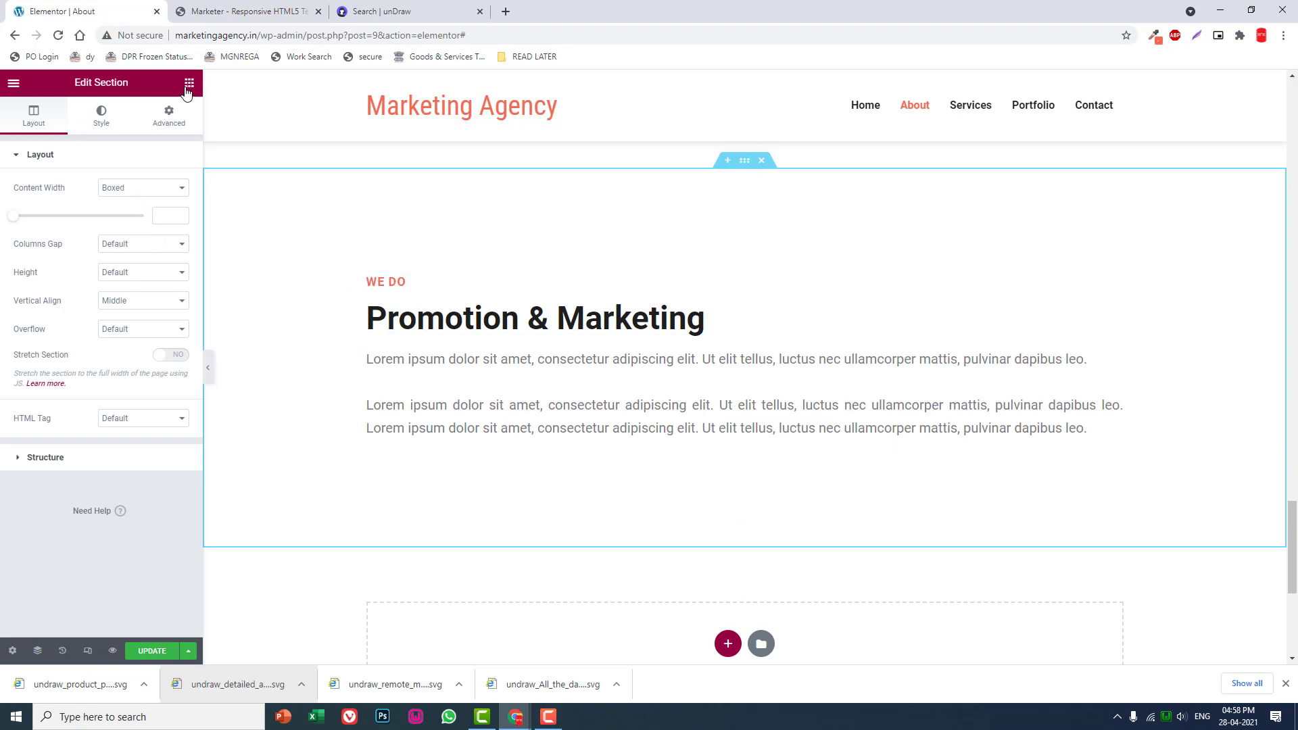
- Change the small heading of the duplicated section to "OUR TEAM"
{"action": "left_click", "coordinate": [189, 83]}
{"action": "left_click", "coordinate": [391, 279]}
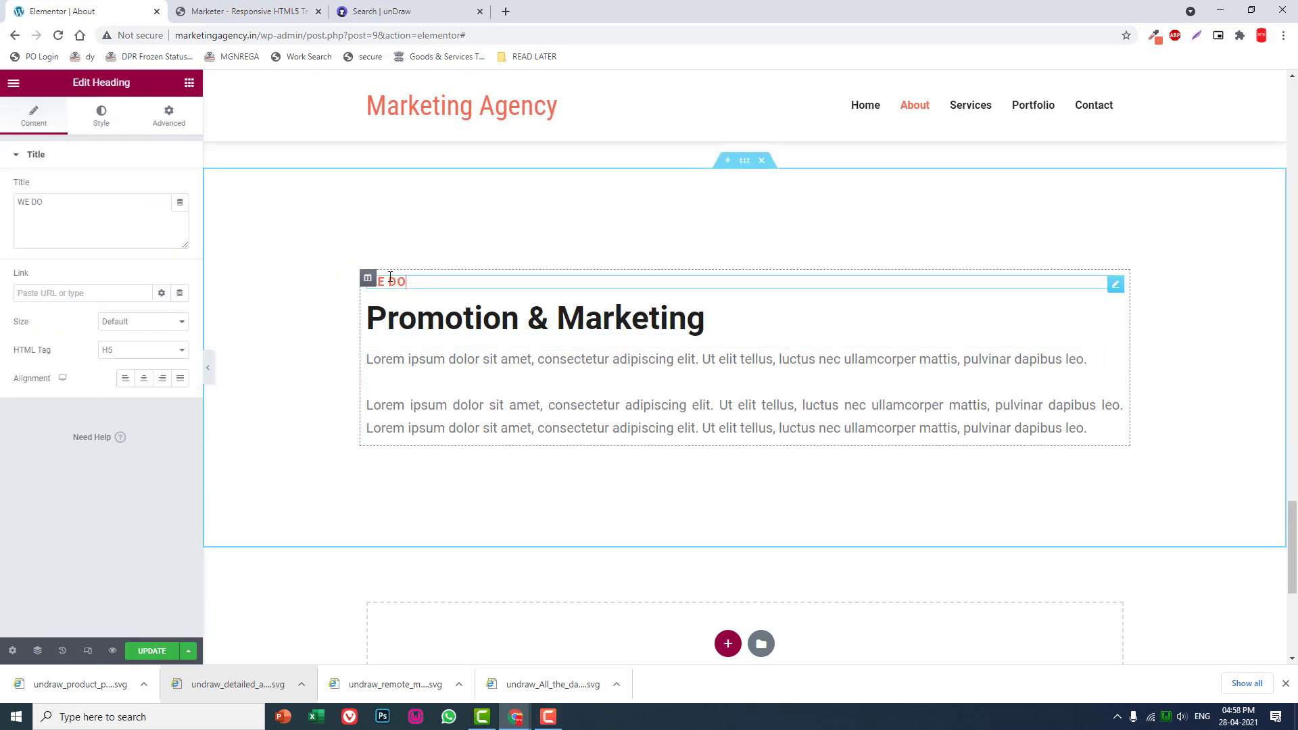
{"action": "left_click_drag", "start_coordinate": [108, 203], "coordinate": [8, 166]}
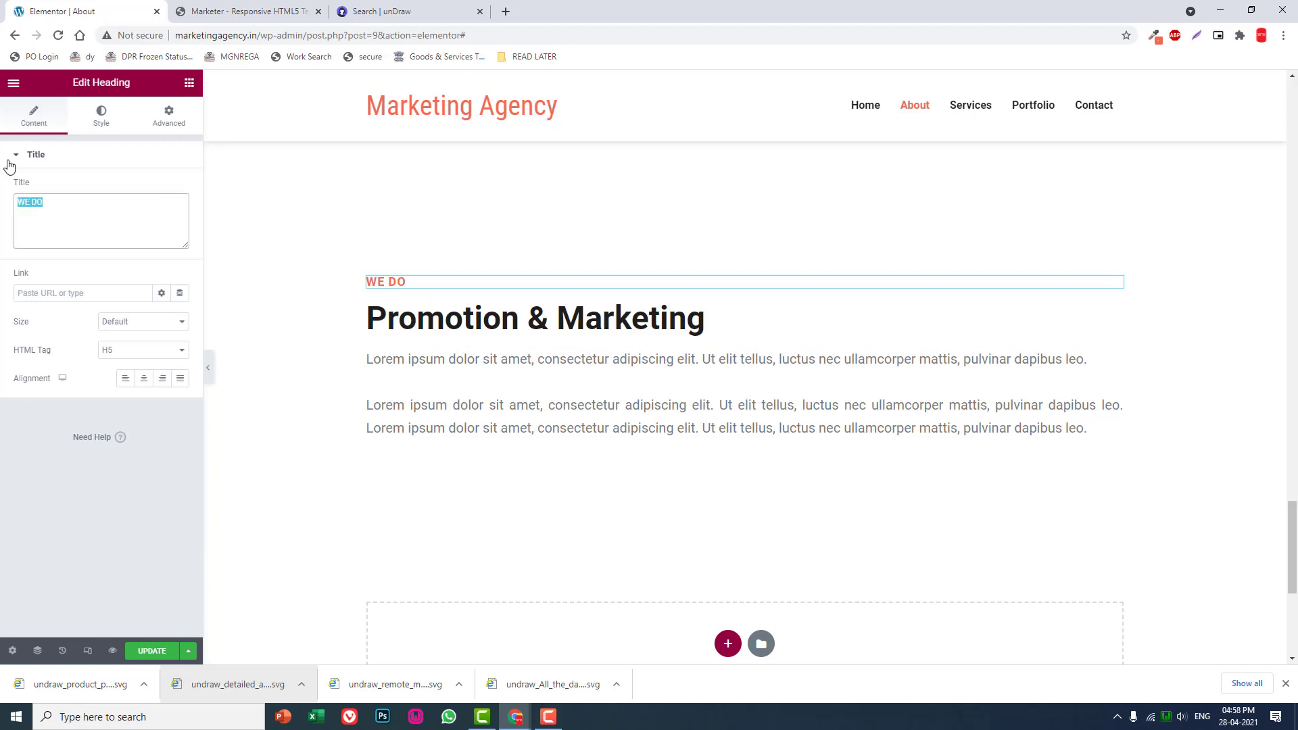
{"action": "type", "text": "OUR TEAM"}
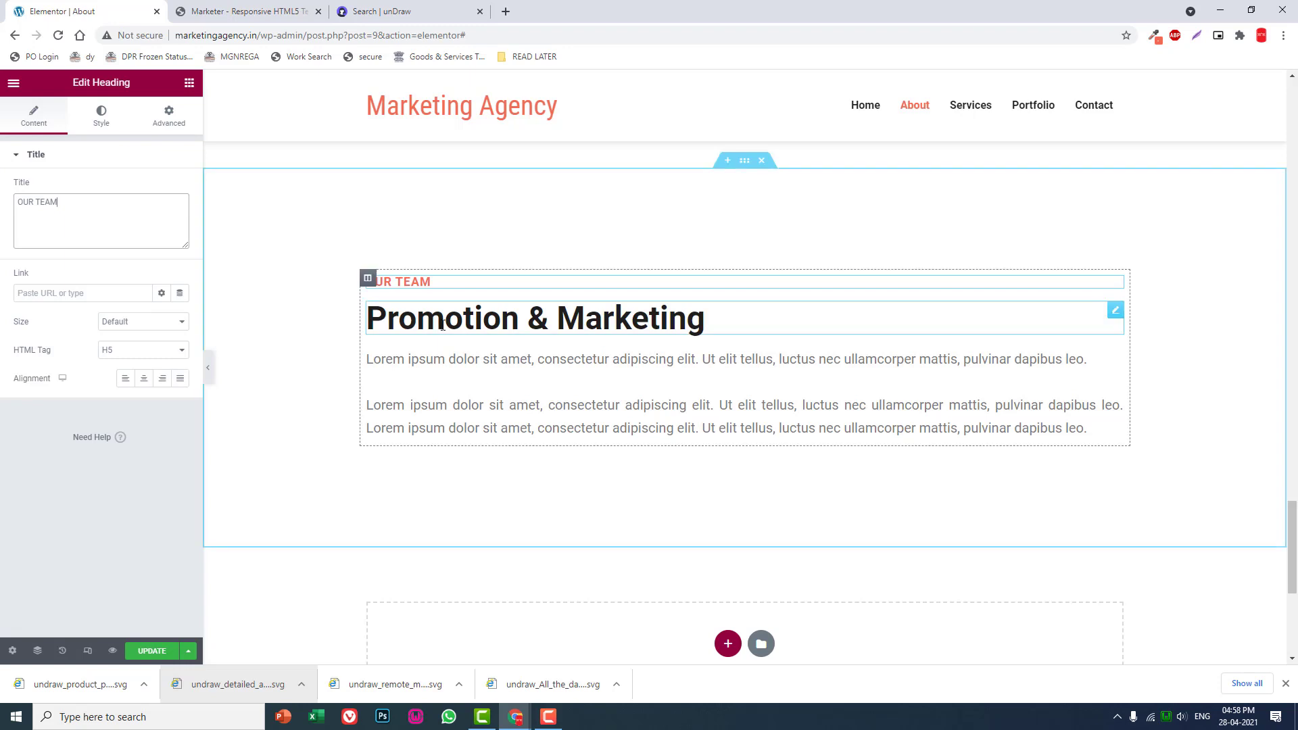
- Change the duplicated section's main heading to "Meet Our Dedicated Staffs" and delete the text paragraphs below it
{"action": "left_click", "coordinate": [379, 317]}
{"action": "key", "text": "ctrl+a"}
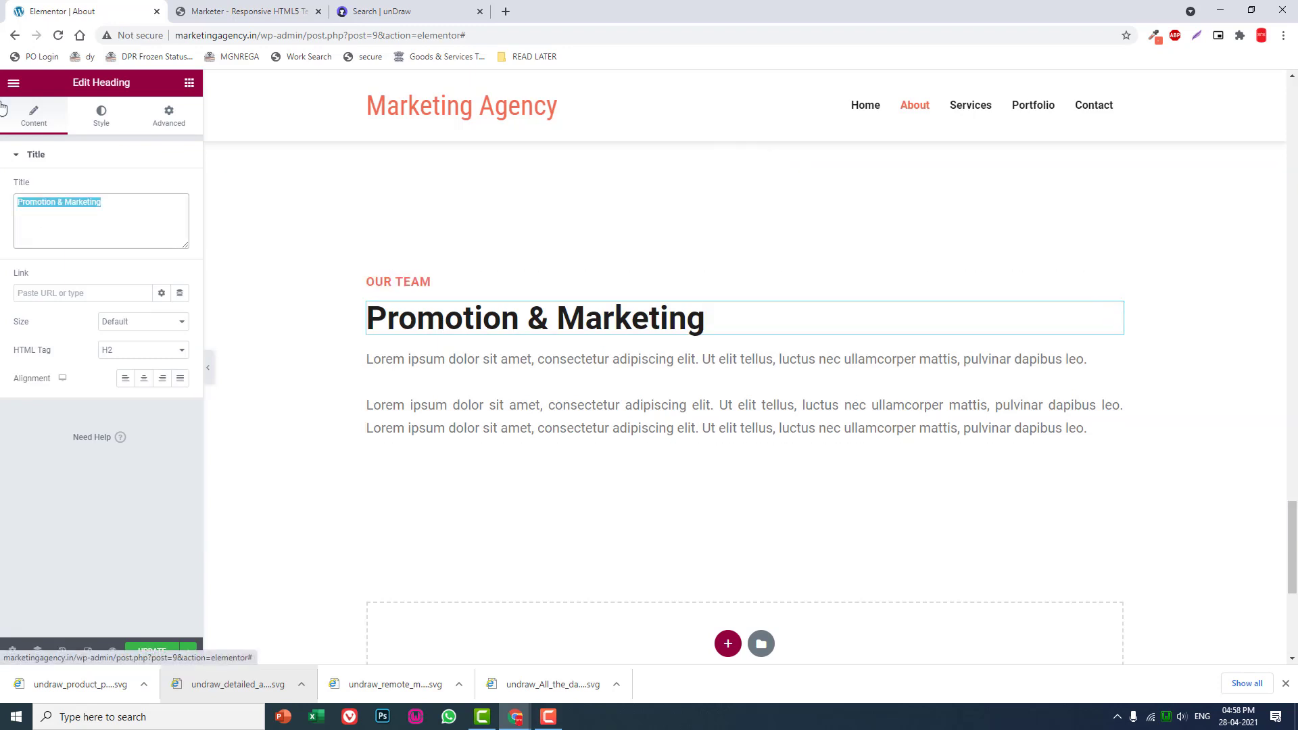
{"action": "type", "text": "Meet Ou"}
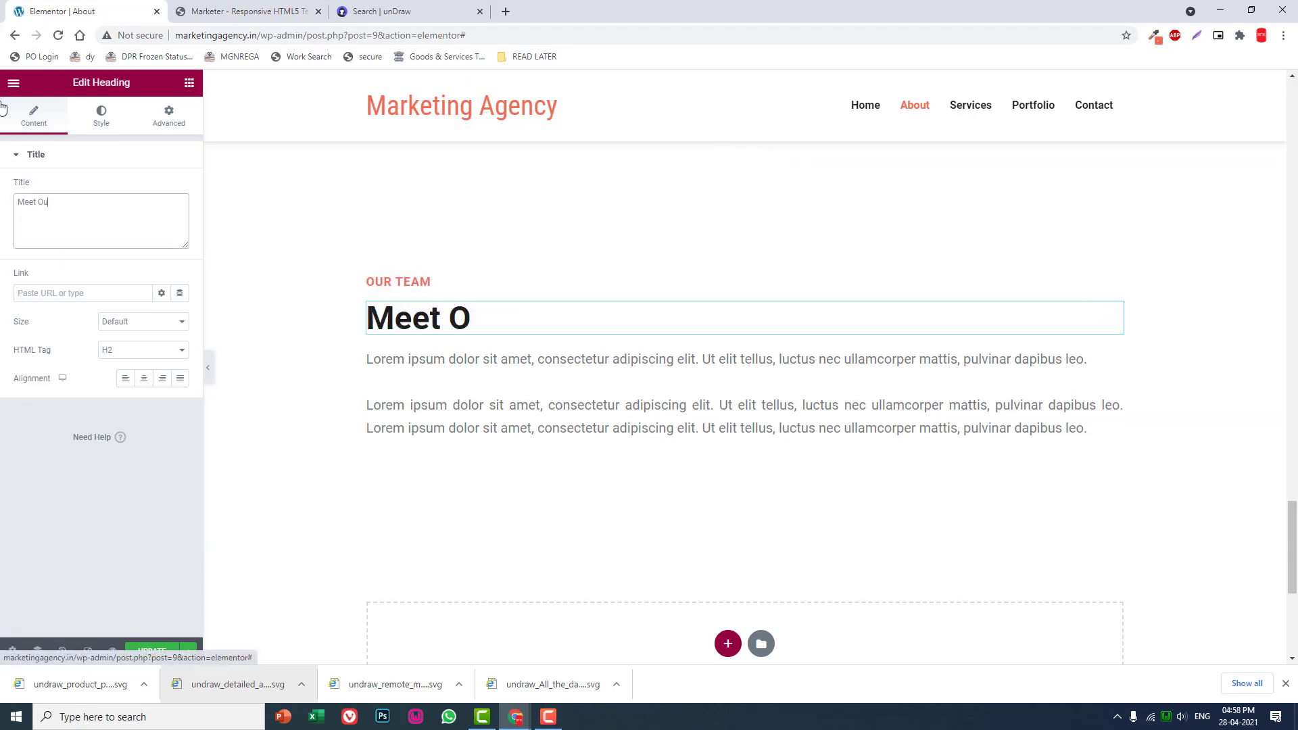
{"action": "type", "text": "r Dedicated"}
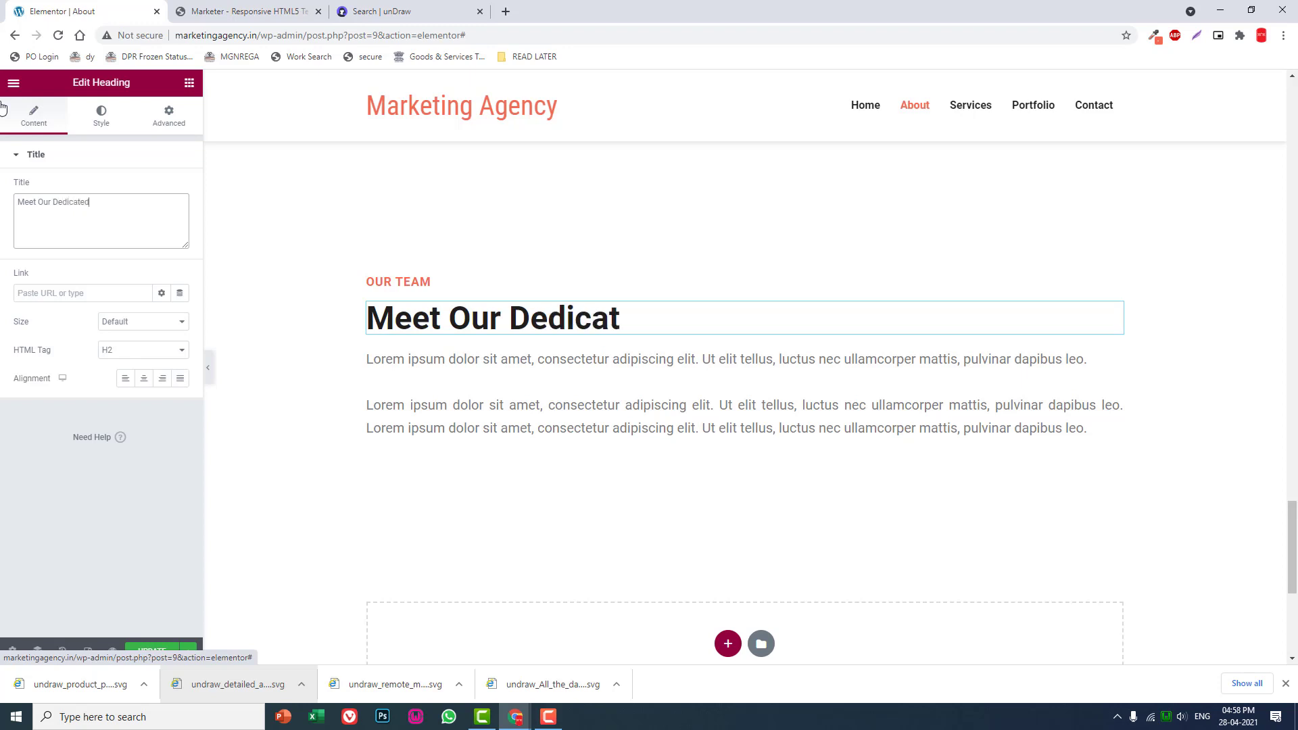
{"action": "type", "text": " Staff"}
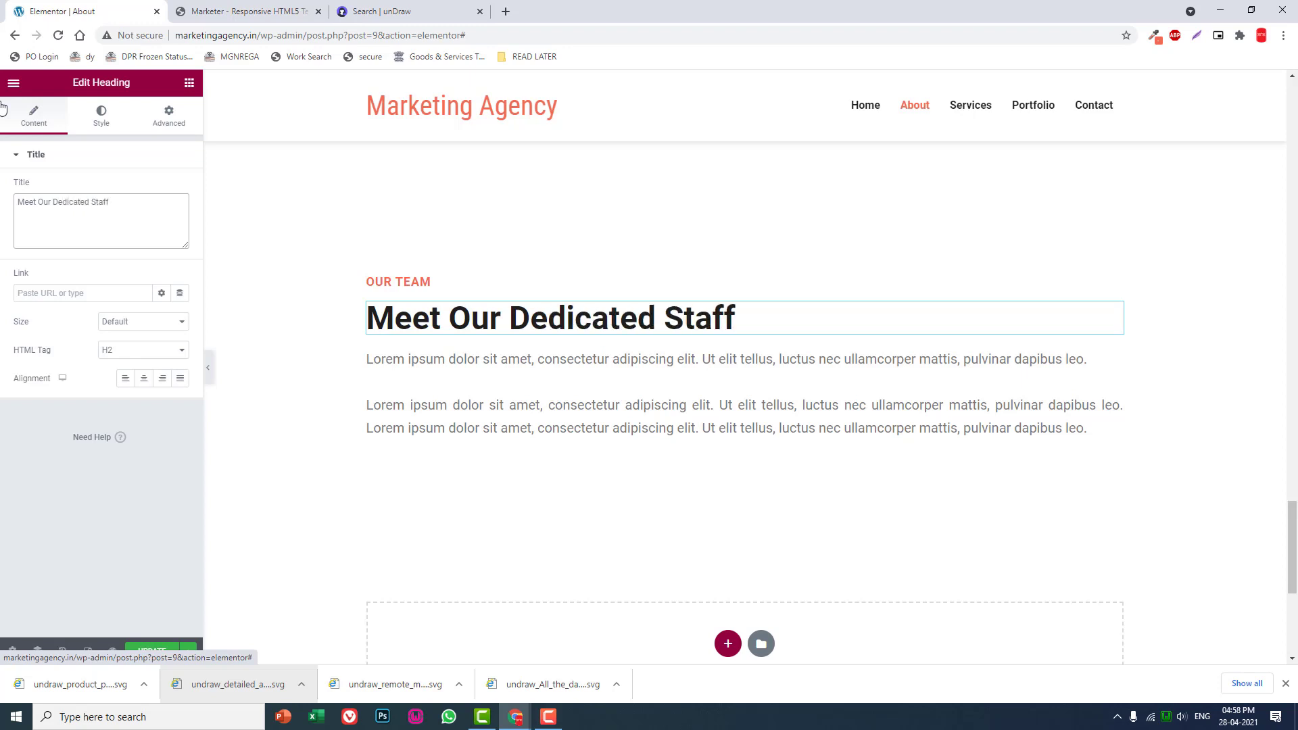
{"action": "type", "text": "s"}
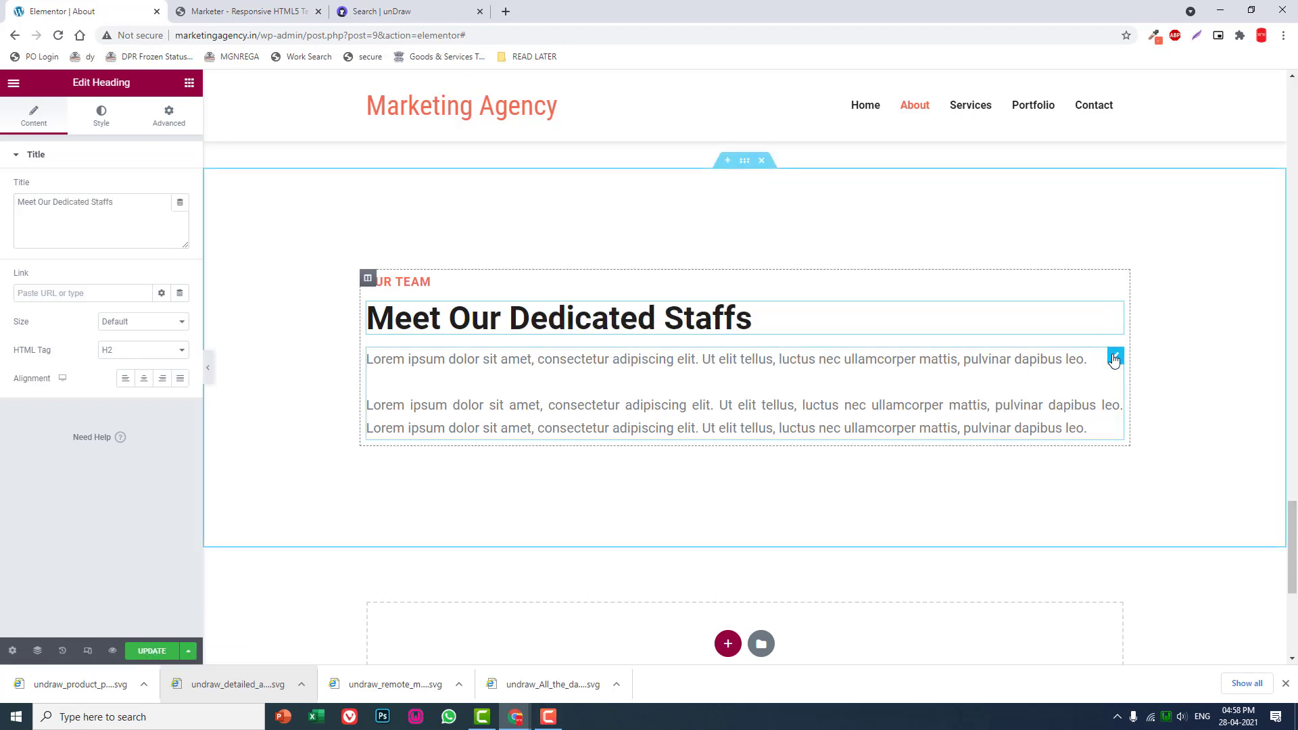
{"action": "right_click", "coordinate": [1115, 361]}
{"action": "left_click", "coordinate": [1142, 545]}
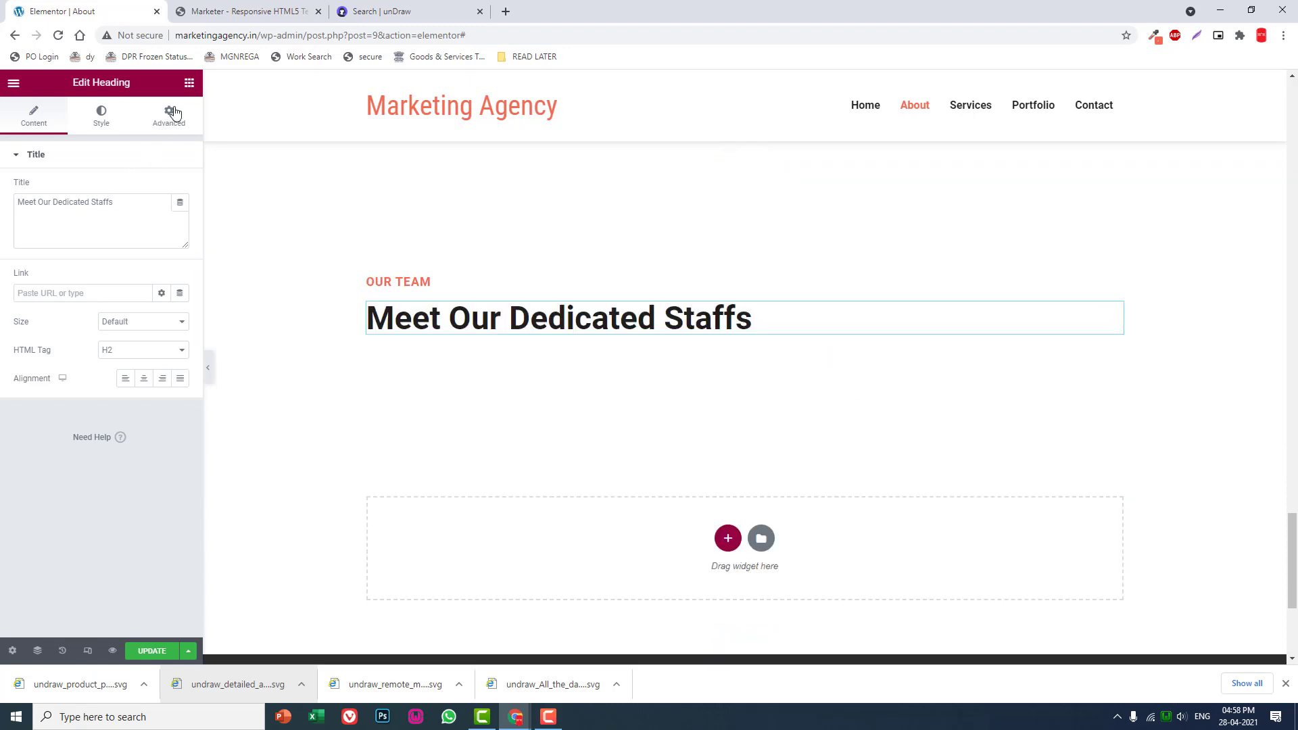
- Add a two-column inner section below the "Meet Our Dedicated Staffs" heading and set its top margin to 50 px
{"action": "left_click", "coordinate": [189, 83]}
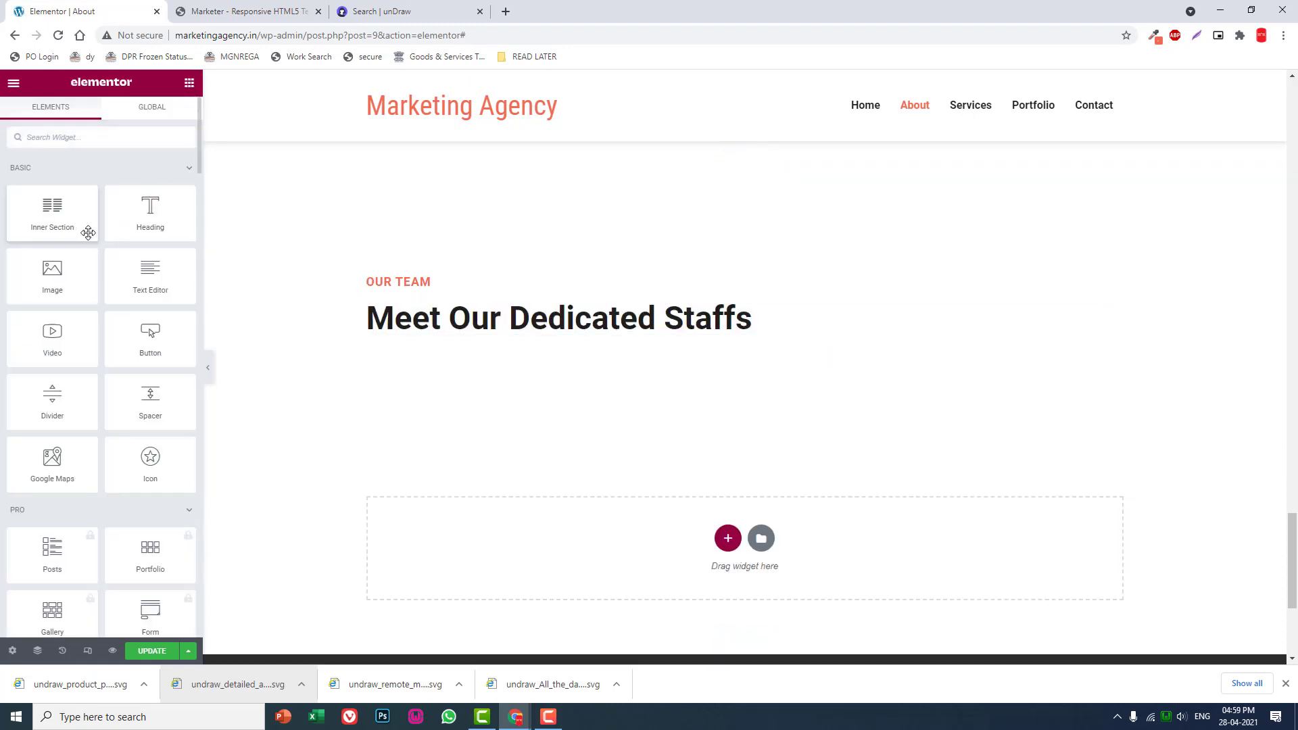
{"action": "left_click_drag", "start_coordinate": [88, 233], "coordinate": [696, 337]}
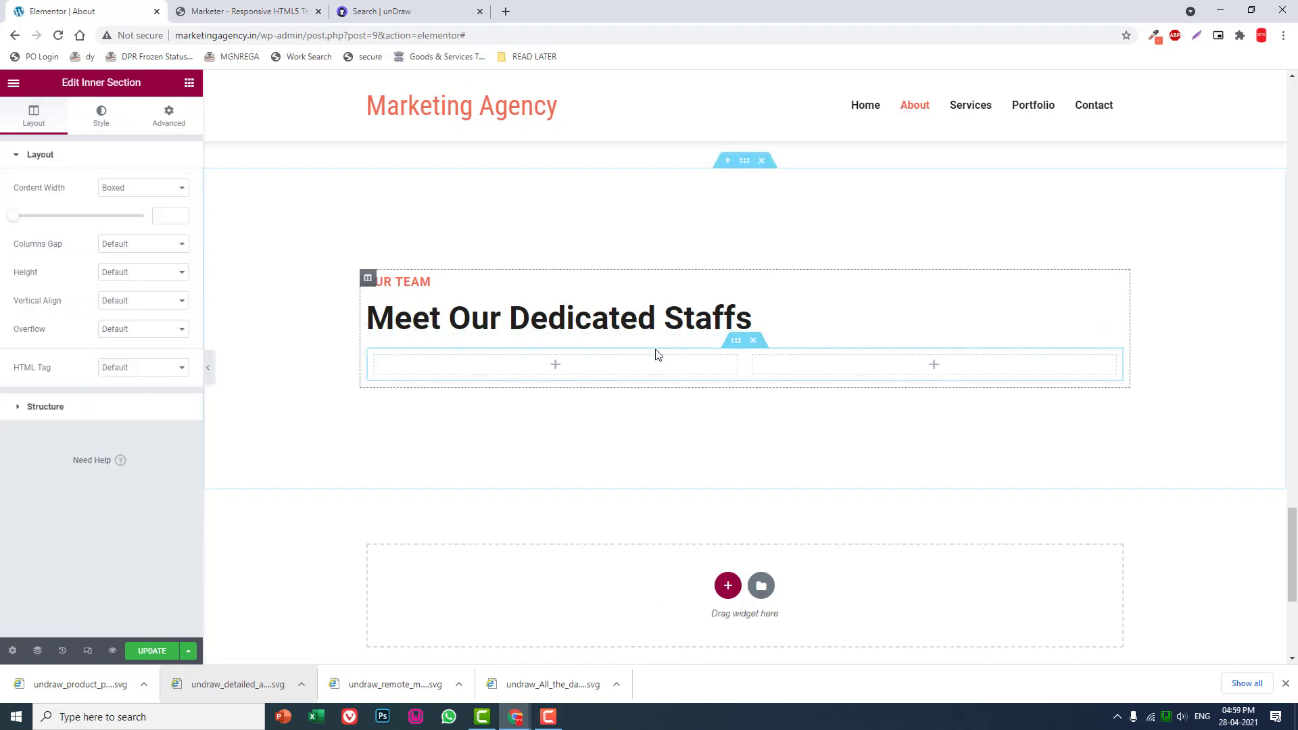
{"action": "left_click", "coordinate": [169, 115]}
{"action": "left_click", "coordinate": [171, 203]}
{"action": "left_click", "coordinate": [26, 203]}
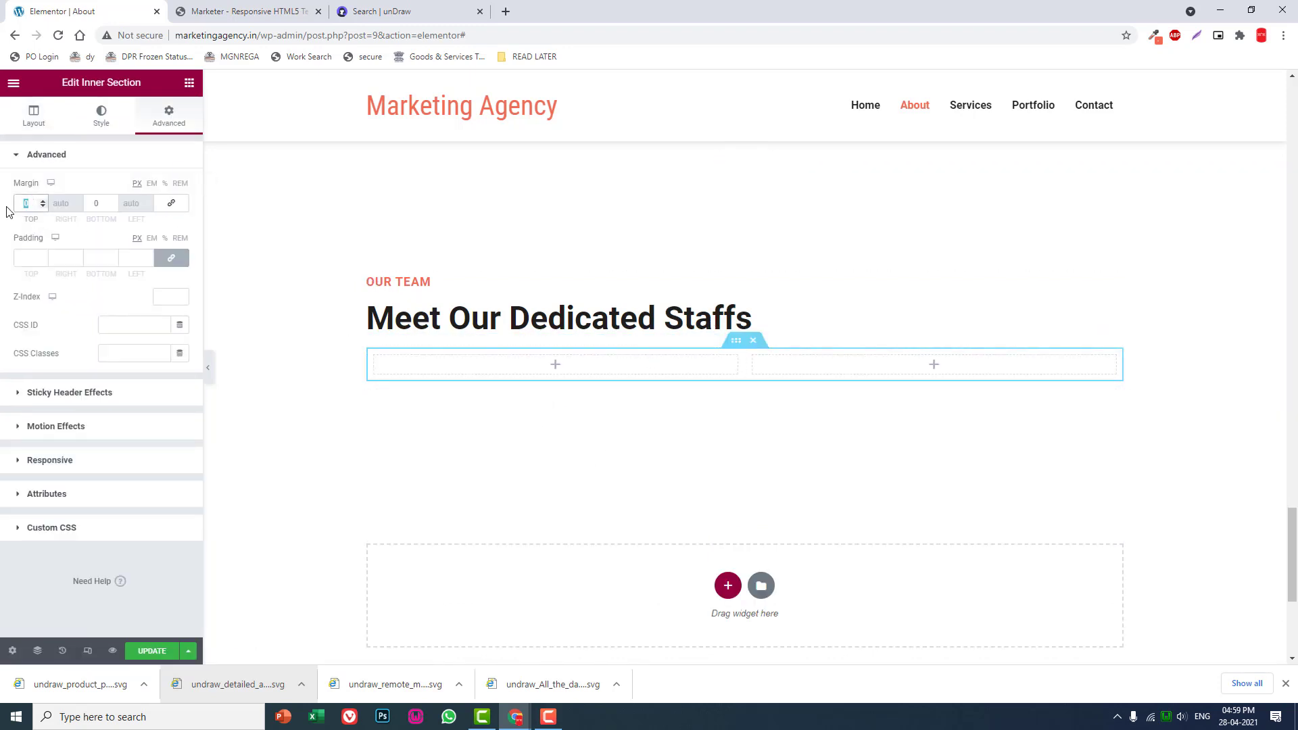
{"action": "type", "text": "50"}
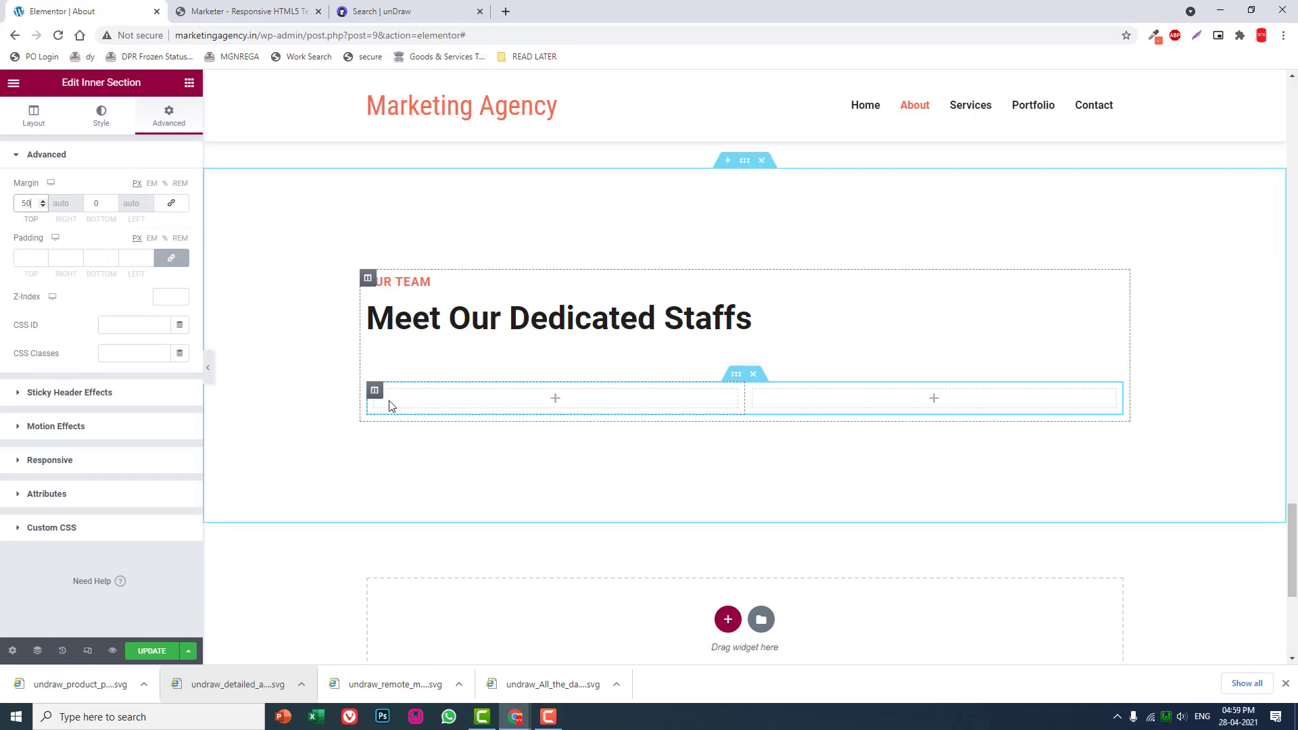
- Find the Sina Team widget, place it in the inner section's first column and set its layout to Grid
{"action": "left_click", "coordinate": [189, 83]}
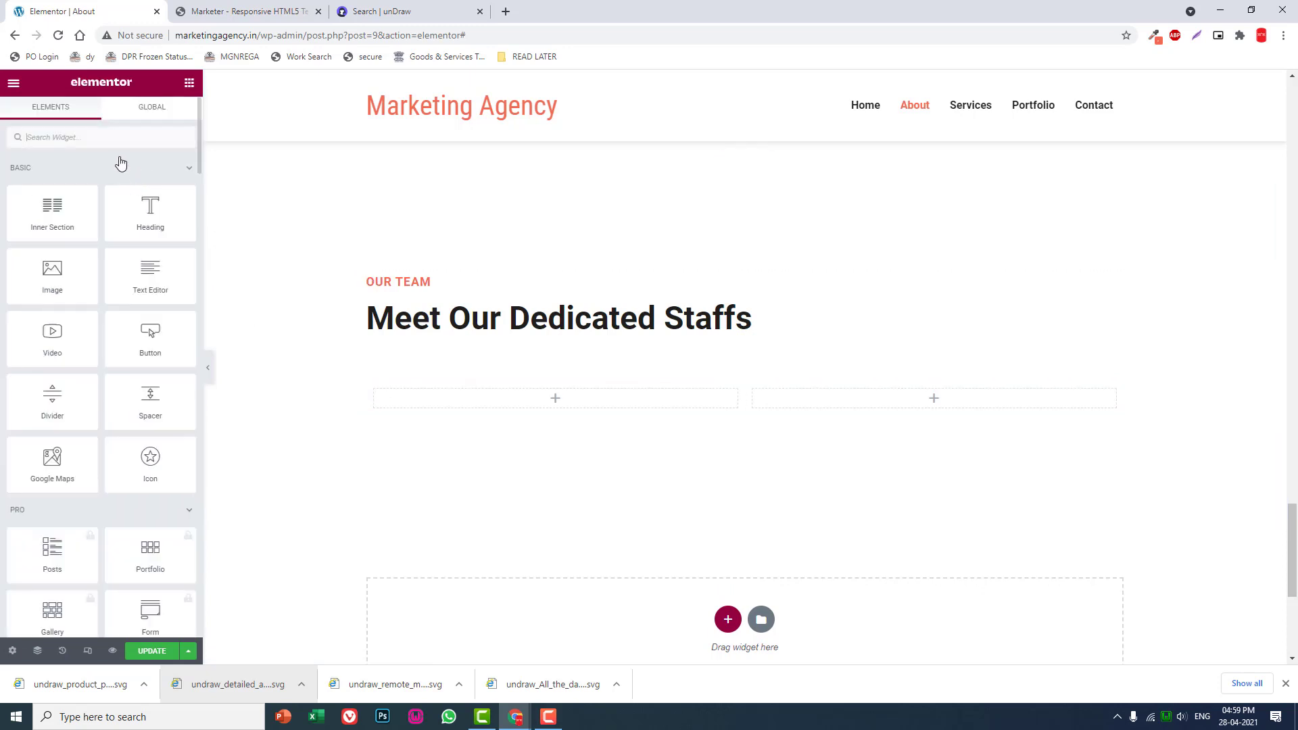
{"action": "type", "text": "team"}
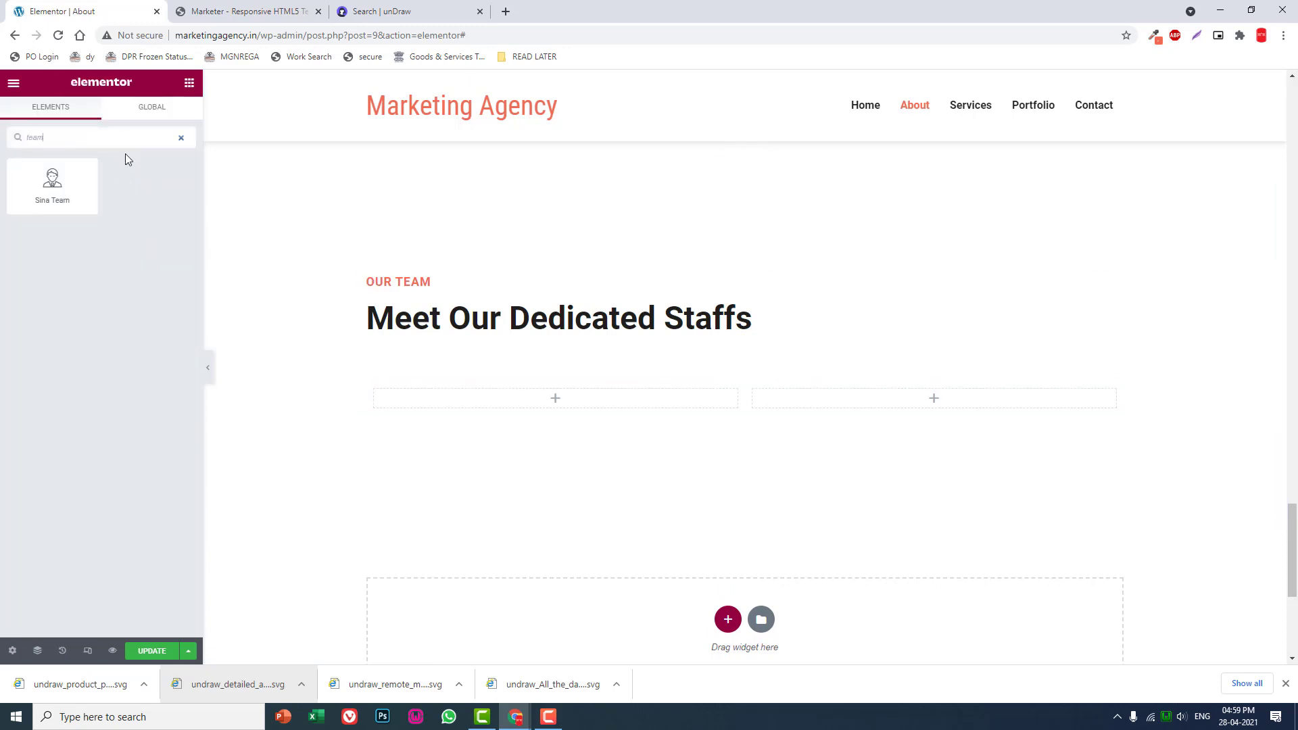
{"action": "left_click_drag", "start_coordinate": [81, 186], "coordinate": [501, 403]}
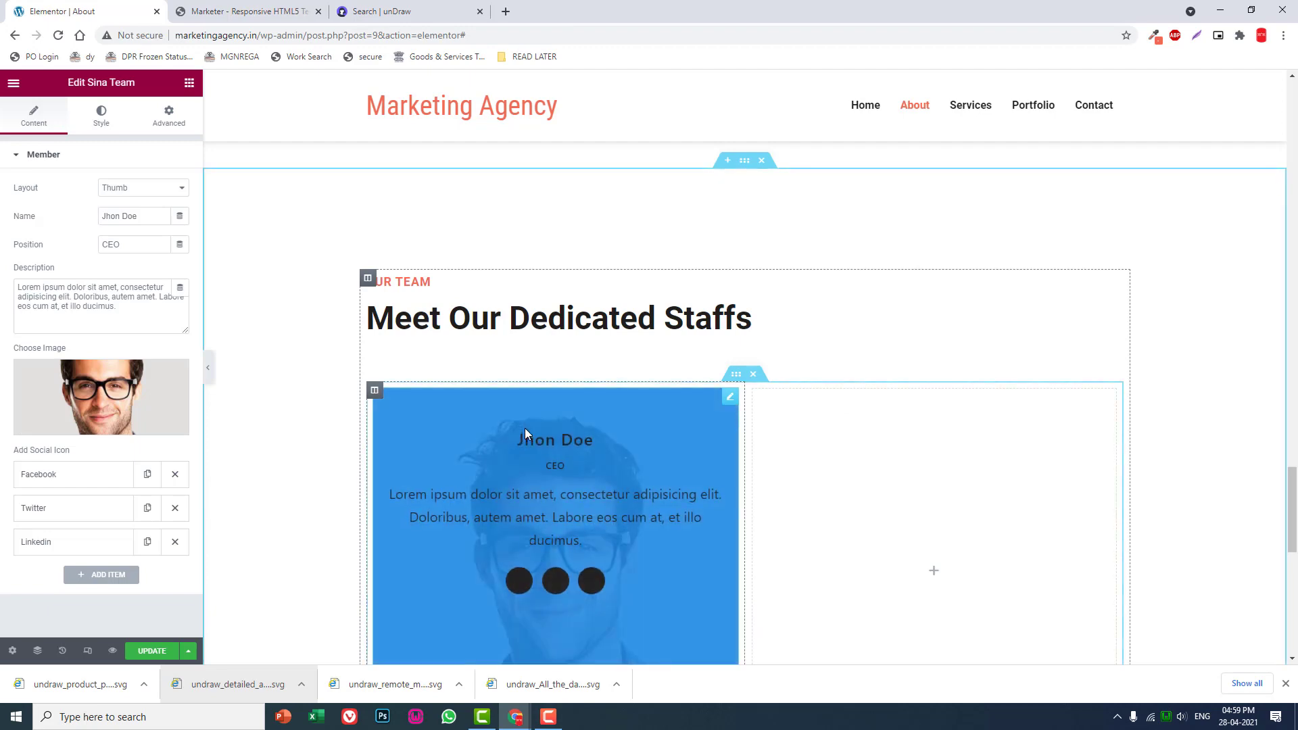
{"action": "scroll", "coordinate": [620, 543], "scroll_direction": "down", "scroll_amount": 2}
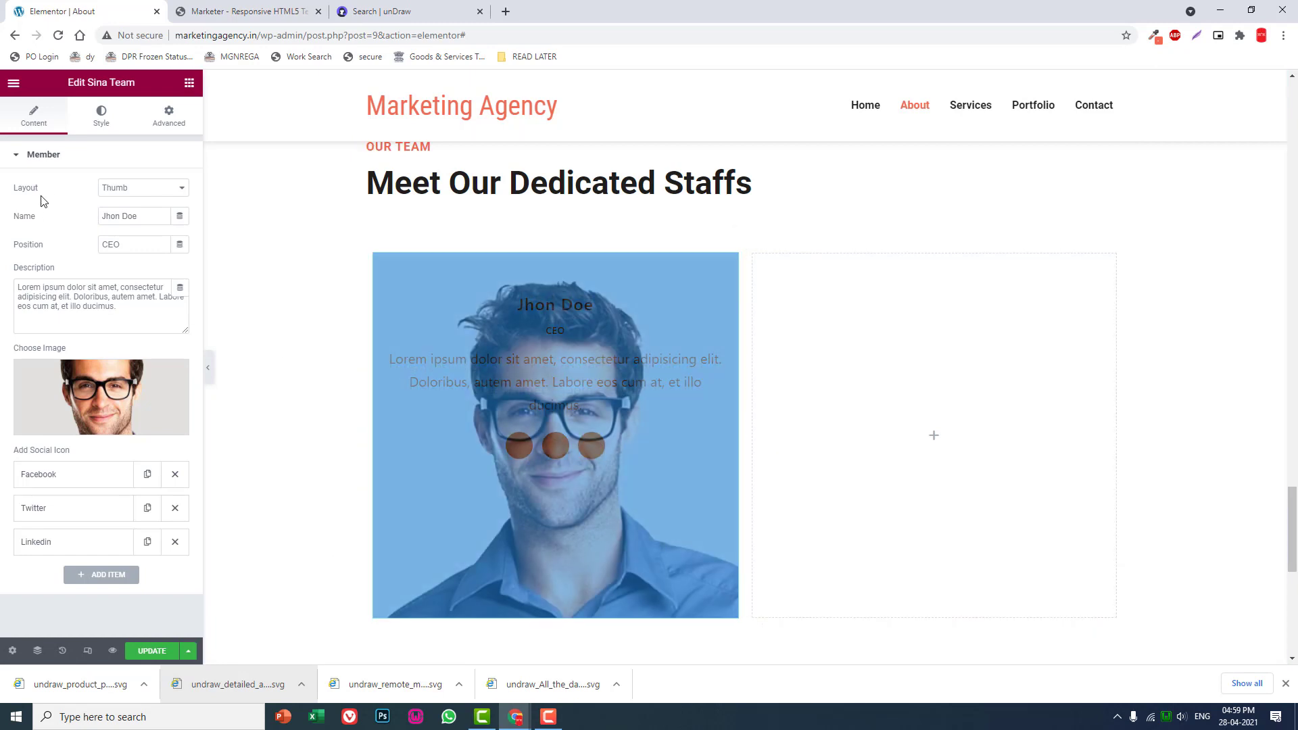
{"action": "left_click", "coordinate": [143, 187]}
{"action": "left_click", "coordinate": [142, 214]}
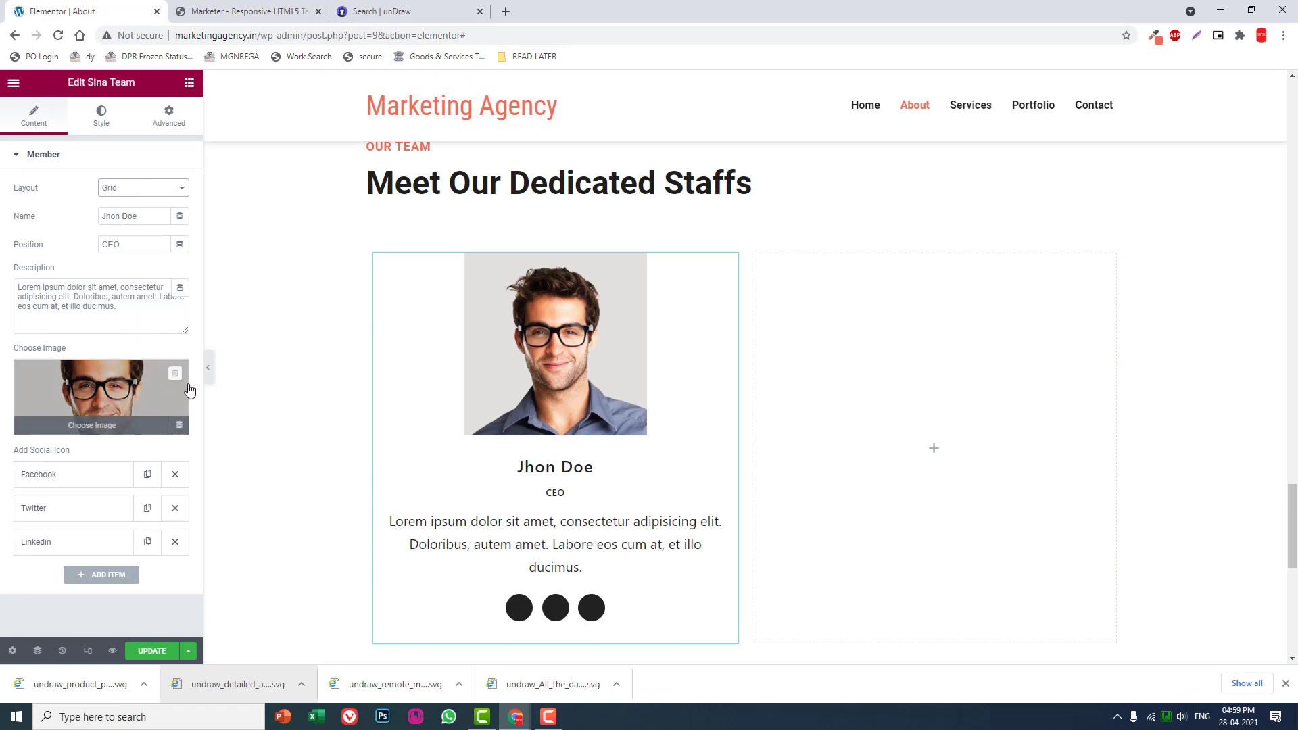
- Set the team member image's corner radius to 15 px on all sides
{"action": "left_click", "coordinate": [100, 129]}
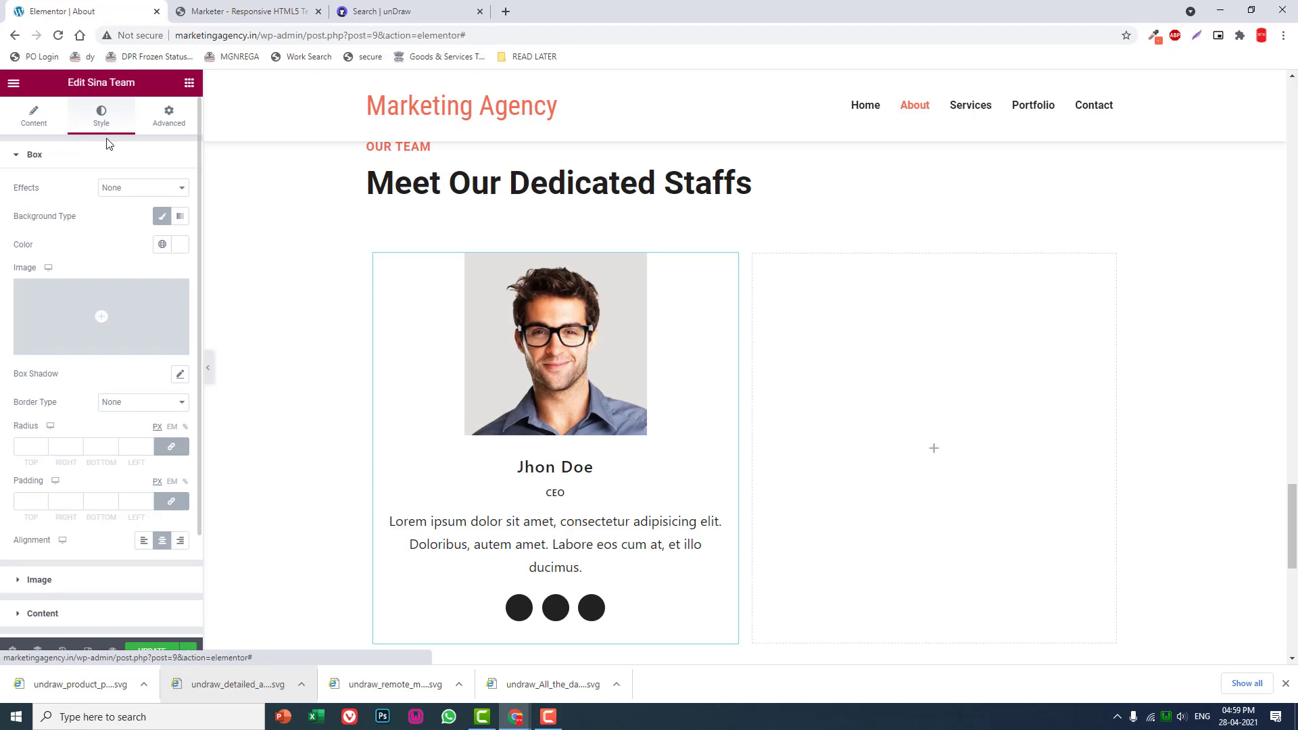
{"action": "scroll", "coordinate": [81, 498], "scroll_direction": "down", "scroll_amount": 2}
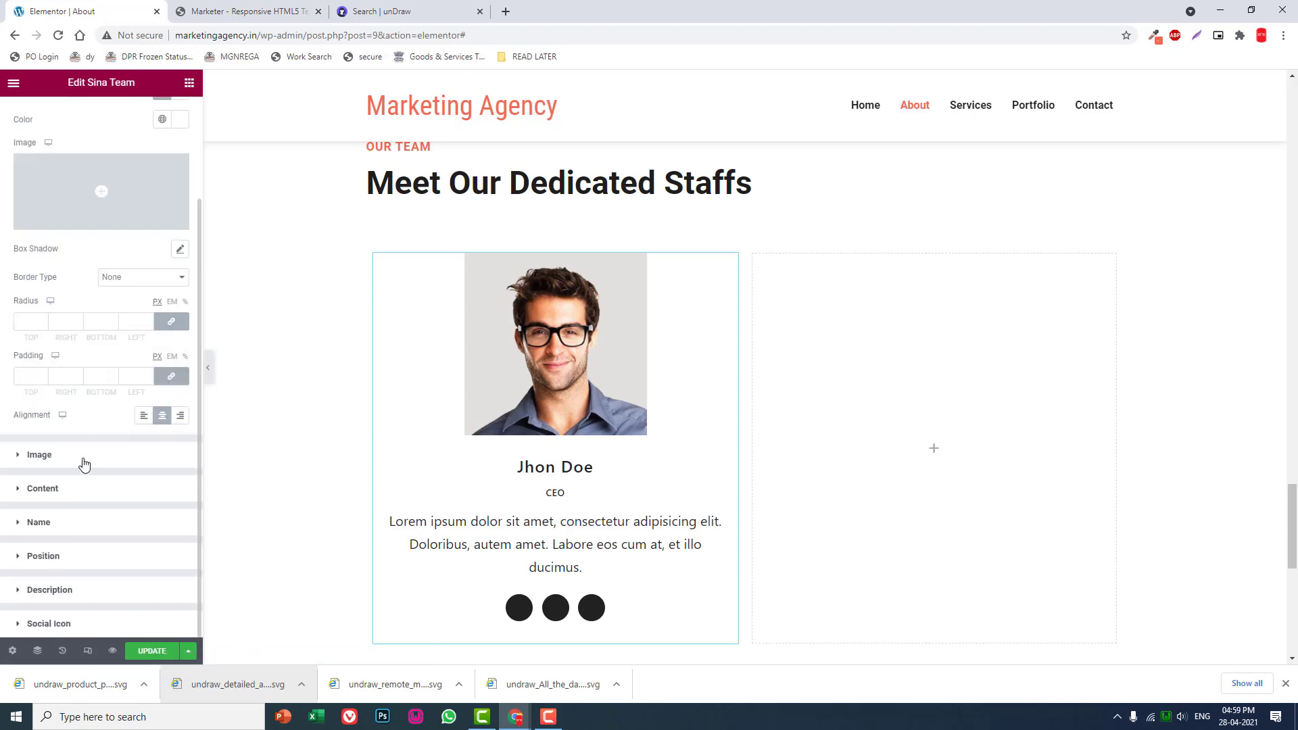
{"action": "left_click", "coordinate": [83, 464]}
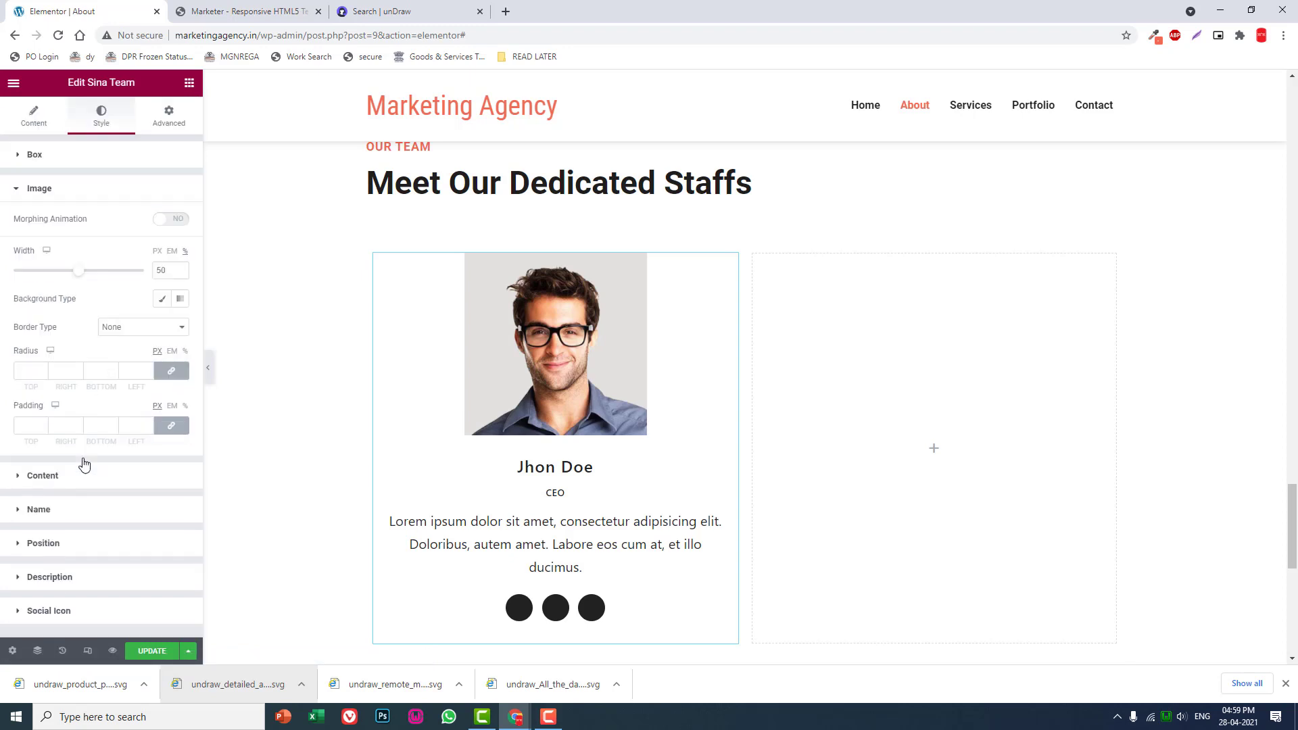
{"action": "left_click", "coordinate": [29, 372]}
{"action": "type", "text": "150"}
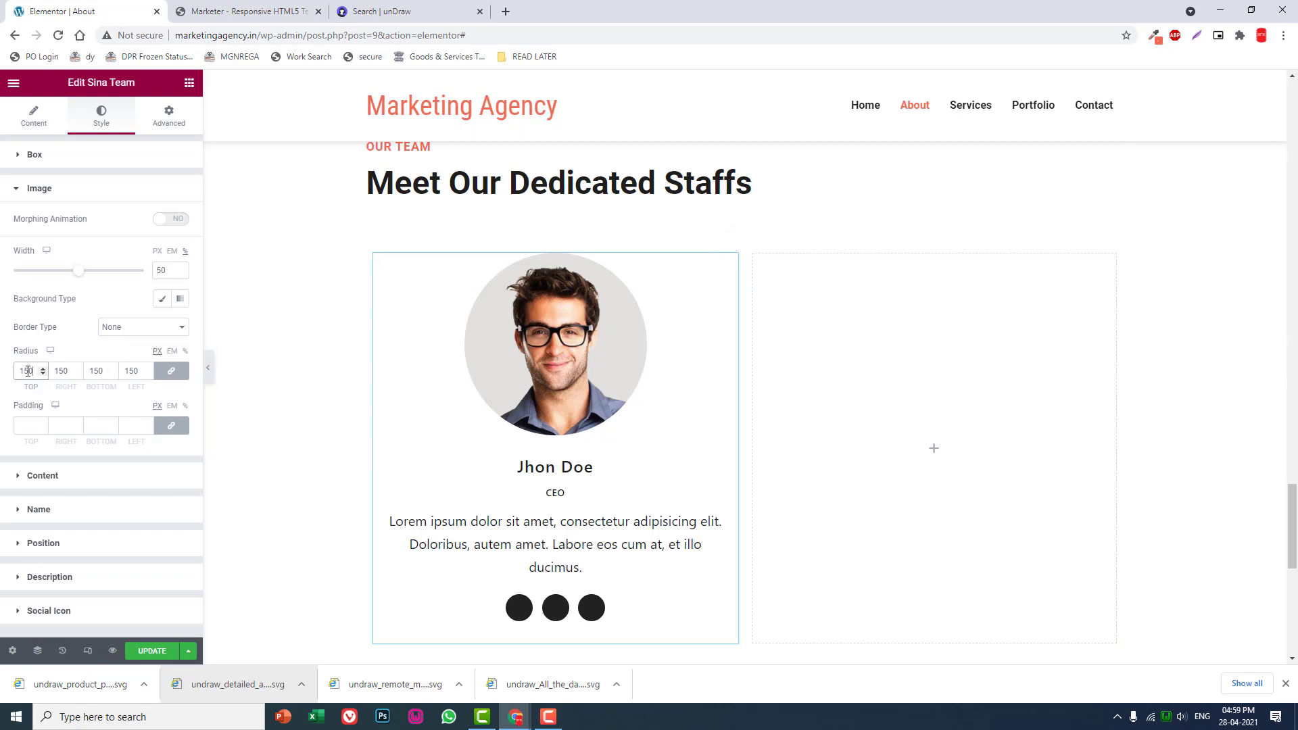
{"action": "key", "text": "BackSpace"}
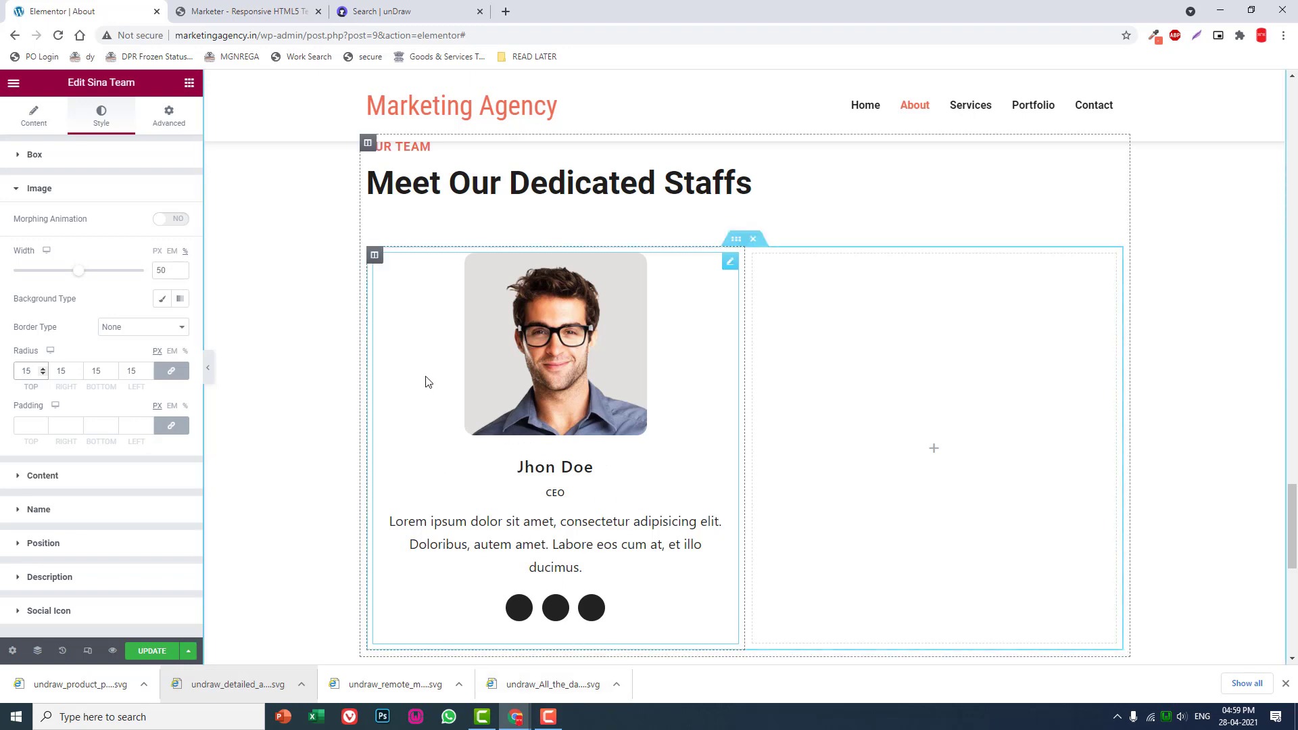
- Duplicate the first team member column and copy its Sina Team widget into the empty third column
{"action": "right_click", "coordinate": [377, 264]}
{"action": "left_click", "coordinate": [405, 292]}
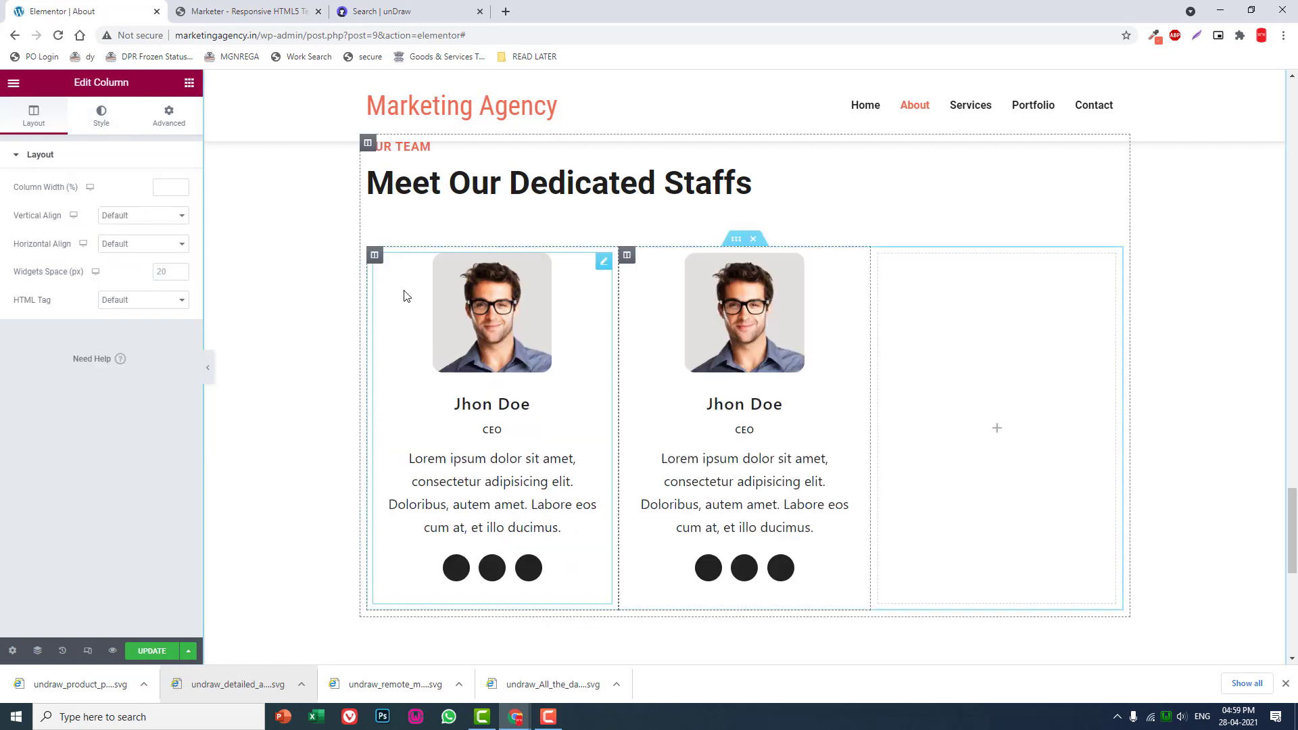
{"action": "right_click", "coordinate": [855, 265]}
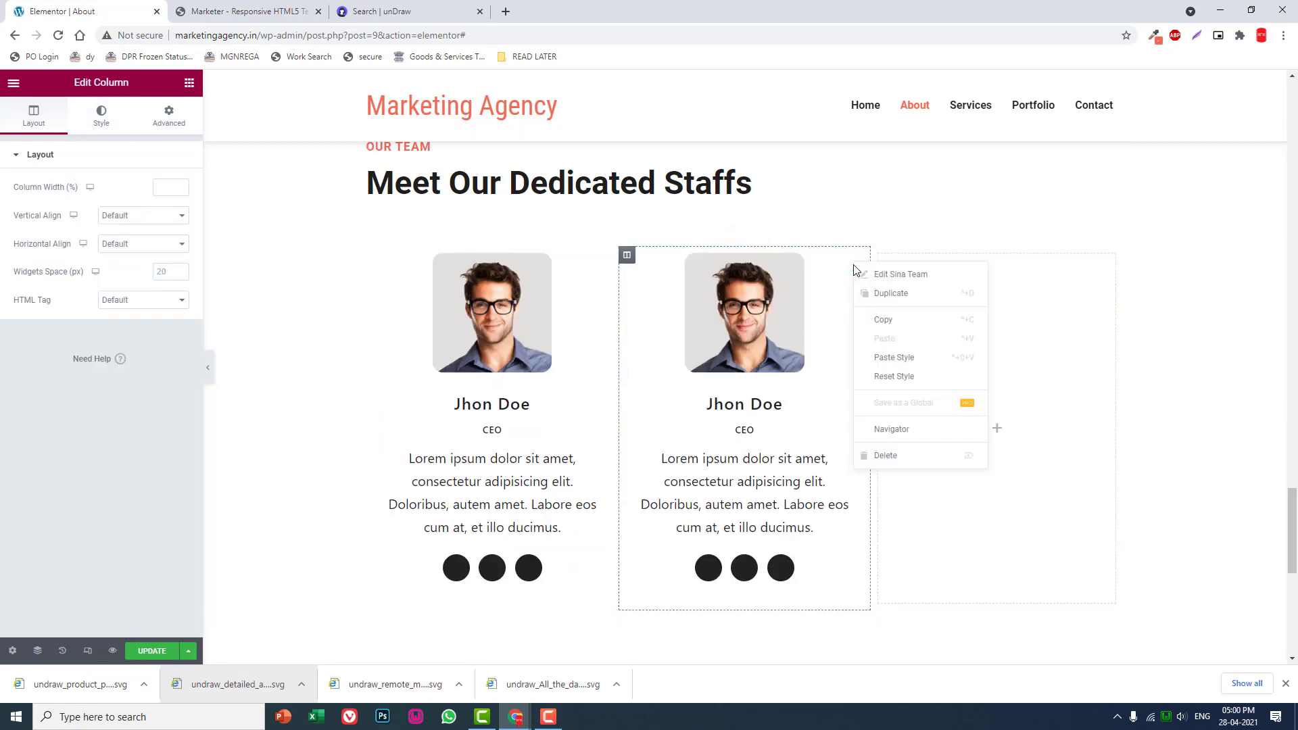
{"action": "left_click", "coordinate": [888, 318]}
{"action": "right_click", "coordinate": [988, 317]}
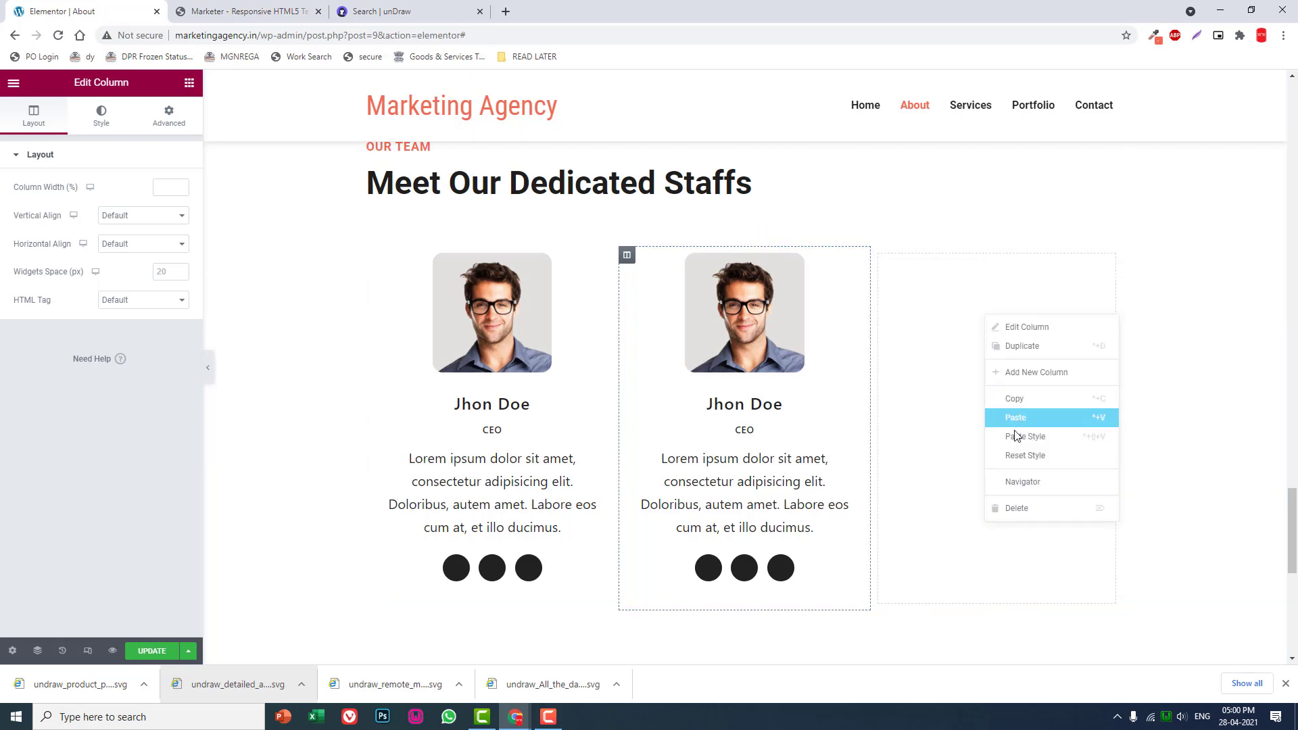
{"action": "left_click", "coordinate": [1015, 425]}
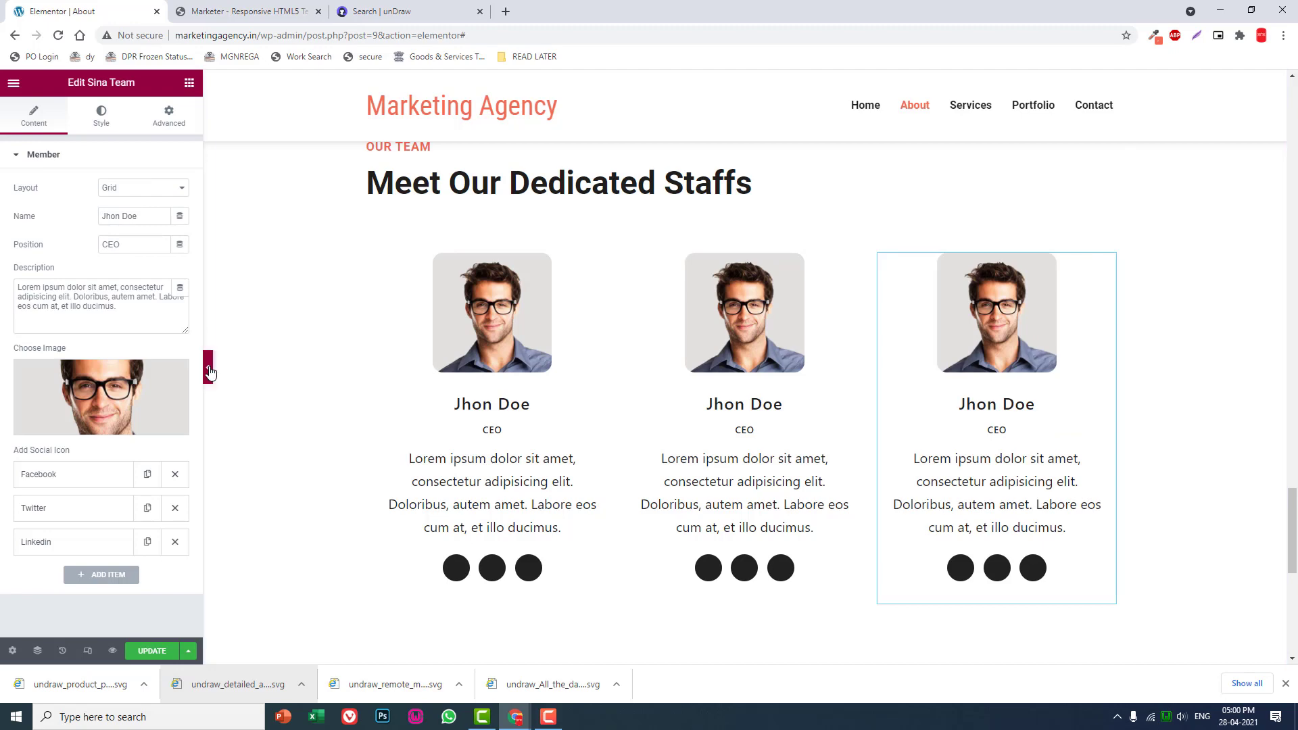
{"action": "left_click", "coordinate": [210, 371]}
{"action": "scroll", "coordinate": [892, 460], "scroll_direction": "down", "scroll_amount": 3}
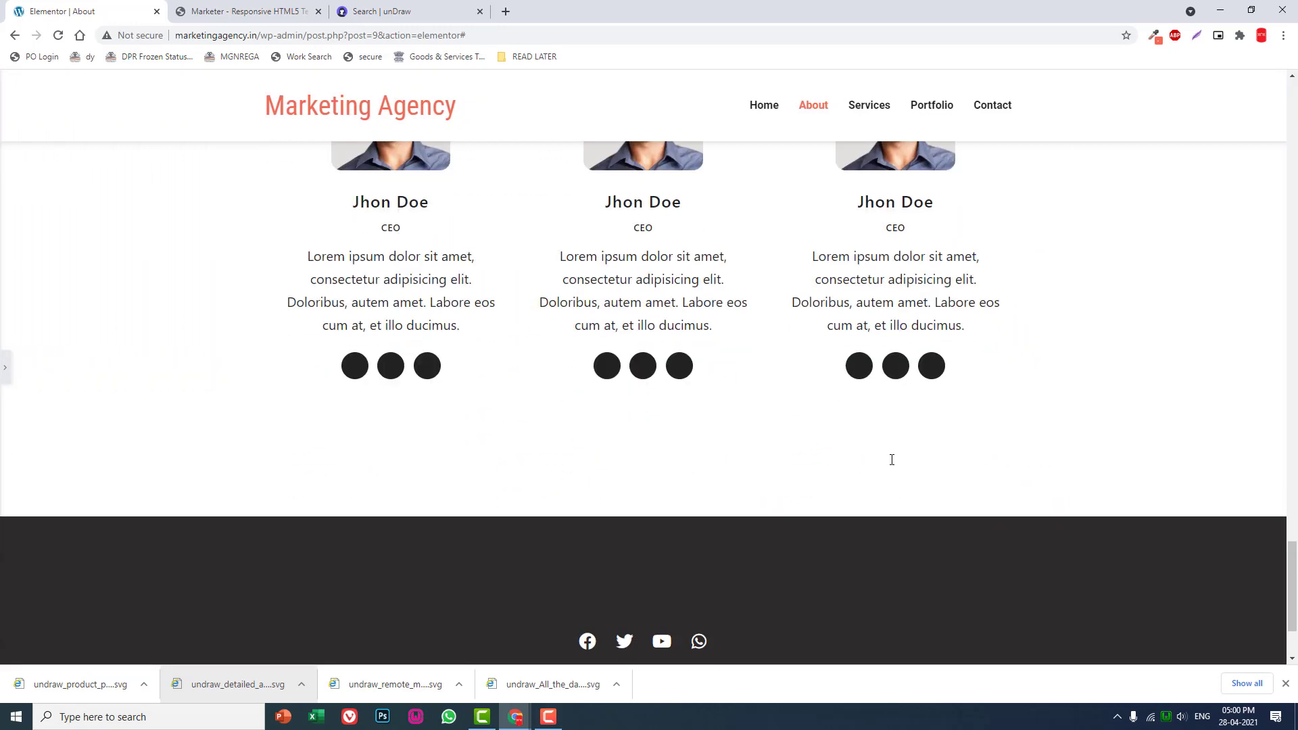
{"action": "scroll", "coordinate": [892, 460], "scroll_direction": "up", "scroll_amount": 2}
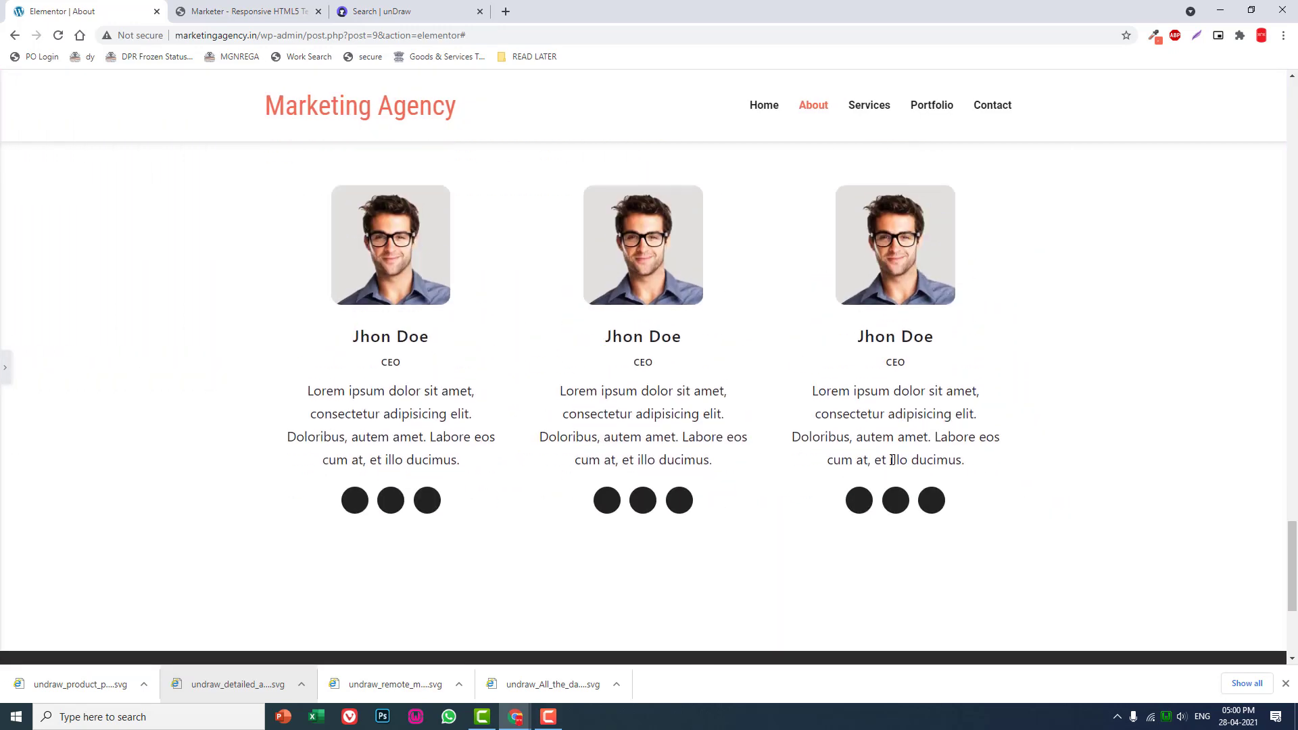
- Duplicate the inner section holding the three team members, then delete the duplicate
{"action": "left_click", "coordinate": [4, 368]}
{"action": "scroll", "coordinate": [717, 351], "scroll_direction": "up", "scroll_amount": 2}
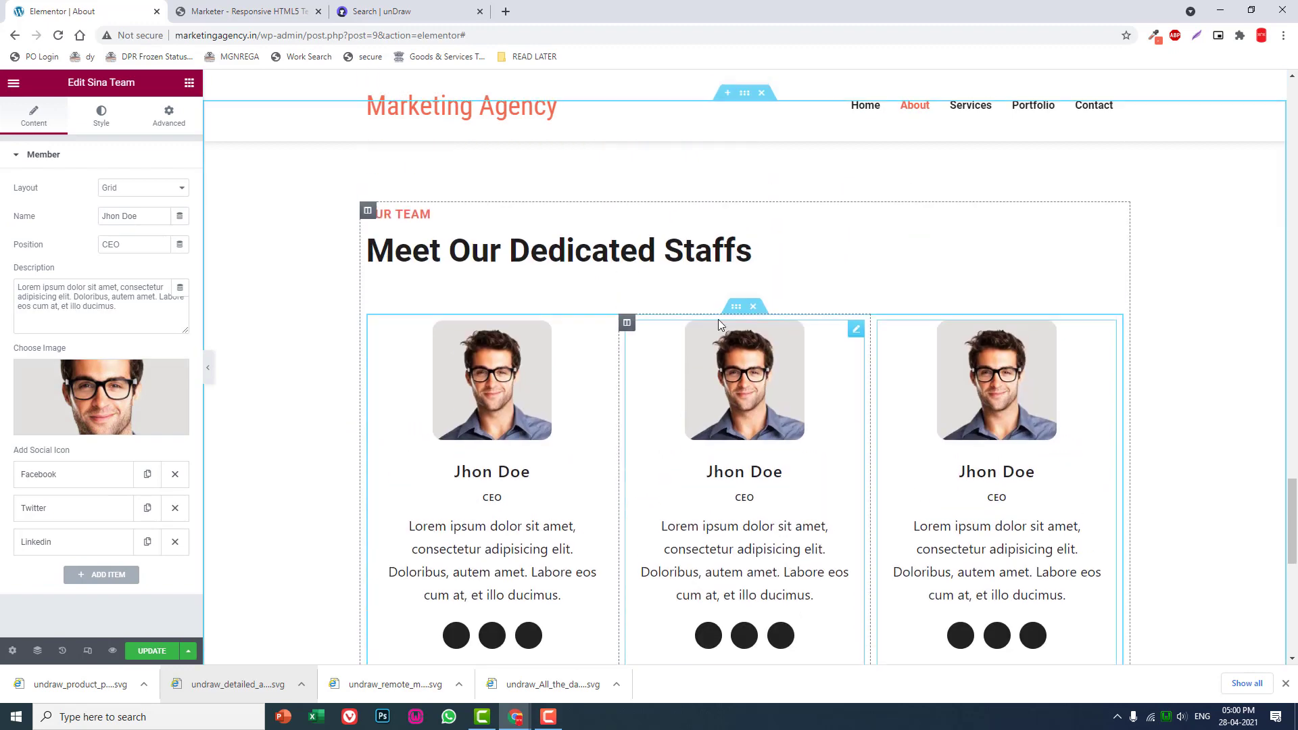
{"action": "right_click", "coordinate": [737, 309]}
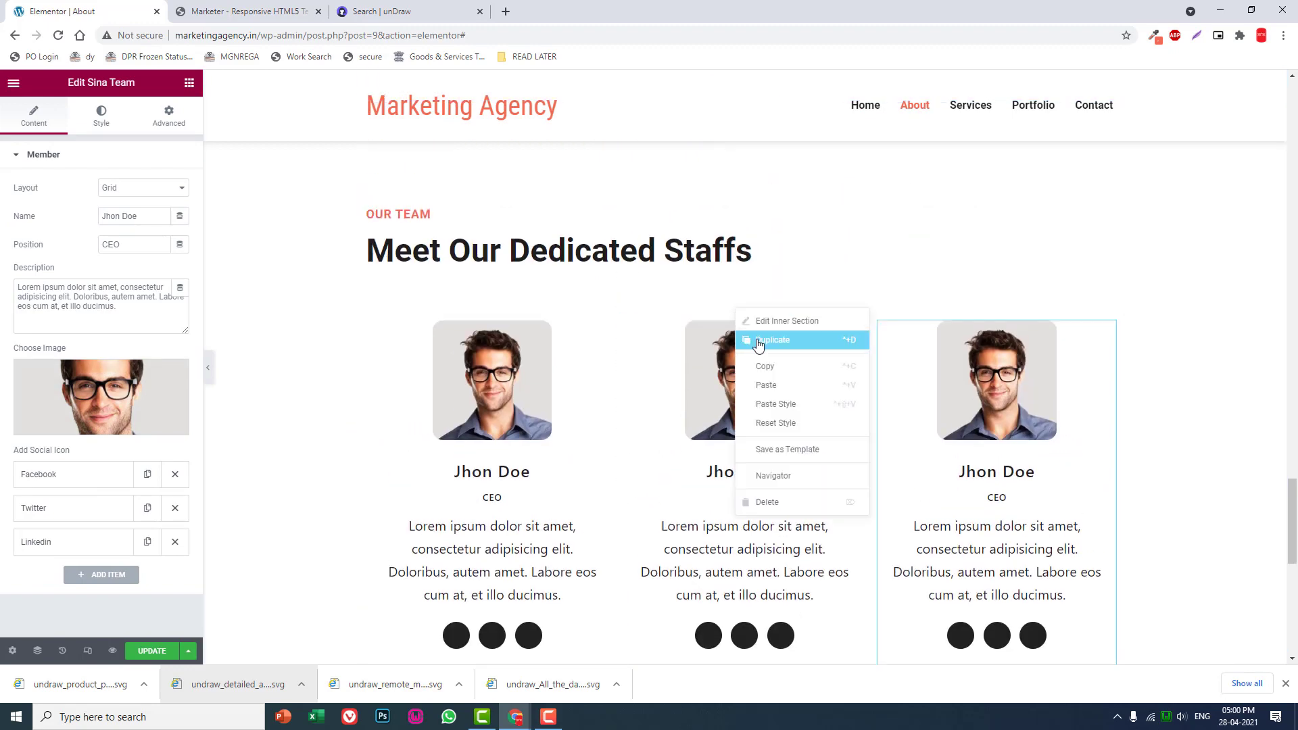
{"action": "left_click", "coordinate": [758, 342]}
{"action": "scroll", "coordinate": [955, 598], "scroll_direction": "down", "scroll_amount": 3}
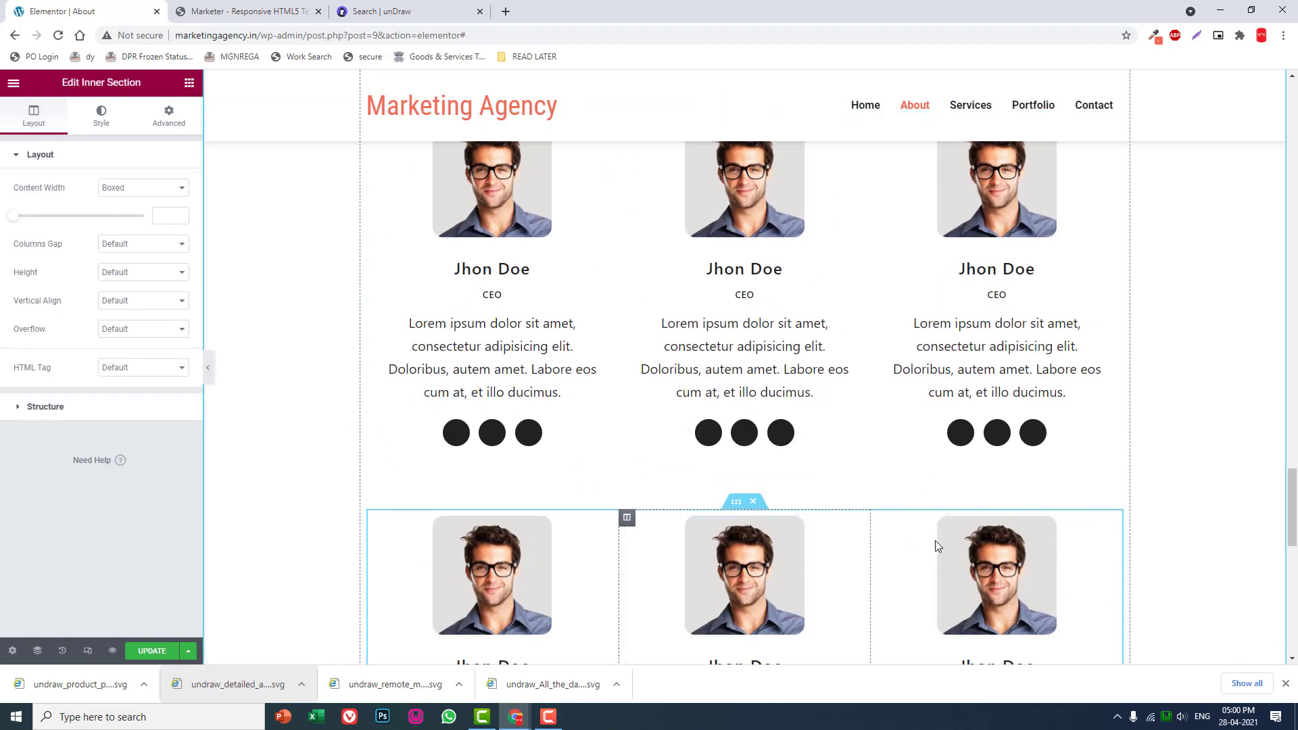
{"action": "left_click", "coordinate": [755, 501]}
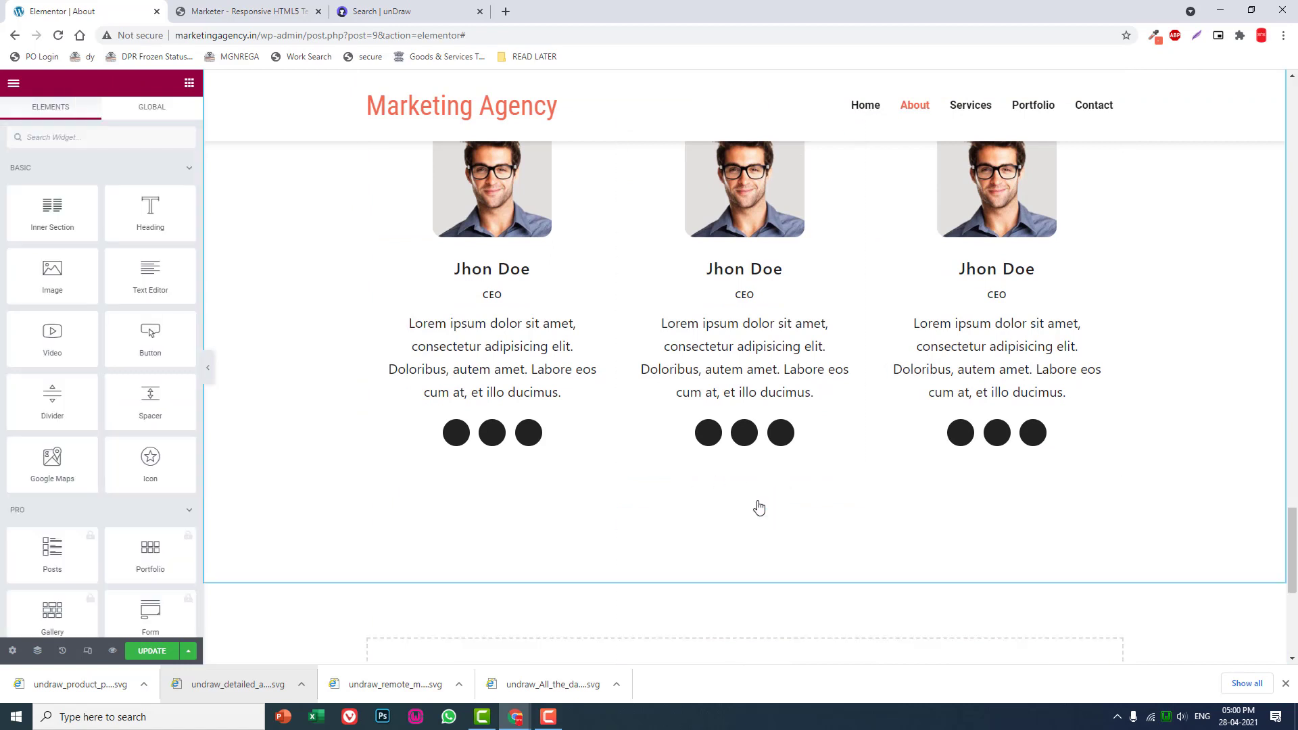
{"action": "scroll", "coordinate": [771, 458], "scroll_direction": "up", "scroll_amount": 2}
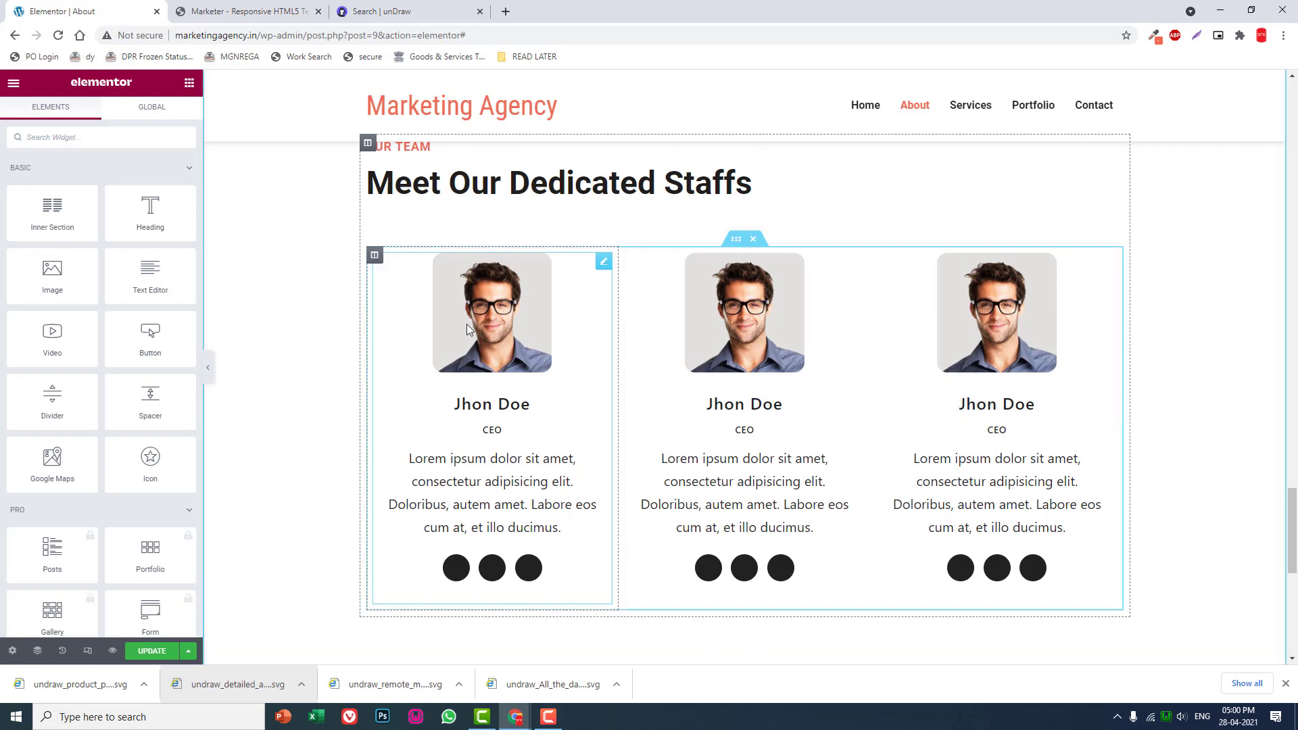
- Give the first team member box a solid 1 px border in light pink #F7E8E8
{"action": "left_click", "coordinate": [605, 264]}
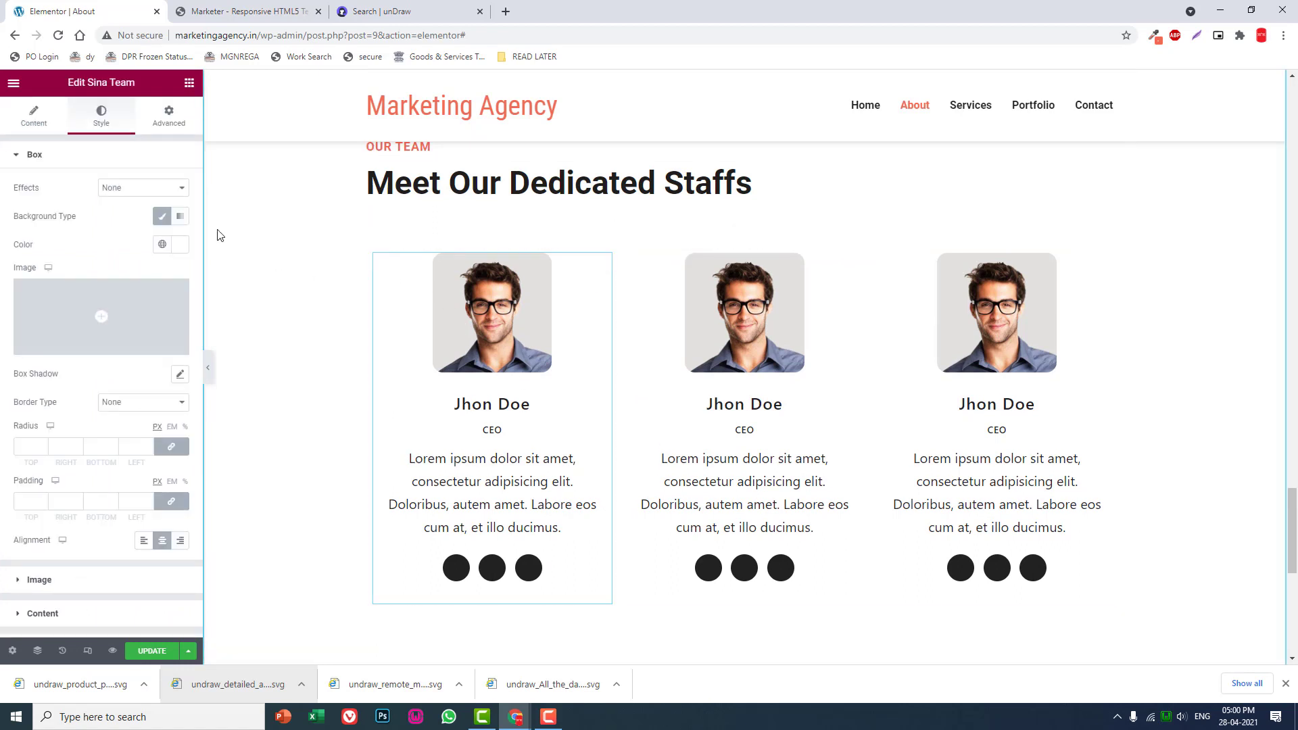
{"action": "scroll", "coordinate": [154, 302], "scroll_direction": "down", "scroll_amount": 2}
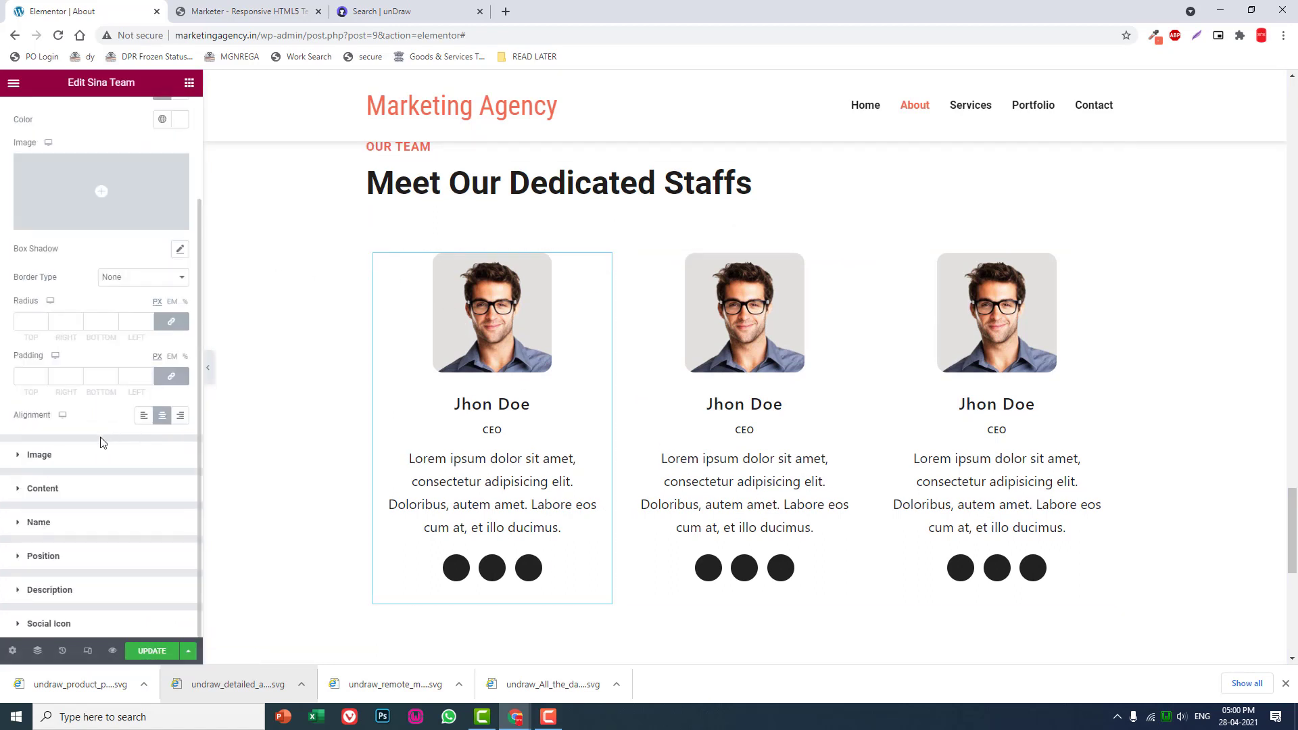
{"action": "left_click", "coordinate": [127, 279]}
{"action": "left_click", "coordinate": [128, 300]}
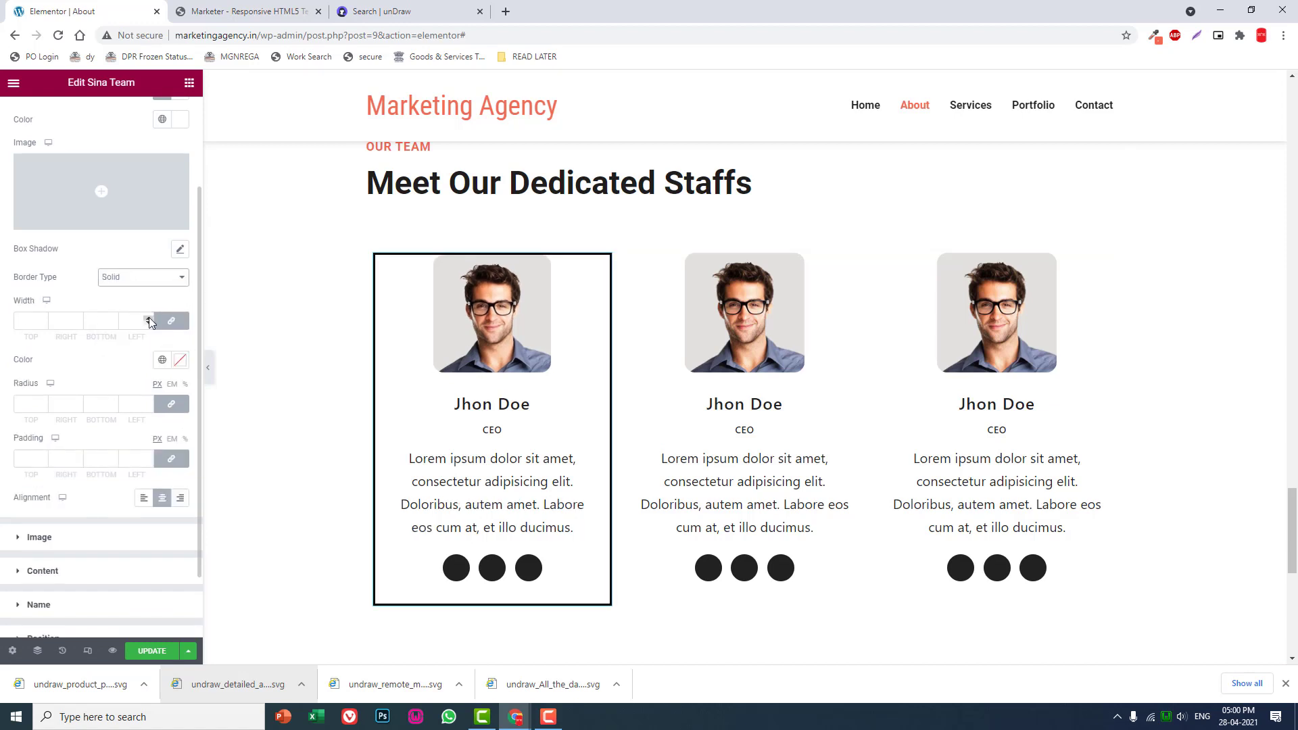
{"action": "left_click", "coordinate": [149, 319]}
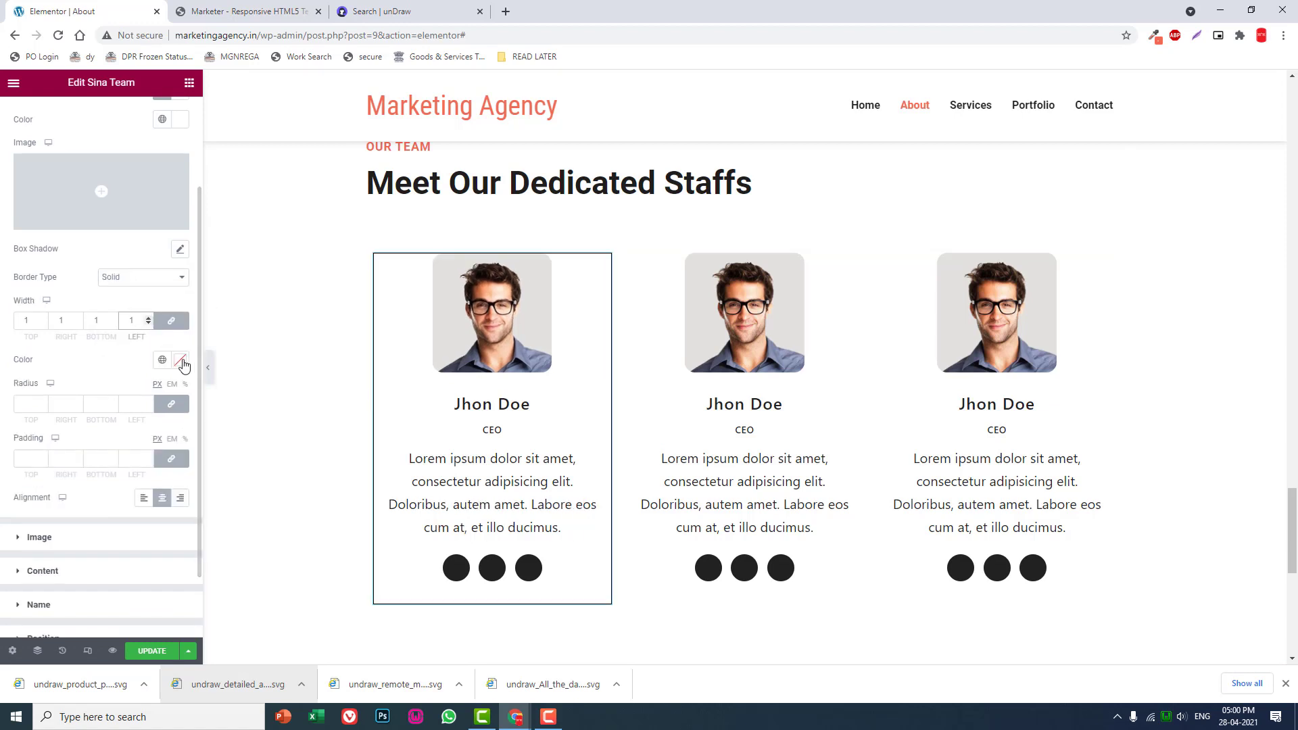
{"action": "left_click", "coordinate": [180, 361]}
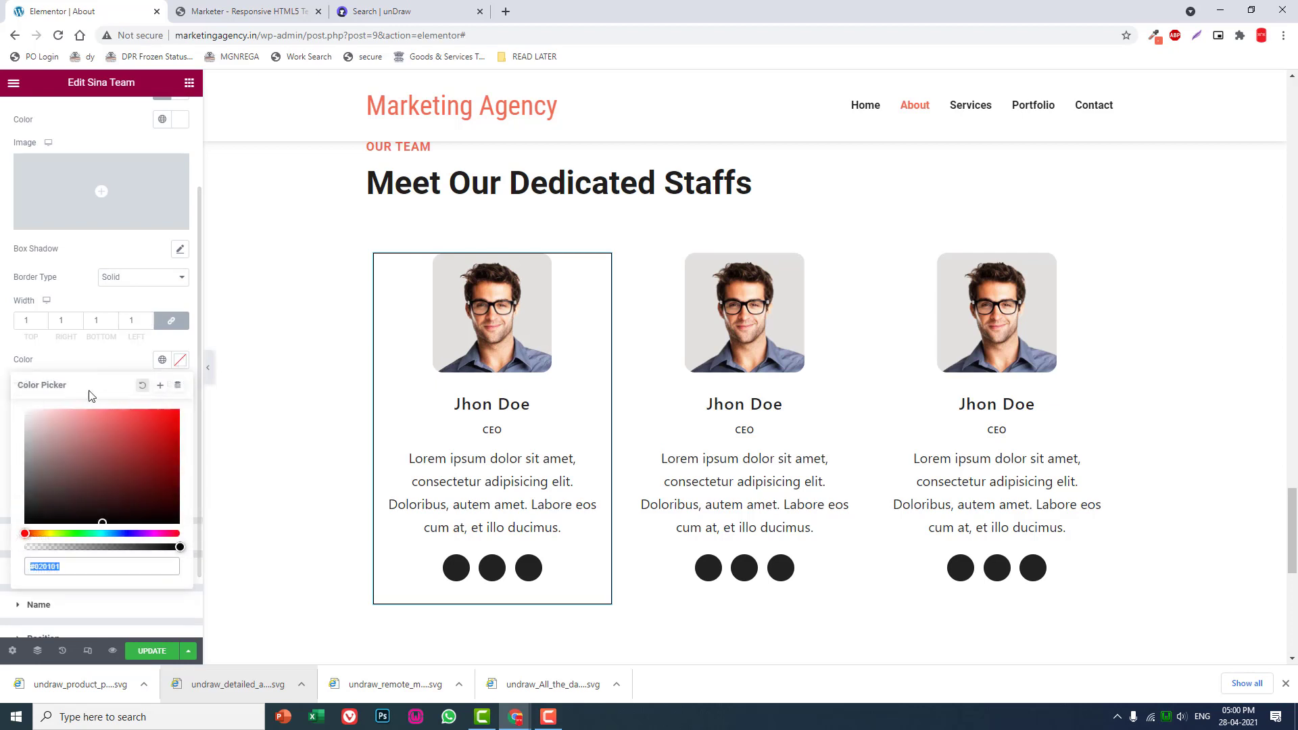
{"action": "left_click", "coordinate": [34, 413]}
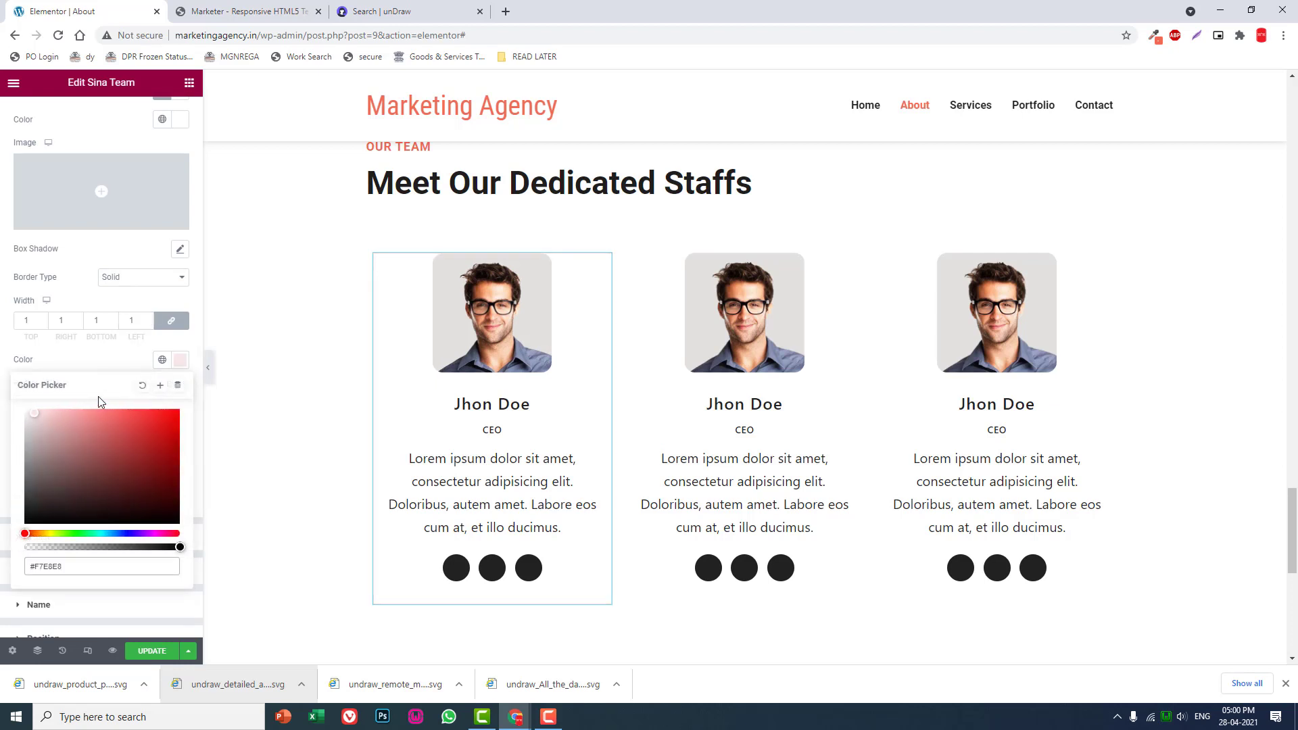
{"action": "left_click", "coordinate": [209, 372]}
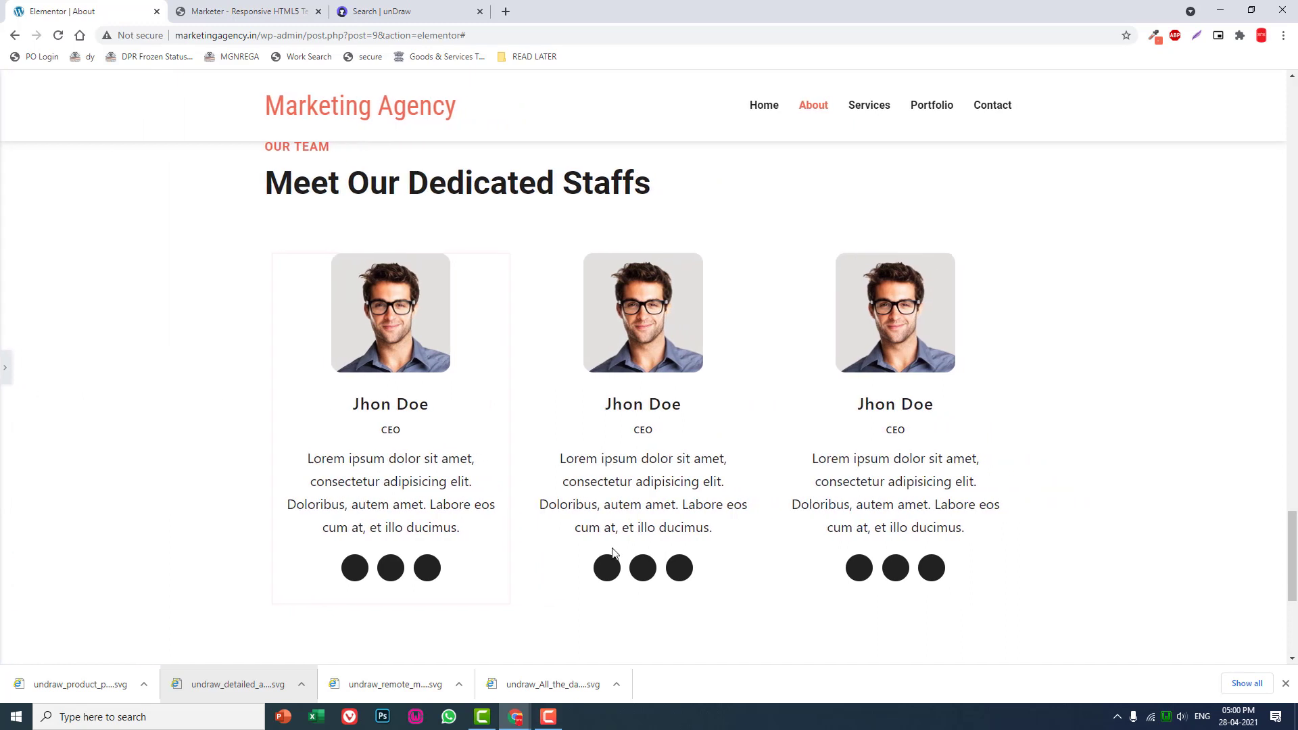
{"action": "left_click", "coordinate": [5, 379]}
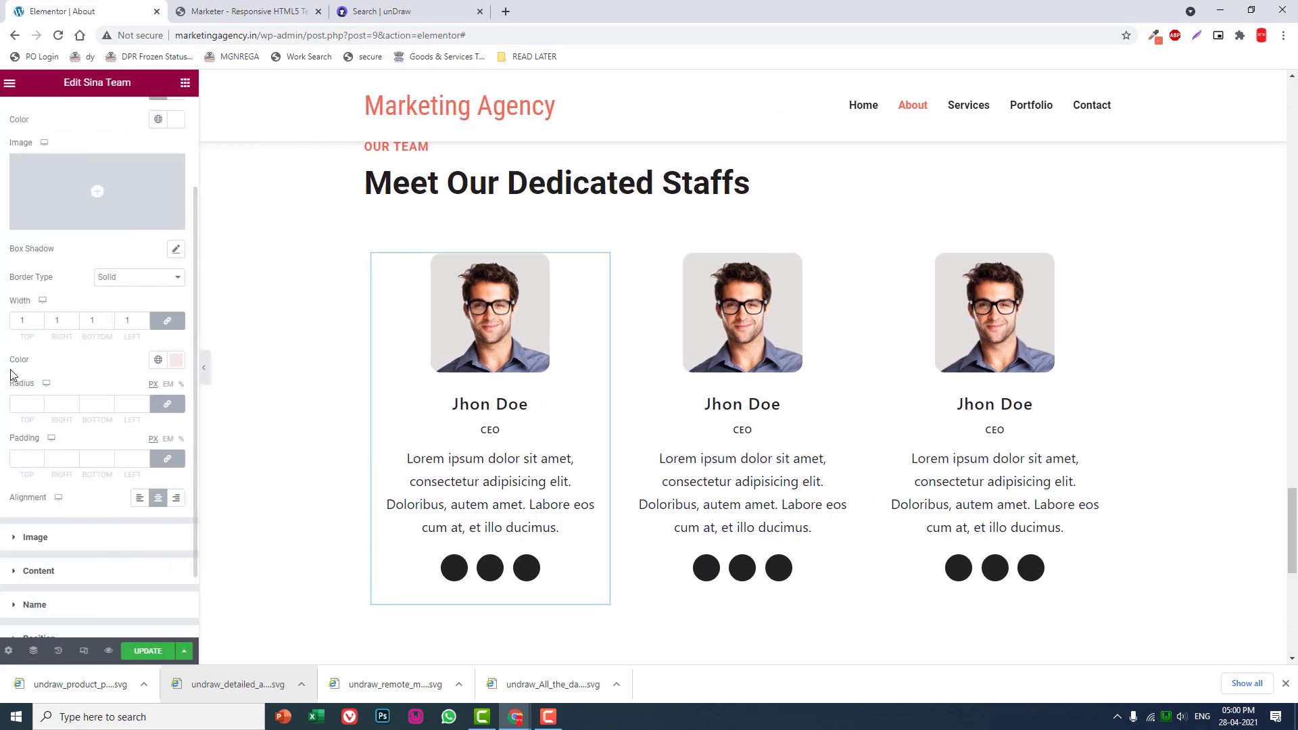
- Unlink the first team member box's padding values and set only the top padding to 20 px
{"action": "left_click", "coordinate": [171, 459]}
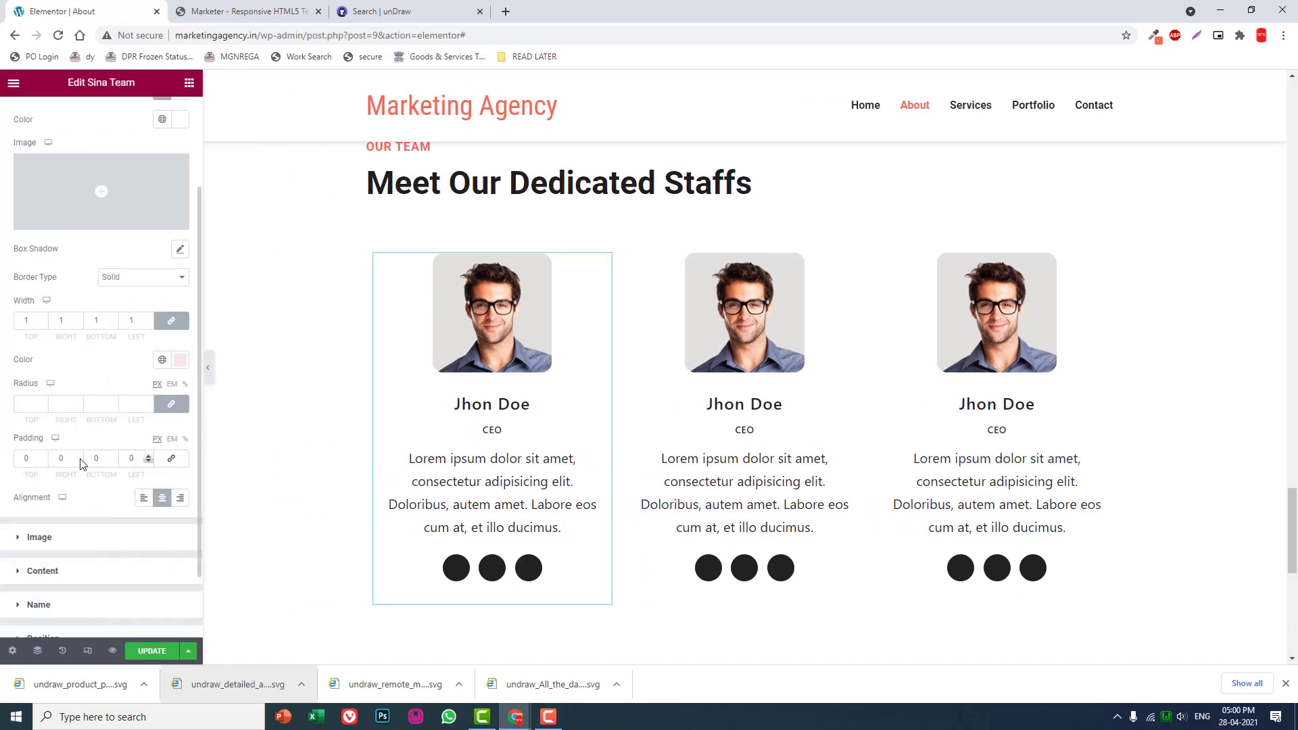
{"action": "type", "text": "20"}
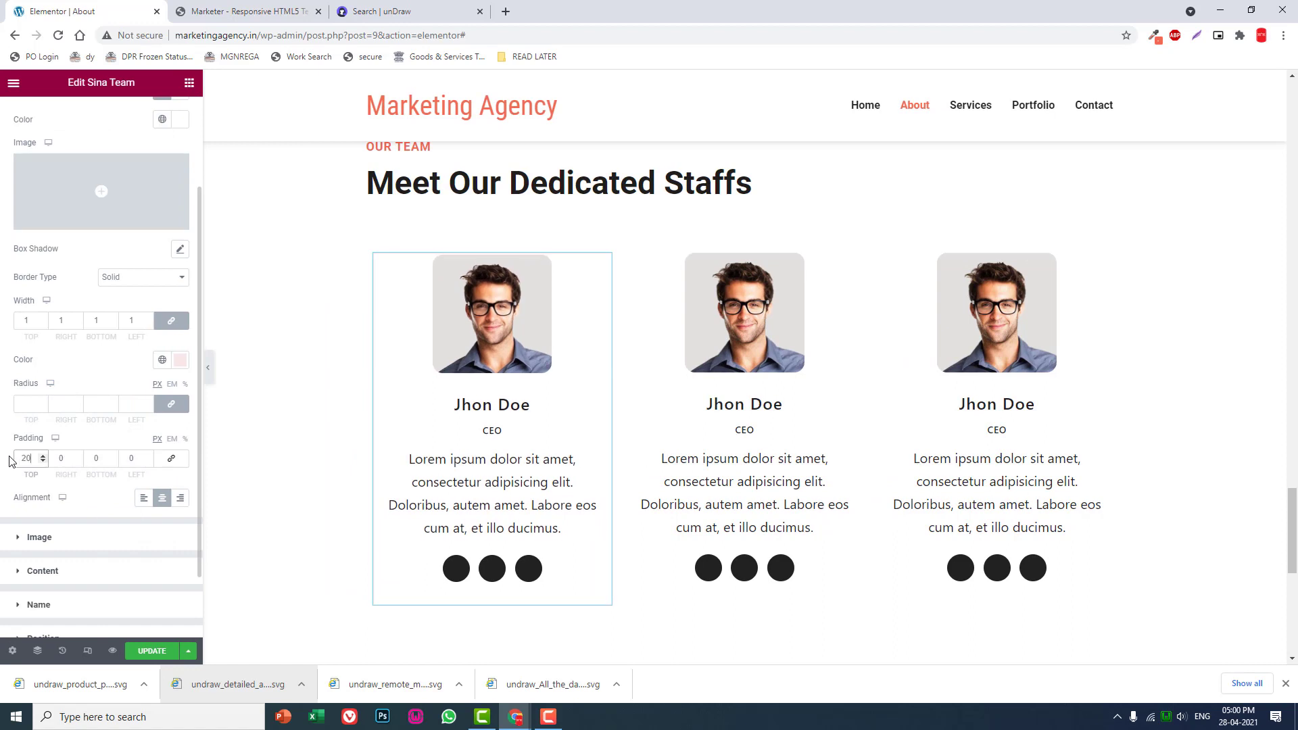
{"action": "left_click", "coordinate": [211, 372]}
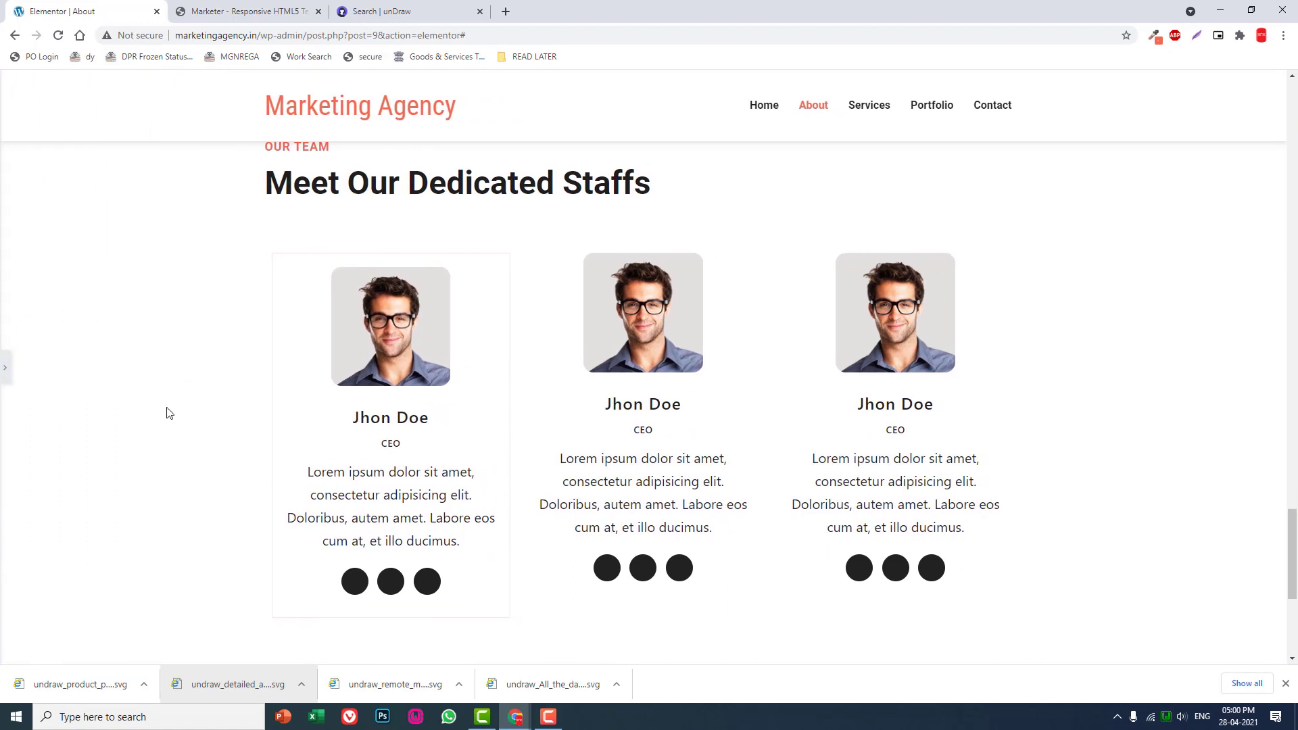
{"action": "left_click", "coordinate": [5, 371]}
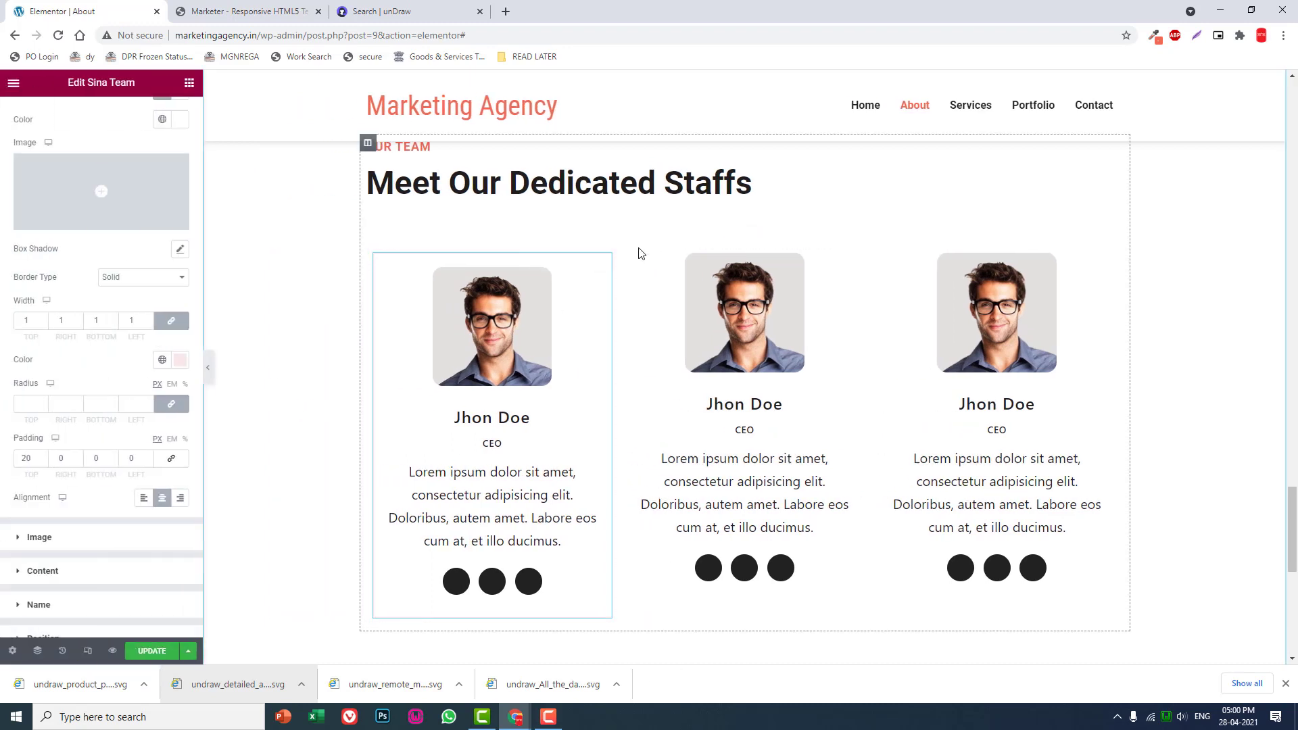
- Copy the first team member widget and paste its style onto the second and third team member widgets
{"action": "right_click", "coordinate": [607, 266]}
{"action": "left_click", "coordinate": [666, 324]}
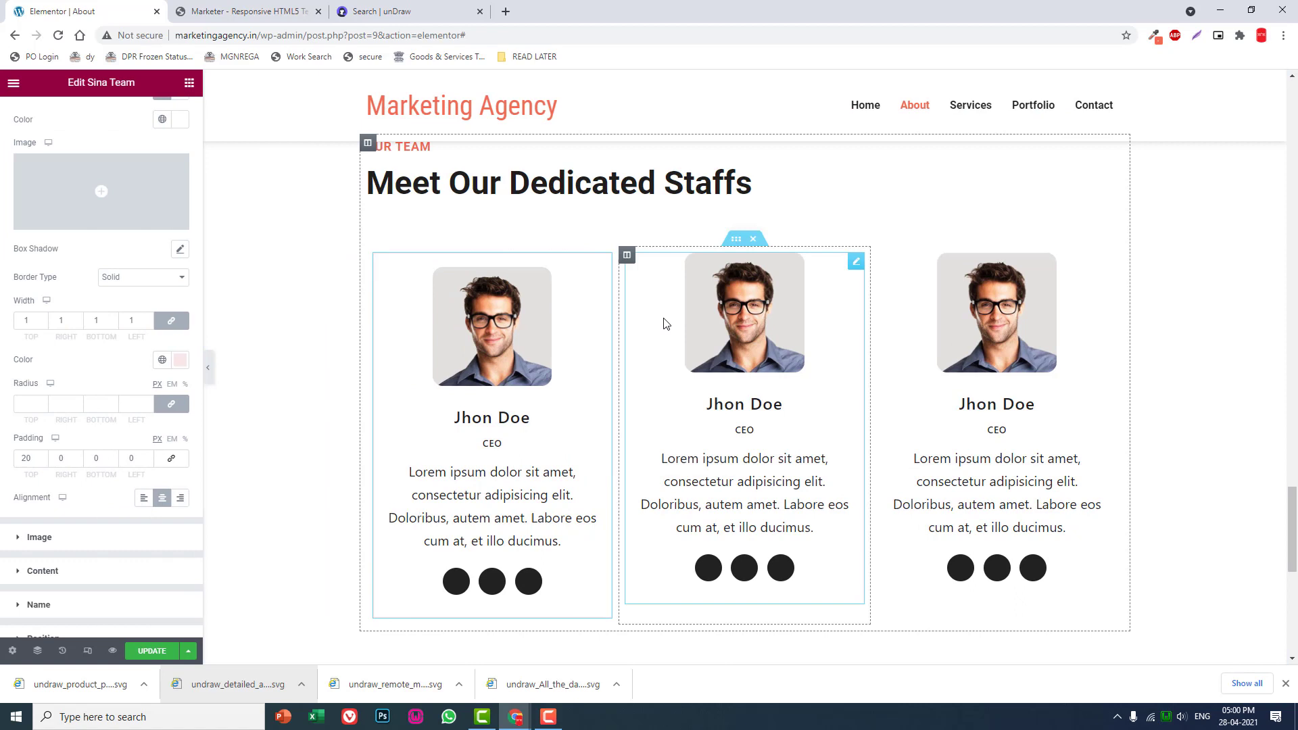
{"action": "right_click", "coordinate": [856, 262]}
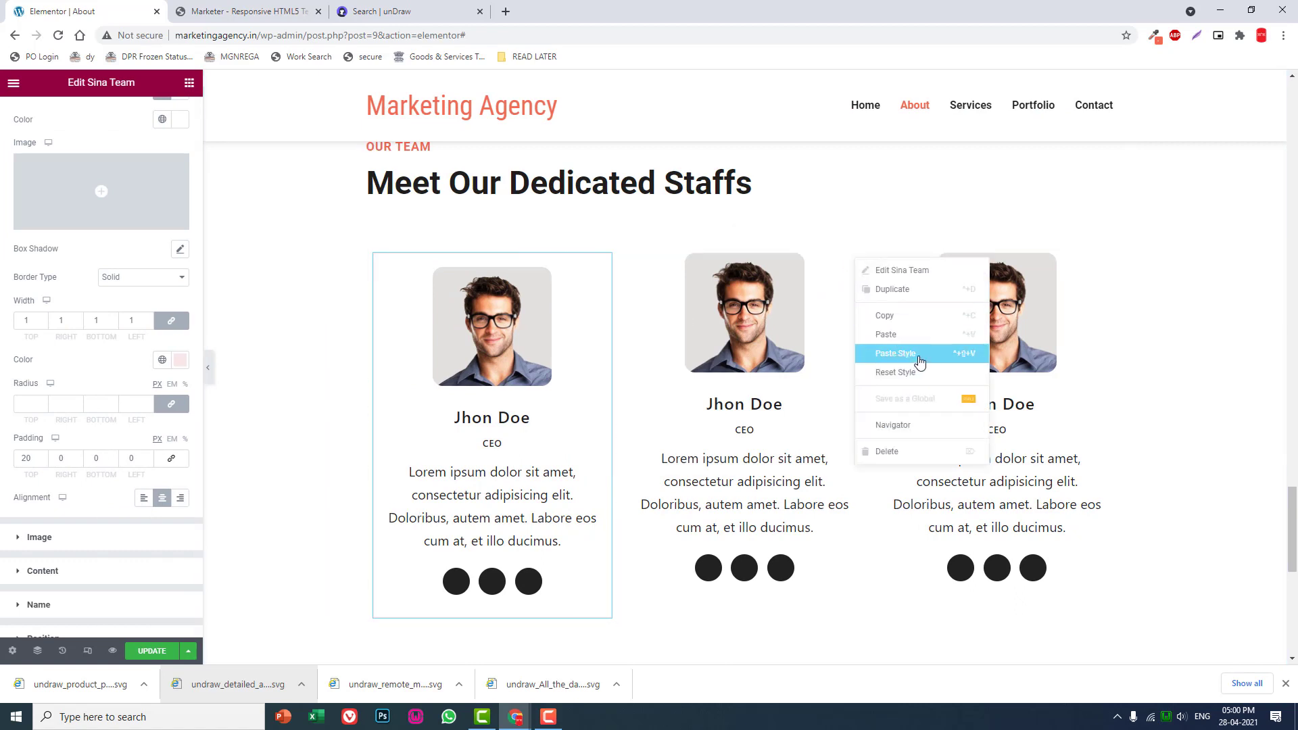
{"action": "left_click", "coordinate": [919, 354]}
{"action": "right_click", "coordinate": [1109, 265]}
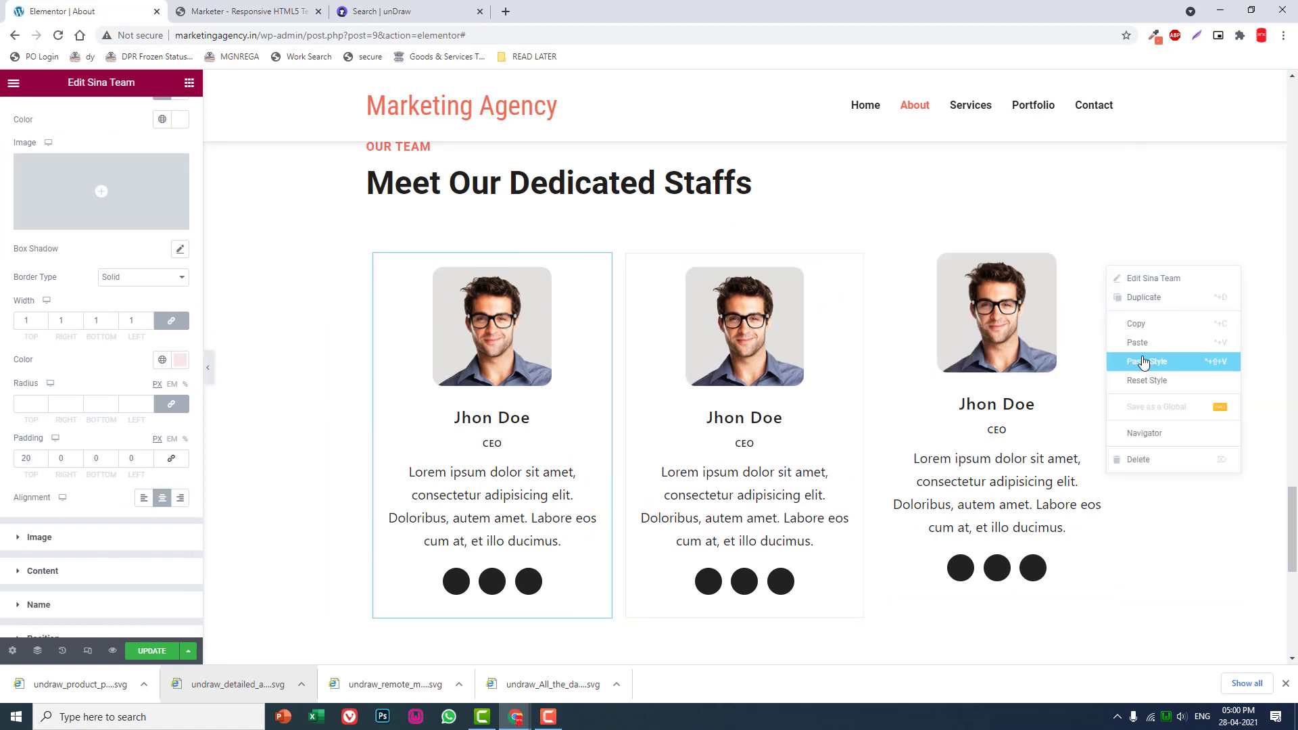
{"action": "left_click", "coordinate": [1143, 363]}
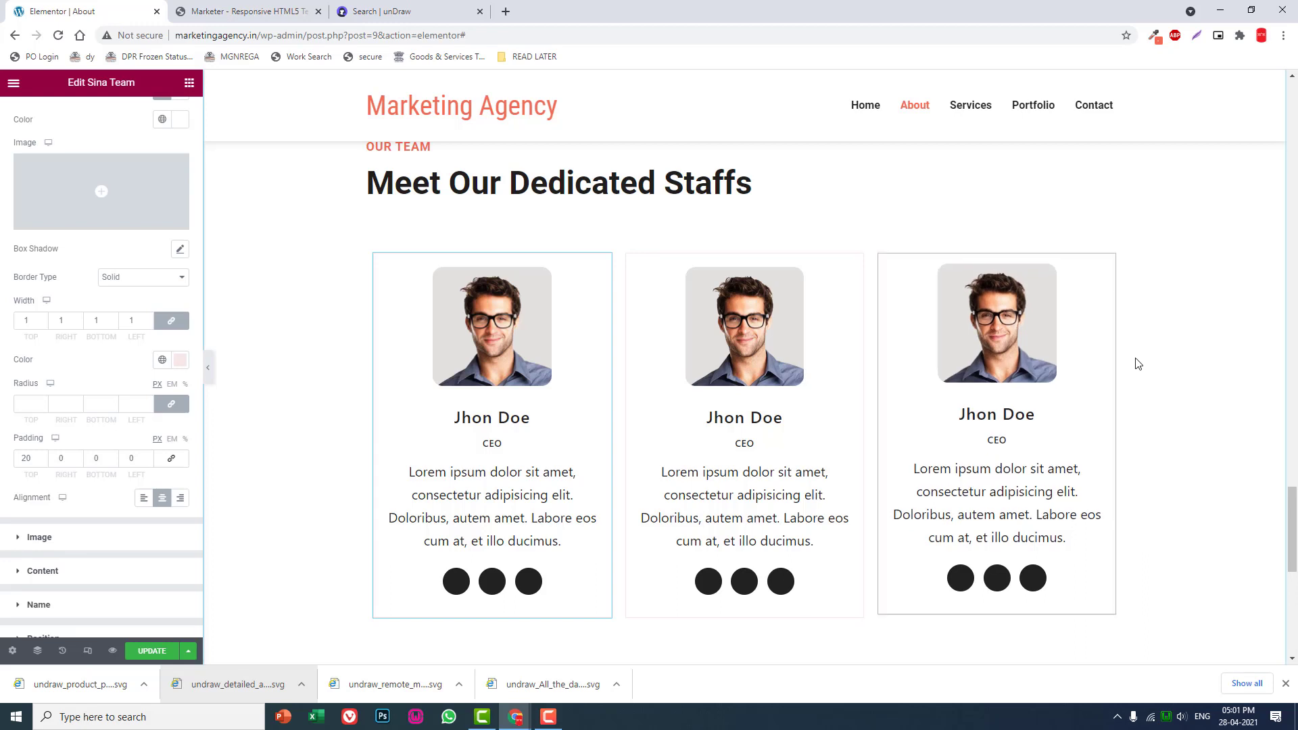
{"action": "left_click", "coordinate": [209, 365]}
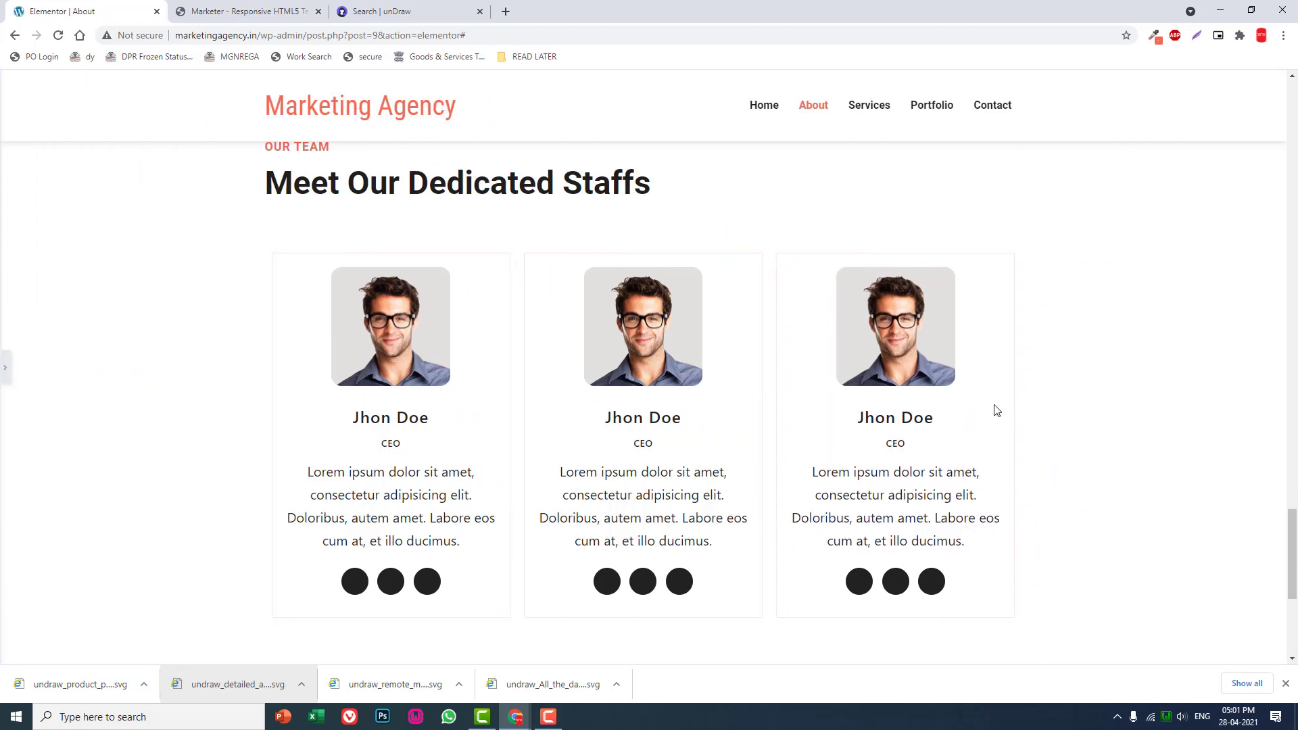
{"action": "left_click", "coordinate": [2, 369]}
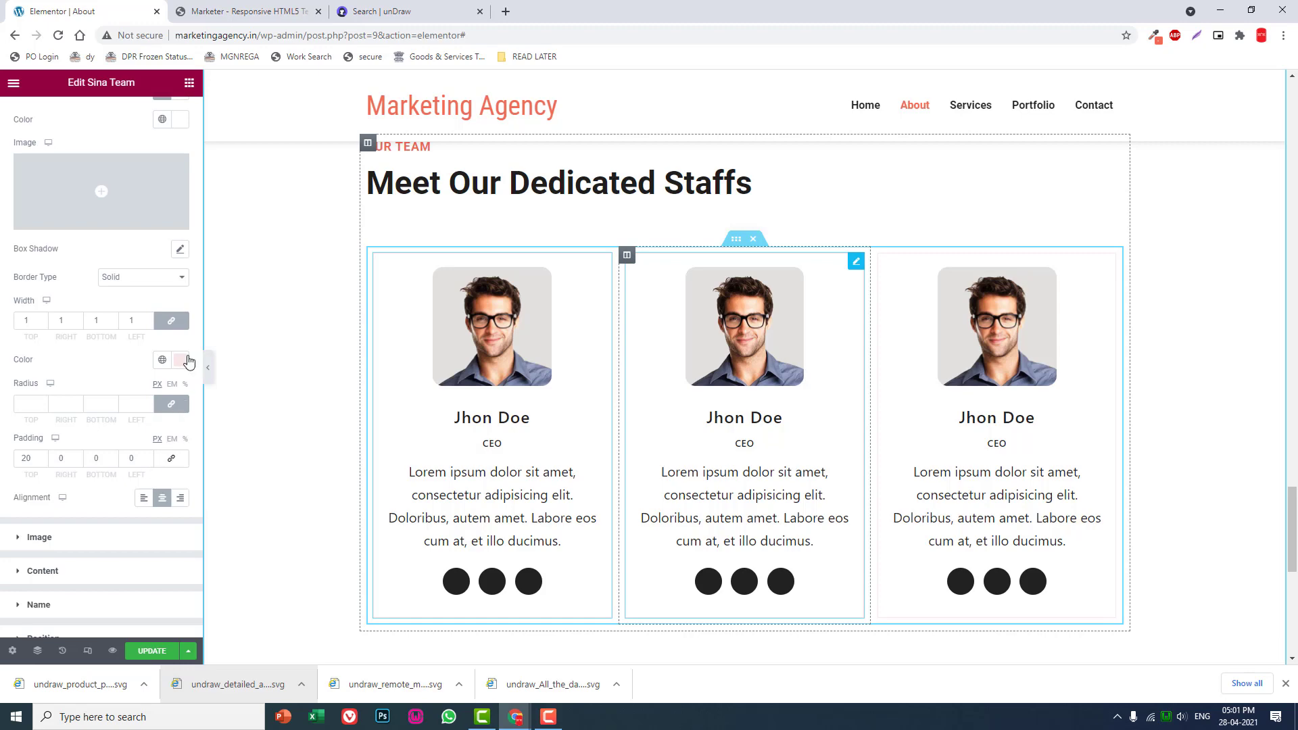
{"action": "left_click", "coordinate": [186, 362]}
{"action": "left_click", "coordinate": [1261, 110]}
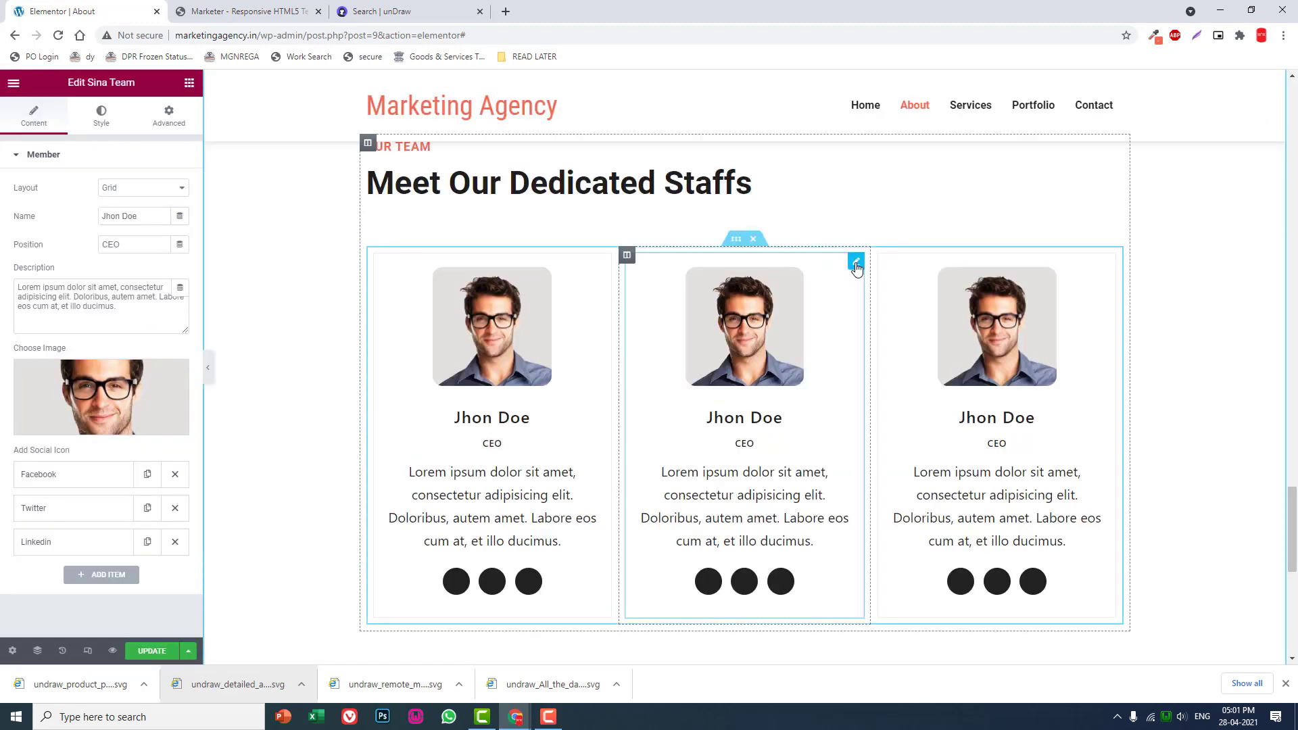
{"action": "left_click_drag", "start_coordinate": [856, 268], "coordinate": [763, 358]}
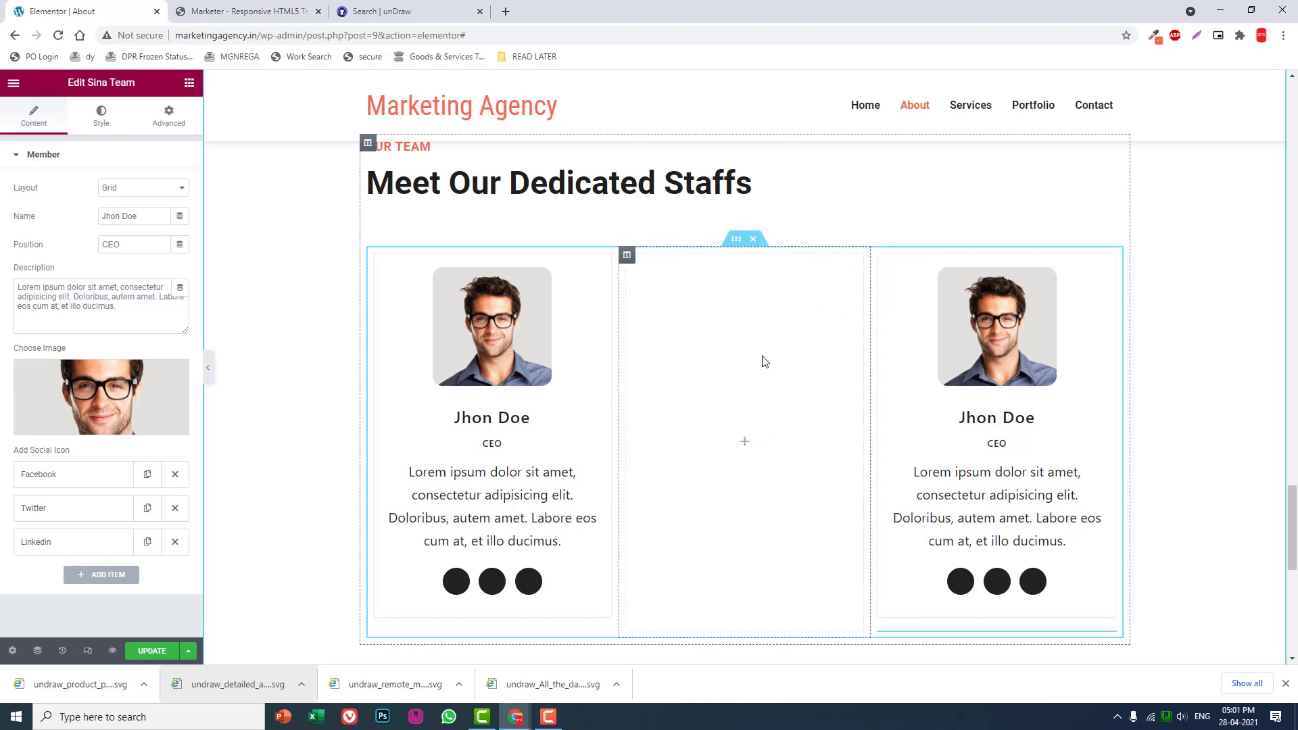
{"action": "scroll", "coordinate": [766, 347], "scroll_direction": "down", "scroll_amount": 2}
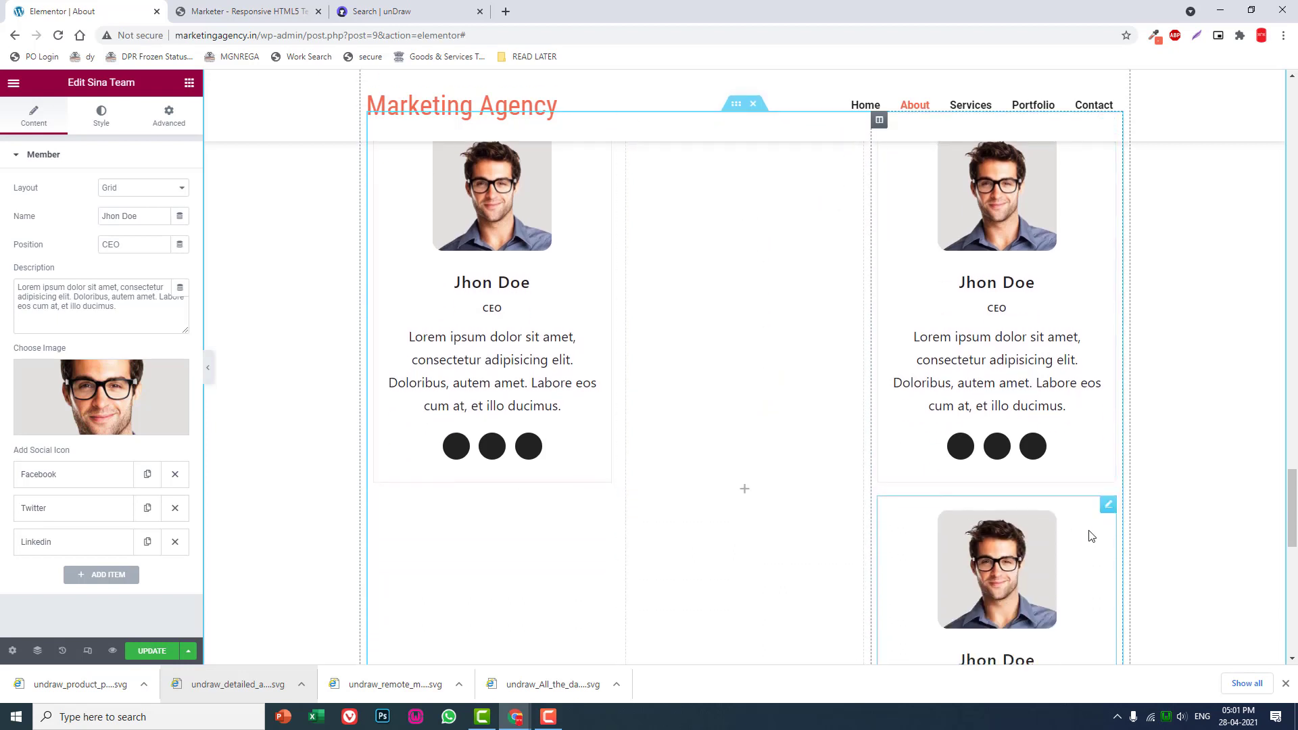
{"action": "left_click_drag", "start_coordinate": [1107, 507], "coordinate": [738, 343]}
{"action": "scroll", "coordinate": [742, 307], "scroll_direction": "up", "scroll_amount": 2}
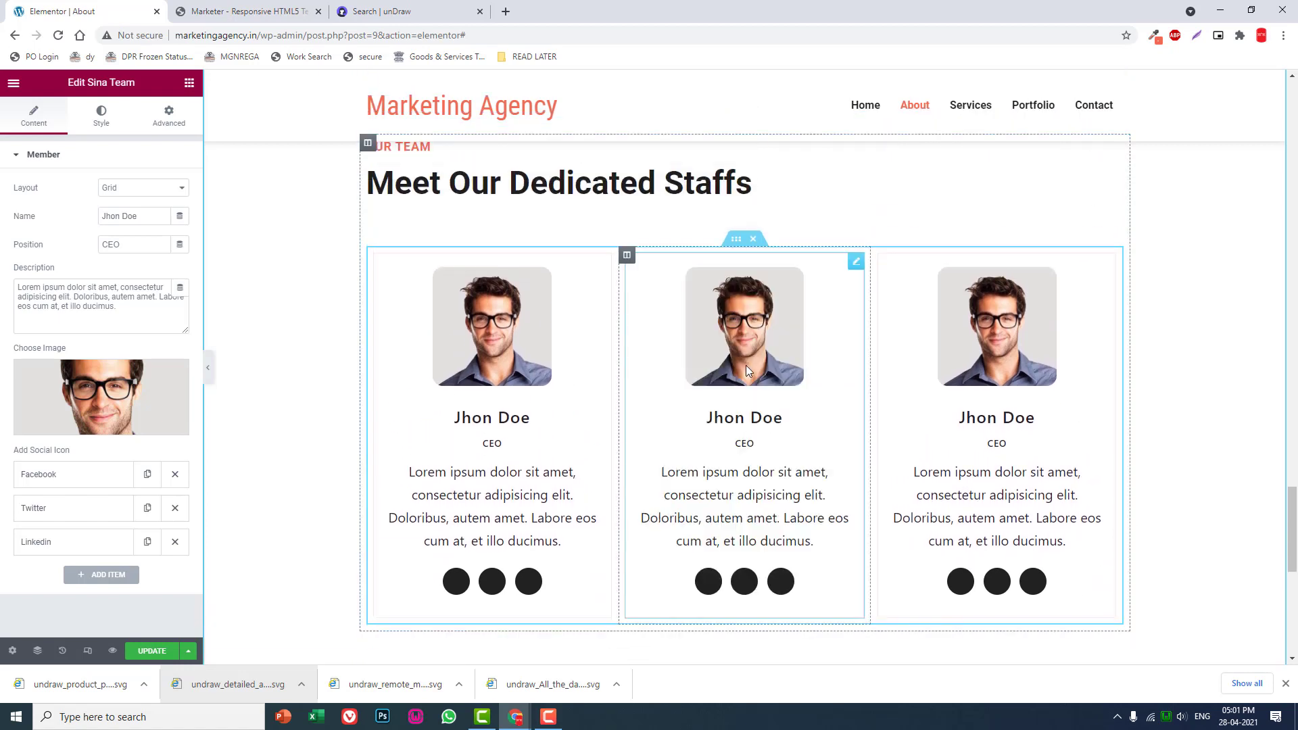
- Change the second team member box's border color to light blue #E8F2F7
{"action": "left_click", "coordinate": [100, 121]}
{"action": "left_click", "coordinate": [179, 485]}
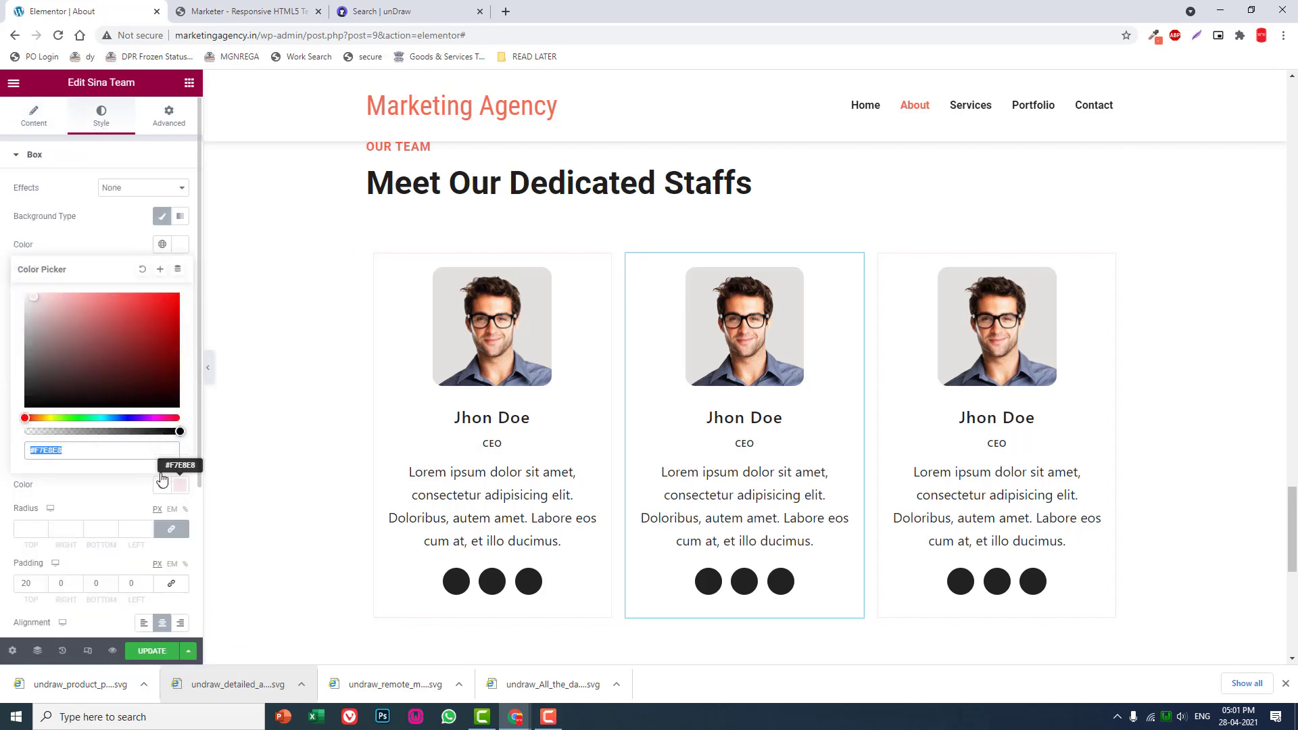
{"action": "left_click", "coordinate": [111, 417]}
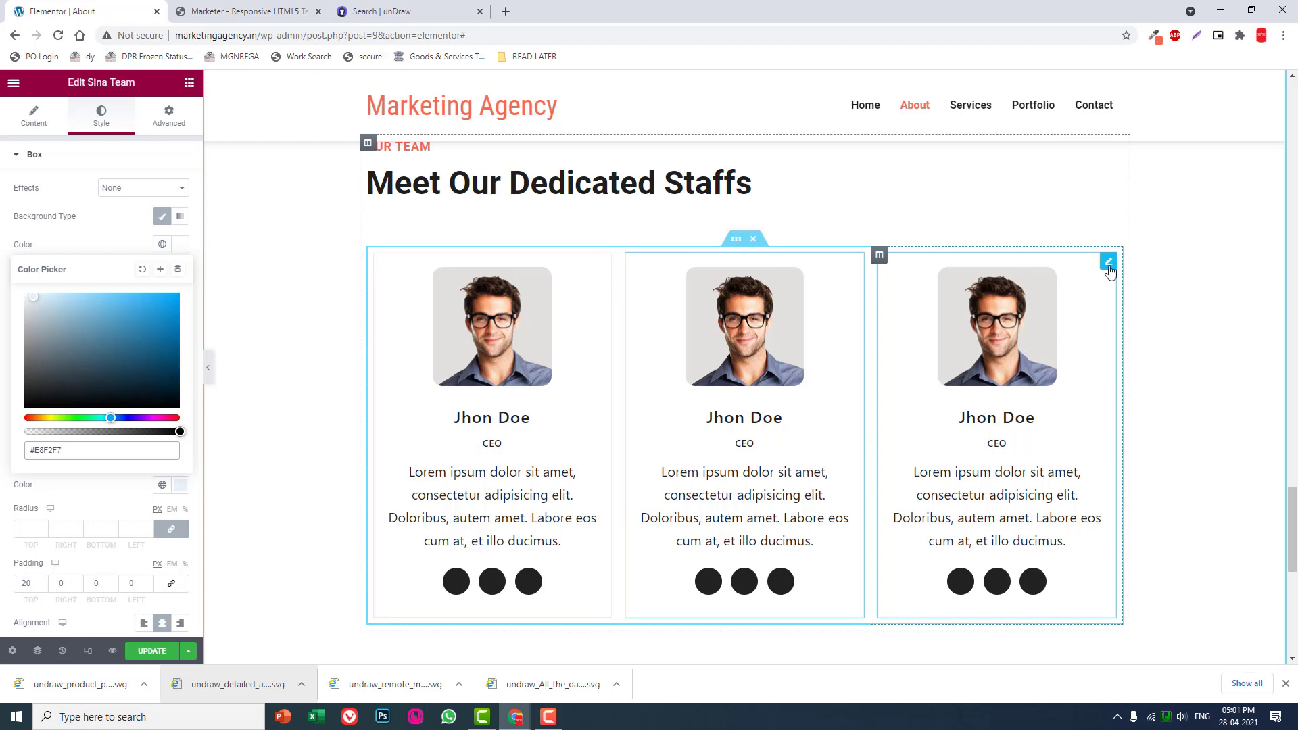
- Change the third team member box's border color to light green #E8F7EC
{"action": "left_click", "coordinate": [1109, 270]}
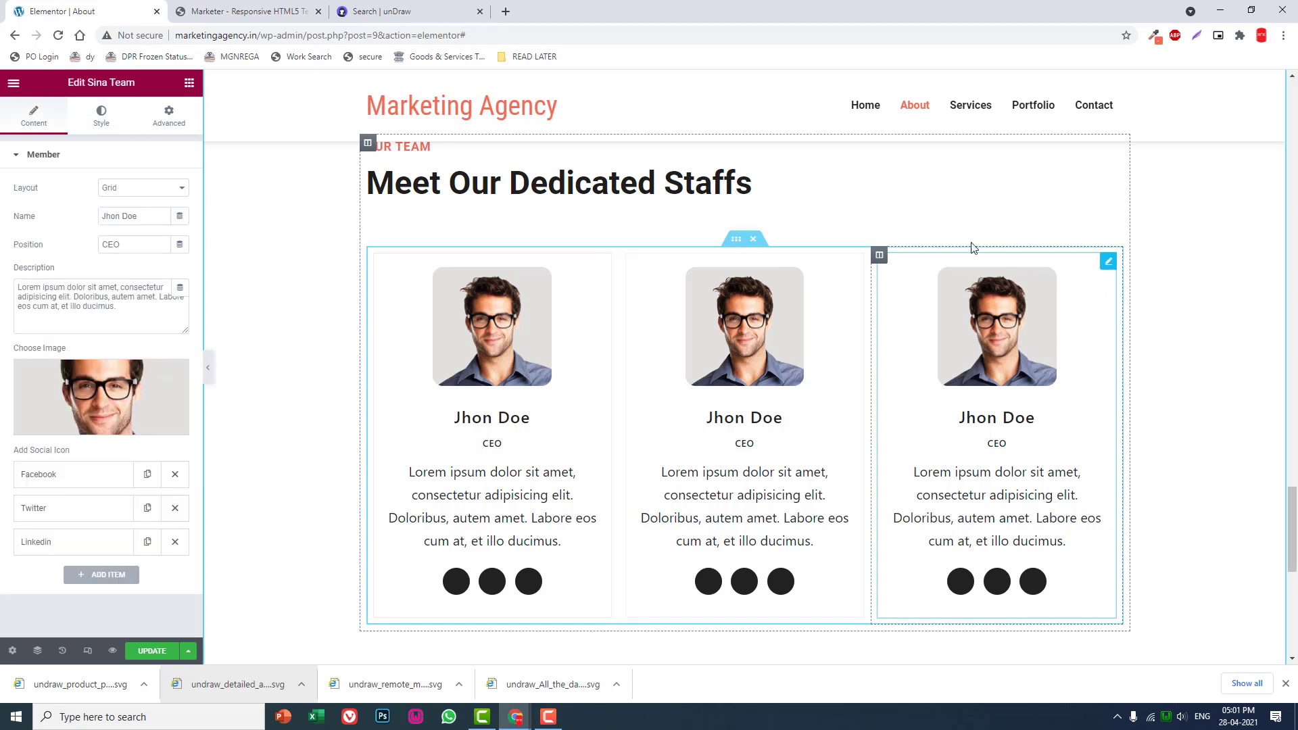
{"action": "left_click", "coordinate": [99, 124]}
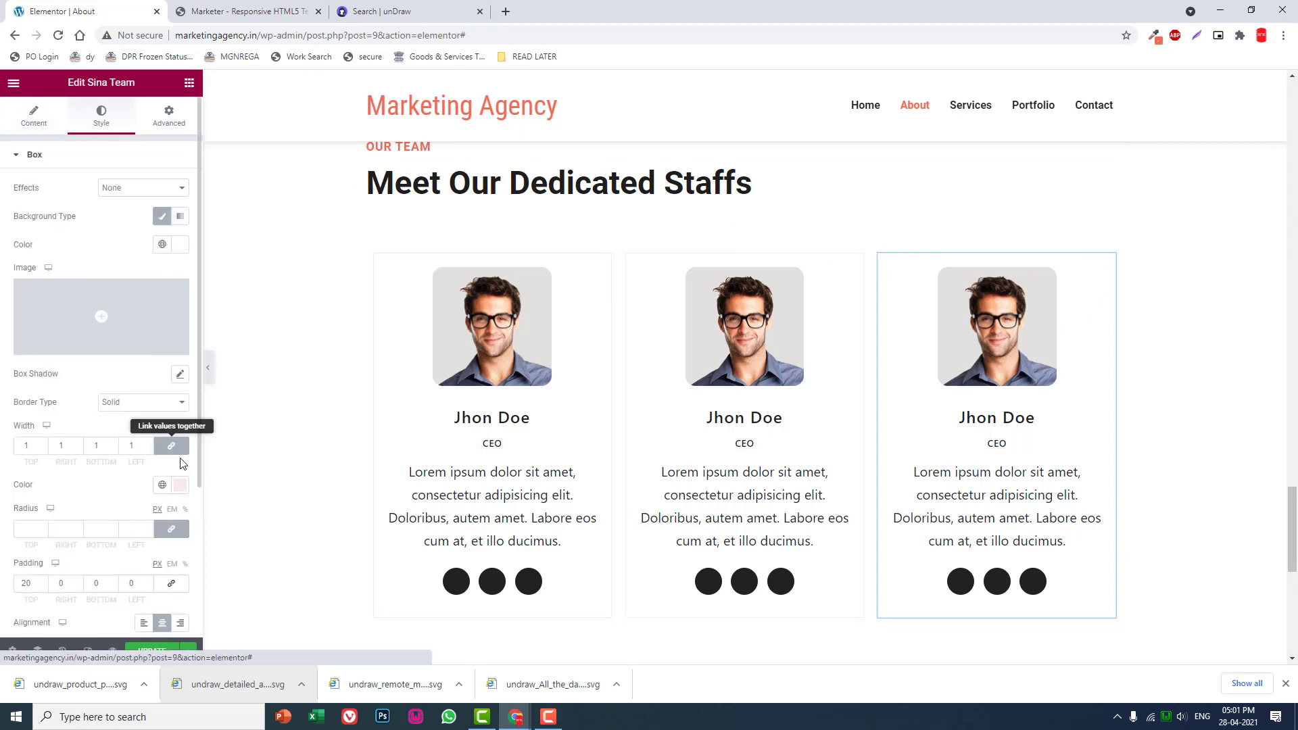
{"action": "left_click", "coordinate": [179, 485]}
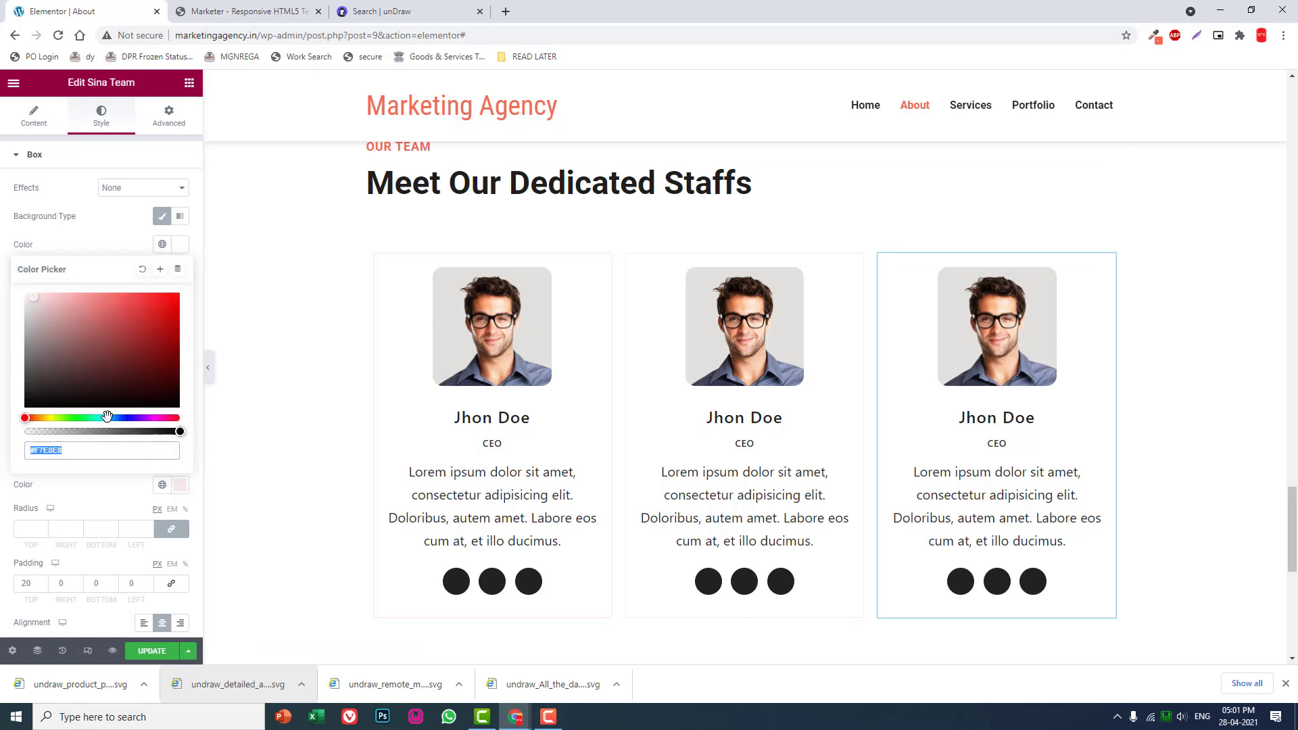
{"action": "left_click", "coordinate": [82, 418]}
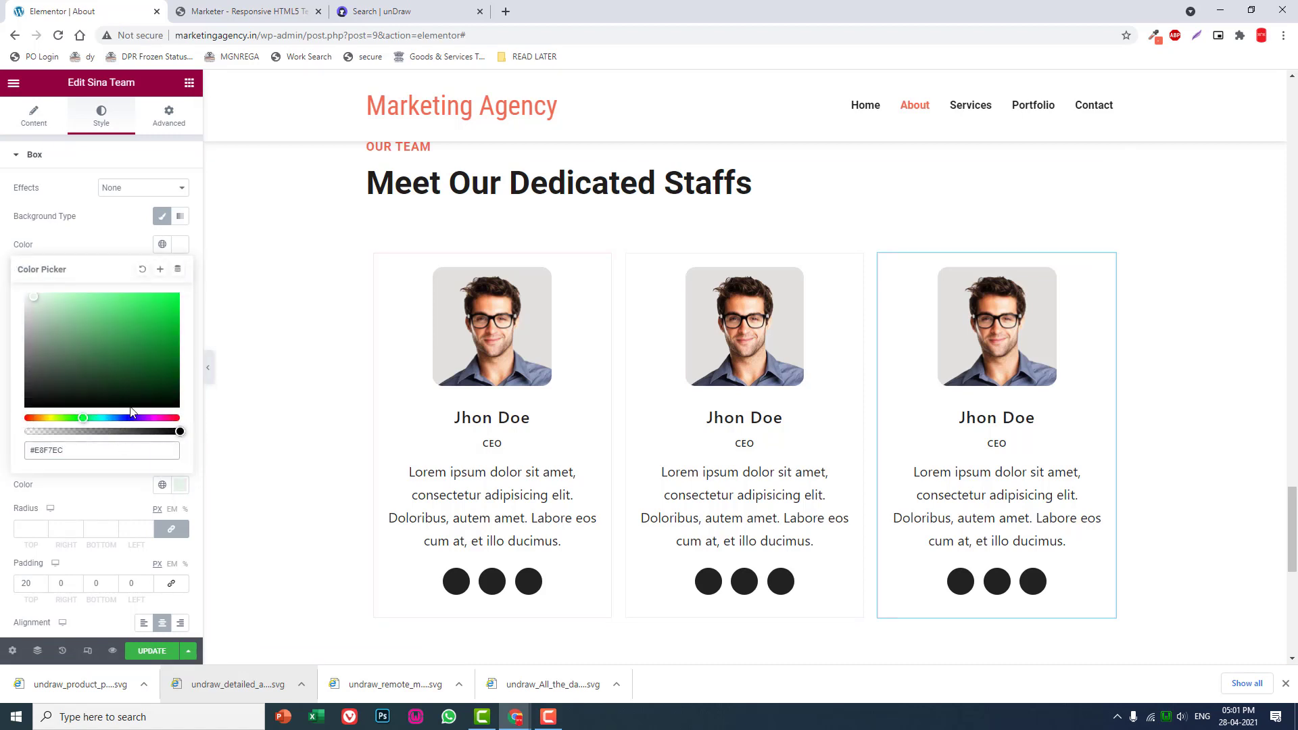
- Examine the three bordered team cards and the space below them at full page width
{"action": "left_click", "coordinate": [207, 367]}
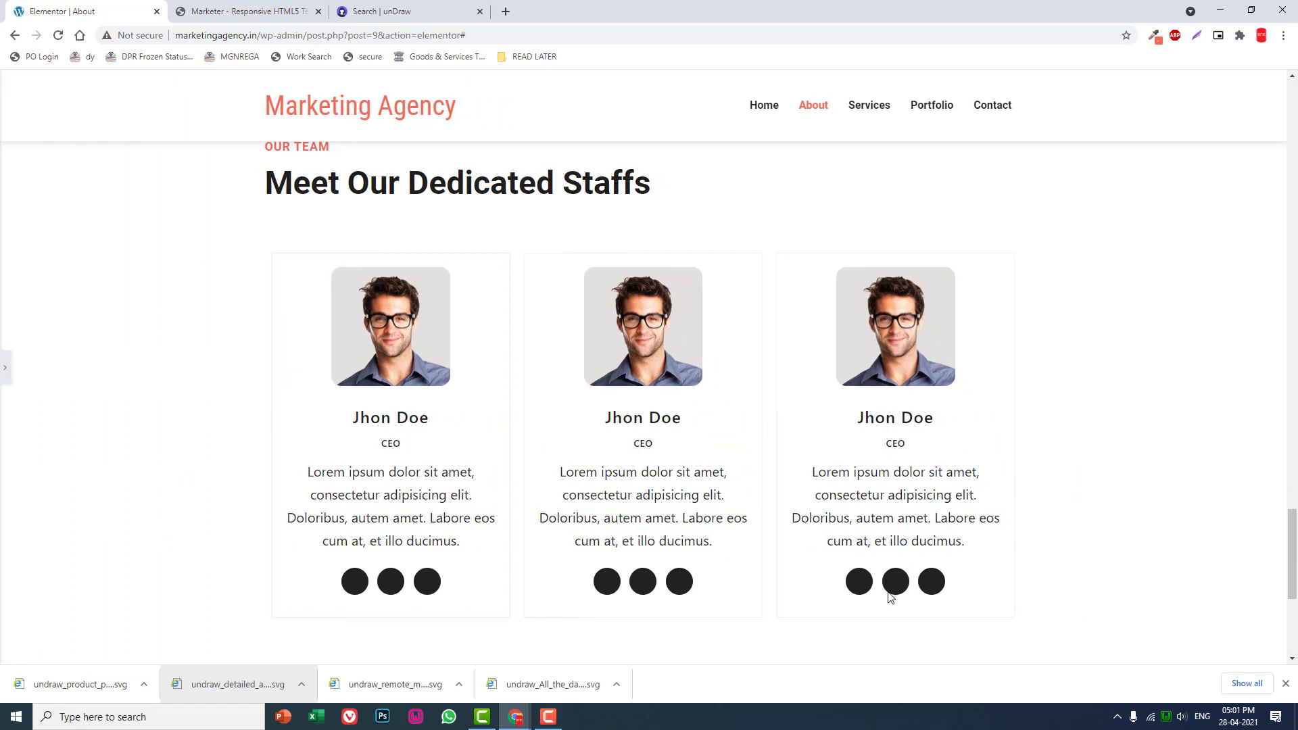
{"action": "scroll", "coordinate": [42, 383], "scroll_direction": "down", "scroll_amount": 1}
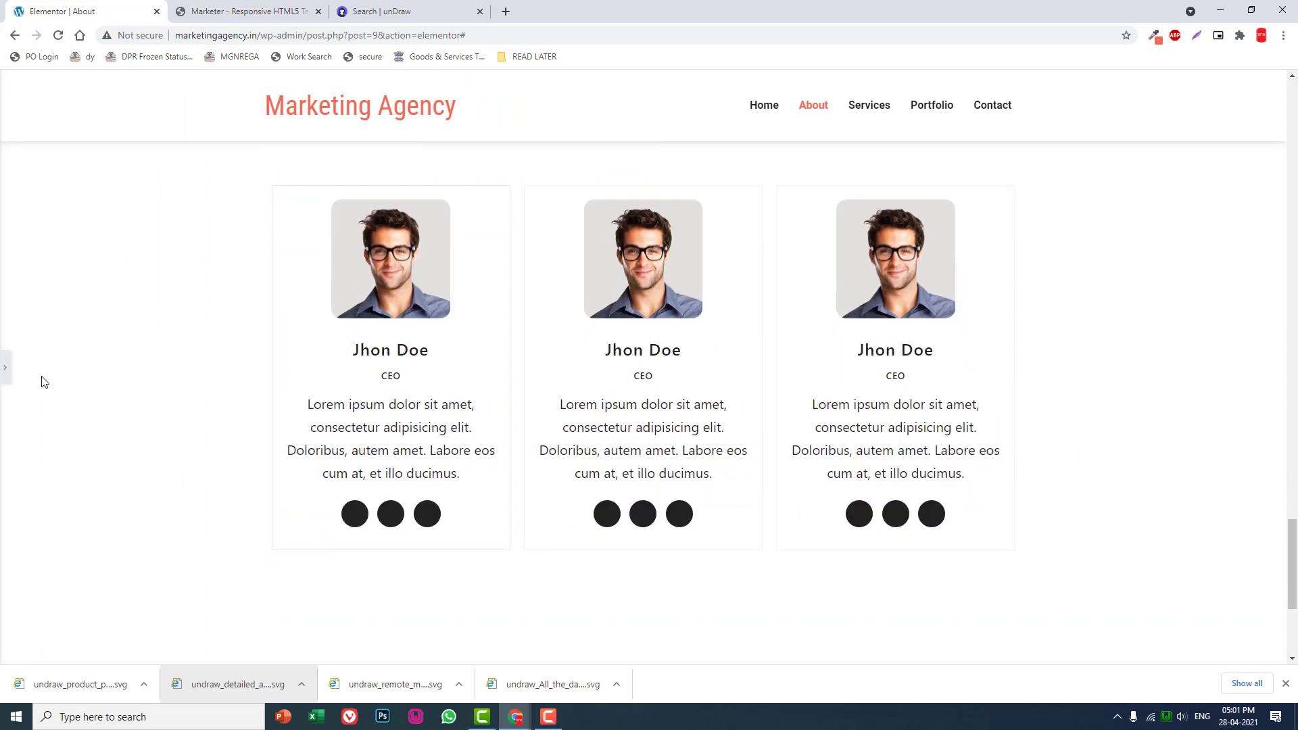
{"action": "scroll", "coordinate": [42, 382], "scroll_direction": "up", "scroll_amount": 2}
{"action": "scroll", "coordinate": [42, 382], "scroll_direction": "down", "scroll_amount": 1}
{"action": "scroll", "coordinate": [42, 382], "scroll_direction": "down", "scroll_amount": 1}
{"action": "left_click", "coordinate": [4, 371]}
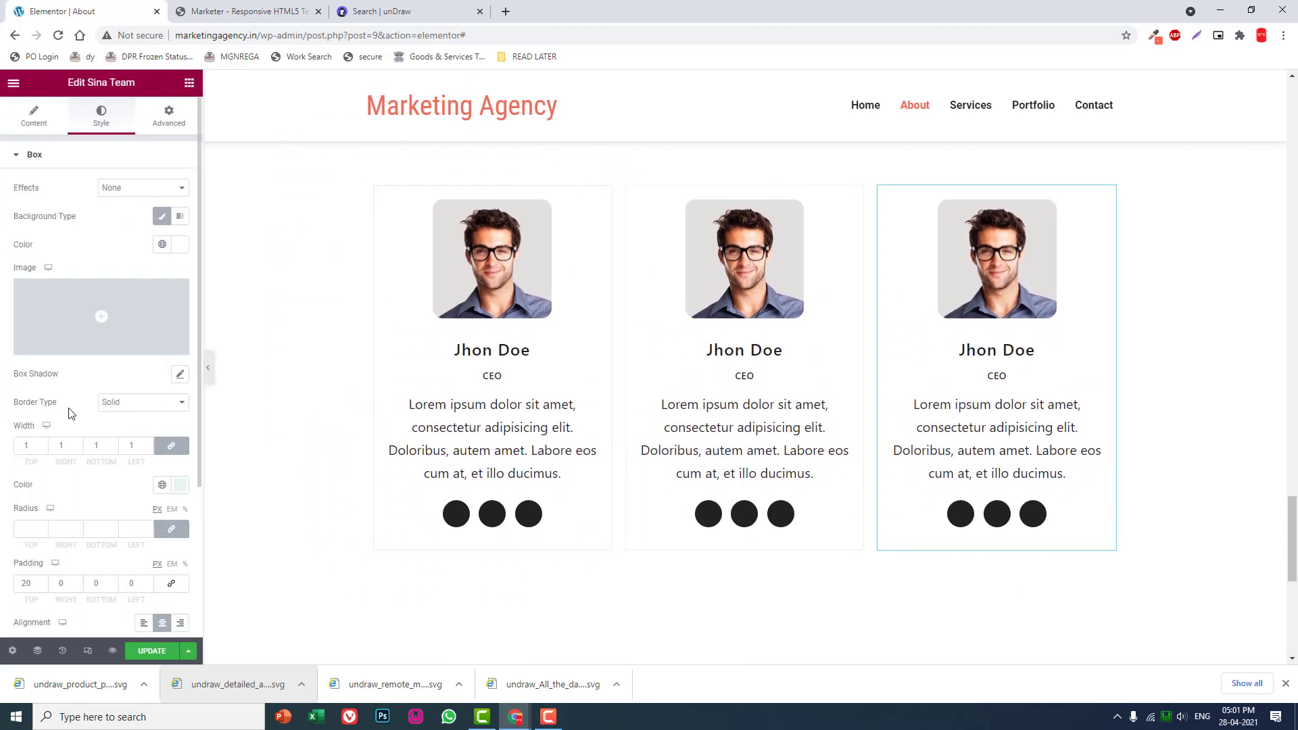
{"action": "scroll", "coordinate": [343, 379], "scroll_direction": "down", "scroll_amount": 2}
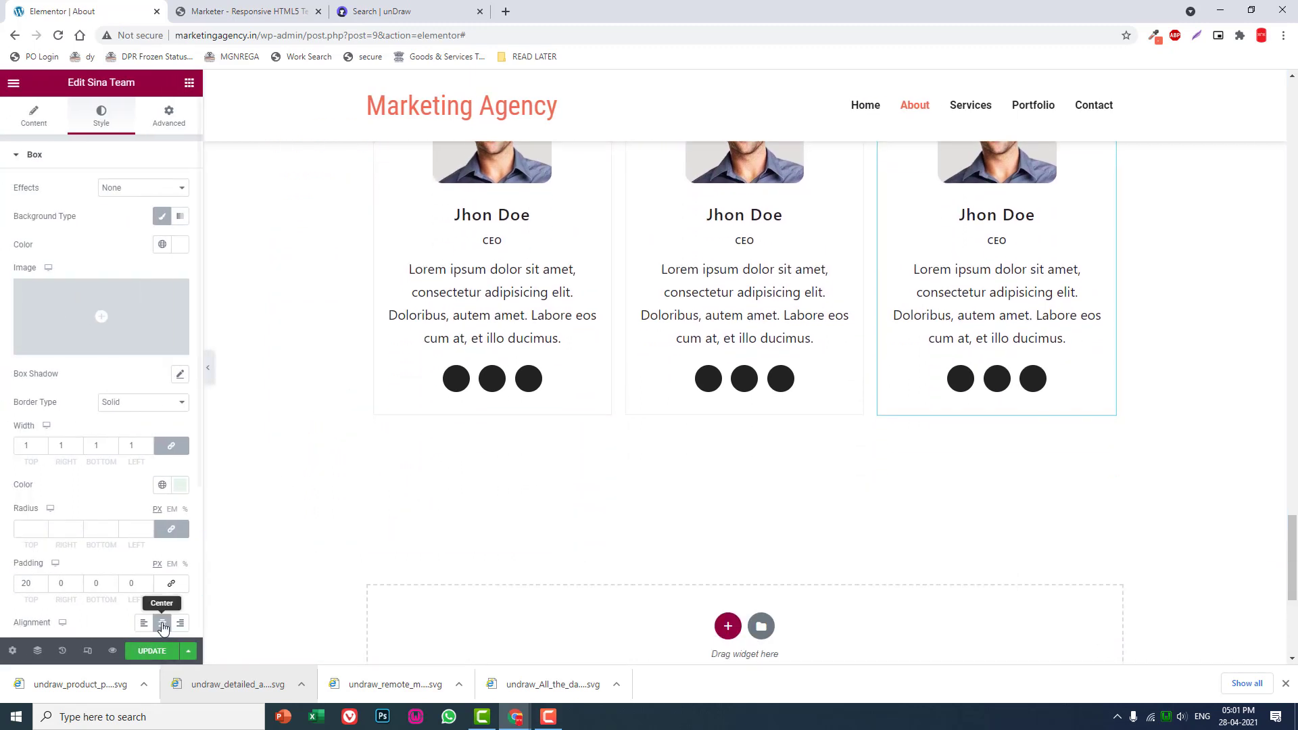
- Update the About page and open its live view
{"action": "left_click", "coordinate": [149, 654]}
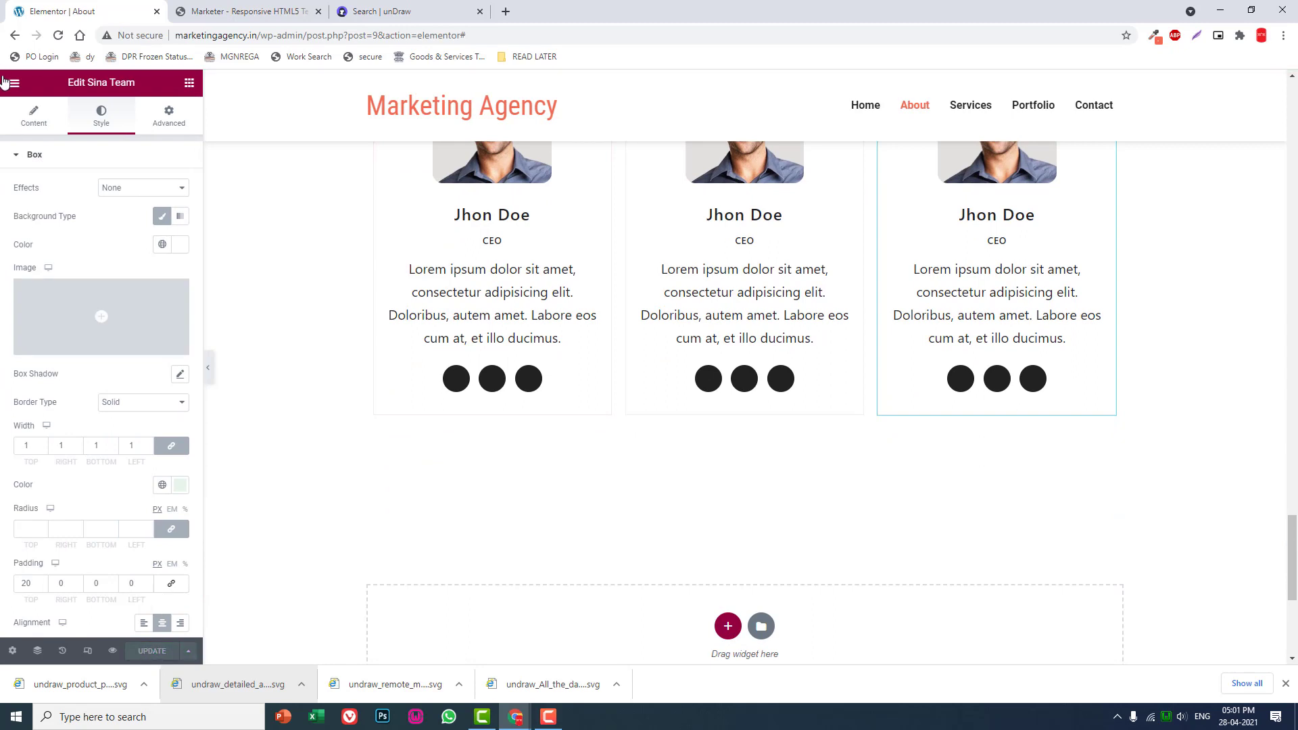
{"action": "left_click", "coordinate": [10, 85]}
{"action": "left_click", "coordinate": [109, 289]}
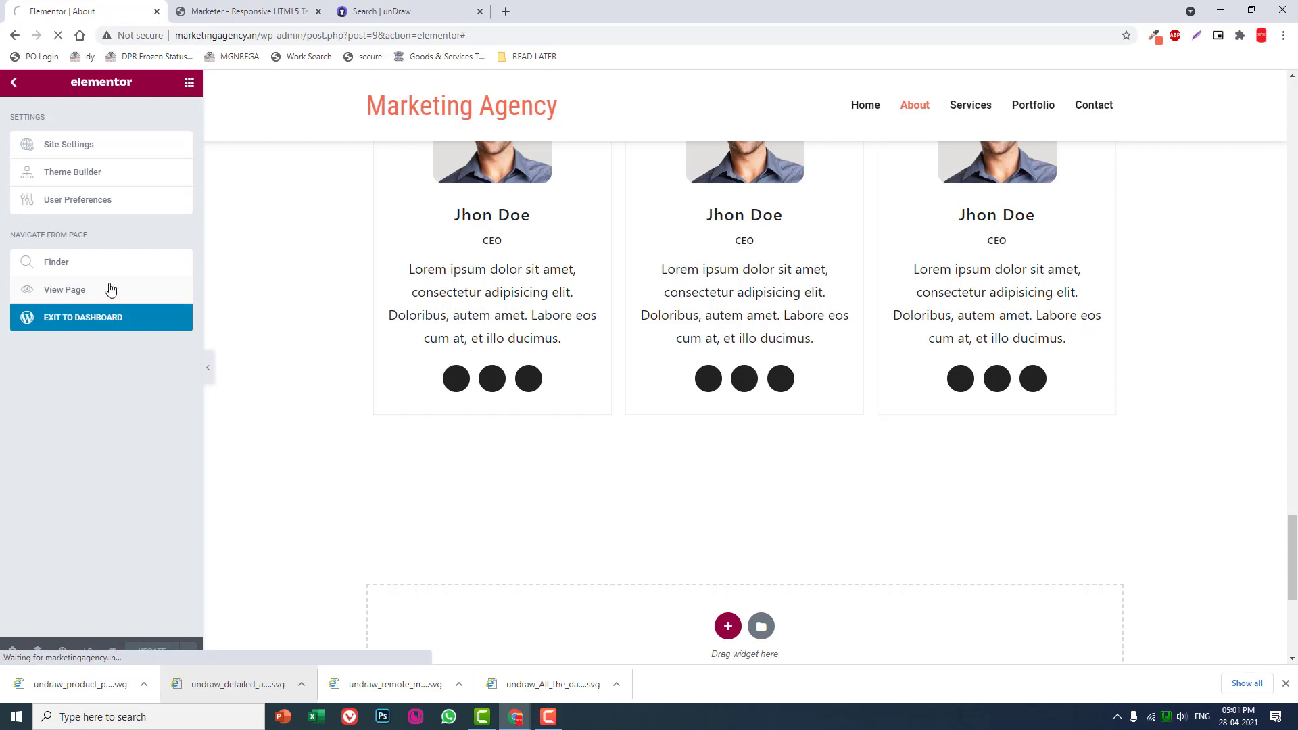
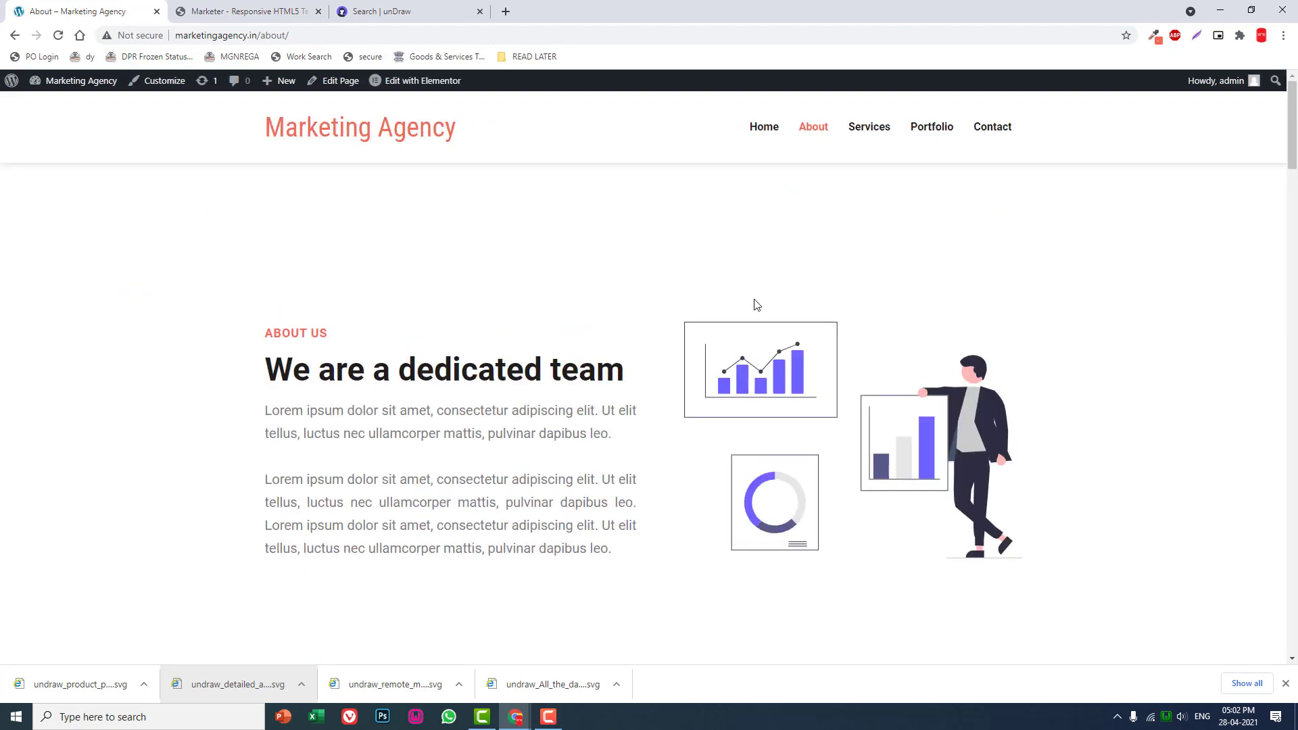
- Review the live About page from the opening section down to the three staff cards and the footer edge
{"action": "scroll", "coordinate": [756, 304], "scroll_direction": "down", "scroll_amount": 9}
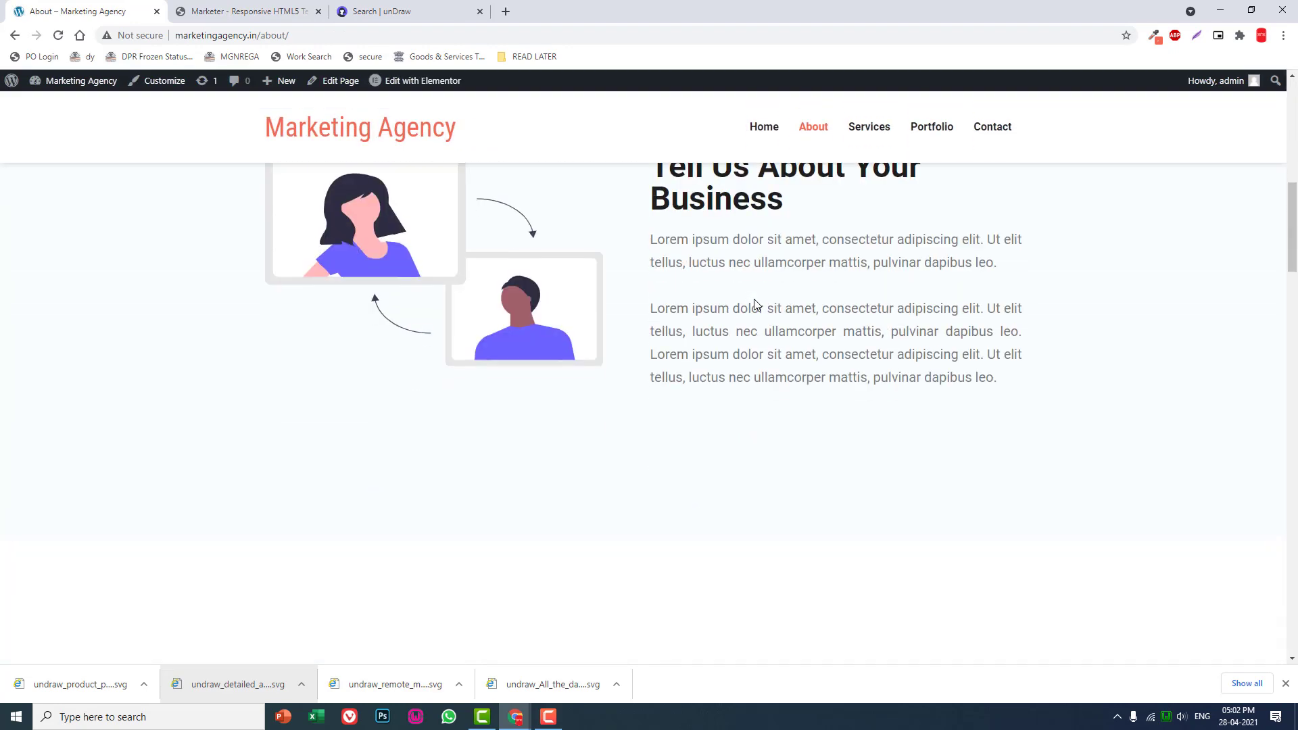
{"action": "scroll", "coordinate": [756, 303], "scroll_direction": "up", "scroll_amount": 4}
{"action": "scroll", "coordinate": [756, 303], "scroll_direction": "down", "scroll_amount": 10}
{"action": "scroll", "coordinate": [756, 302], "scroll_direction": "up", "scroll_amount": 2}
{"action": "scroll", "coordinate": [756, 302], "scroll_direction": "down", "scroll_amount": 18}
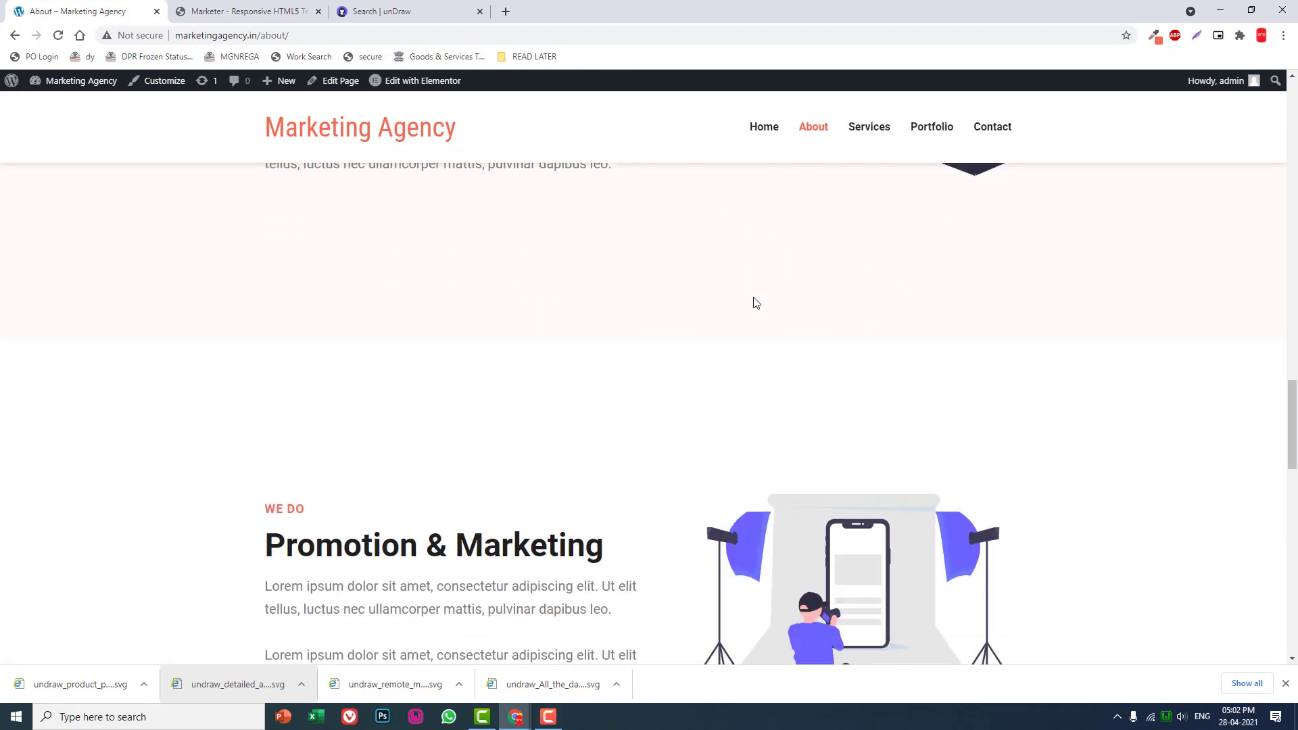
{"action": "scroll", "coordinate": [756, 302], "scroll_direction": "down", "scroll_amount": 3}
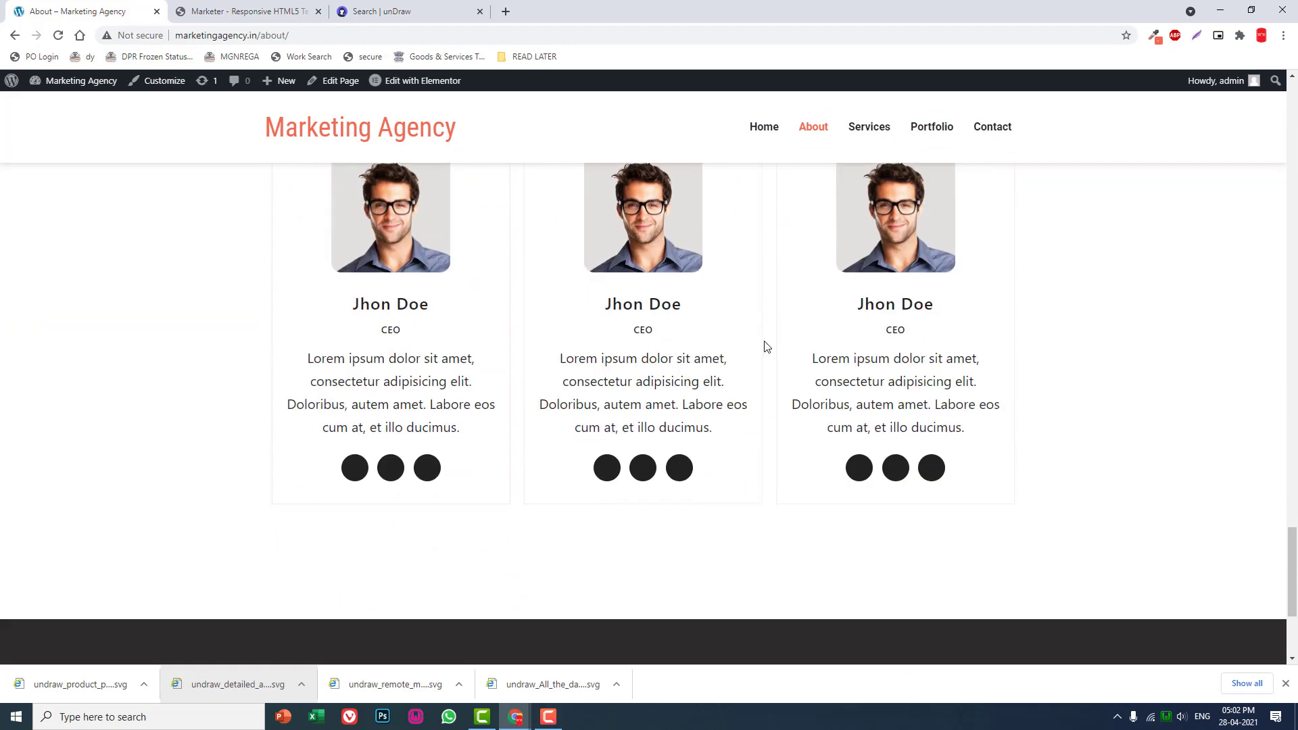
{"action": "scroll", "coordinate": [765, 345], "scroll_direction": "up", "scroll_amount": 3}
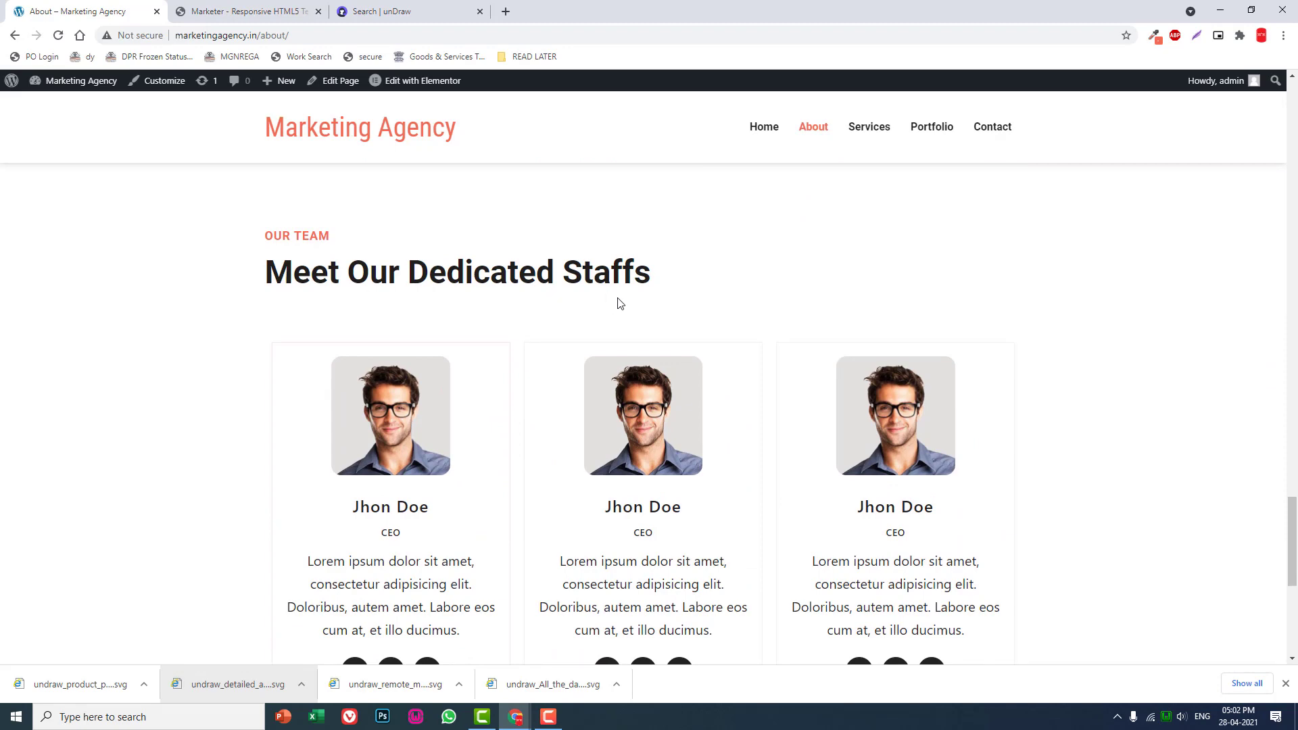
{"action": "scroll", "coordinate": [532, 359], "scroll_direction": "down", "scroll_amount": 3}
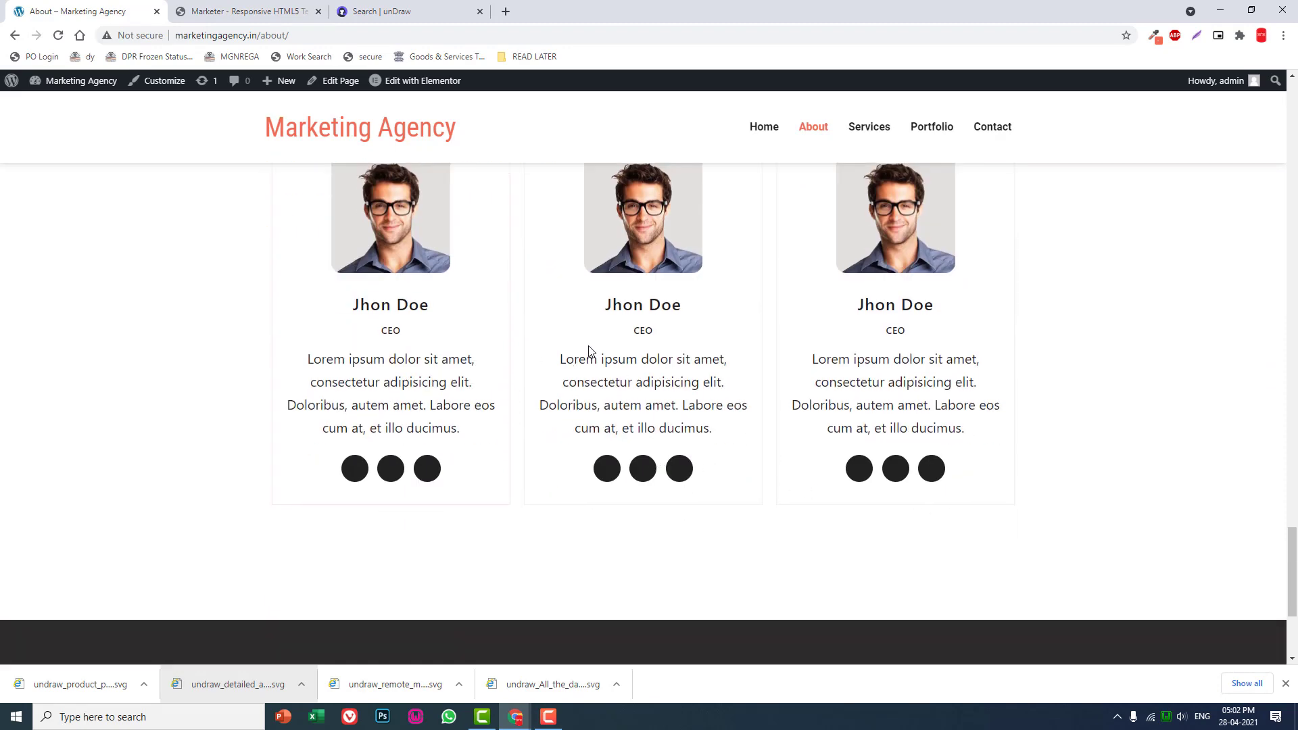
{"action": "scroll", "coordinate": [595, 354], "scroll_direction": "up", "scroll_amount": 14}
{"action": "scroll", "coordinate": [878, 420], "scroll_direction": "down", "scroll_amount": 2}
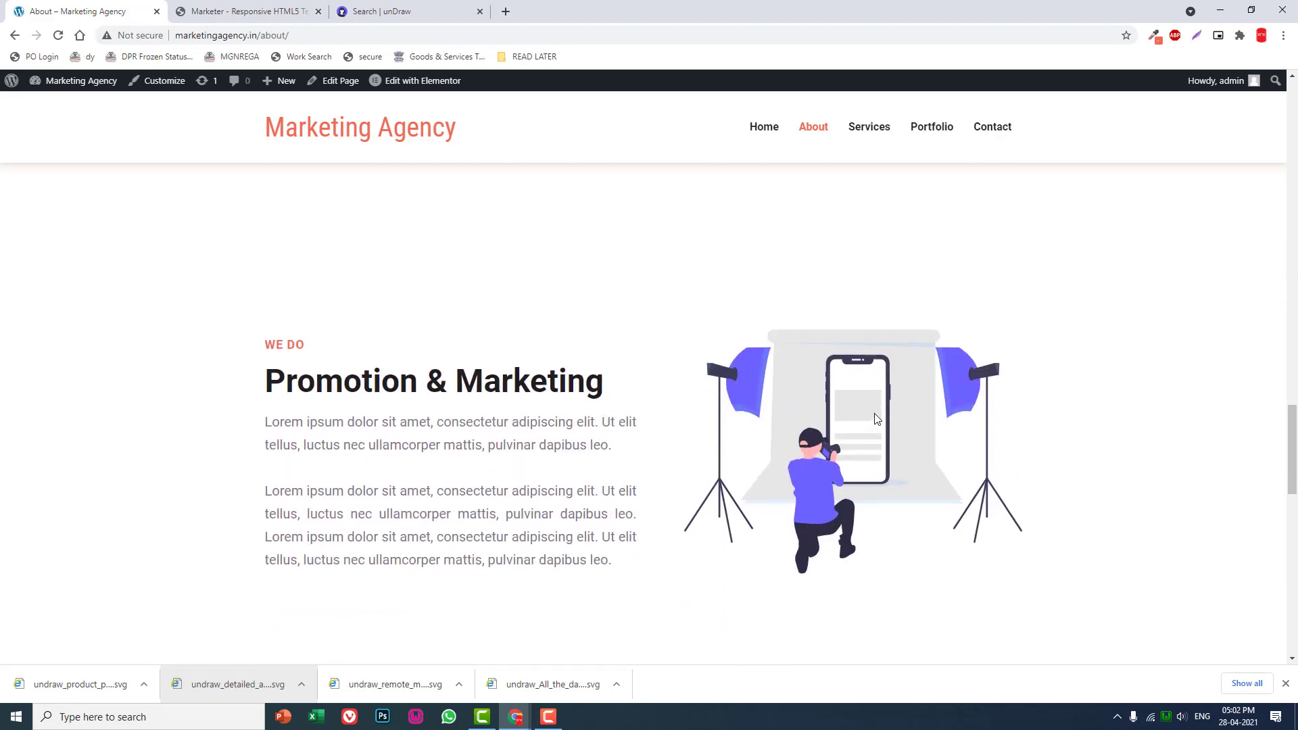
- Examine the illustrated sections of the live page, comparing their headings, text, images and background tints from About Us to Promotion & Marketing
{"action": "scroll", "coordinate": [880, 414], "scroll_direction": "up", "scroll_amount": 14}
{"action": "scroll", "coordinate": [880, 413], "scroll_direction": "up", "scroll_amount": 12}
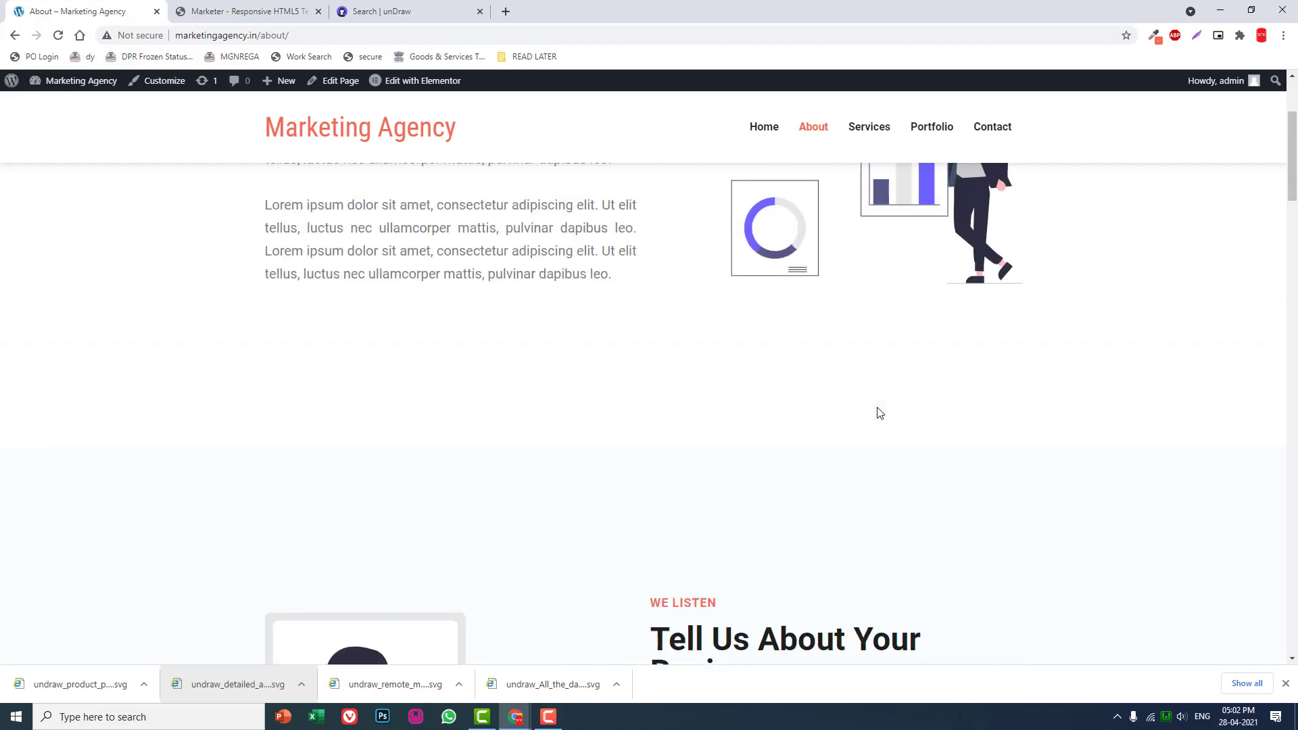
{"action": "scroll", "coordinate": [880, 413], "scroll_direction": "up", "scroll_amount": 4}
{"action": "scroll", "coordinate": [880, 414], "scroll_direction": "down", "scroll_amount": 13}
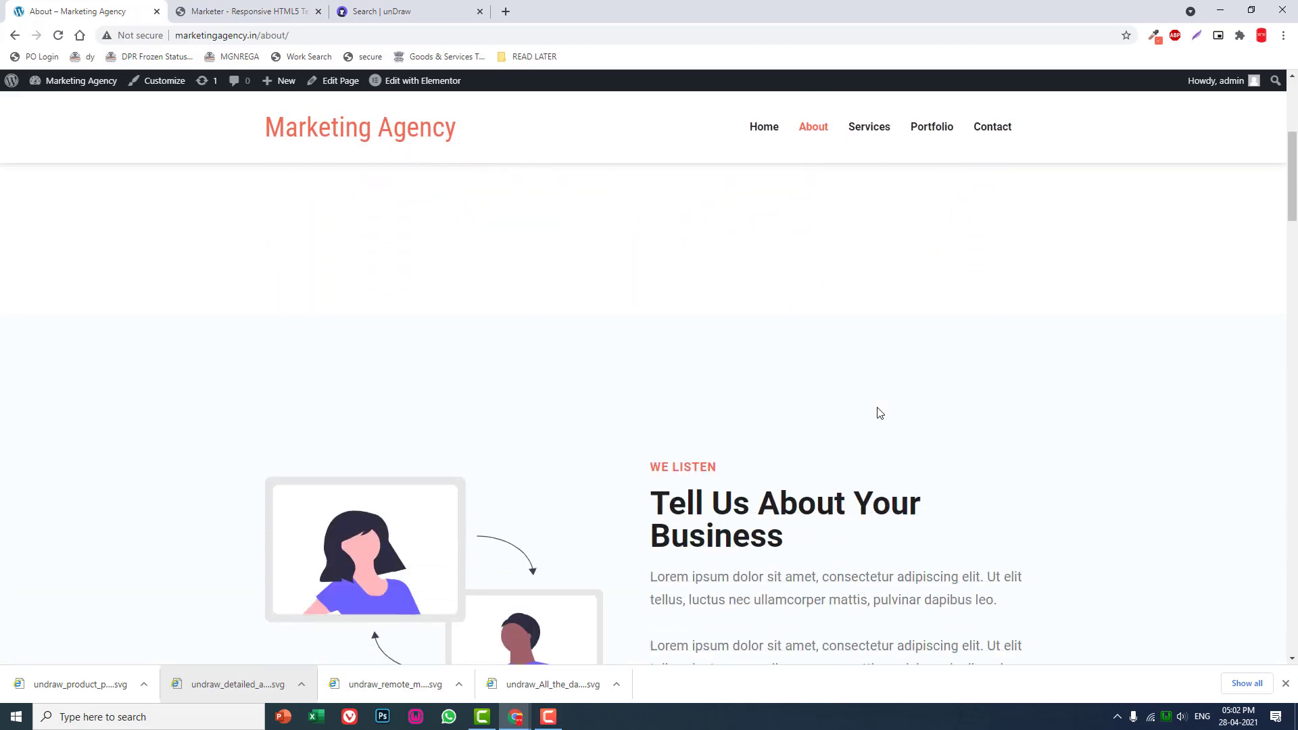
{"action": "scroll", "coordinate": [880, 413], "scroll_direction": "down", "scroll_amount": 18}
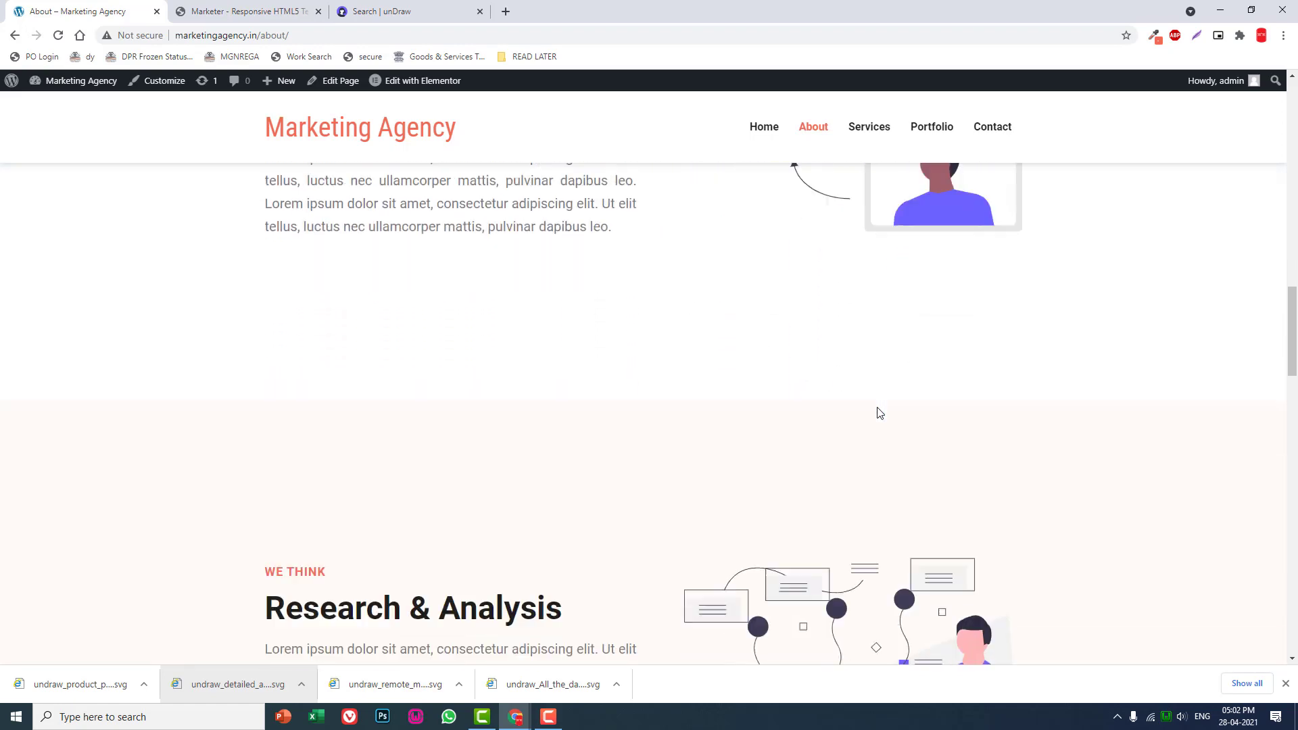
{"action": "scroll", "coordinate": [879, 412], "scroll_direction": "down", "scroll_amount": 4}
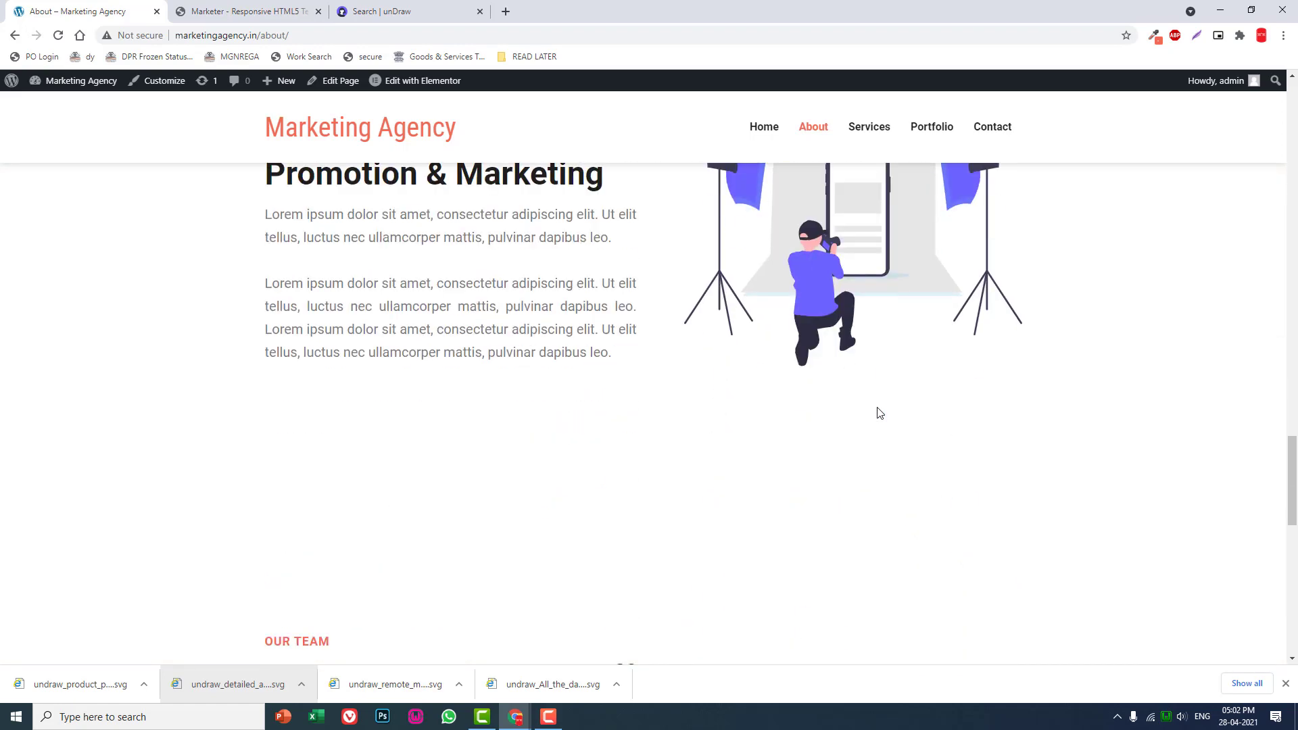
{"action": "scroll", "coordinate": [880, 414], "scroll_direction": "up", "scroll_amount": 9}
{"action": "scroll", "coordinate": [878, 412], "scroll_direction": "down", "scroll_amount": 7}
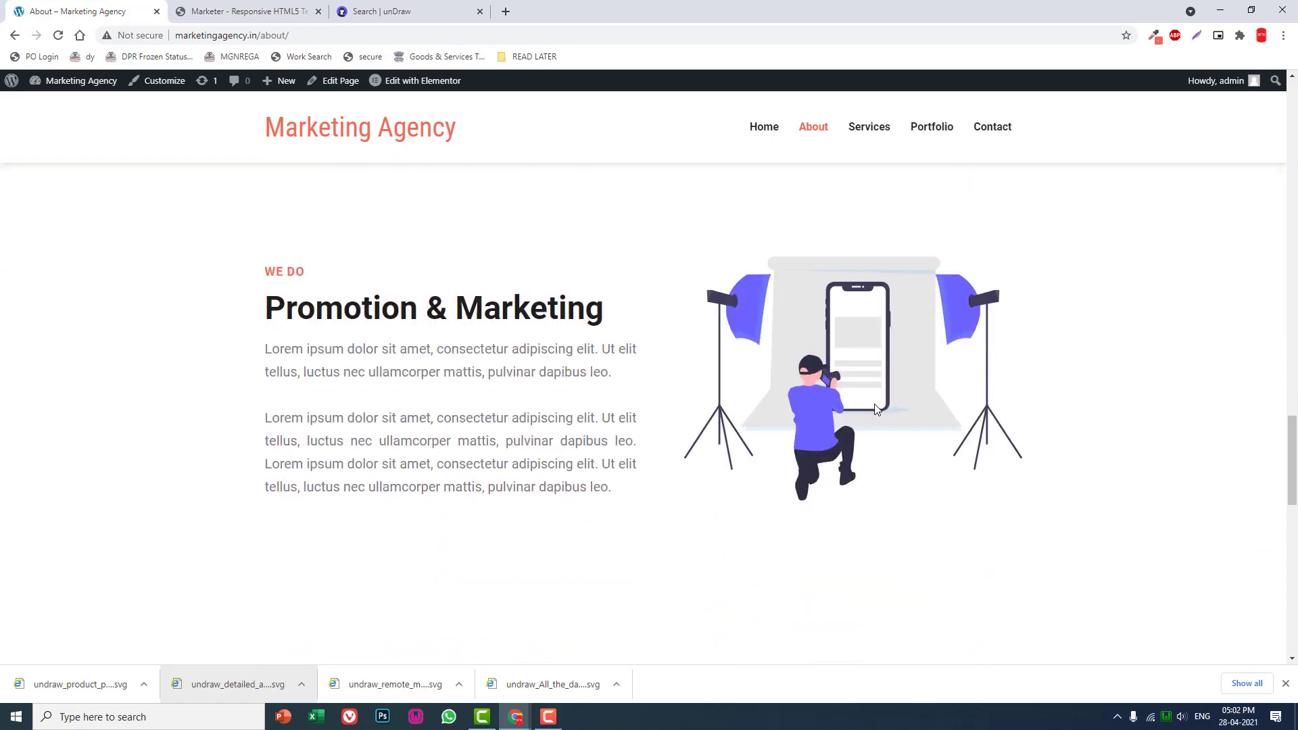
{"action": "scroll", "coordinate": [876, 409], "scroll_direction": "down", "scroll_amount": 7}
{"action": "scroll", "coordinate": [877, 409], "scroll_direction": "up", "scroll_amount": 13}
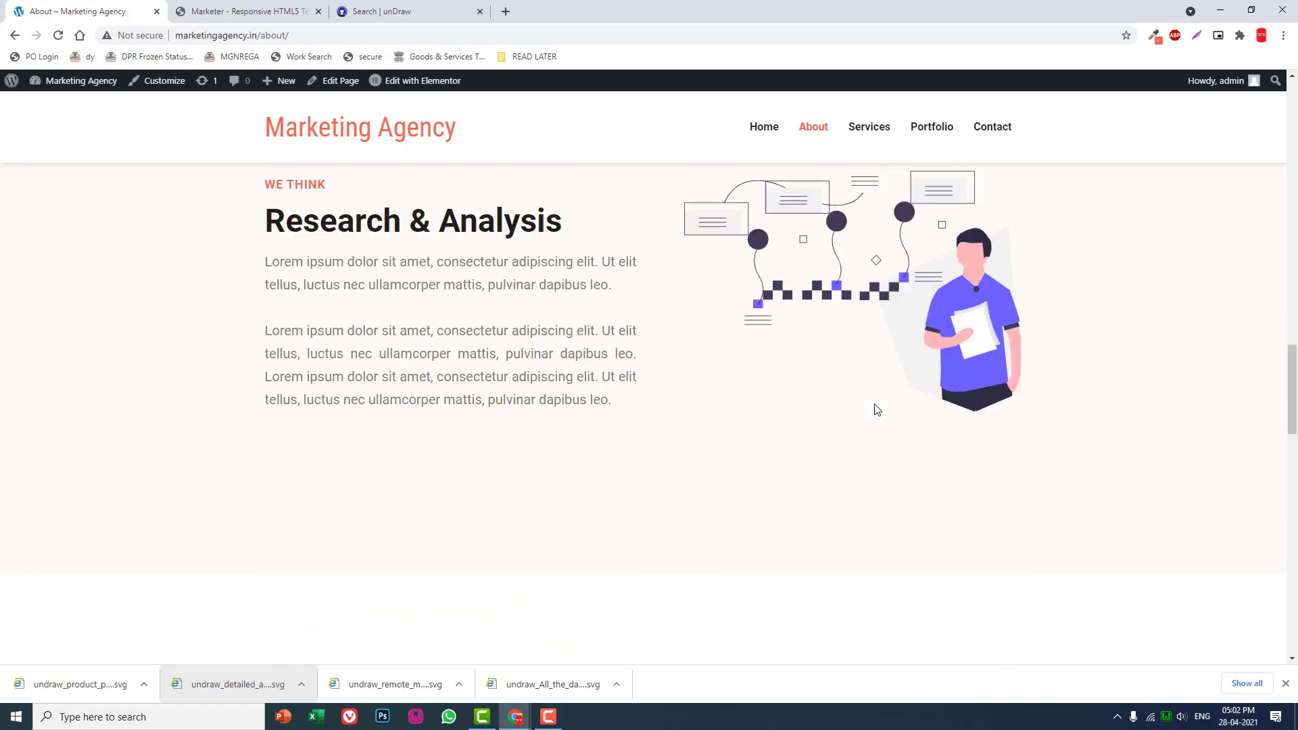
{"action": "scroll", "coordinate": [877, 410], "scroll_direction": "up", "scroll_amount": 3}
{"action": "scroll", "coordinate": [876, 409], "scroll_direction": "down", "scroll_amount": 5}
{"action": "scroll", "coordinate": [877, 409], "scroll_direction": "up", "scroll_amount": 10}
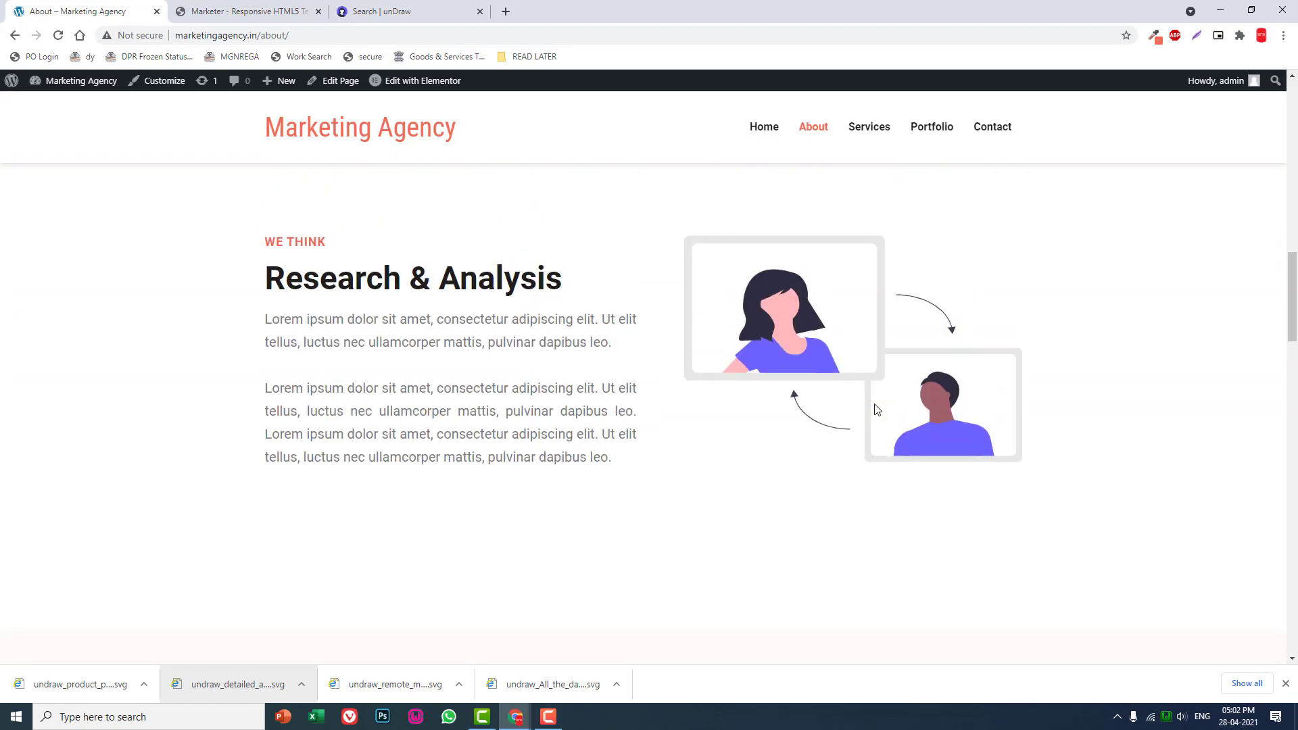
{"action": "scroll", "coordinate": [877, 409], "scroll_direction": "up", "scroll_amount": 7}
{"action": "scroll", "coordinate": [876, 410], "scroll_direction": "down", "scroll_amount": 15}
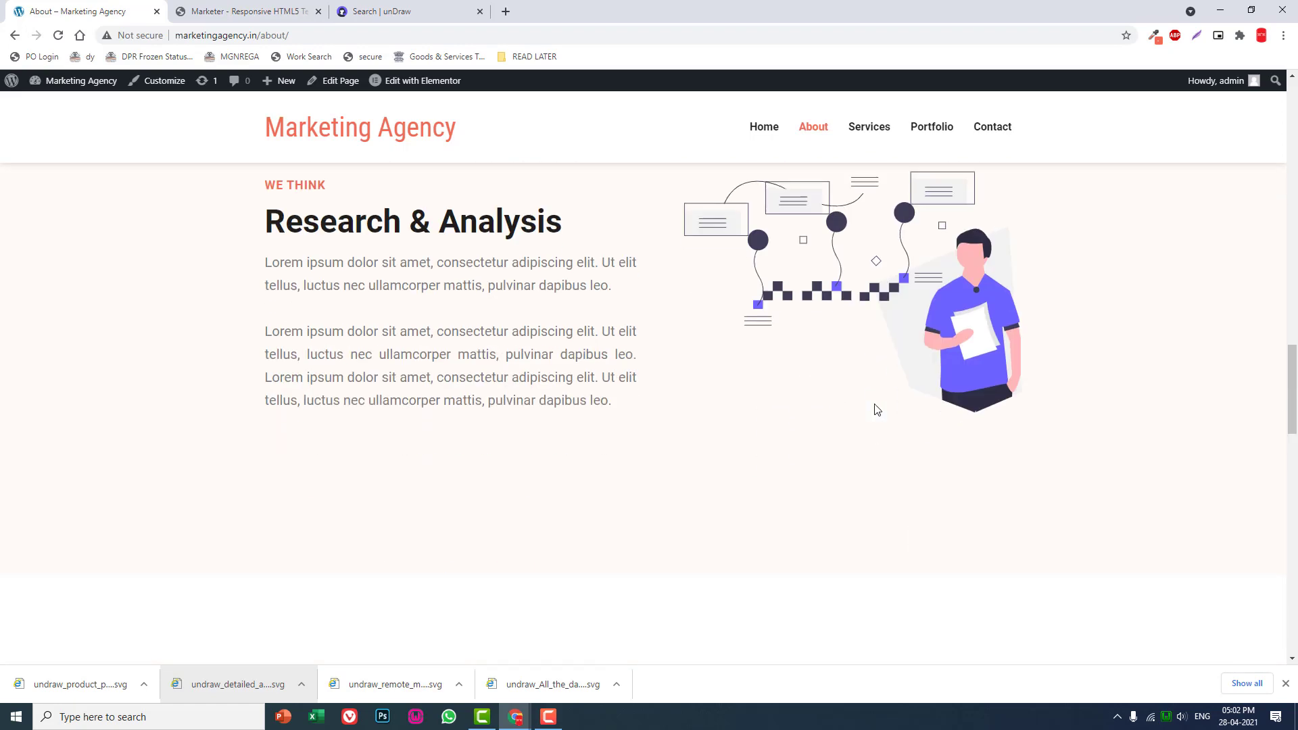
{"action": "scroll", "coordinate": [876, 409], "scroll_direction": "down", "scroll_amount": 8}
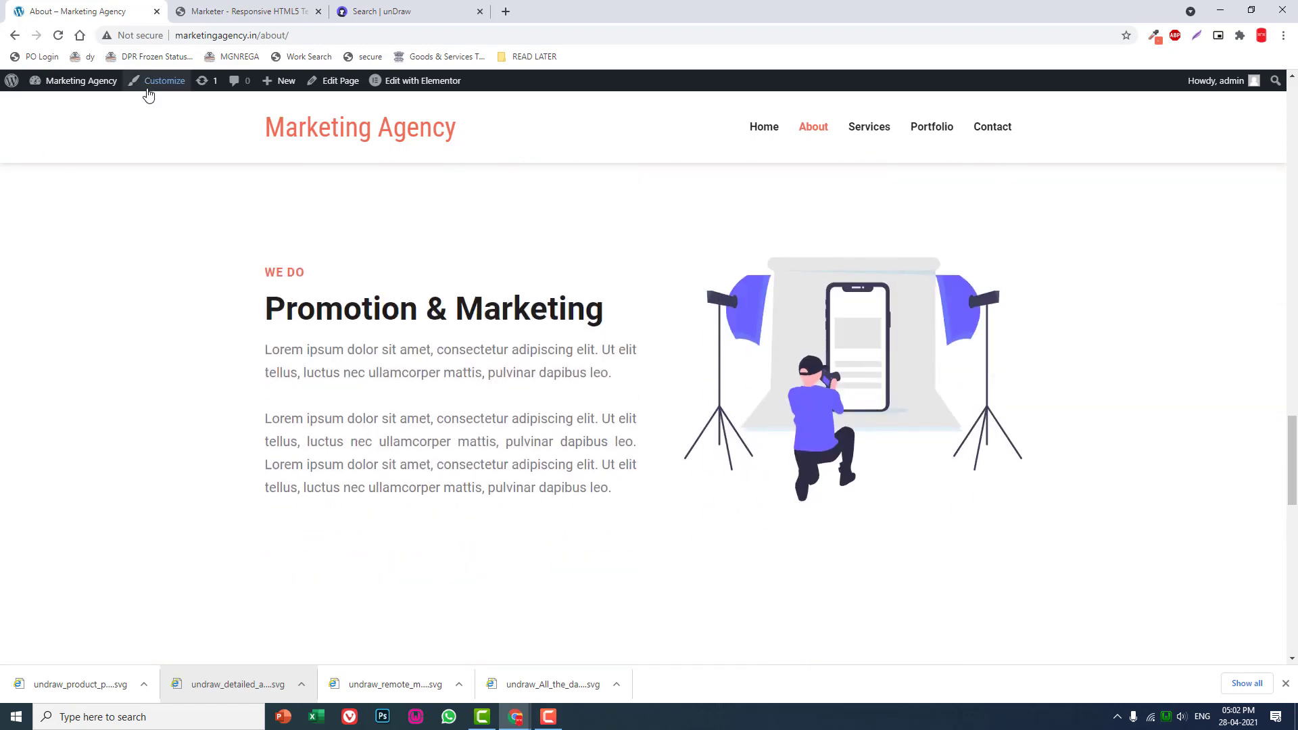
- Inspect the names, roles and descriptions in the staff cards under Meet Our Dedicated Staffs, and return to the page's opening section
{"action": "scroll", "coordinate": [917, 335], "scroll_direction": "down", "scroll_amount": 10}
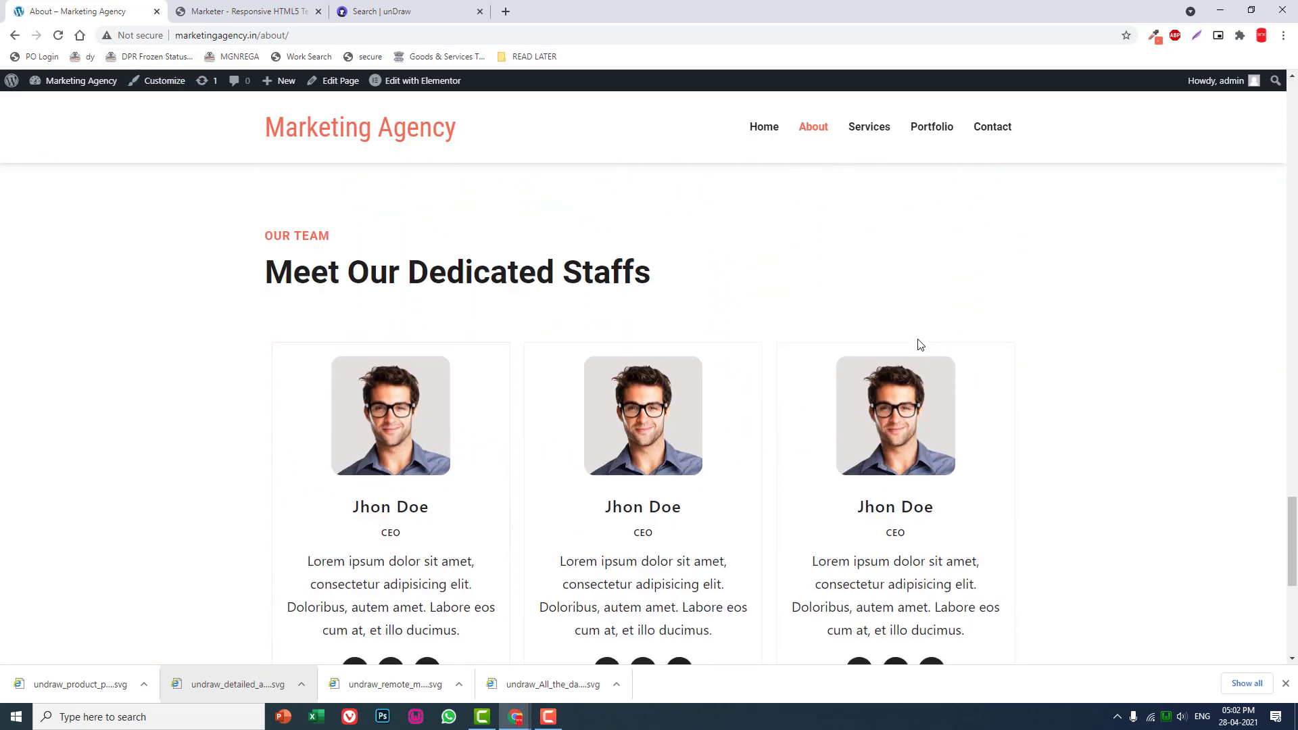
{"action": "scroll", "coordinate": [918, 340], "scroll_direction": "up", "scroll_amount": 5}
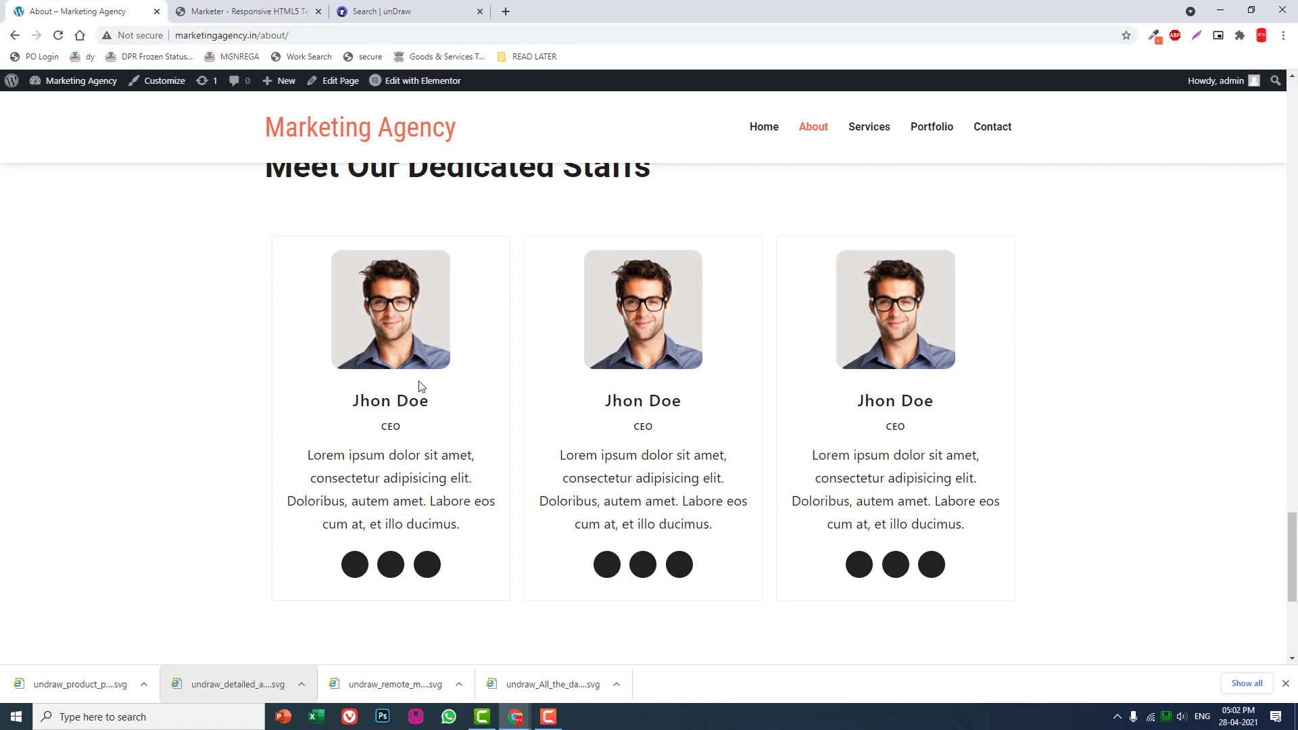
{"action": "left_click_drag", "start_coordinate": [437, 410], "coordinate": [313, 391]}
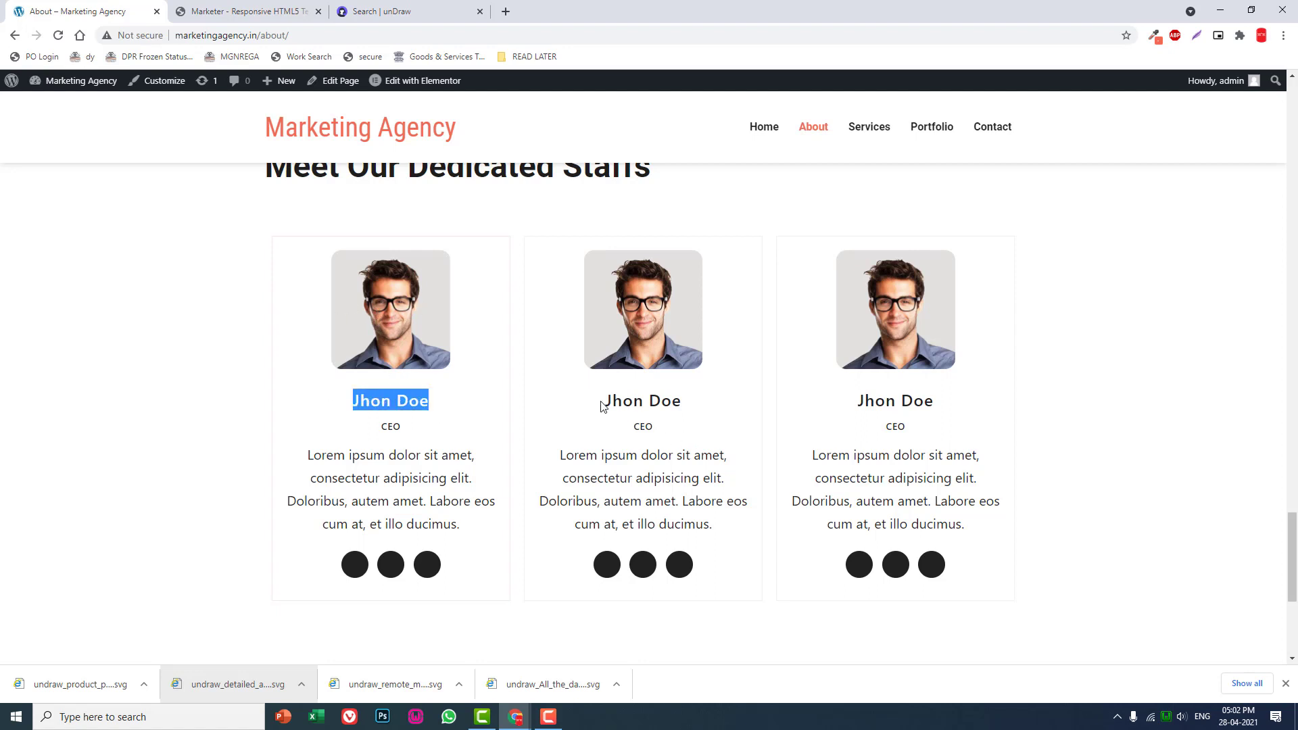
{"action": "double_click", "coordinate": [623, 402]}
{"action": "left_click_drag", "start_coordinate": [691, 405], "coordinate": [599, 406]}
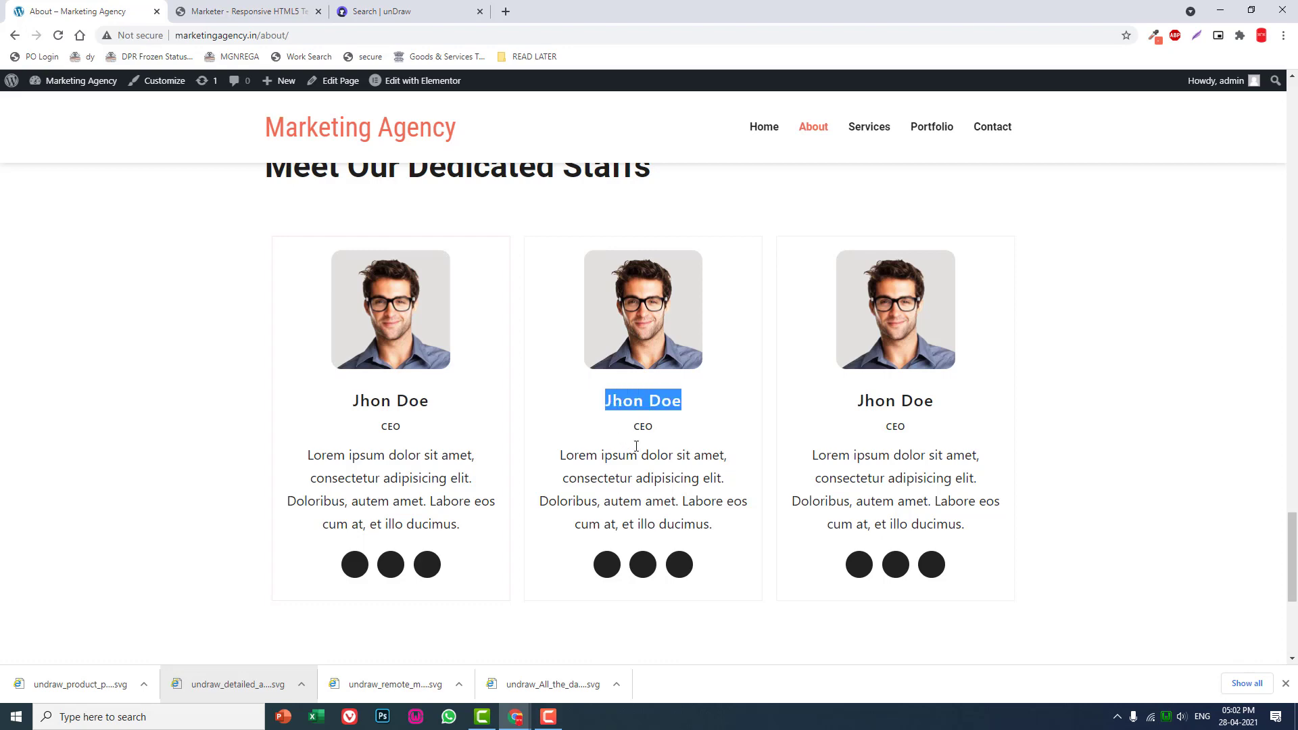
{"action": "left_click", "coordinate": [640, 429]}
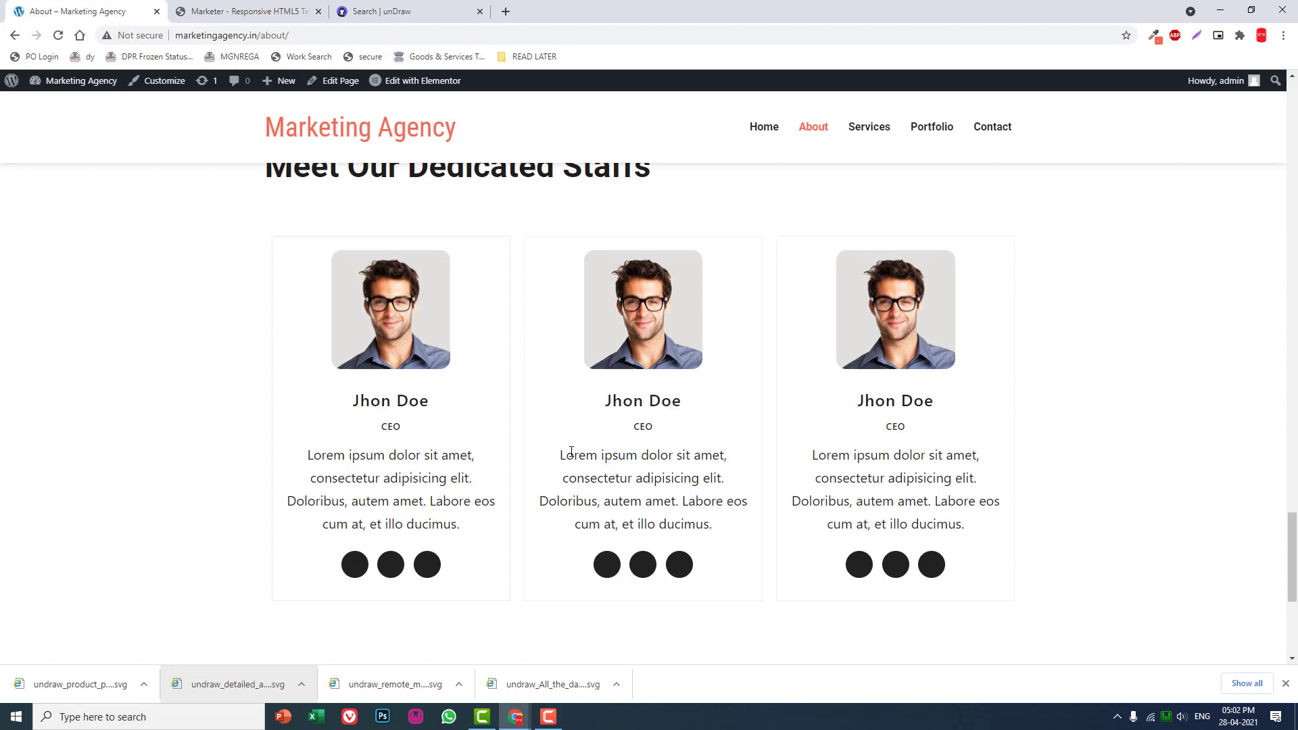
{"action": "left_click_drag", "start_coordinate": [572, 452], "coordinate": [724, 502]}
{"action": "scroll", "coordinate": [370, 377], "scroll_direction": "up", "scroll_amount": 15}
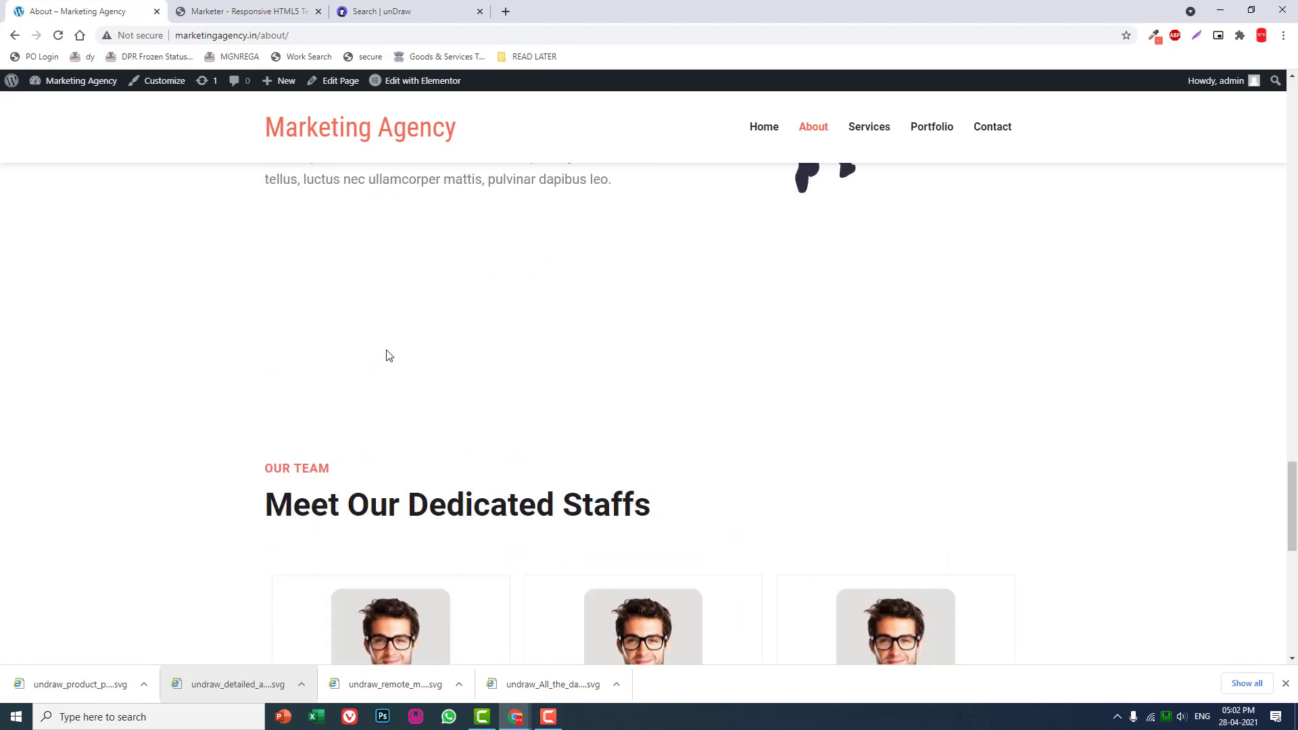
{"action": "scroll", "coordinate": [416, 257], "scroll_direction": "up", "scroll_amount": 8}
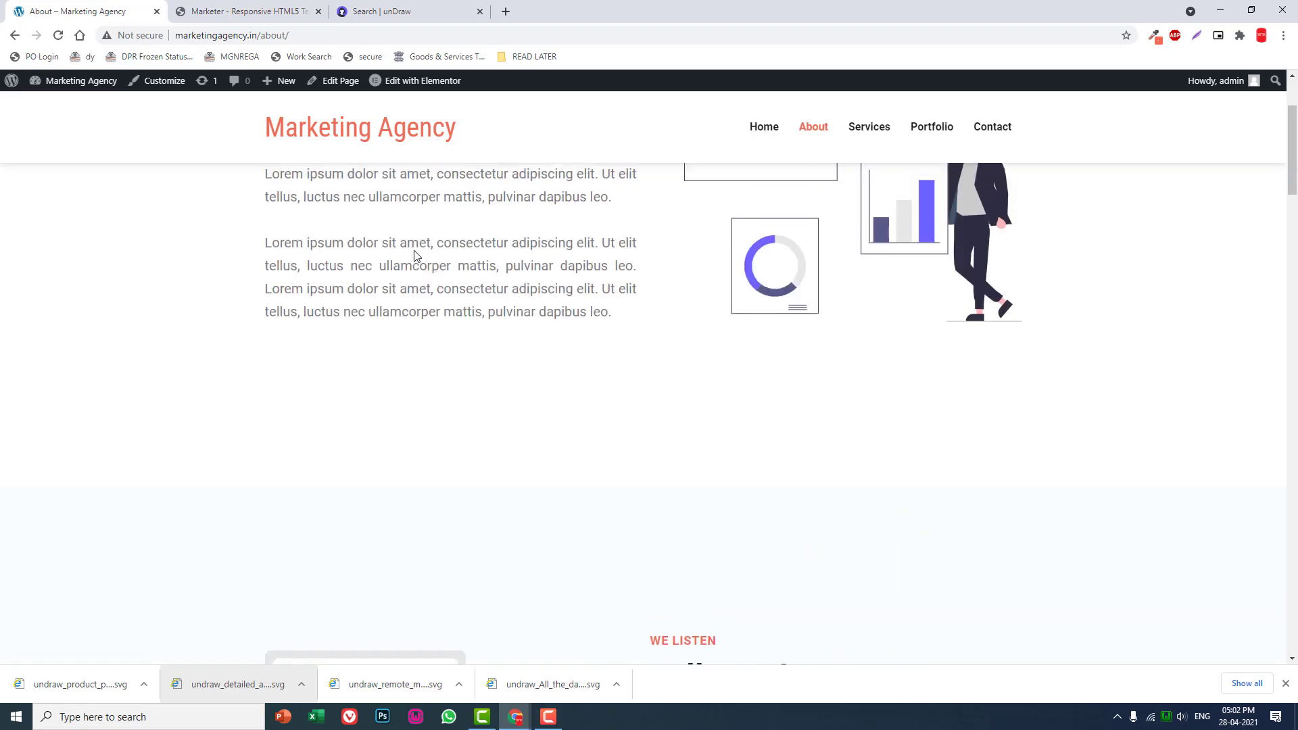